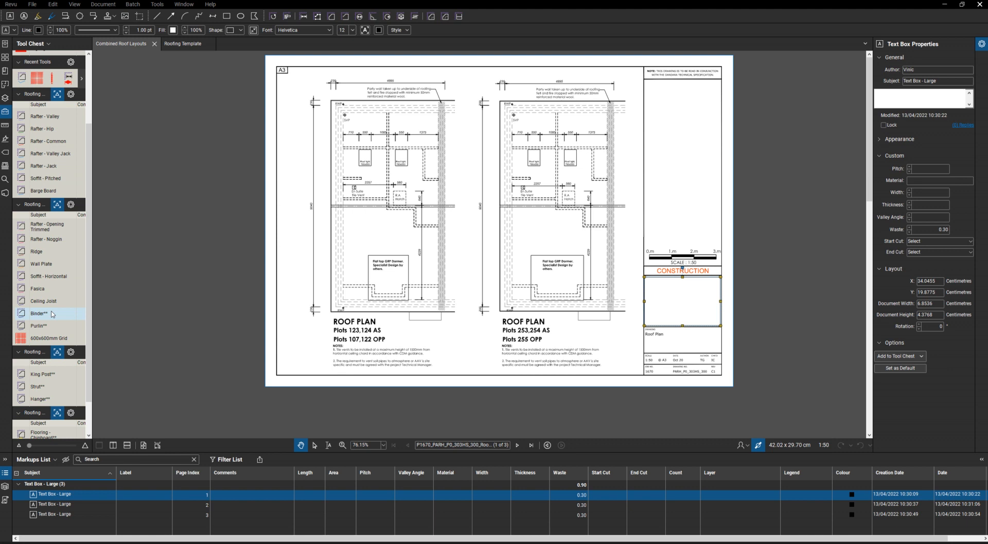
Step: Review the width, thickness, waste and cut settings of the Valley, Hip, Common, Valley Jack and Jack rafter tools
{"action": "left_click", "coordinate": [50, 121]}
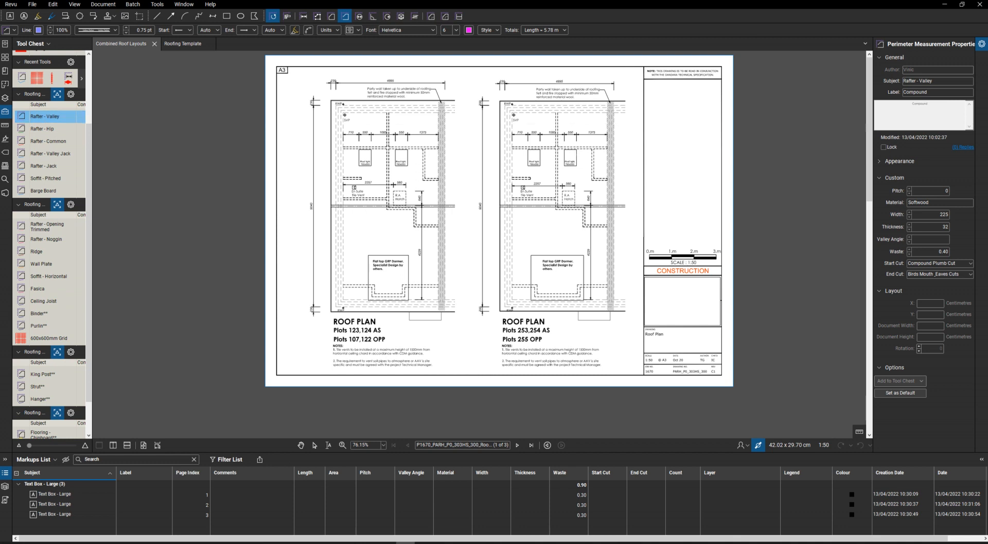
{"action": "left_click", "coordinate": [935, 217]}
{"action": "left_click", "coordinate": [939, 228]}
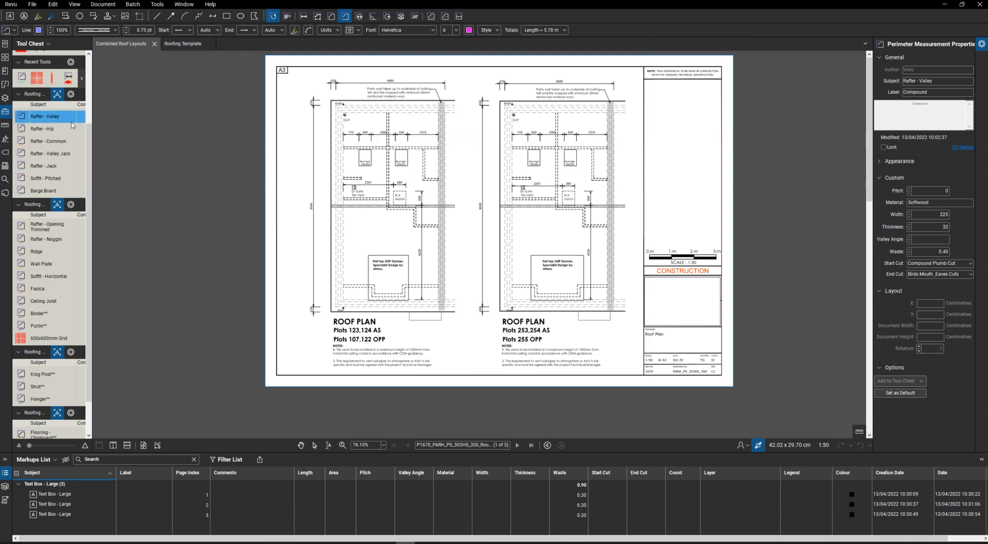
{"action": "left_click", "coordinate": [56, 130]}
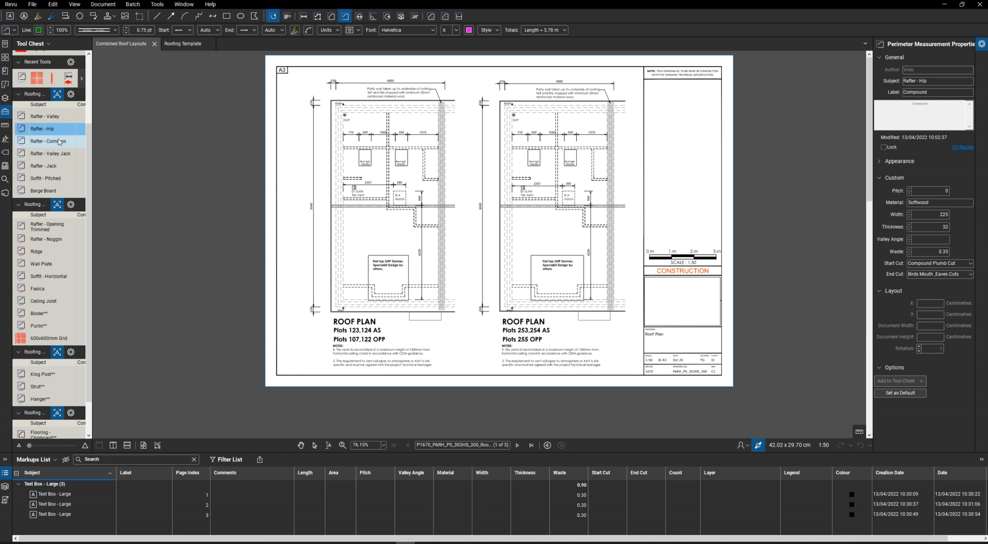
{"action": "left_click", "coordinate": [59, 142]}
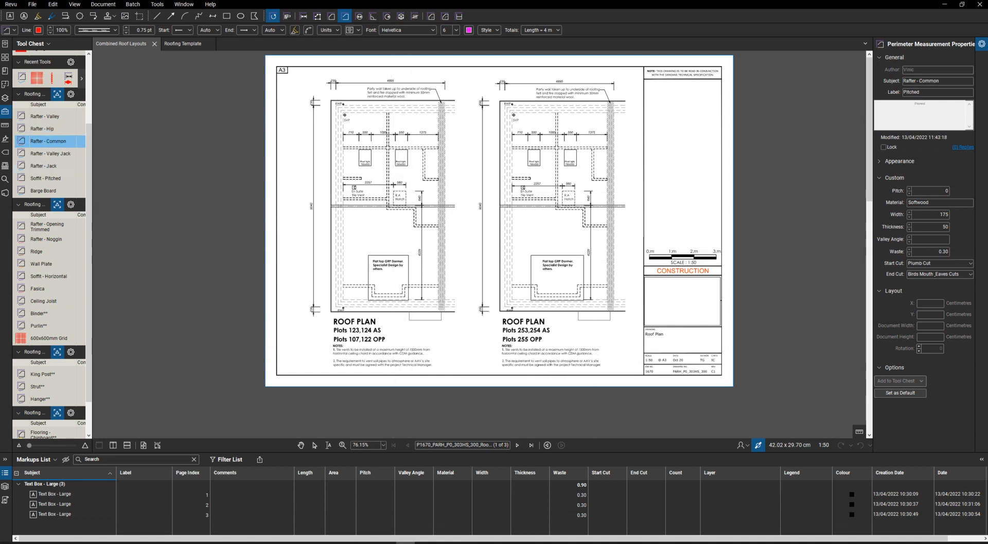
{"action": "left_click", "coordinate": [941, 227]}
{"action": "left_click", "coordinate": [936, 215]}
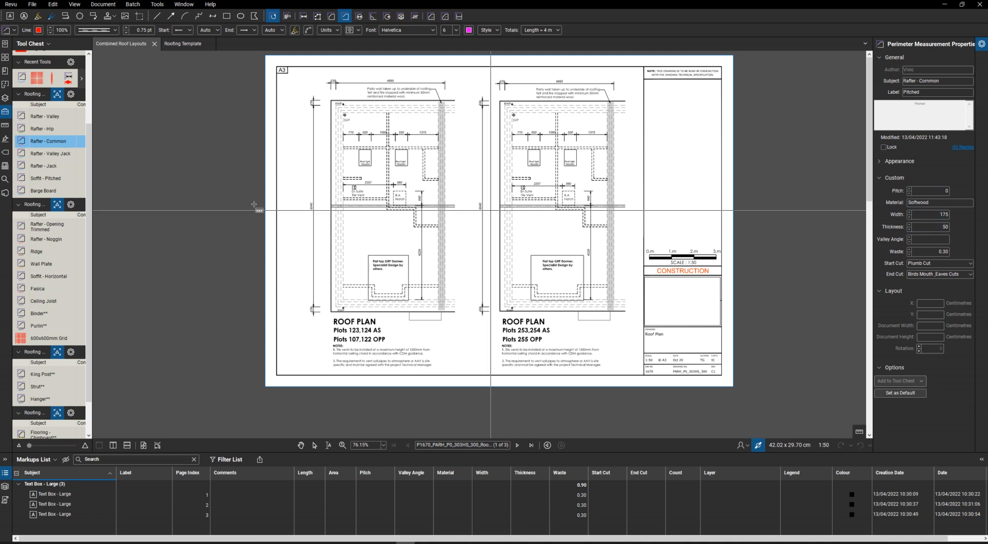
{"action": "left_click", "coordinate": [59, 158]}
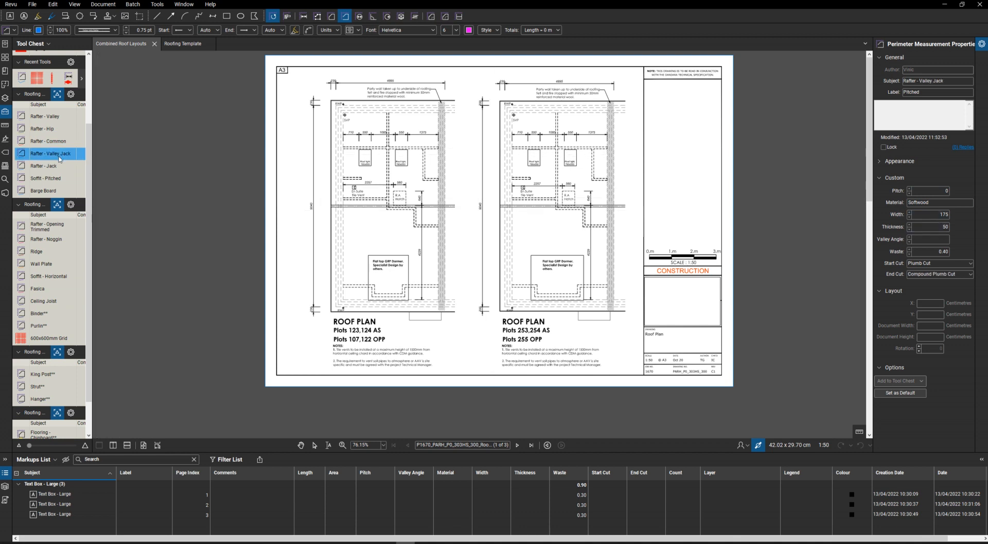
{"action": "left_click", "coordinate": [56, 169]}
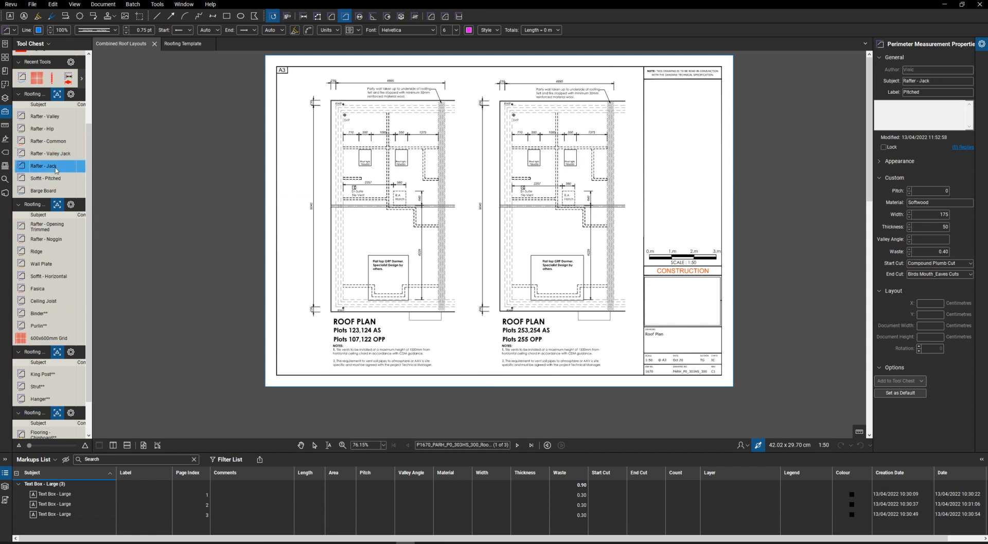
Step: Set the width of the Rafter - Opening Trimmed and Rafter - Noggin tools to 175
{"action": "left_click", "coordinate": [51, 232]}
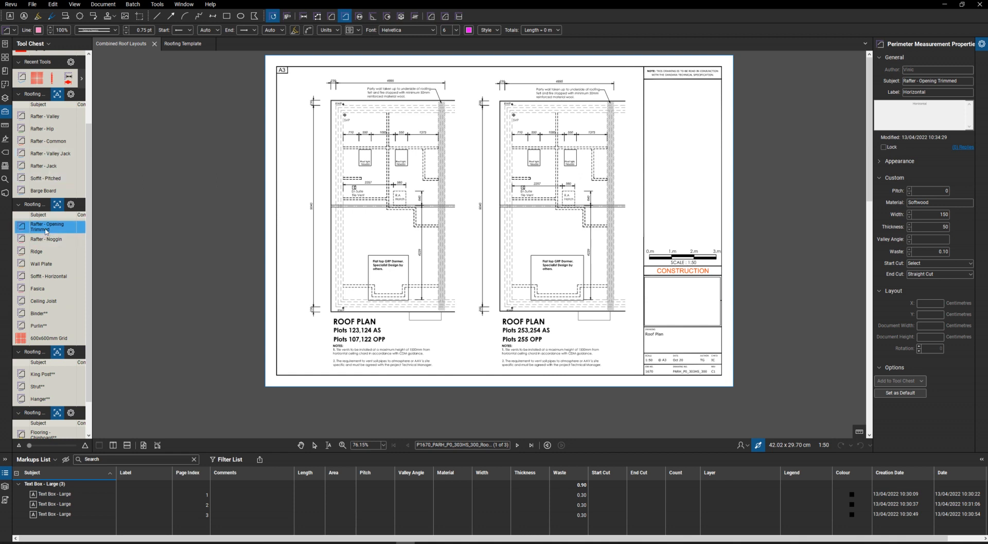
{"action": "left_click", "coordinate": [936, 214]}
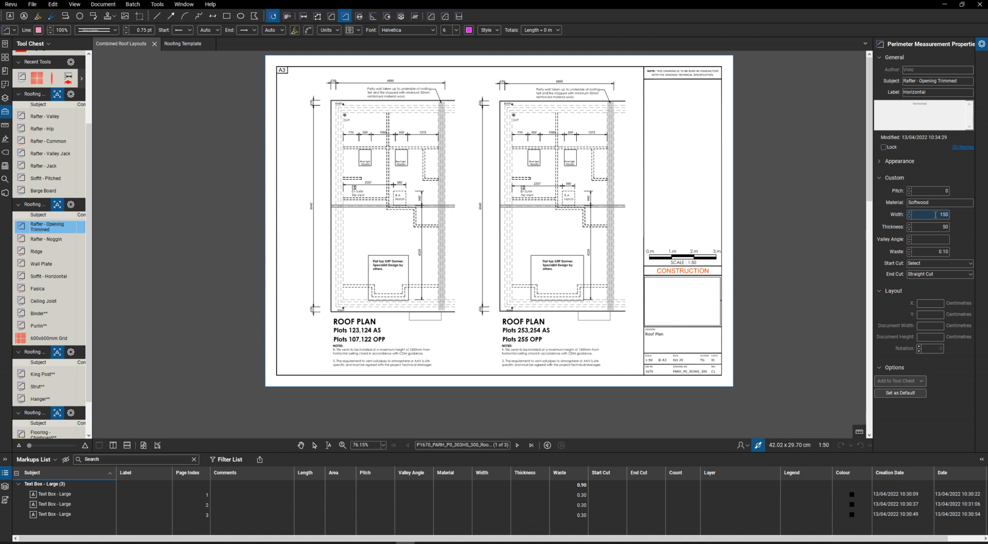
{"action": "left_click_drag", "start_coordinate": [937, 214], "coordinate": [946, 215]}
{"action": "type", "text": "175"}
{"action": "left_click", "coordinate": [48, 240]}
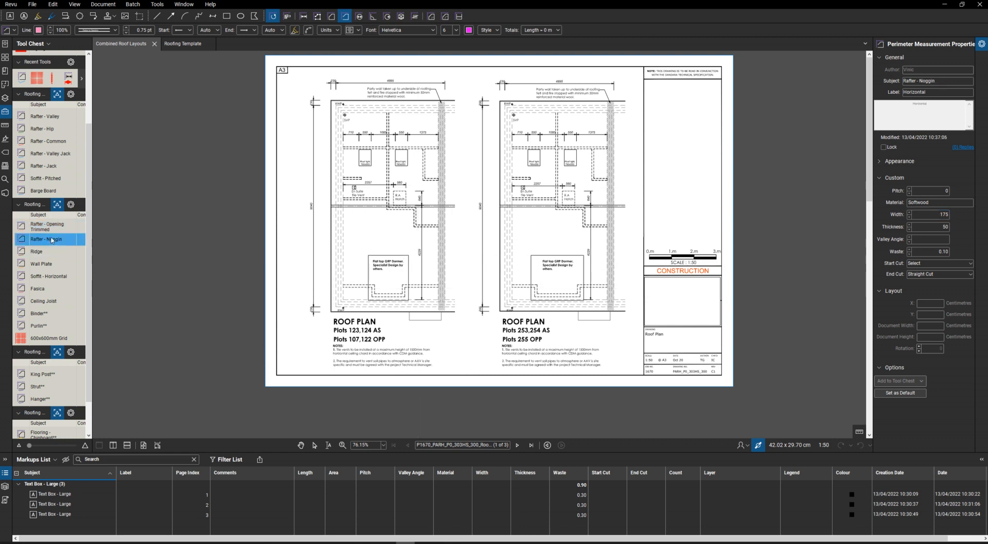
{"action": "double_click", "coordinate": [945, 216]}
{"action": "type", "text": "175"}
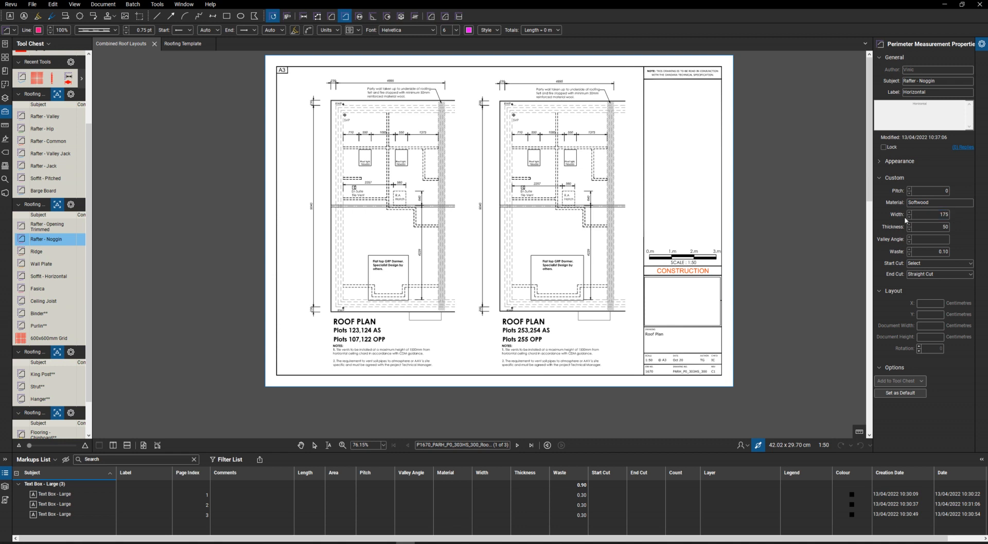
Step: Review the size and waste settings of the Ridge, Wall Plate, Rafter - Noggin, Rafter - Common and Rafter - Valley tools
{"action": "left_click", "coordinate": [57, 253]}
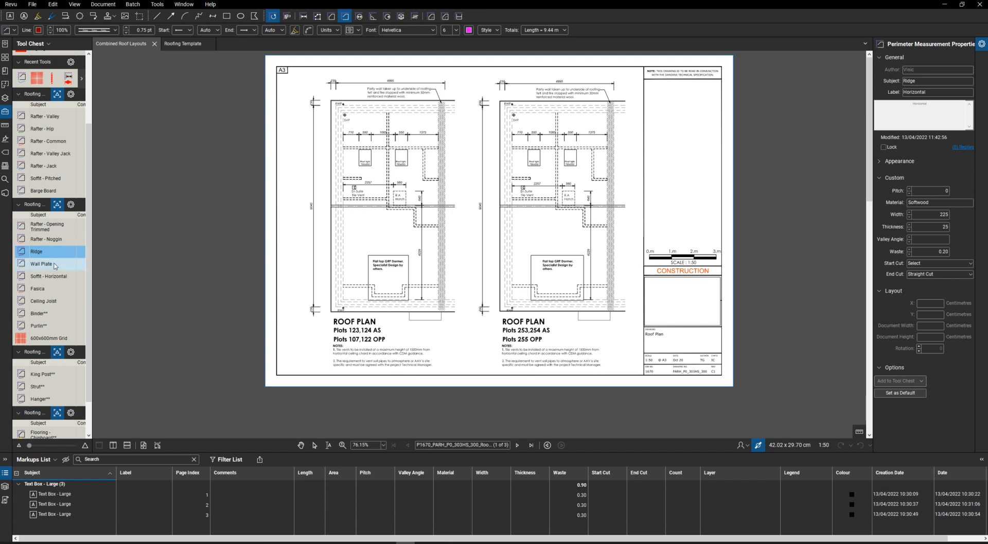
{"action": "left_click", "coordinate": [55, 266]}
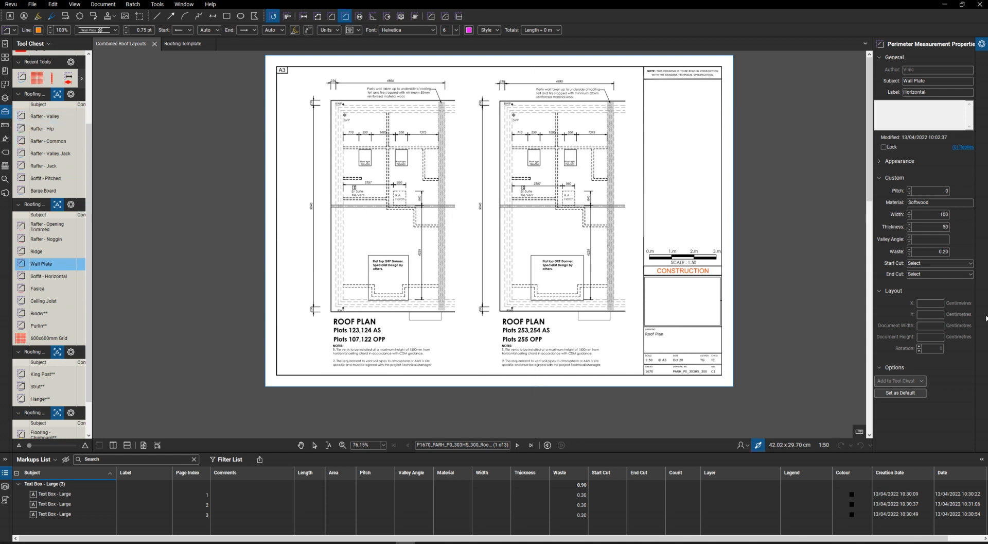
{"action": "left_click", "coordinate": [916, 254]}
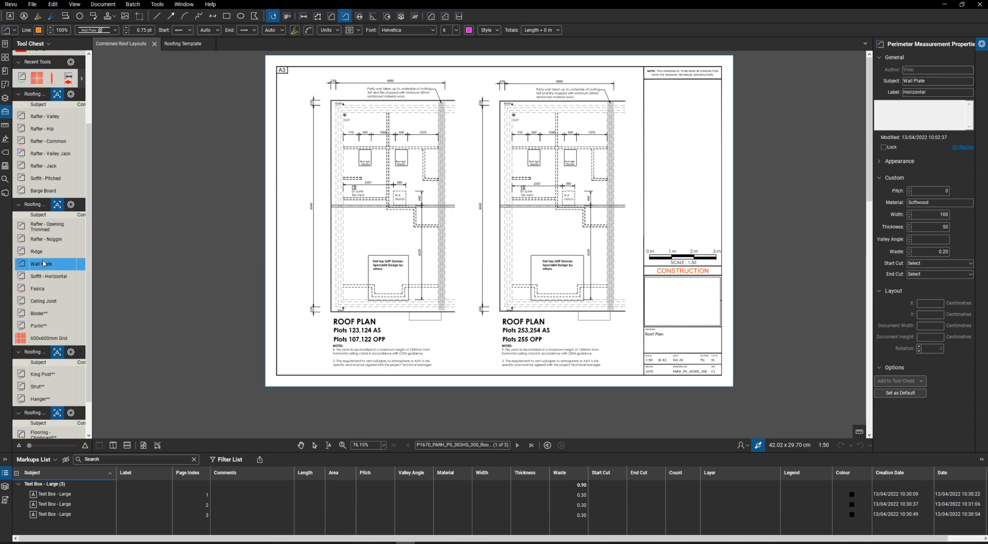
{"action": "left_click", "coordinate": [44, 253]}
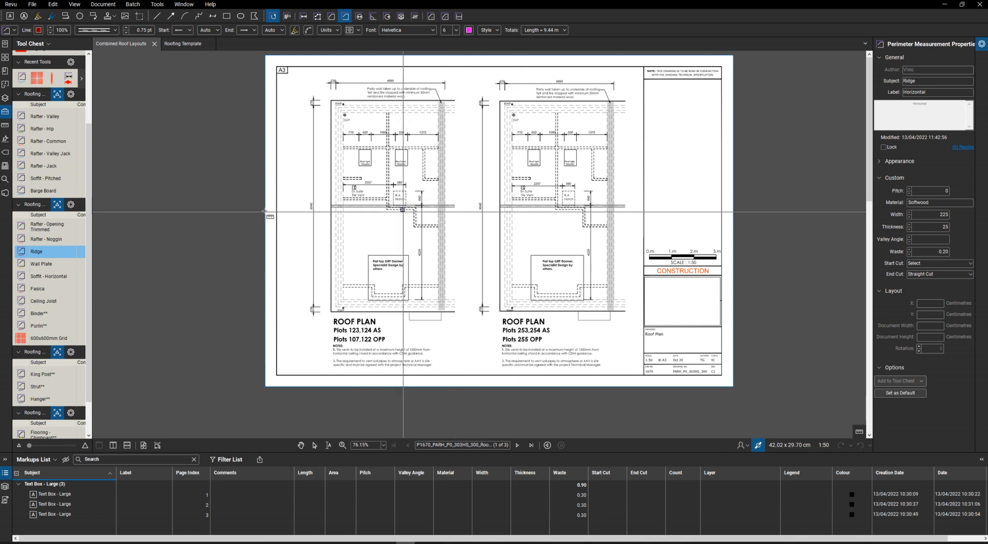
{"action": "left_click", "coordinate": [62, 241]}
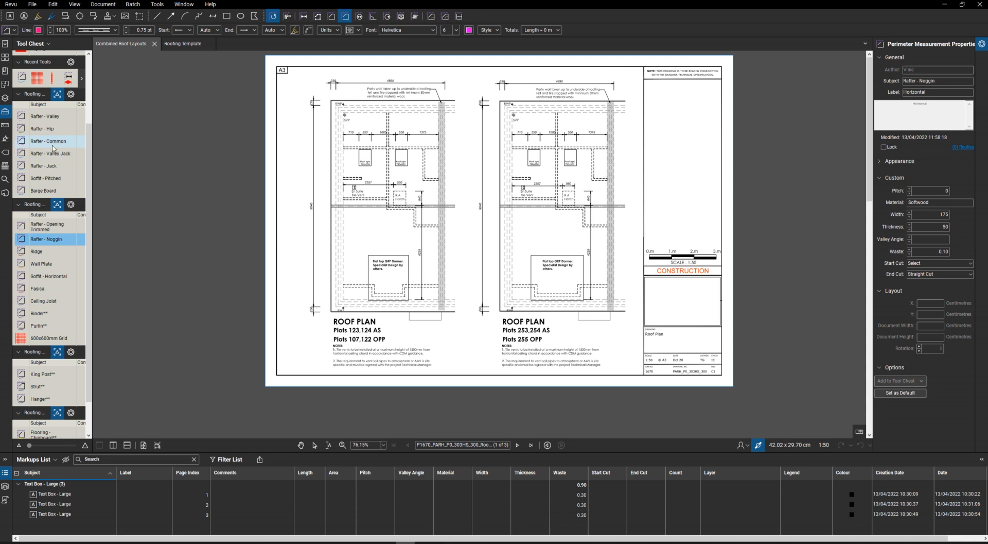
{"action": "left_click", "coordinate": [54, 143]}
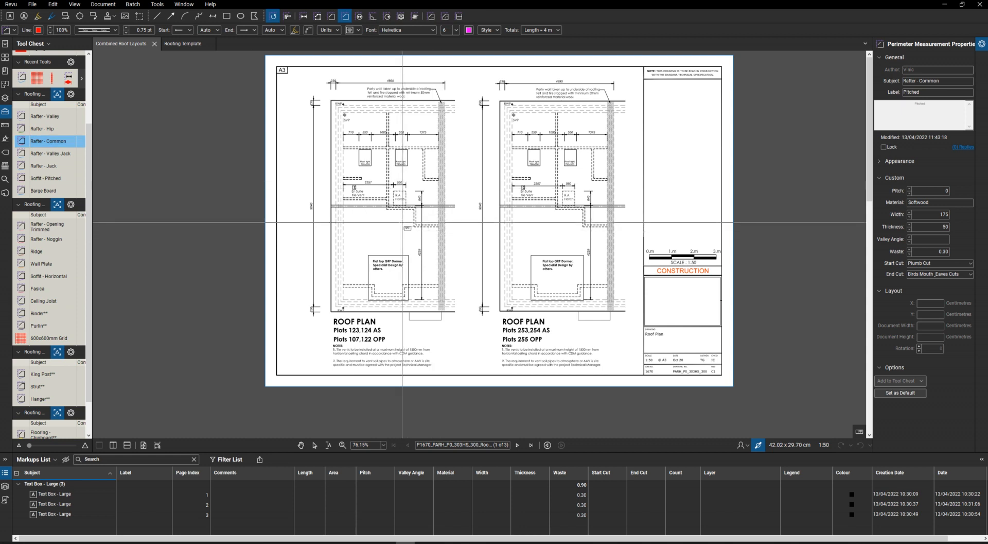
{"action": "left_click", "coordinate": [938, 251]}
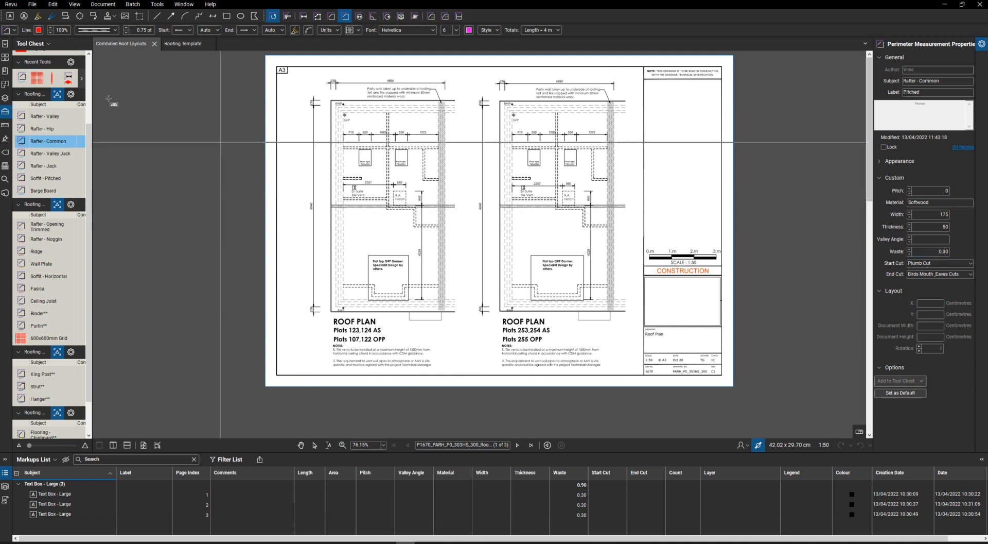
{"action": "left_click", "coordinate": [52, 118]}
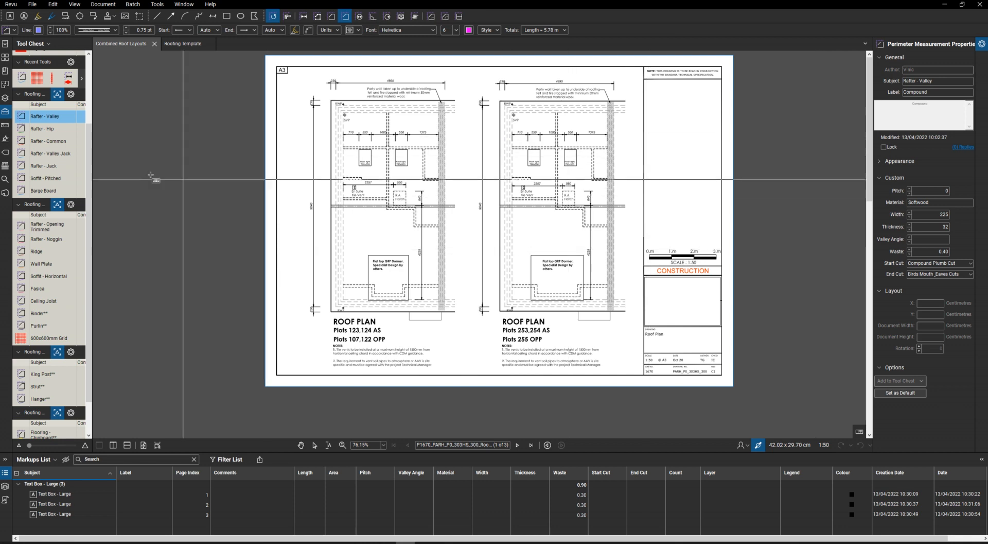
Step: Set the Ridge tool's start cut to Plumb Cut
{"action": "left_click", "coordinate": [48, 255]}
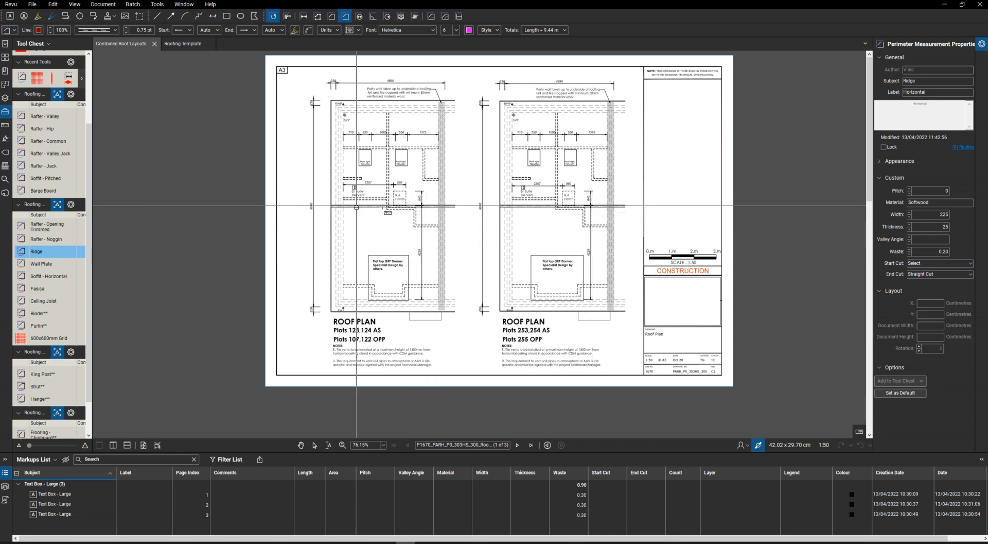
{"action": "left_click", "coordinate": [971, 264]}
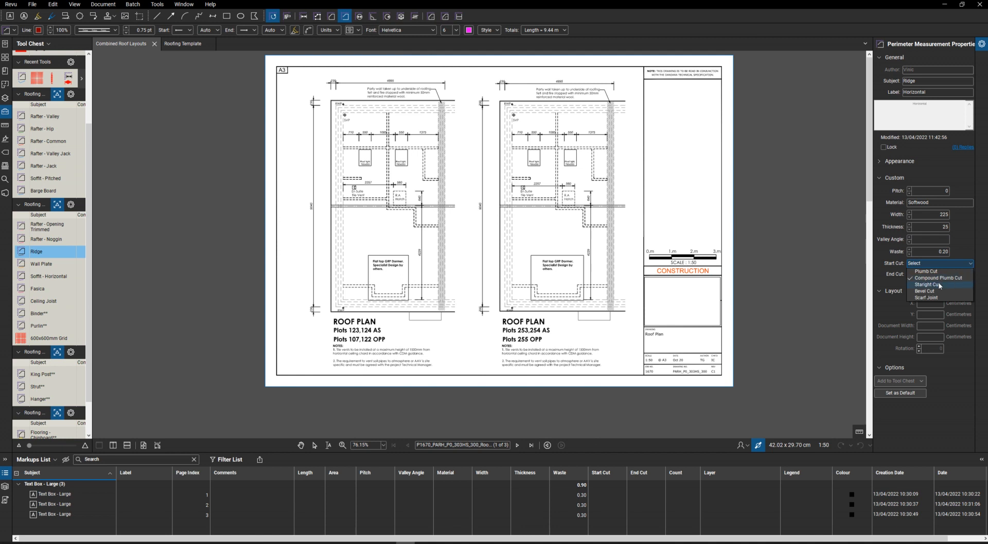
{"action": "left_click", "coordinate": [939, 284]}
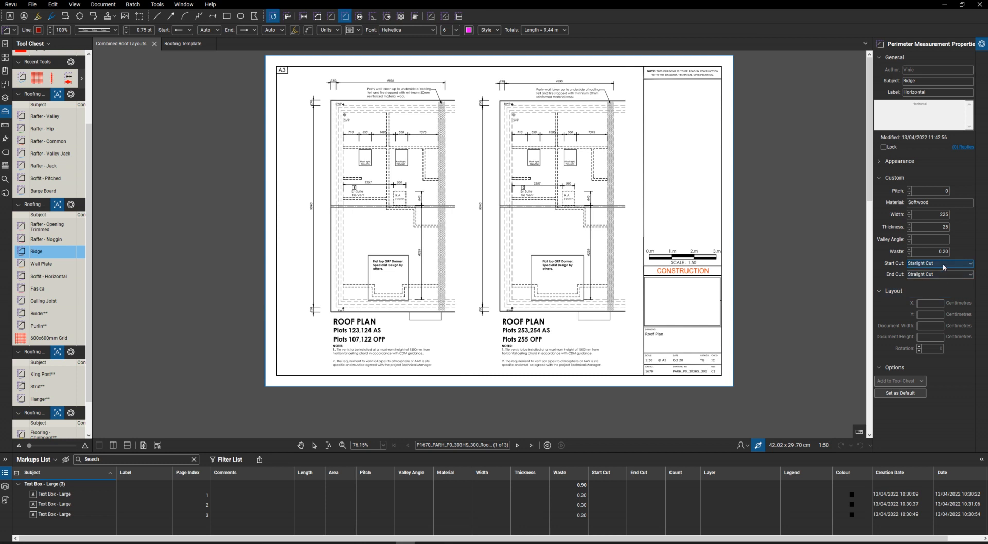
{"action": "left_click", "coordinate": [945, 265]}
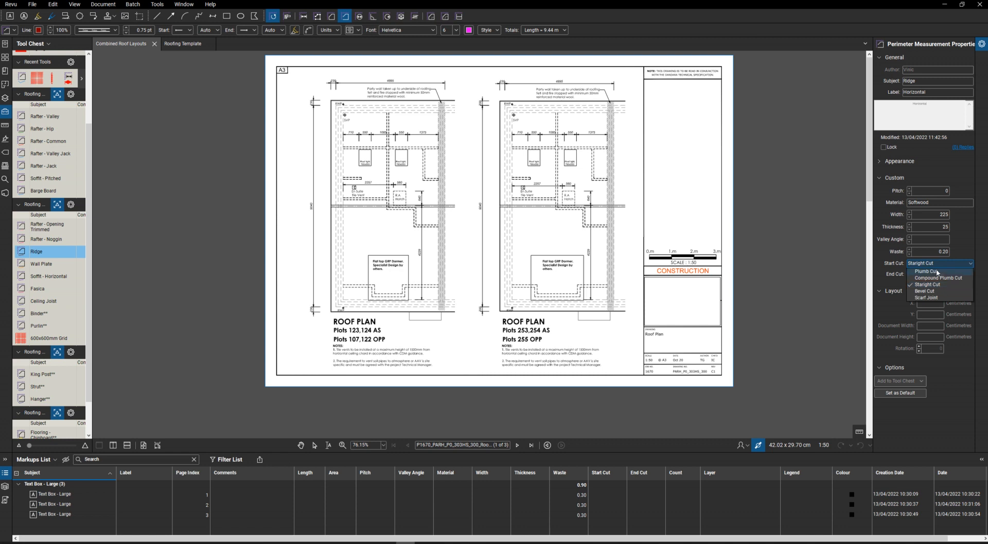
{"action": "left_click", "coordinate": [929, 270]}
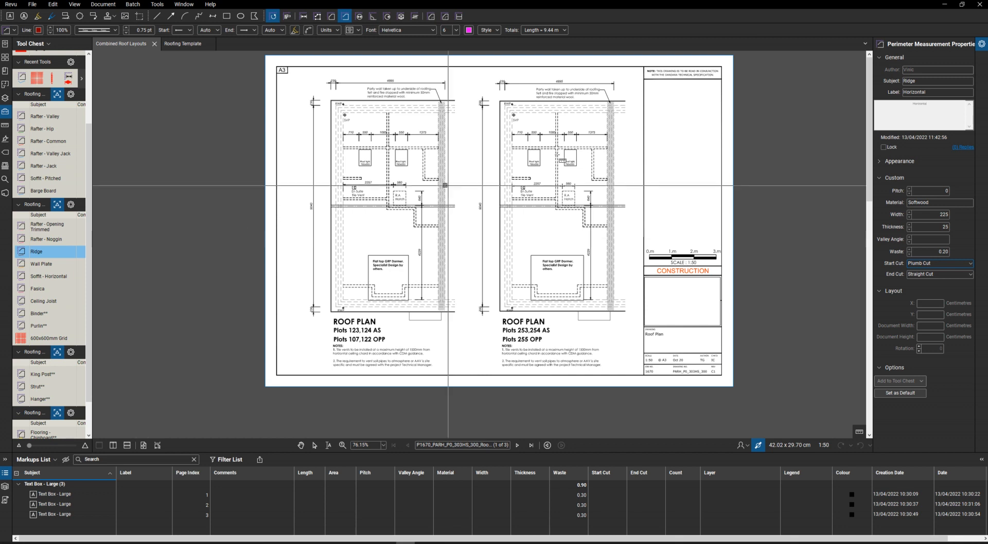
Step: Place a 600x600mm Grid over the lower half of the Plots 123,124 roof plan, aligned with its outer verge and the ridge line
{"action": "left_click", "coordinate": [48, 339]}
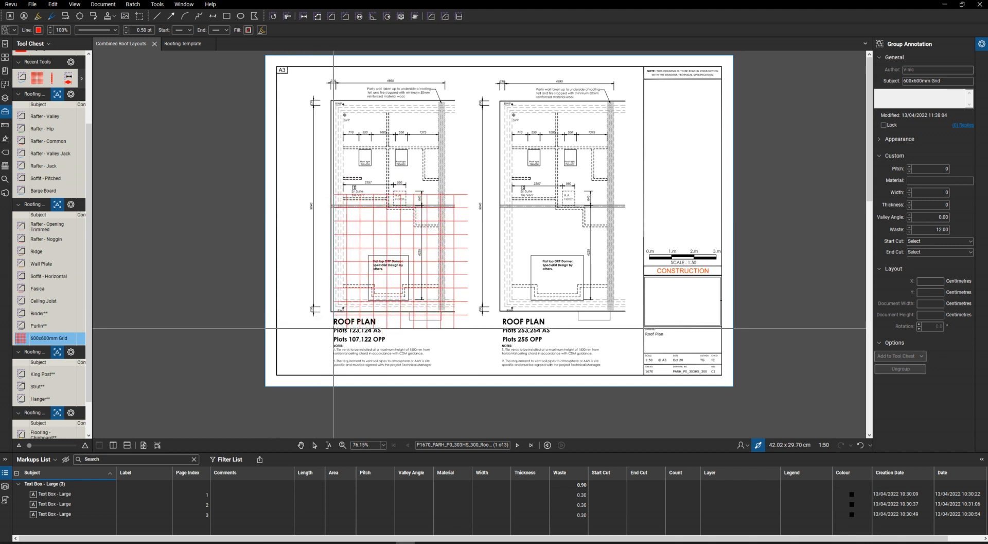
{"action": "scroll", "coordinate": [330, 345], "scroll_direction": "up", "scroll_amount": 1}
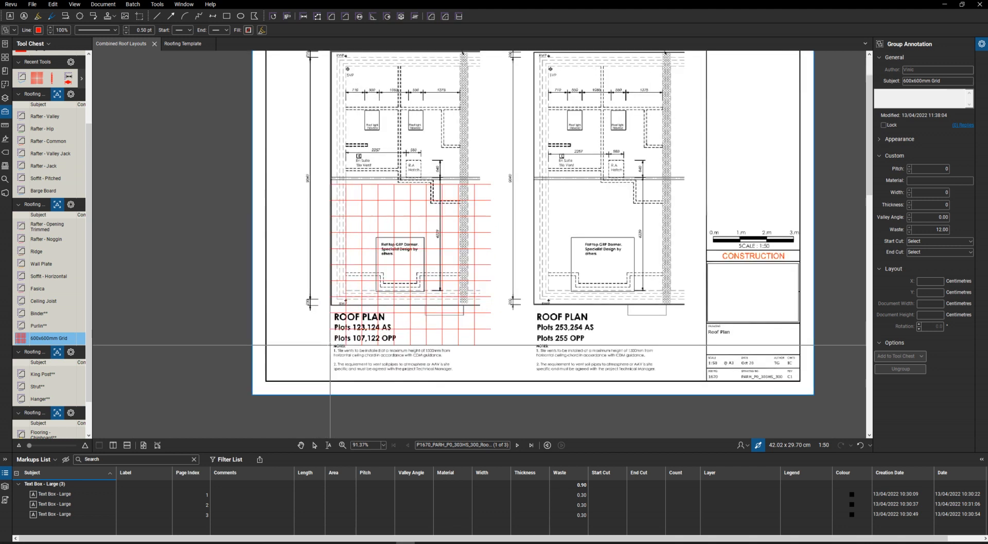
{"action": "scroll", "coordinate": [330, 345], "scroll_direction": "up", "scroll_amount": 6}
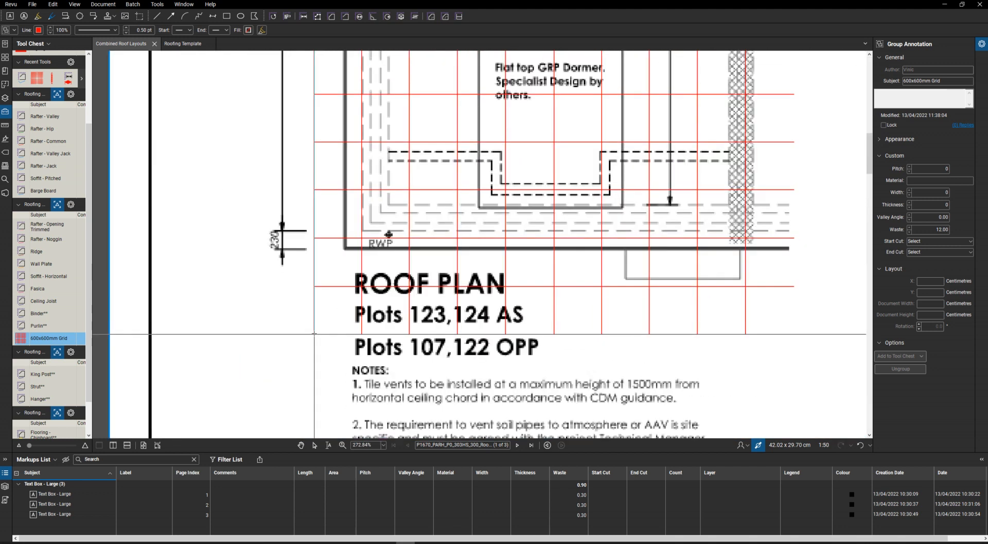
{"action": "scroll", "coordinate": [314, 333], "scroll_direction": "down", "scroll_amount": 3}
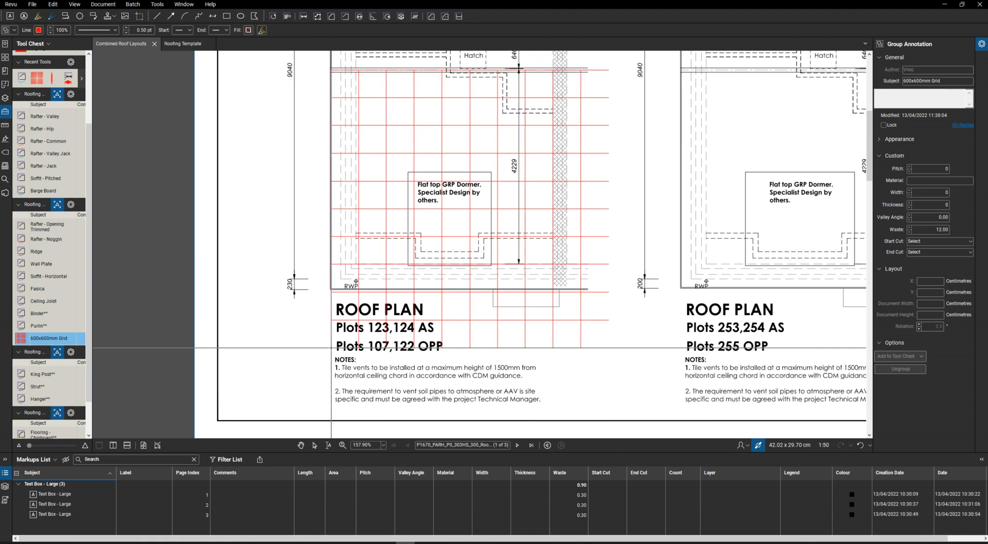
{"action": "left_click", "coordinate": [331, 348]}
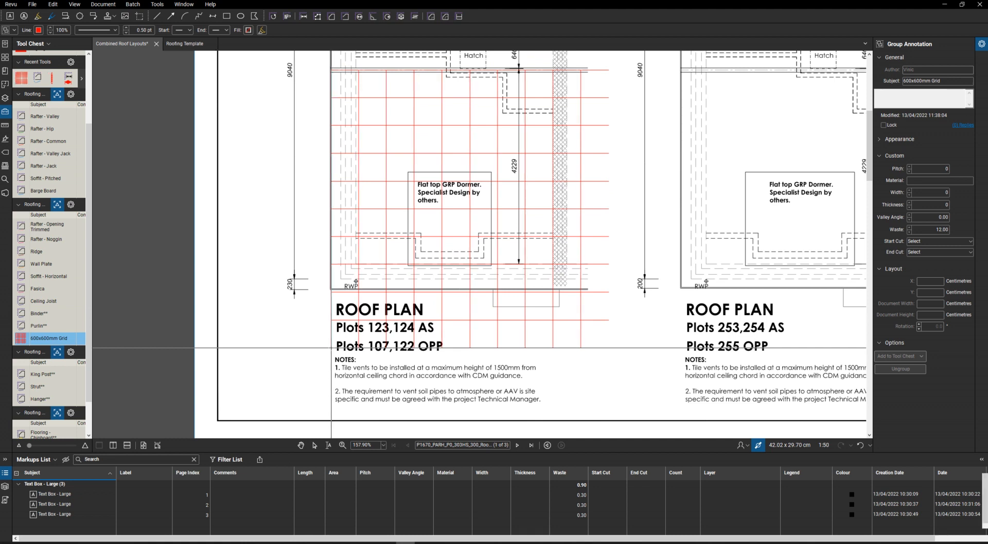
Step: Place a second 600x600mm Grid over the upper half of the same roof plan, starting where the ridge meets the outer verge
{"action": "scroll", "coordinate": [316, 410], "scroll_direction": "down", "scroll_amount": 3}
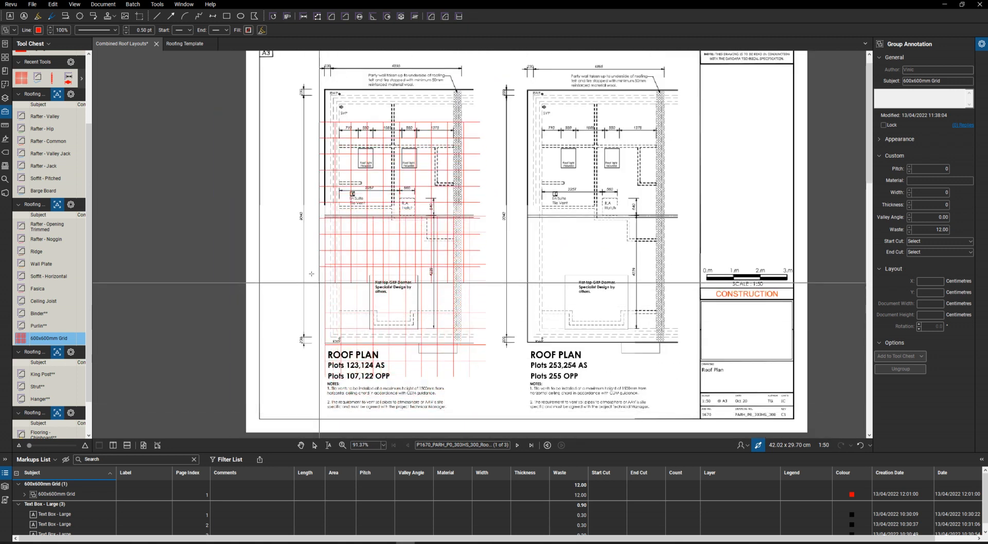
{"action": "scroll", "coordinate": [325, 213], "scroll_direction": "up", "scroll_amount": 3}
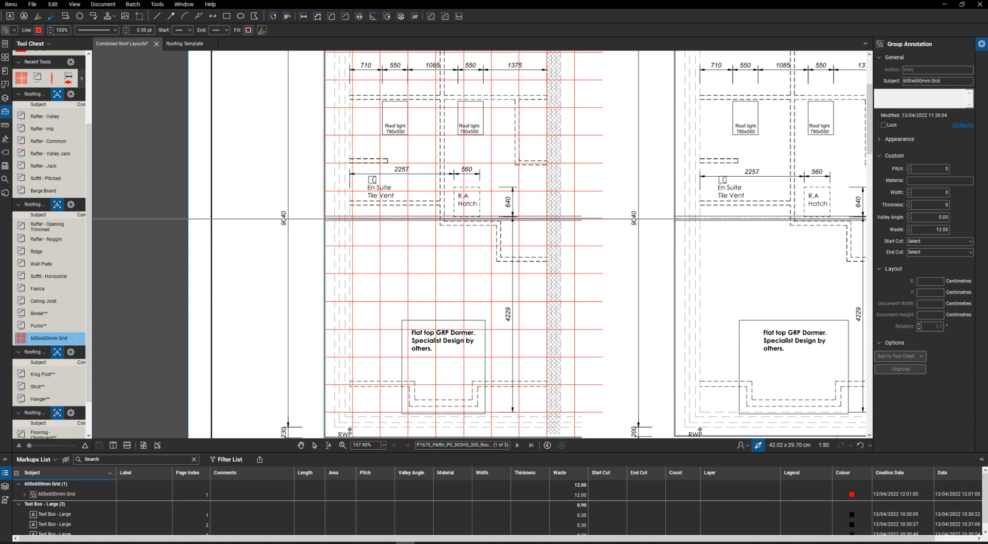
{"action": "left_click", "coordinate": [324, 218]}
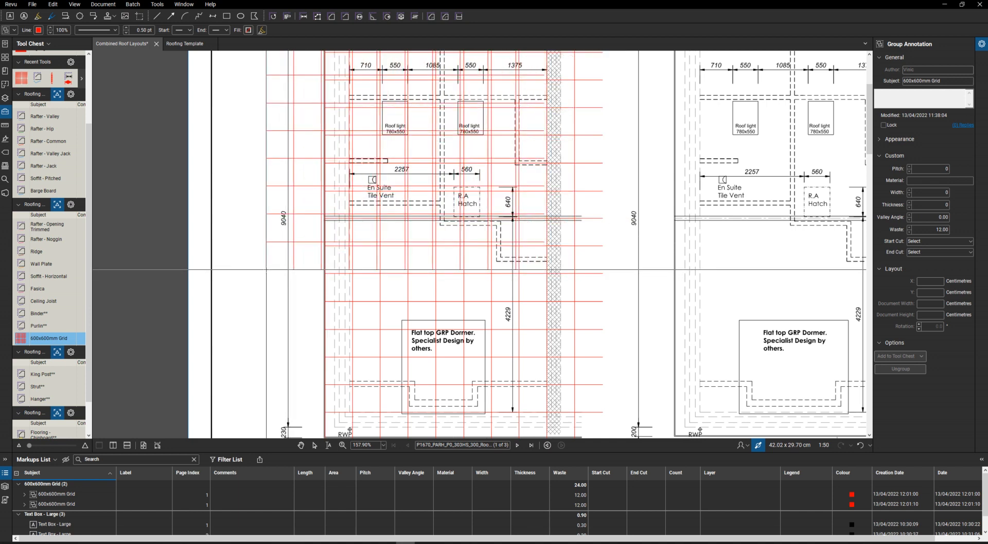
{"action": "key", "text": "Escape"}
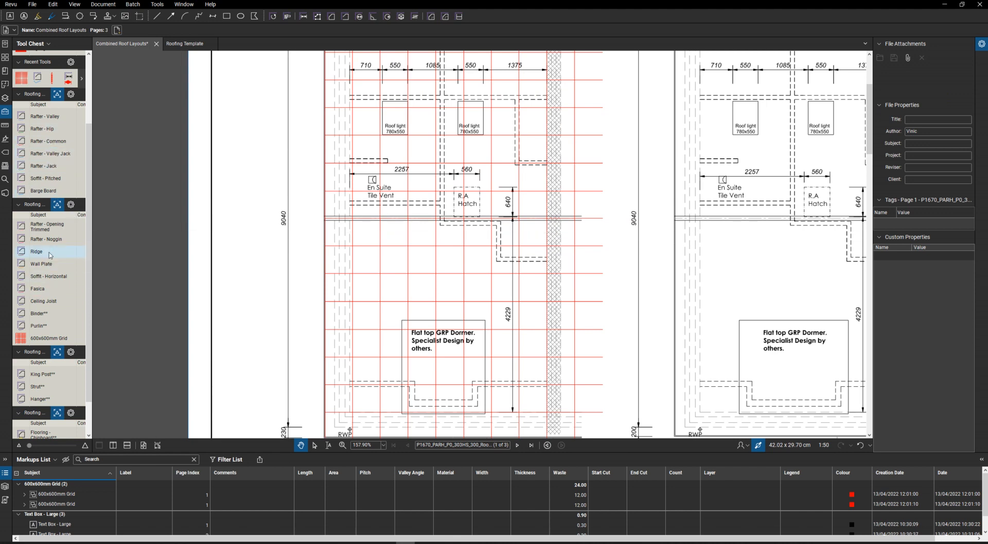
Step: Measure the ridge with the Ridge tool along the grids' shared line, from the outer verge to the party wall, about 4.80 m long
{"action": "left_click", "coordinate": [71, 252]}
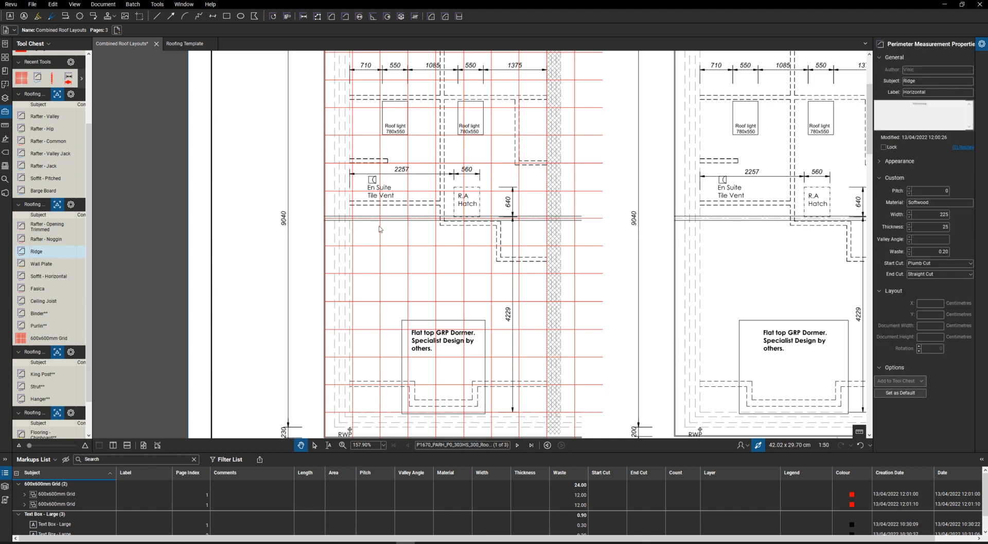
{"action": "scroll", "coordinate": [335, 221], "scroll_direction": "up", "scroll_amount": 4}
{"action": "scroll", "coordinate": [333, 216], "scroll_direction": "up", "scroll_amount": 6}
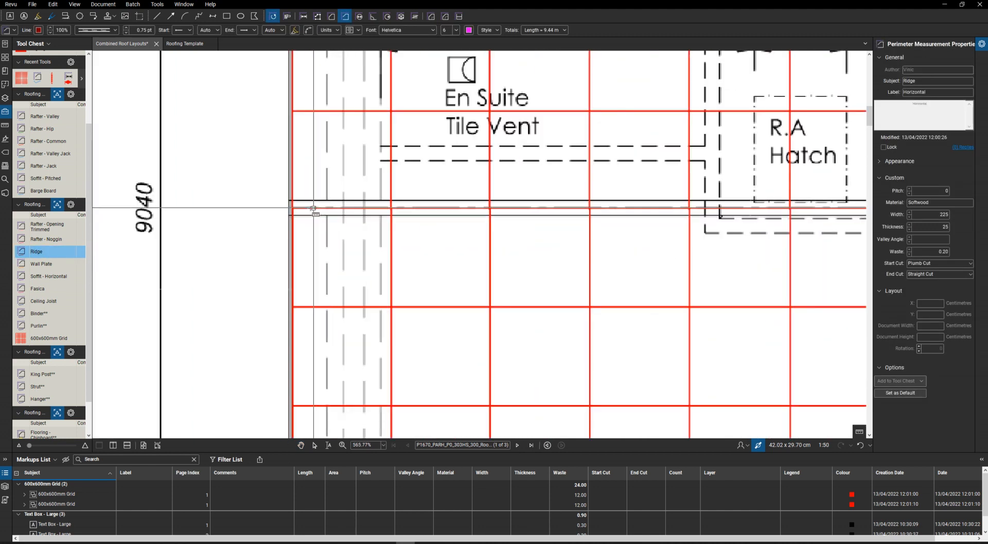
{"action": "scroll", "coordinate": [301, 213], "scroll_direction": "up", "scroll_amount": 1}
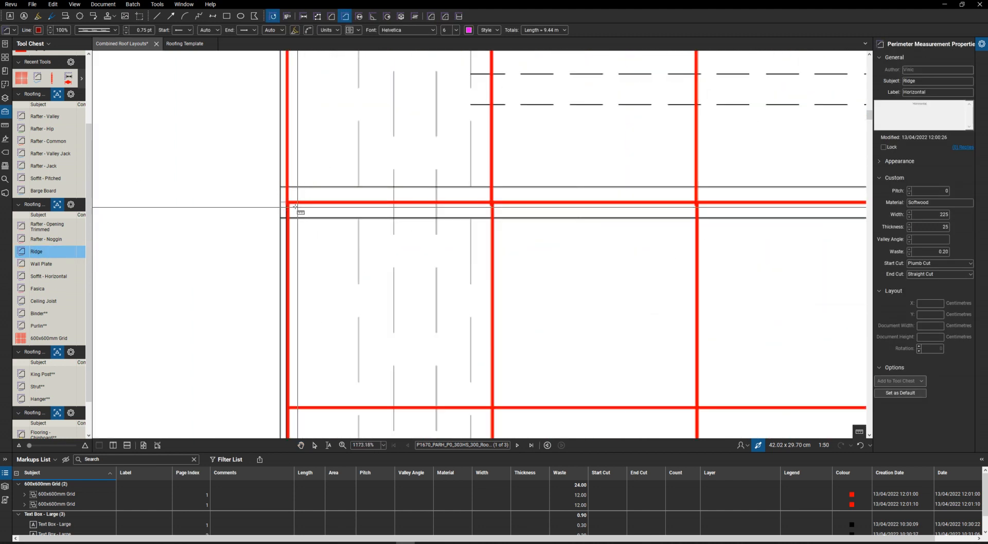
{"action": "left_click", "coordinate": [287, 204]}
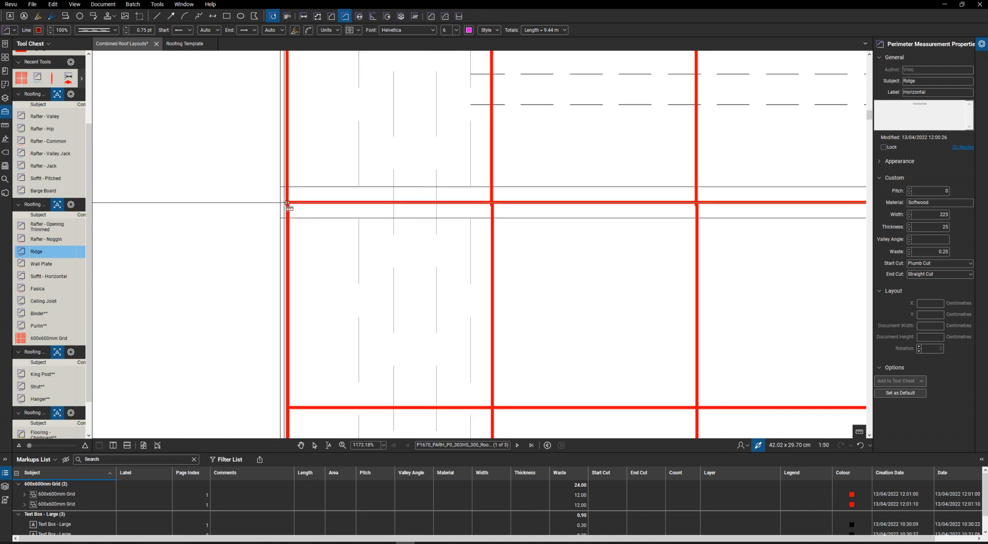
{"action": "scroll", "coordinate": [355, 230], "scroll_direction": "down", "scroll_amount": 6}
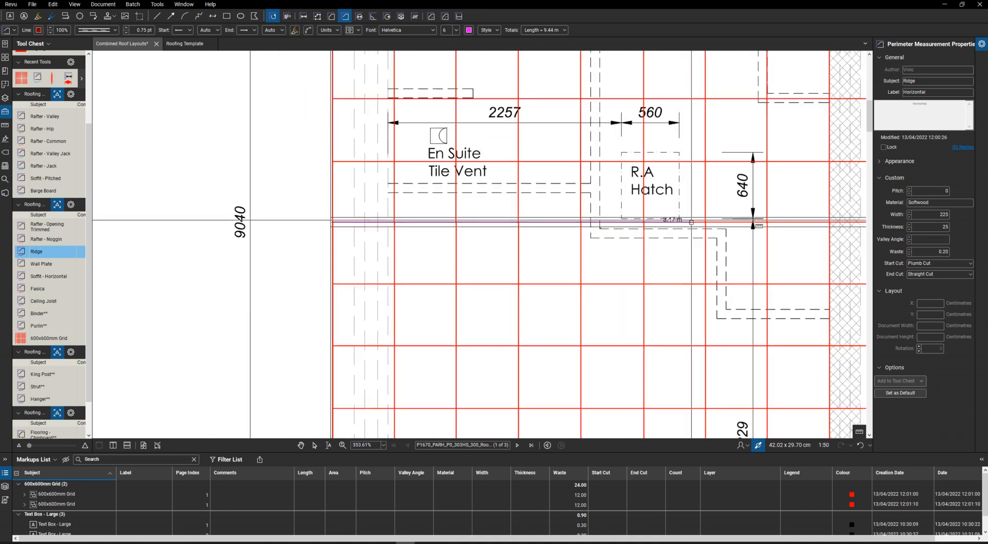
{"action": "scroll", "coordinate": [670, 226], "scroll_direction": "down", "scroll_amount": 1}
{"action": "scroll", "coordinate": [770, 221], "scroll_direction": "up", "scroll_amount": 5}
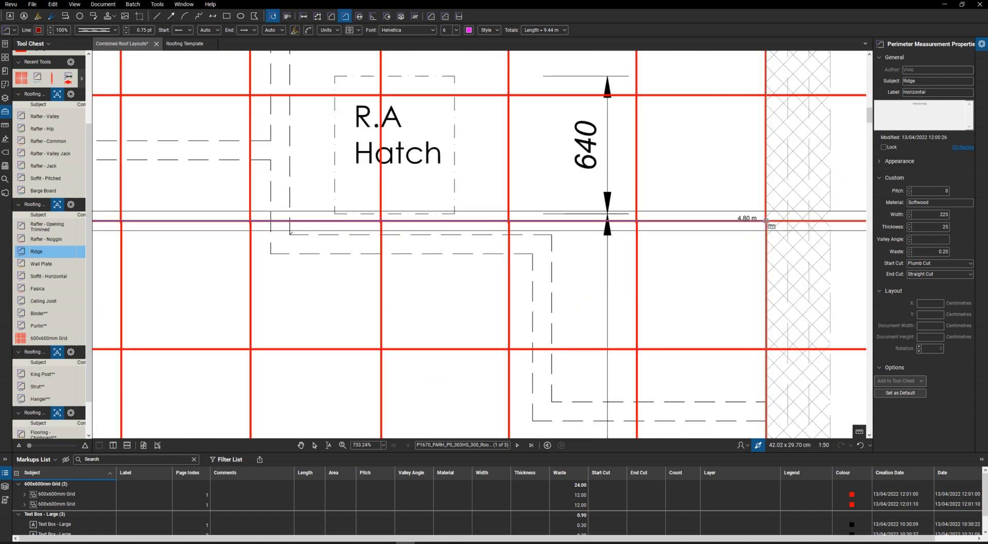
{"action": "double_click", "coordinate": [766, 221]}
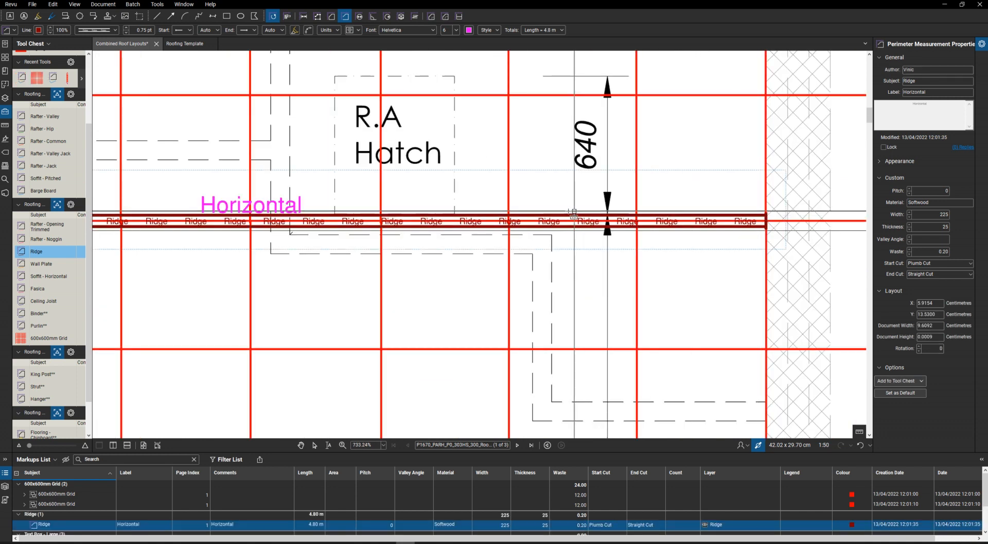
Step: Measure the lower eaves wall plate with the Wall Plate tool, from the outer wall's corner near the RWP to the party wall, about 4.37 m
{"action": "scroll", "coordinate": [573, 212], "scroll_direction": "down", "scroll_amount": 4}
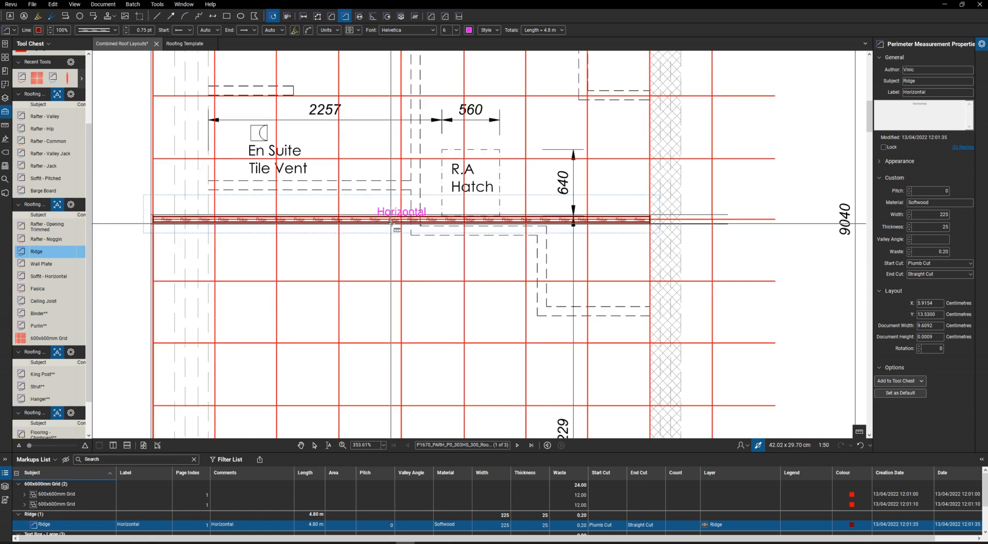
{"action": "scroll", "coordinate": [187, 163], "scroll_direction": "down", "scroll_amount": 4}
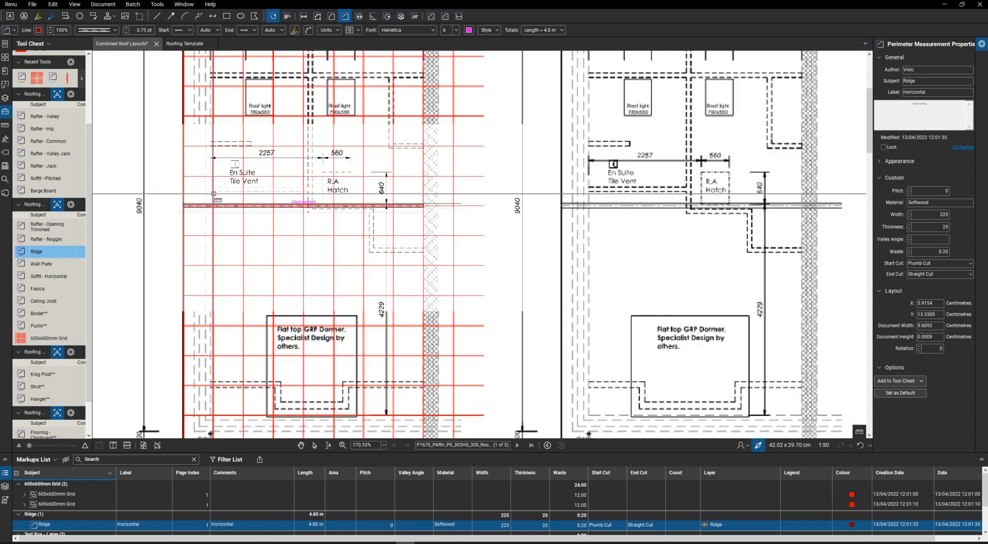
{"action": "left_click", "coordinate": [41, 264]}
{"action": "scroll", "coordinate": [252, 297], "scroll_direction": "down", "scroll_amount": 3}
{"action": "scroll", "coordinate": [253, 297], "scroll_direction": "up", "scroll_amount": 7}
{"action": "scroll", "coordinate": [220, 337], "scroll_direction": "up", "scroll_amount": 2}
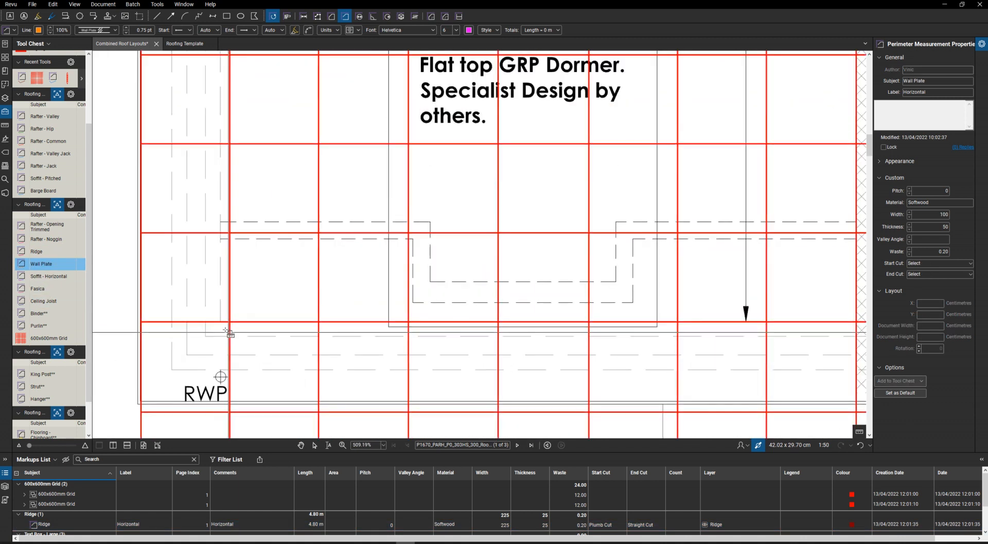
{"action": "scroll", "coordinate": [211, 329], "scroll_direction": "up", "scroll_amount": 3}
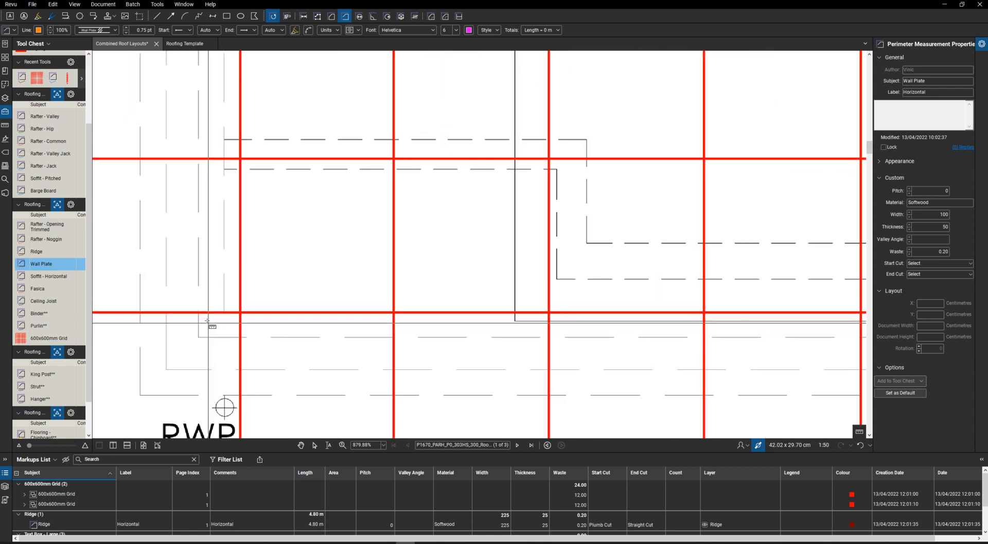
{"action": "left_click", "coordinate": [203, 320]}
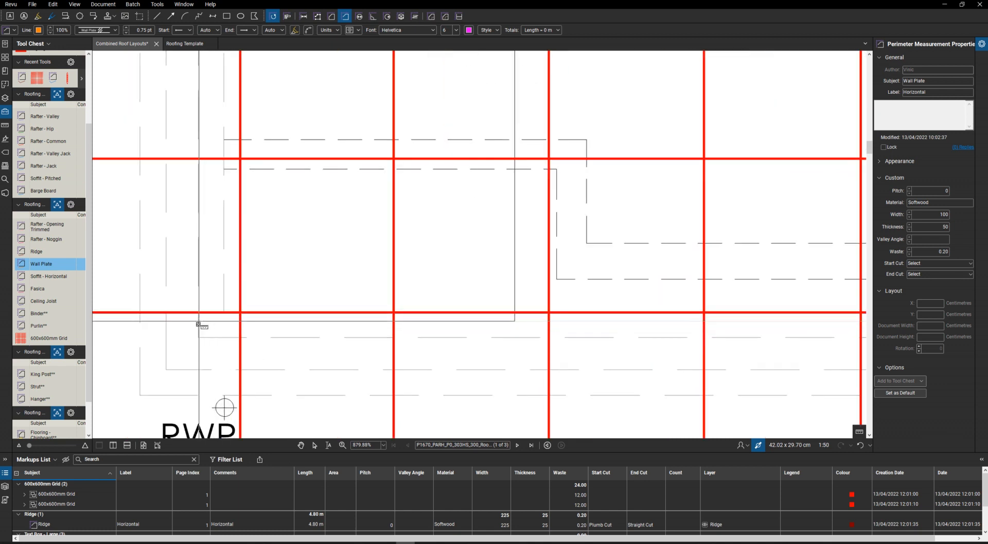
{"action": "scroll", "coordinate": [203, 322], "scroll_direction": "down", "scroll_amount": 8}
{"action": "scroll", "coordinate": [417, 341], "scroll_direction": "up", "scroll_amount": 3}
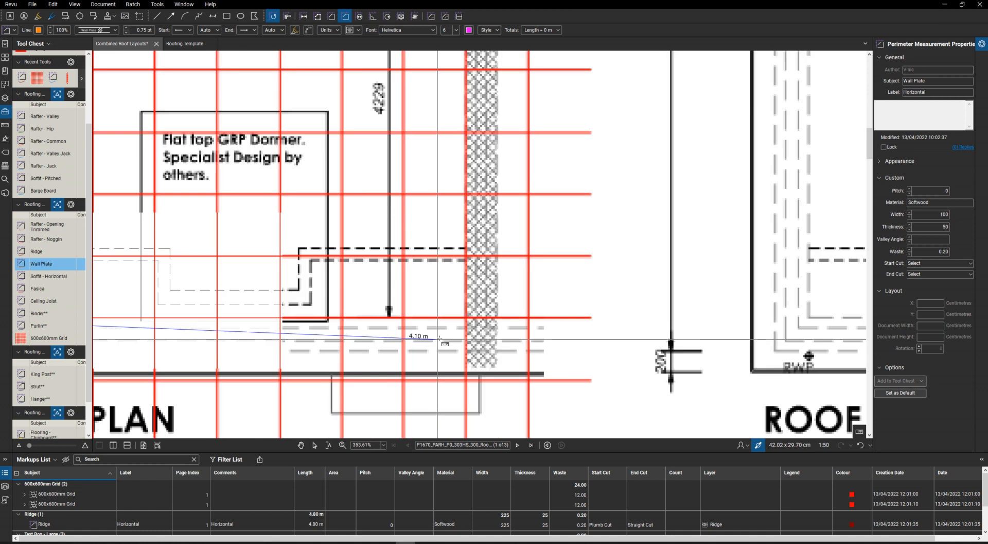
{"action": "left_click", "coordinate": [466, 322]}
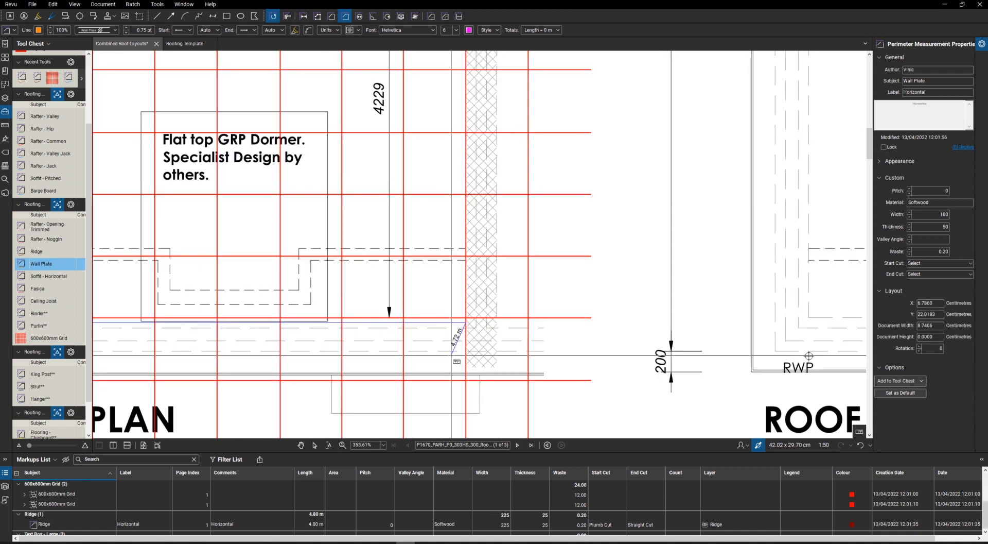
{"action": "double_click", "coordinate": [465, 325]}
Step: Add a matching wall plate about 4.37 m long at the upper eaves, from the outer wall's corner to the party wall
{"action": "scroll", "coordinate": [465, 334], "scroll_direction": "down", "scroll_amount": 4}
{"action": "scroll", "coordinate": [407, 164], "scroll_direction": "up", "scroll_amount": 10}
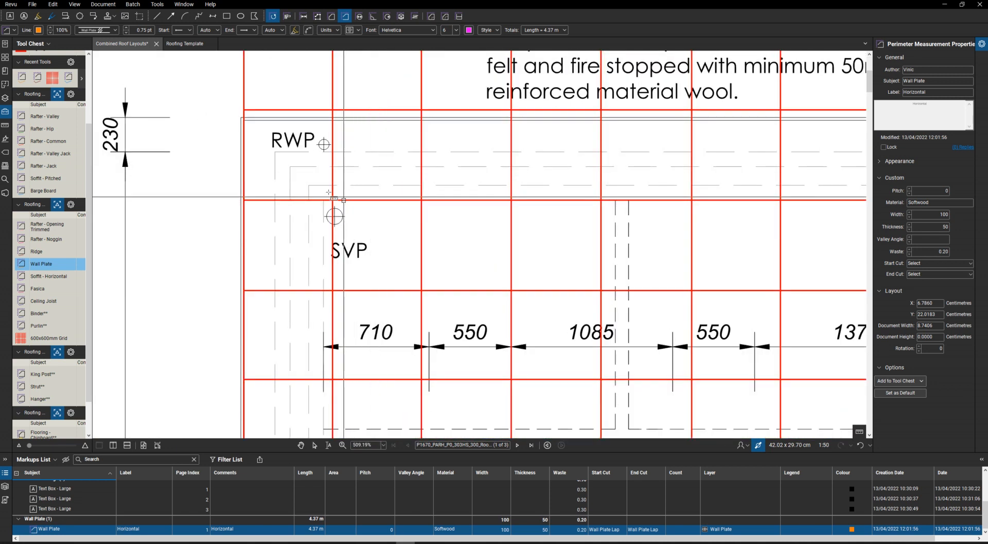
{"action": "left_click", "coordinate": [309, 194]}
{"action": "scroll", "coordinate": [309, 194], "scroll_direction": "down", "scroll_amount": 8}
{"action": "scroll", "coordinate": [405, 190], "scroll_direction": "up", "scroll_amount": 8}
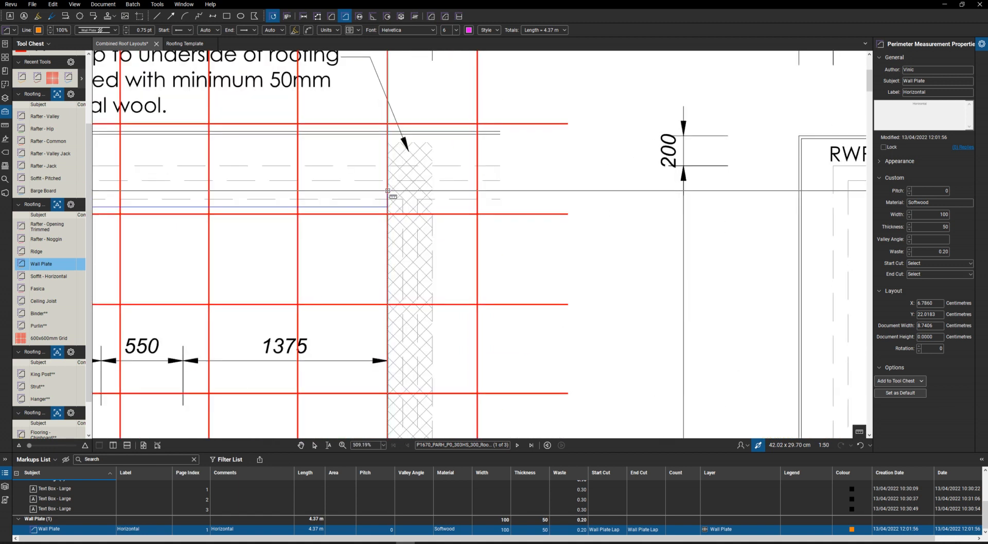
{"action": "double_click", "coordinate": [388, 191]}
Step: Draw the first Rafter - Common alongside the party wall, from the ridge up to the upper eaves edge, about 4.73 m on plan
{"action": "scroll", "coordinate": [388, 191], "scroll_direction": "down", "scroll_amount": 6}
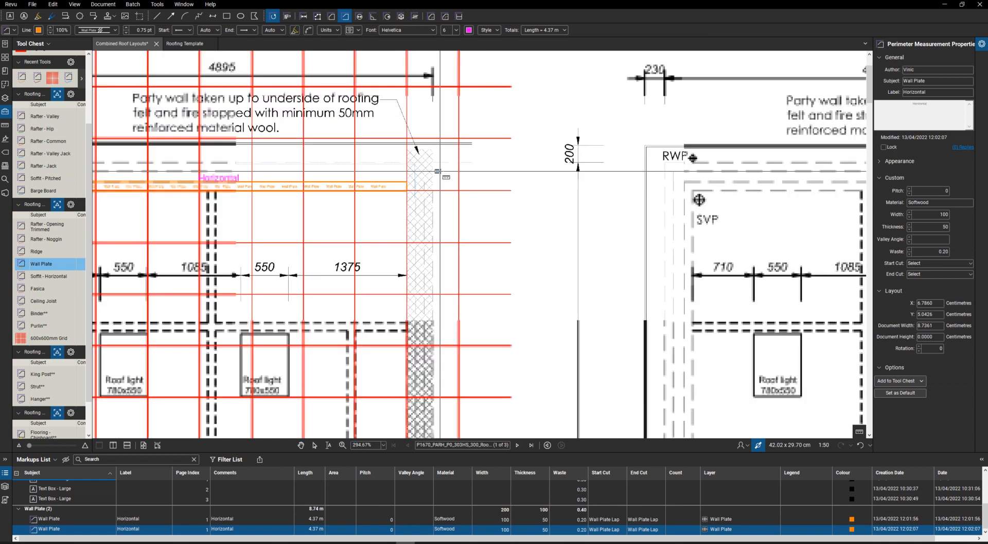
{"action": "scroll", "coordinate": [439, 174], "scroll_direction": "down", "scroll_amount": 3}
{"action": "scroll", "coordinate": [393, 323], "scroll_direction": "up", "scroll_amount": 2}
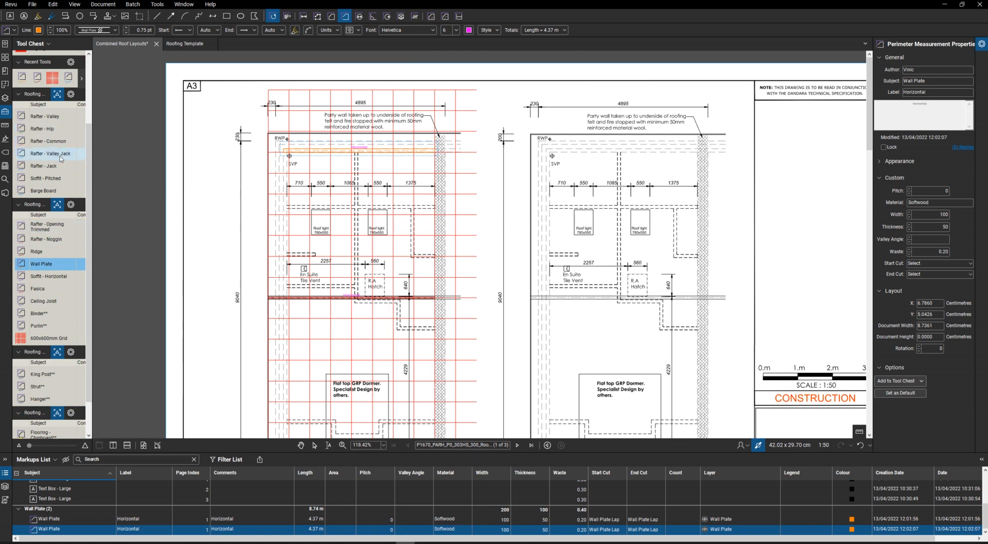
{"action": "left_click", "coordinate": [57, 140]}
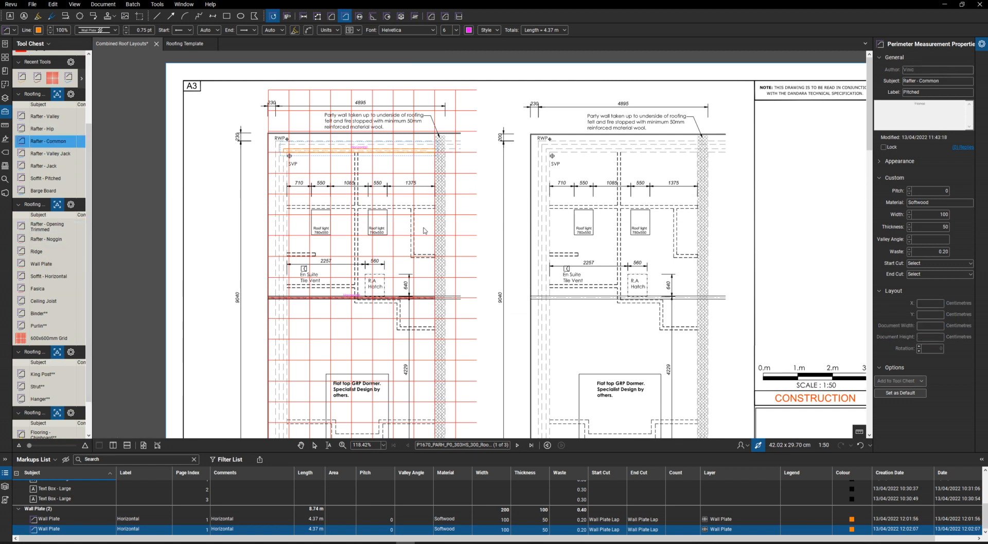
{"action": "scroll", "coordinate": [435, 296], "scroll_direction": "up", "scroll_amount": 4}
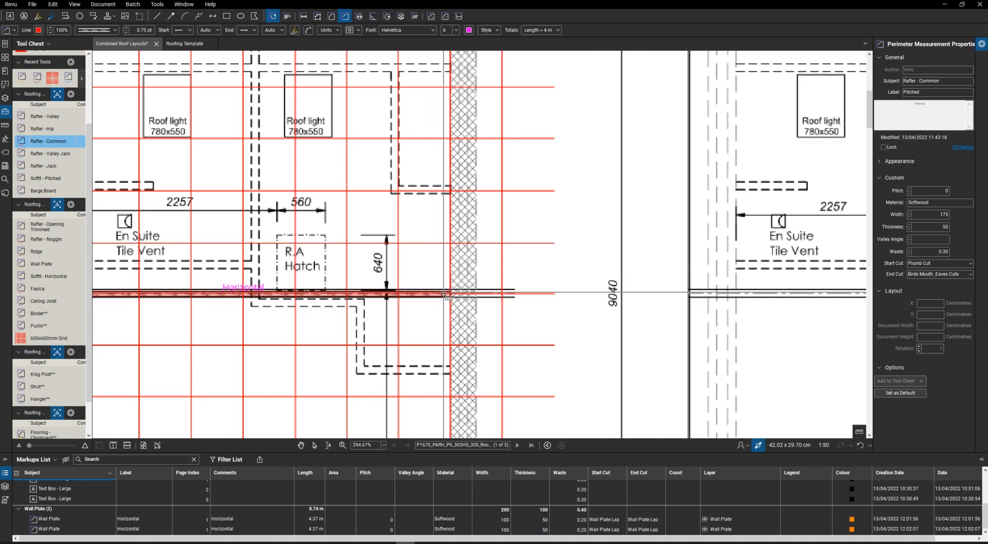
{"action": "scroll", "coordinate": [436, 294], "scroll_direction": "up", "scroll_amount": 4}
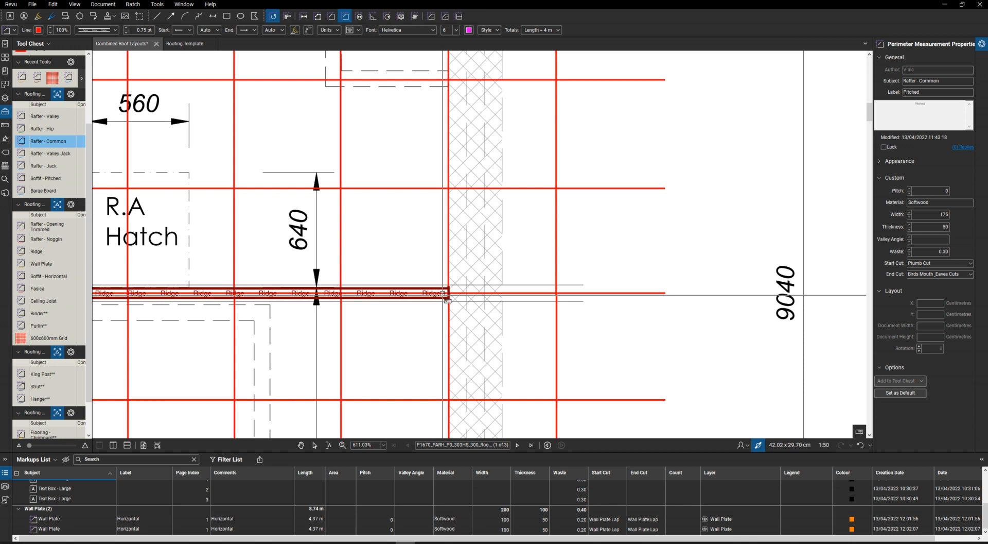
{"action": "left_click", "coordinate": [442, 295]}
{"action": "scroll", "coordinate": [441, 295], "scroll_direction": "down", "scroll_amount": 9}
{"action": "scroll", "coordinate": [435, 113], "scroll_direction": "up", "scroll_amount": 8}
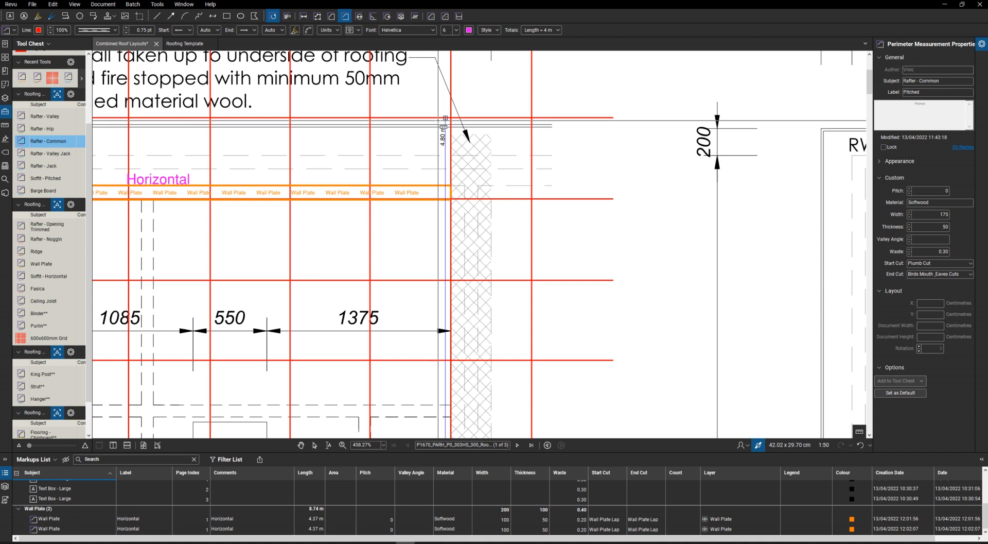
{"action": "scroll", "coordinate": [445, 125], "scroll_direction": "up", "scroll_amount": 3}
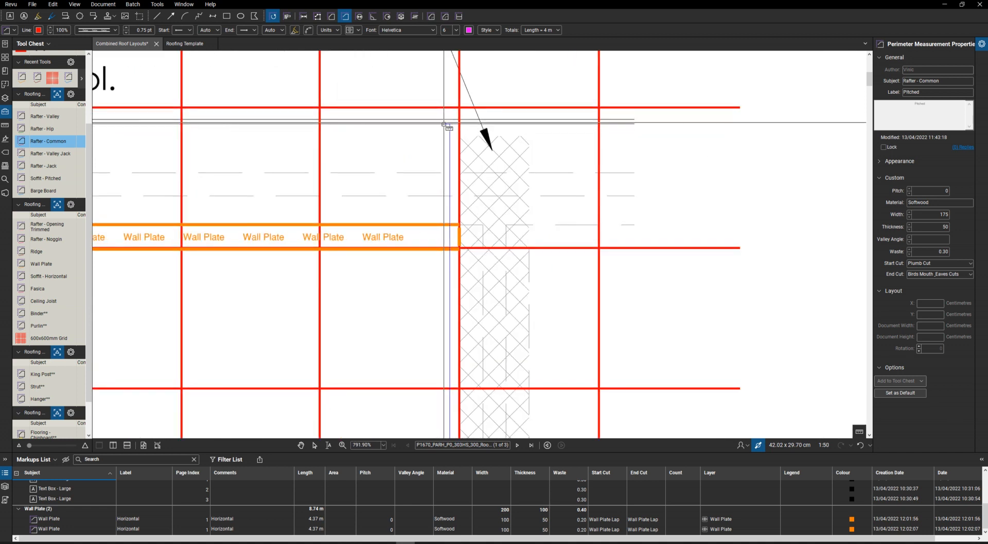
{"action": "double_click", "coordinate": [445, 125]}
Step: Draw a second Rafter - Common on the neighbouring 600 mm grid line, from the ridge to the upper eaves edge, about 4.73 m on plan
{"action": "scroll", "coordinate": [432, 124], "scroll_direction": "down", "scroll_amount": 3}
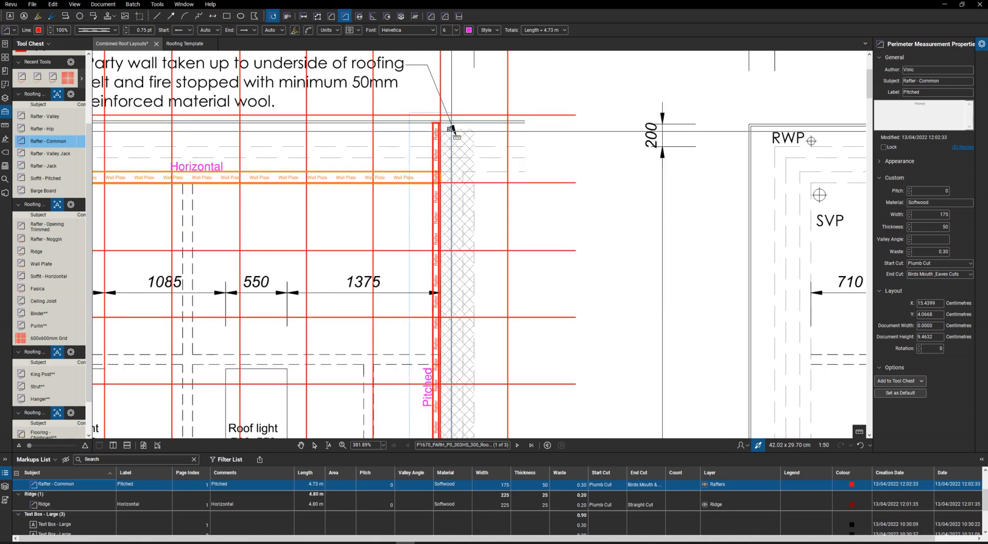
{"action": "scroll", "coordinate": [451, 132], "scroll_direction": "down", "scroll_amount": 3}
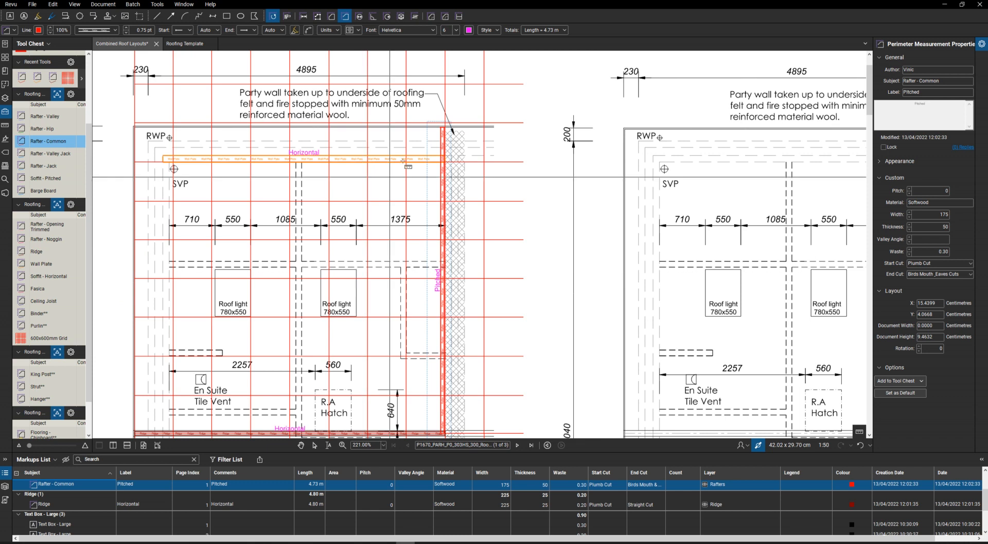
{"action": "scroll", "coordinate": [399, 175], "scroll_direction": "down", "scroll_amount": 1}
{"action": "scroll", "coordinate": [405, 379], "scroll_direction": "up", "scroll_amount": 3}
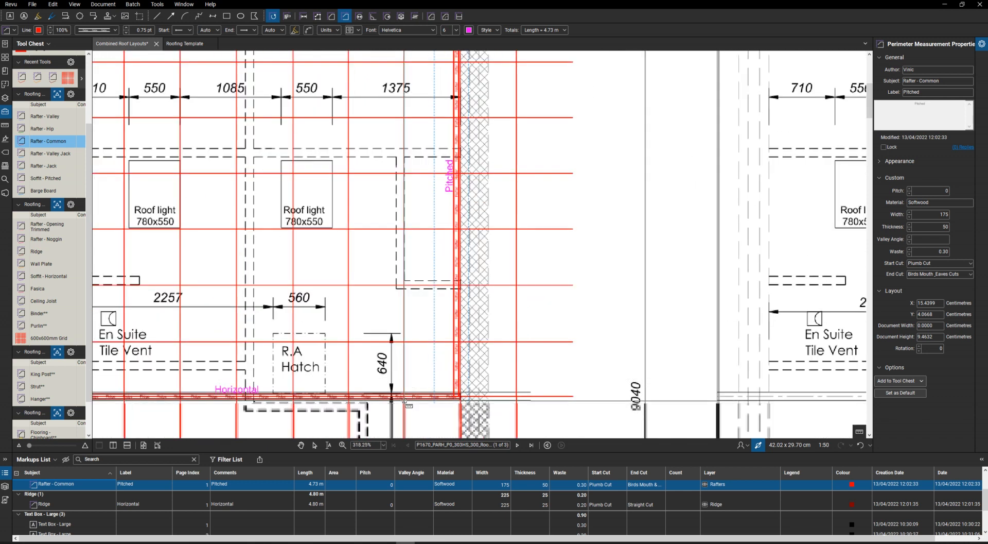
{"action": "scroll", "coordinate": [405, 379], "scroll_direction": "up", "scroll_amount": 4}
{"action": "scroll", "coordinate": [407, 391], "scroll_direction": "down", "scroll_amount": 10}
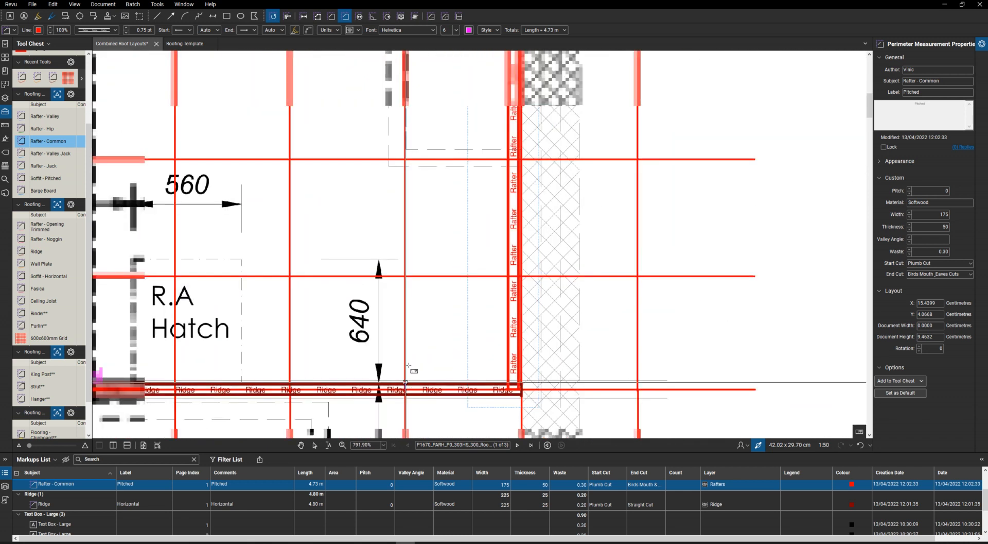
{"action": "scroll", "coordinate": [410, 73], "scroll_direction": "up", "scroll_amount": 5}
{"action": "scroll", "coordinate": [411, 74], "scroll_direction": "up", "scroll_amount": 2}
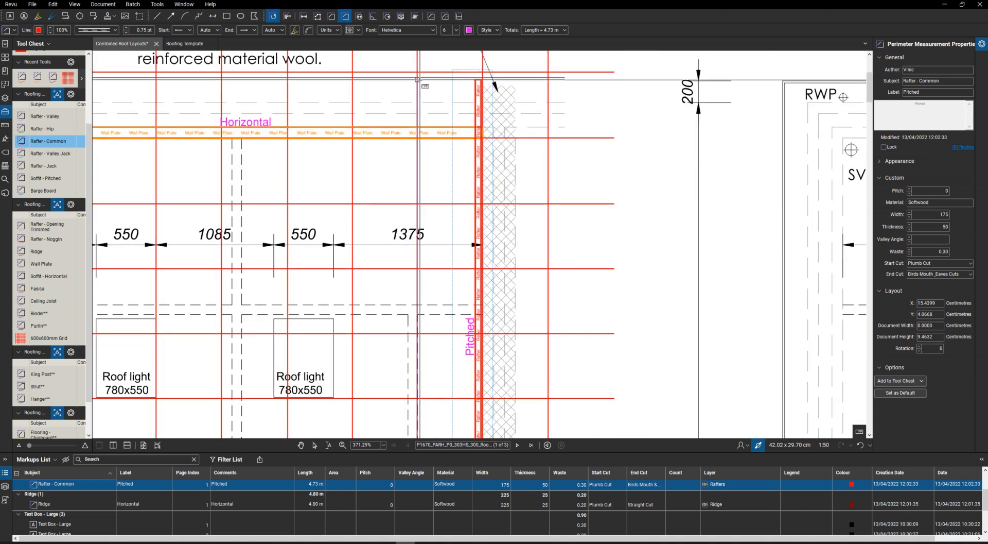
{"action": "double_click", "coordinate": [417, 79]}
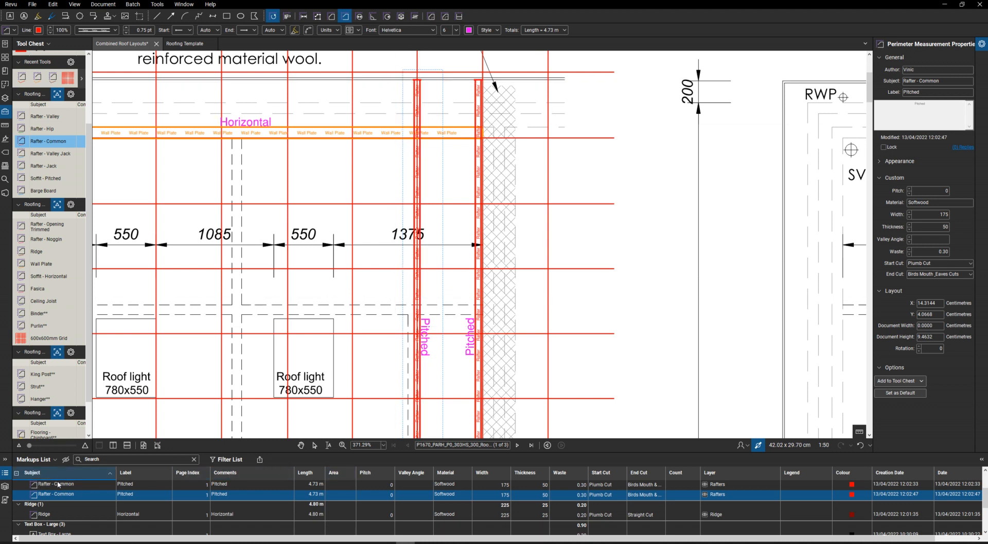
Step: Copy the second upper-slope common rafter onto the next four 600 mm grid lines, working from the party wall towards the outer wall
{"action": "left_click", "coordinate": [418, 102]}
{"action": "left_click", "coordinate": [418, 105]}
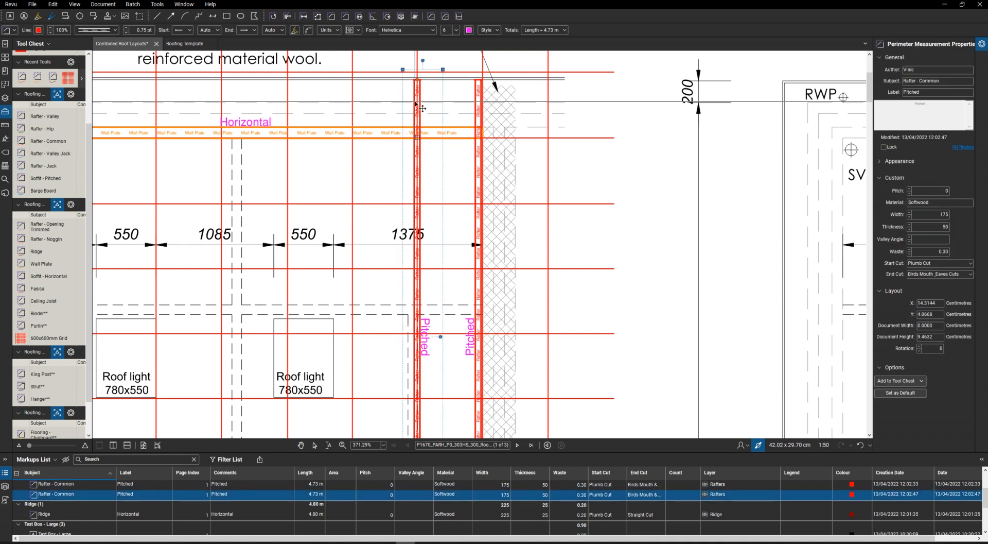
{"action": "left_click_drag", "start_coordinate": [403, 109], "coordinate": [358, 108]}
{"action": "left_click_drag", "start_coordinate": [292, 101], "coordinate": [223, 106]}
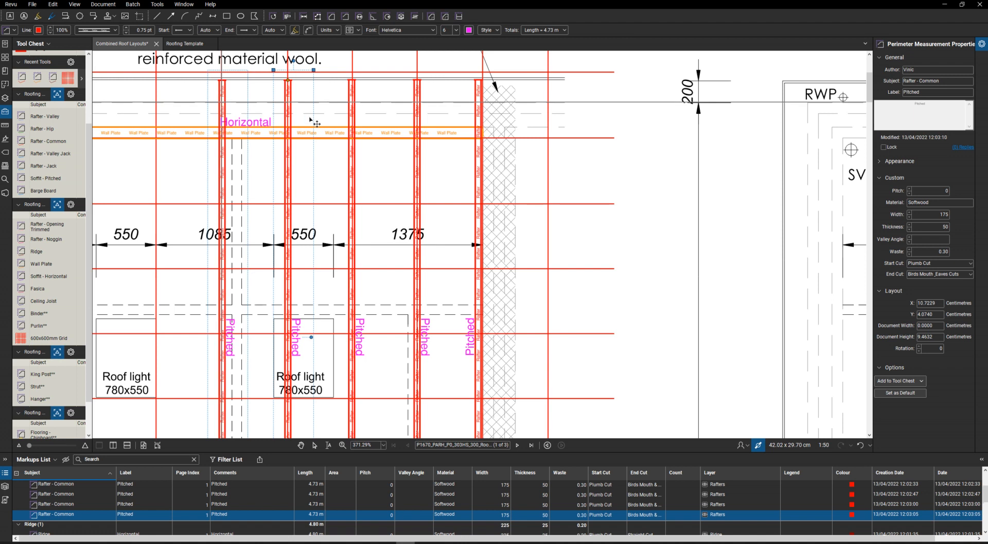
{"action": "scroll", "coordinate": [532, 242], "scroll_direction": "down", "scroll_amount": 2}
{"action": "scroll", "coordinate": [283, 156], "scroll_direction": "up", "scroll_amount": 3}
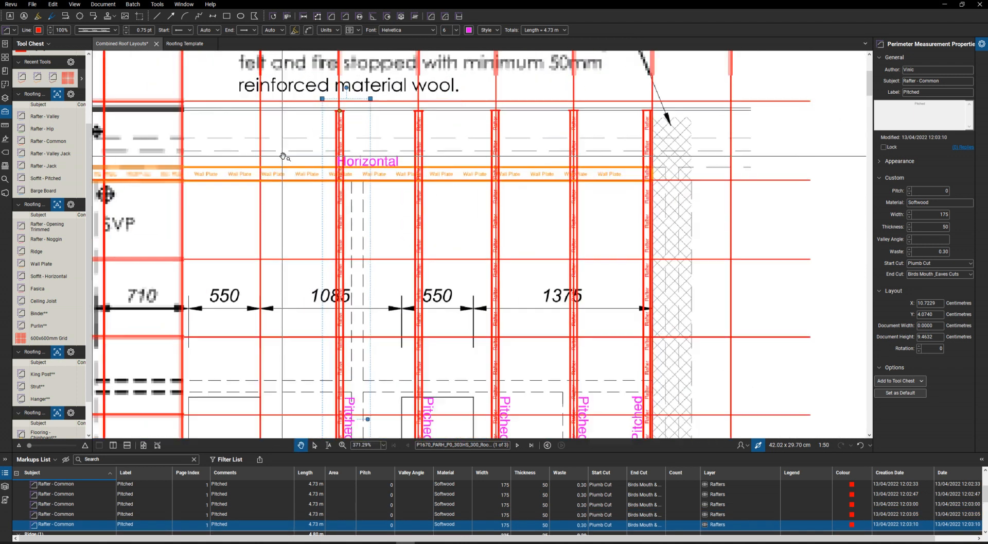
{"action": "scroll", "coordinate": [283, 156], "scroll_direction": "up", "scroll_amount": 3}
{"action": "left_click_drag", "start_coordinate": [331, 128], "coordinate": [257, 132]}
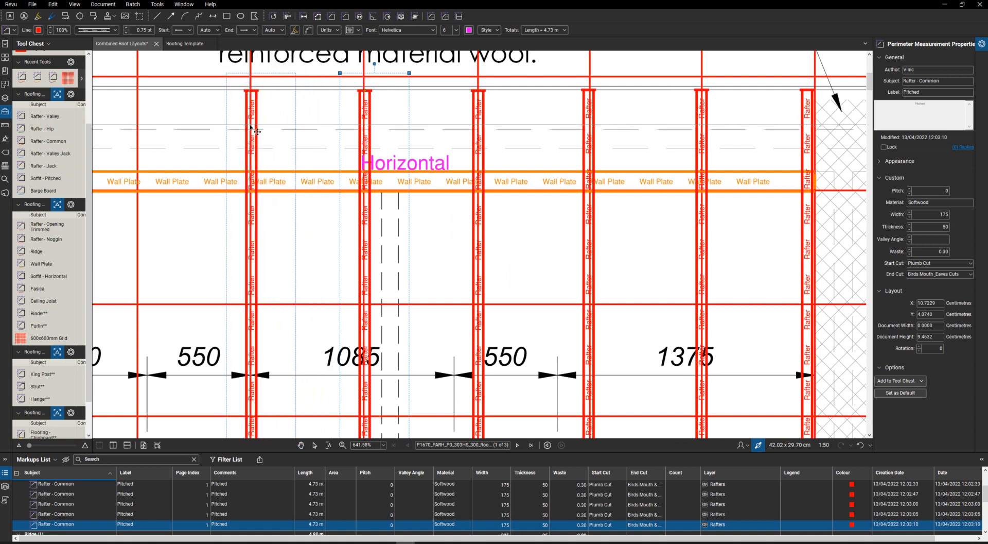
Step: Copy the common rafter onto the remaining two upper-slope grid lines up to the SVP, and once more along the roof's outer edge
{"action": "scroll", "coordinate": [651, 254], "scroll_direction": "down", "scroll_amount": 3}
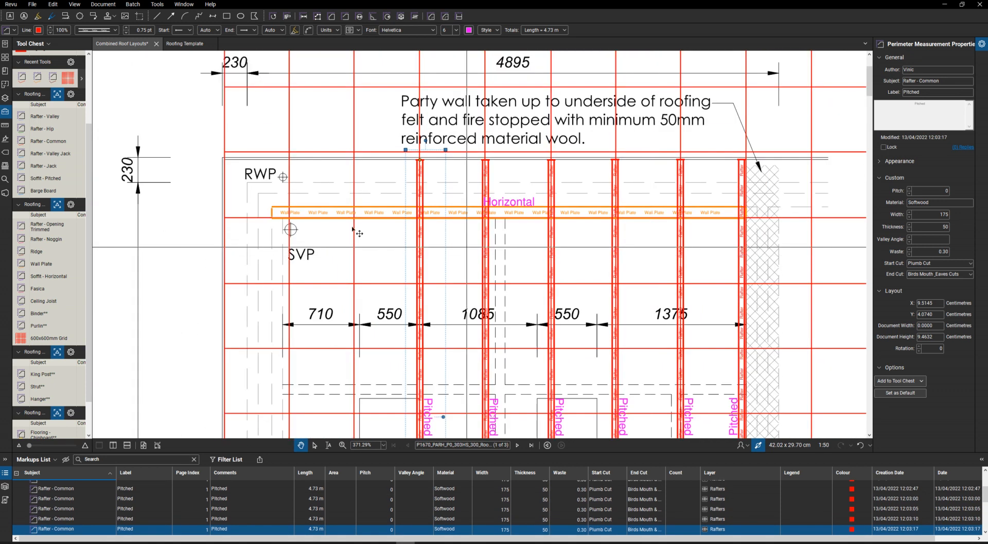
{"action": "scroll", "coordinate": [319, 217], "scroll_direction": "up", "scroll_amount": 2}
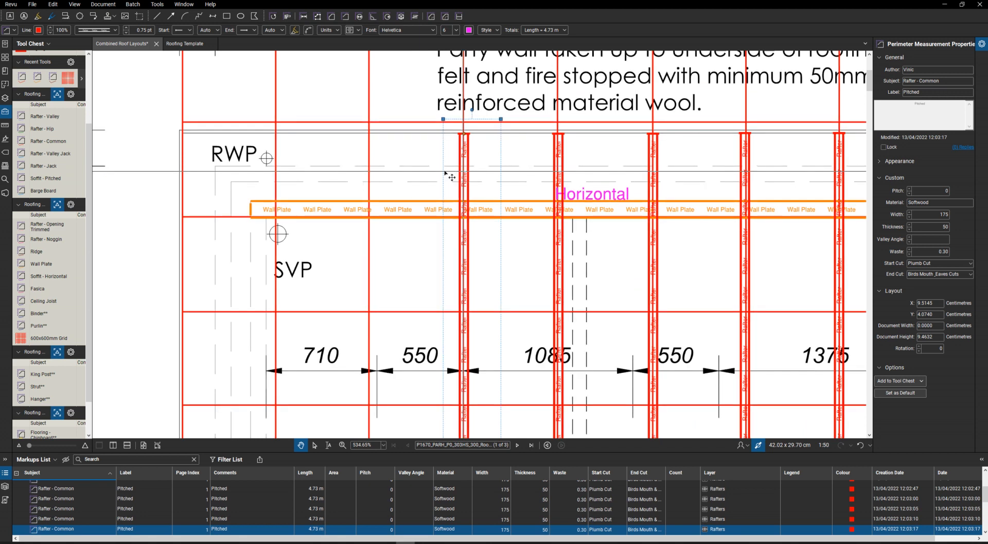
{"action": "left_click_drag", "start_coordinate": [389, 169], "coordinate": [370, 174]}
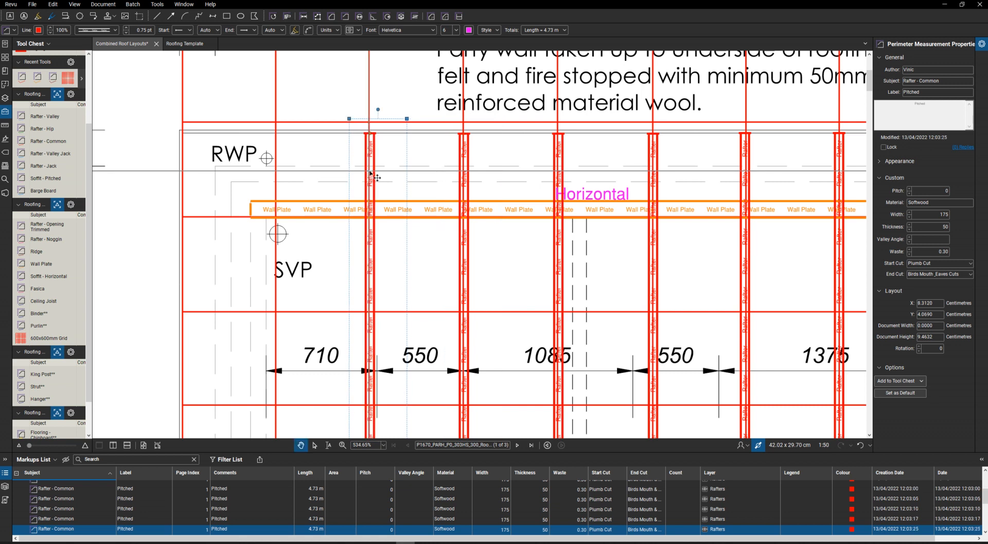
{"action": "left_click_drag", "start_coordinate": [319, 168], "coordinate": [277, 173]}
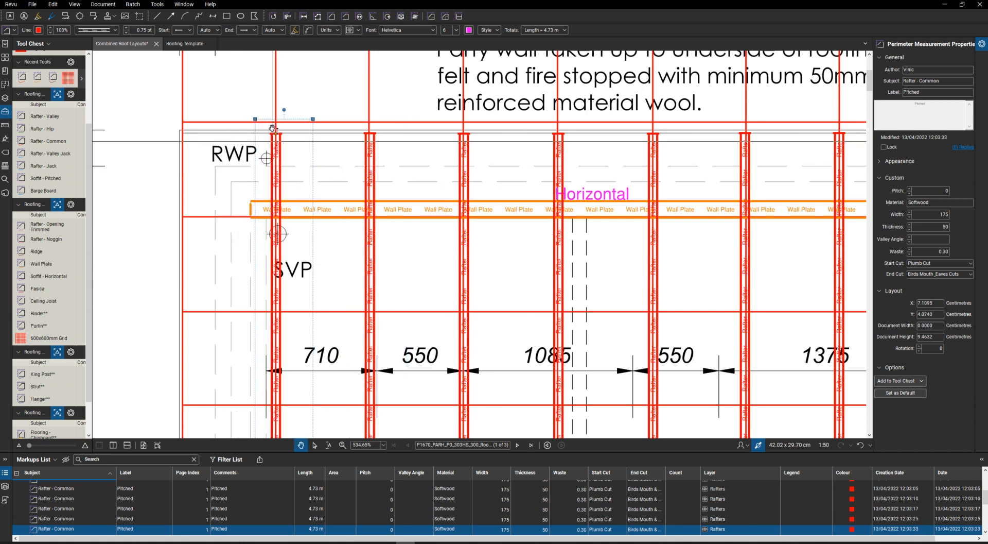
{"action": "left_click_drag", "start_coordinate": [249, 148], "coordinate": [189, 147]}
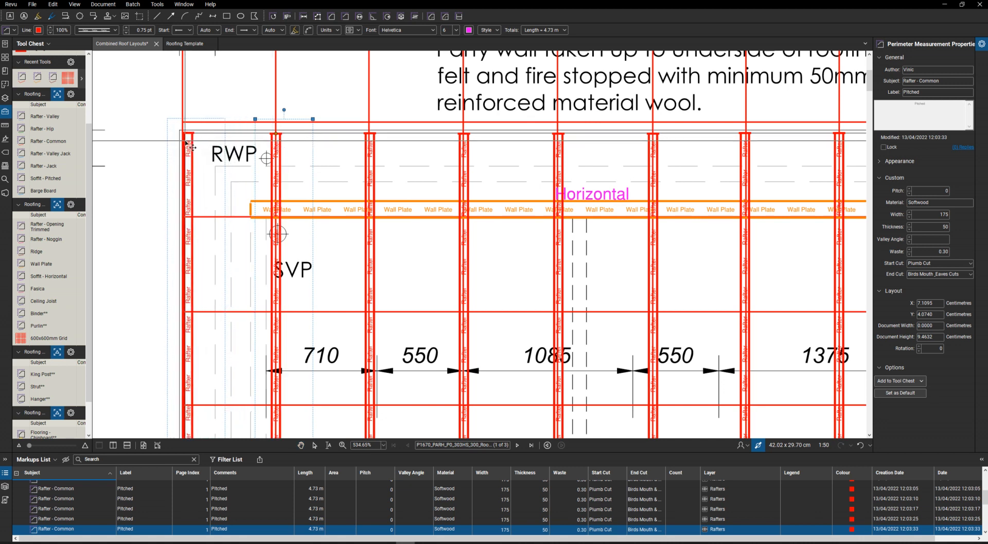
Step: Draw a Rafter - Common on the lower slope alongside the party wall, from the ridge down to the lower eaves edge, about 4.73 m on plan
{"action": "scroll", "coordinate": [317, 123], "scroll_direction": "down", "scroll_amount": 8}
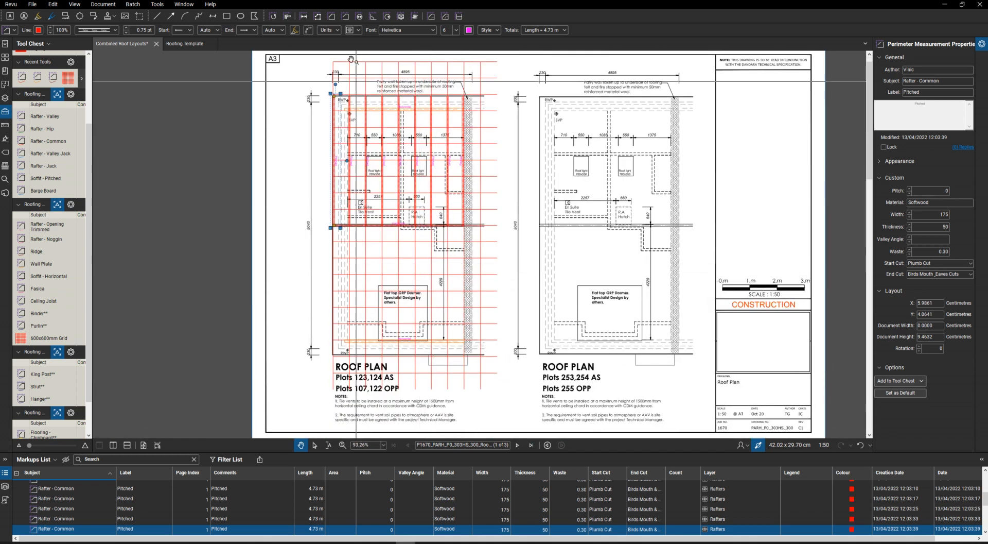
{"action": "scroll", "coordinate": [350, 63], "scroll_direction": "up", "scroll_amount": 1}
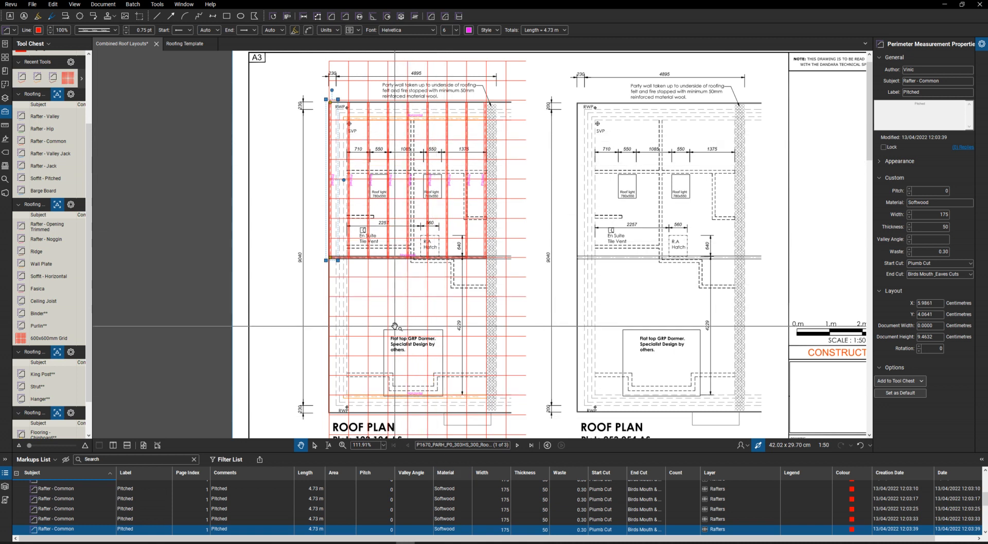
{"action": "scroll", "coordinate": [431, 341], "scroll_direction": "down", "scroll_amount": 2}
{"action": "scroll", "coordinate": [536, 143], "scroll_direction": "up", "scroll_amount": 4}
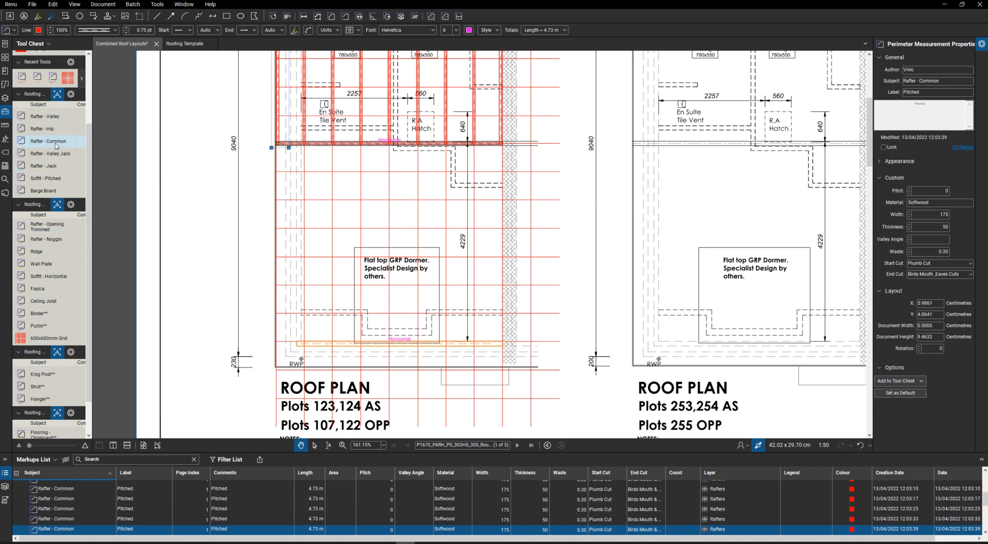
{"action": "scroll", "coordinate": [504, 145], "scroll_direction": "up", "scroll_amount": 6}
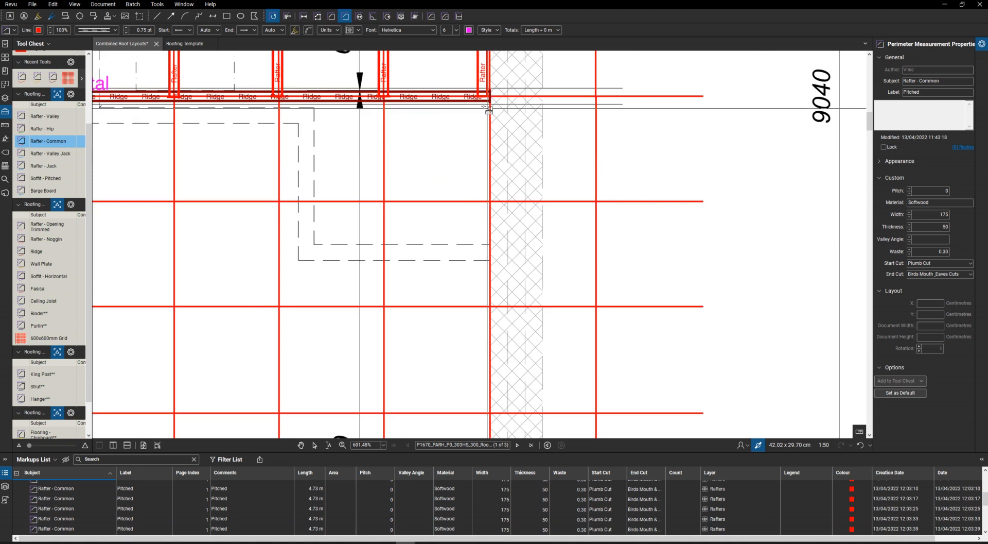
{"action": "left_click", "coordinate": [484, 96]}
{"action": "scroll", "coordinate": [469, 180], "scroll_direction": "down", "scroll_amount": 7}
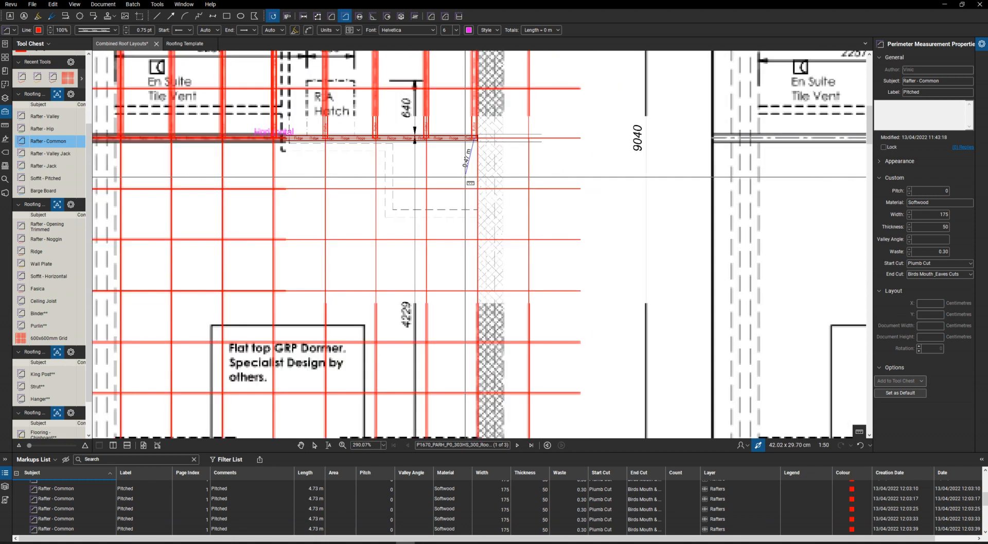
{"action": "scroll", "coordinate": [462, 360], "scroll_direction": "up", "scroll_amount": 3}
{"action": "scroll", "coordinate": [466, 363], "scroll_direction": "down", "scroll_amount": 2}
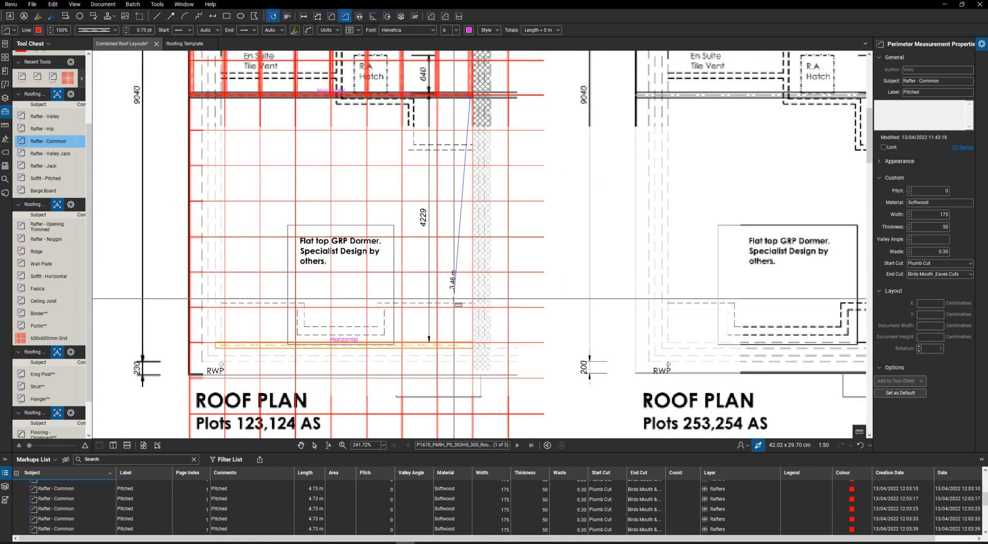
{"action": "scroll", "coordinate": [469, 365], "scroll_direction": "up", "scroll_amount": 3}
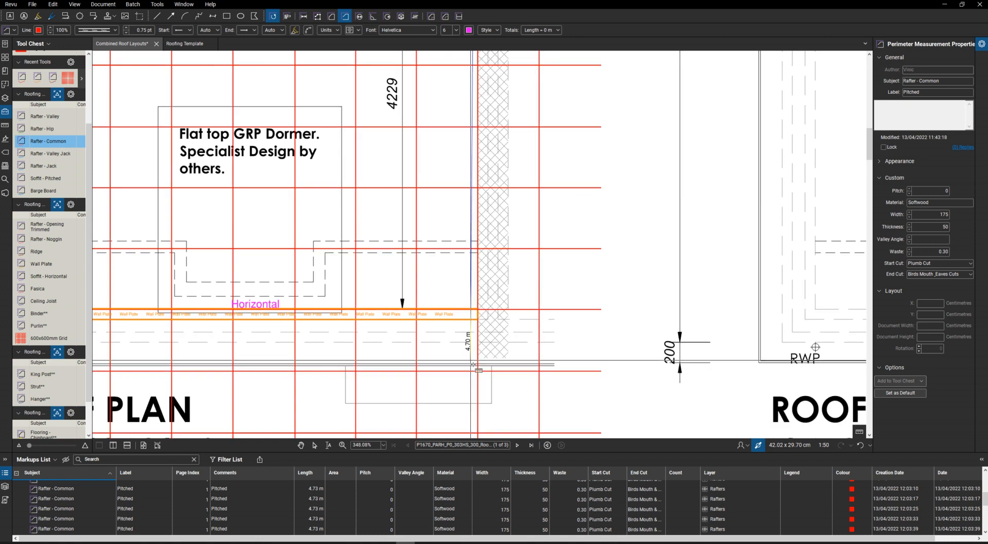
{"action": "scroll", "coordinate": [472, 364], "scroll_direction": "up", "scroll_amount": 3}
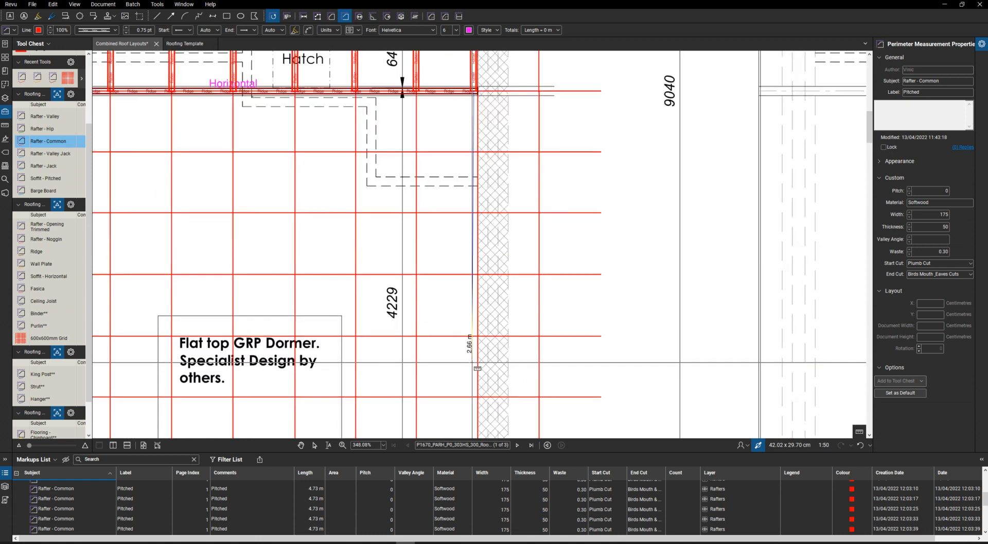
{"action": "scroll", "coordinate": [464, 297], "scroll_direction": "down", "scroll_amount": 3}
{"action": "scroll", "coordinate": [467, 303], "scroll_direction": "down", "scroll_amount": 3}
{"action": "scroll", "coordinate": [466, 314], "scroll_direction": "up", "scroll_amount": 3}
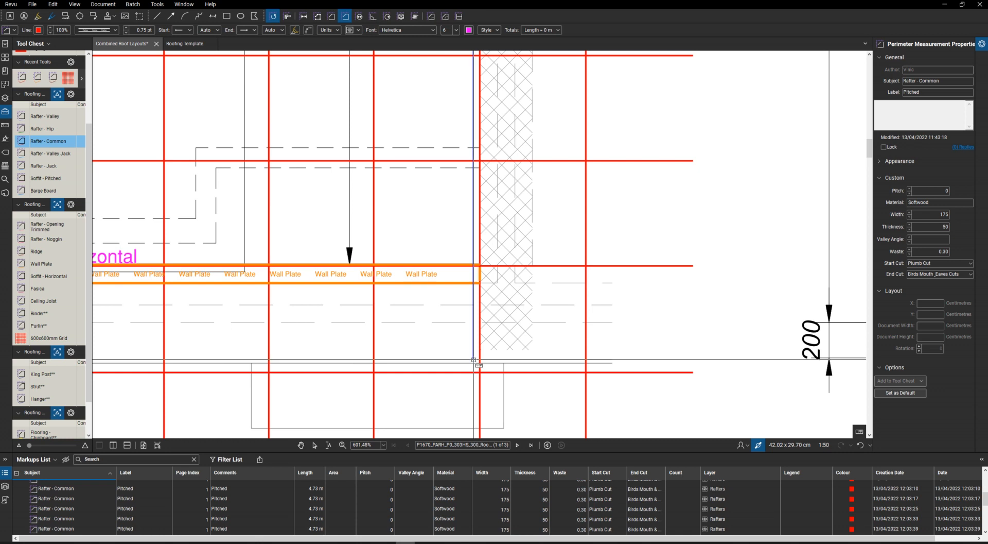
{"action": "double_click", "coordinate": [462, 357]}
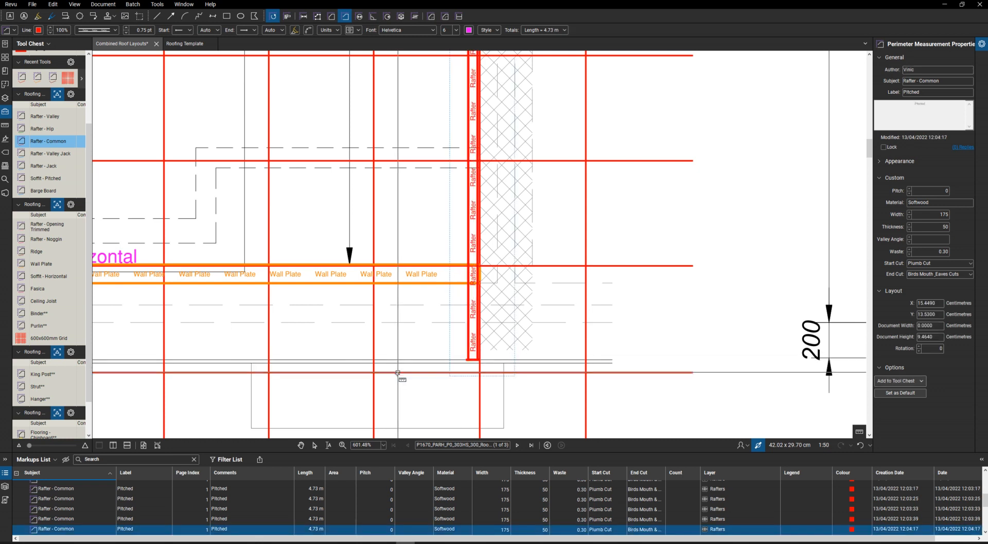
Step: Draw a second lower-slope Rafter - Common on the neighbouring 600 mm grid line, from the ridge to the eaves edge, about 4.73 m on plan
{"action": "scroll", "coordinate": [387, 208], "scroll_direction": "down", "scroll_amount": 5}
{"action": "scroll", "coordinate": [388, 208], "scroll_direction": "up", "scroll_amount": 3}
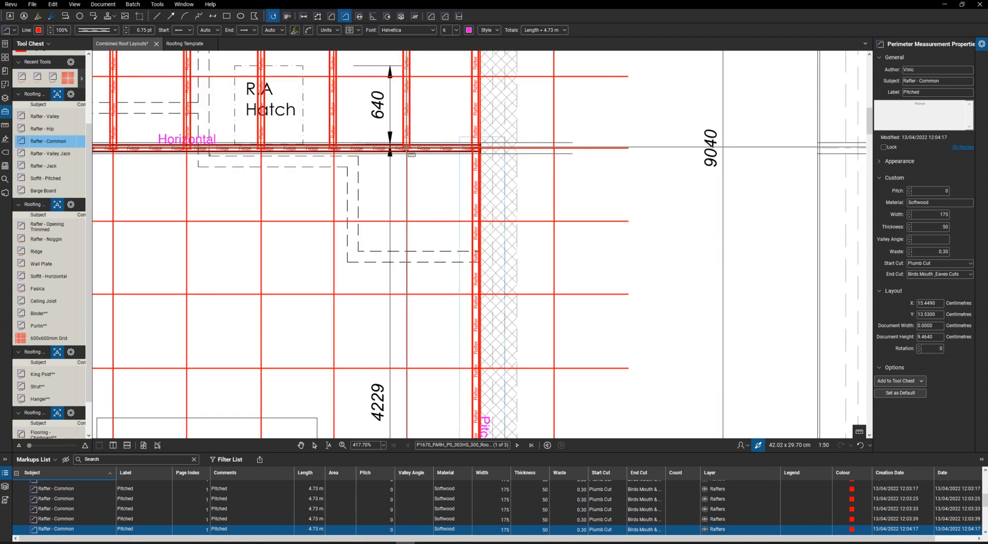
{"action": "scroll", "coordinate": [407, 149], "scroll_direction": "down", "scroll_amount": 4}
{"action": "scroll", "coordinate": [397, 301], "scroll_direction": "up", "scroll_amount": 2}
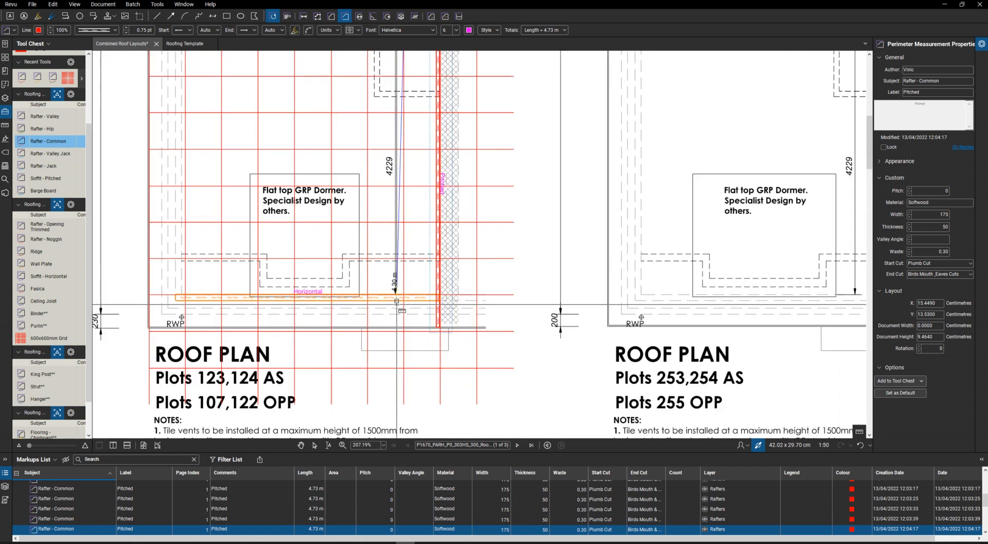
{"action": "scroll", "coordinate": [397, 301], "scroll_direction": "up", "scroll_amount": 2}
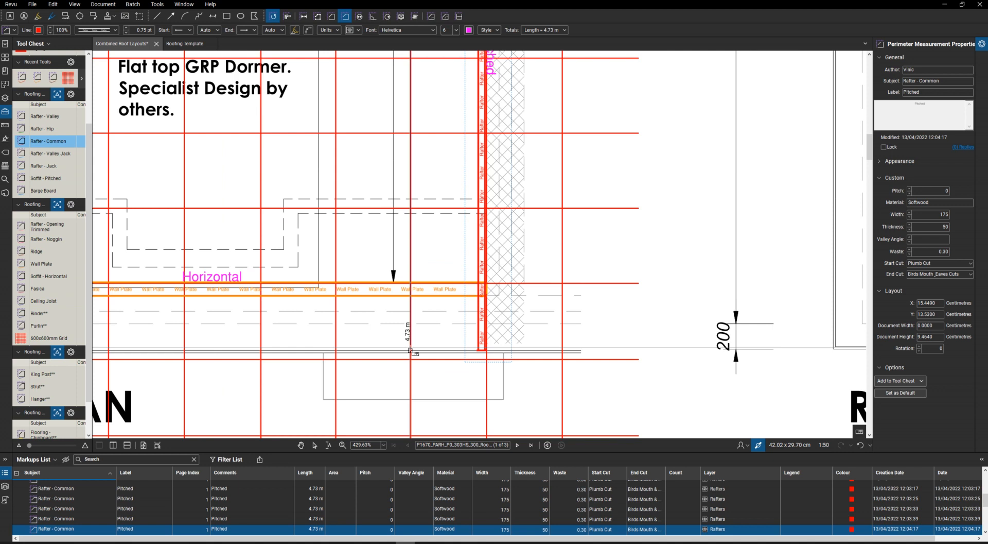
{"action": "double_click", "coordinate": [411, 348]}
{"action": "scroll", "coordinate": [371, 361], "scroll_direction": "down", "scroll_amount": 3}
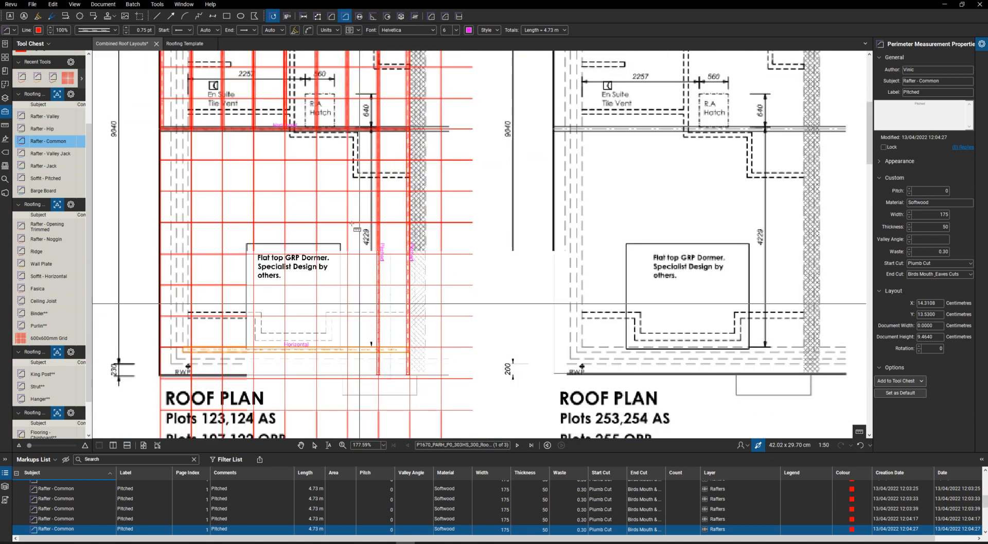
{"action": "scroll", "coordinate": [346, 128], "scroll_direction": "up", "scroll_amount": 2}
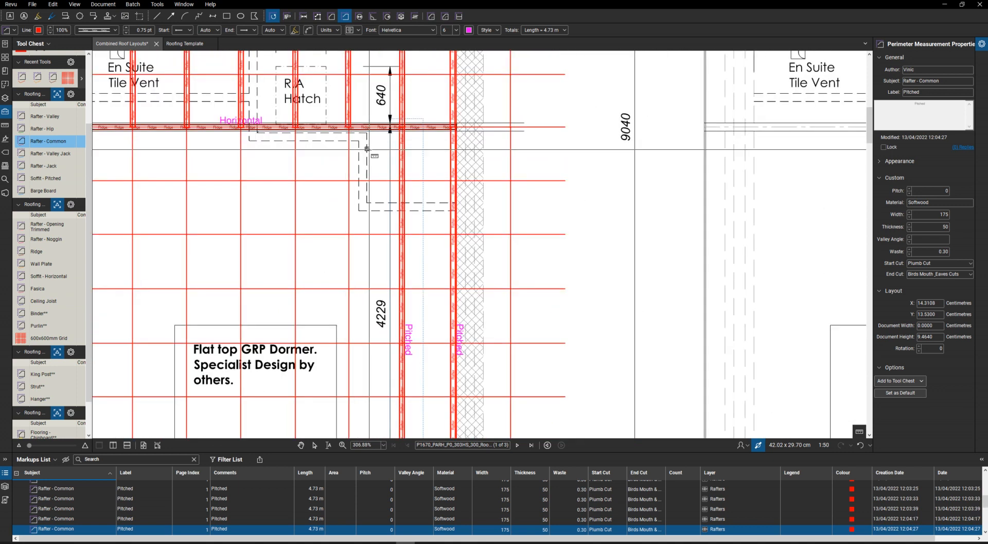
{"action": "key", "text": "Escape"}
{"action": "key", "text": "Escape"}
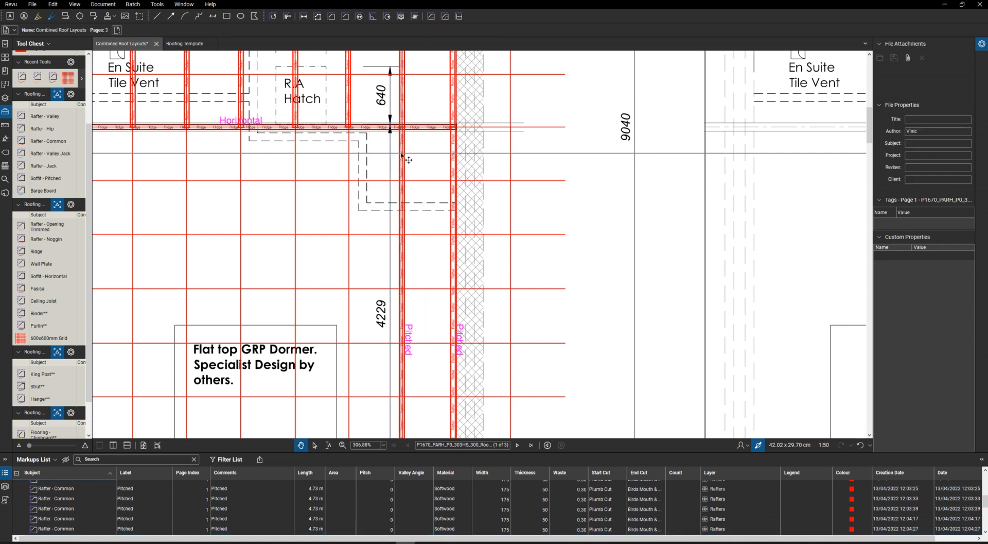
Step: Copy the second lower-slope common rafter onto the next 600 mm grid line towards the GRP dormer
{"action": "left_click", "coordinate": [402, 155]}
{"action": "scroll", "coordinate": [387, 396], "scroll_direction": "down", "scroll_amount": 2}
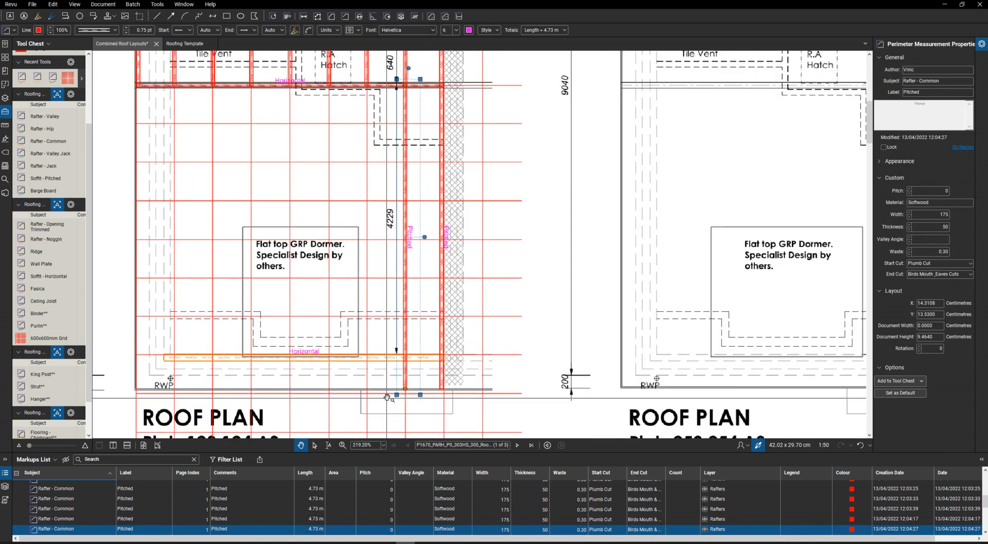
{"action": "scroll", "coordinate": [387, 397], "scroll_direction": "up", "scroll_amount": 2}
{"action": "scroll", "coordinate": [393, 379], "scroll_direction": "up", "scroll_amount": 3}
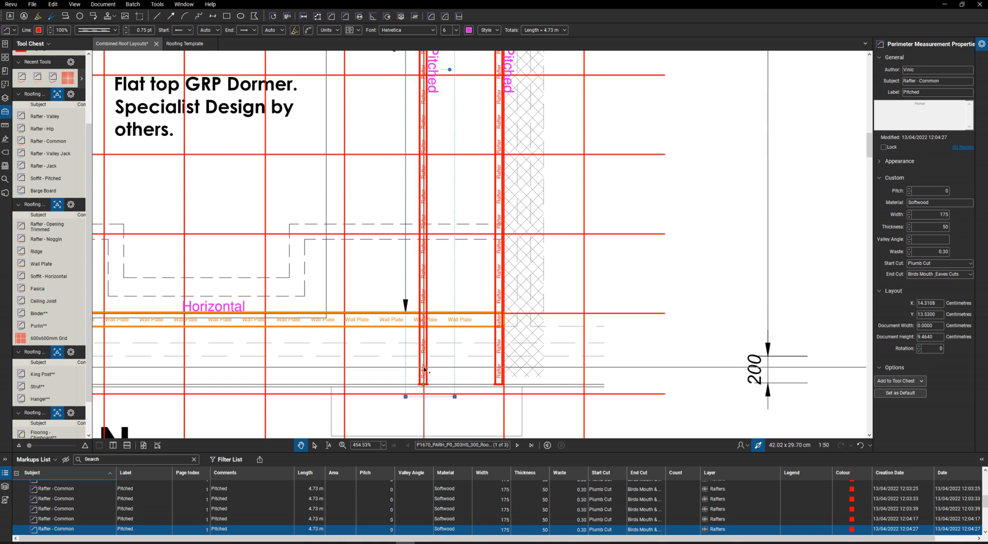
{"action": "left_click_drag", "start_coordinate": [423, 365], "coordinate": [344, 366]}
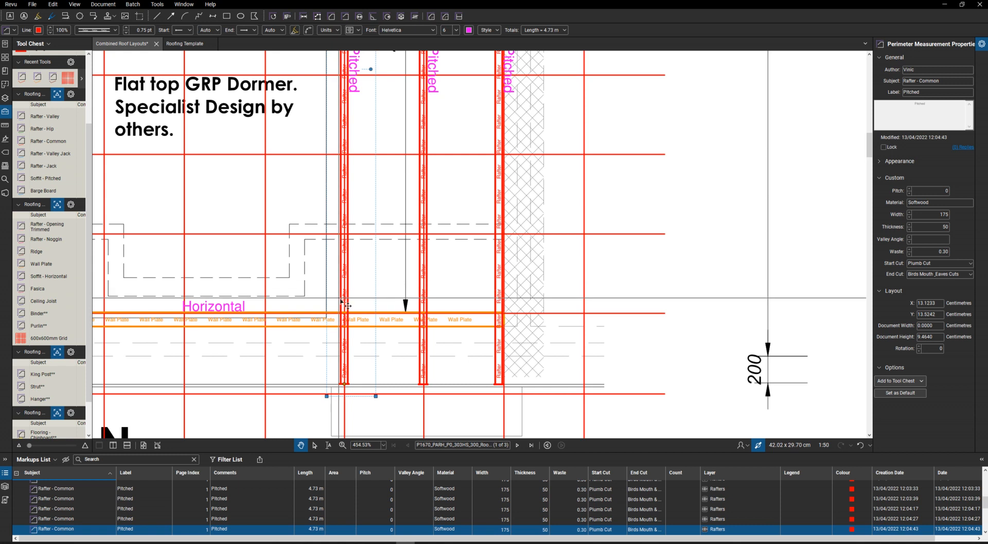
Step: Copy the common rafter to both sides of the flat top GRP dormer, placing two rafters side by side at each side
{"action": "mouse_move", "coordinate": [332, 297]}
{"action": "left_mouse_down"}
{"action": "mouse_move", "coordinate": [306, 298]}
{"action": "mouse_move", "coordinate": [319, 292]}
{"action": "left_mouse_up"}
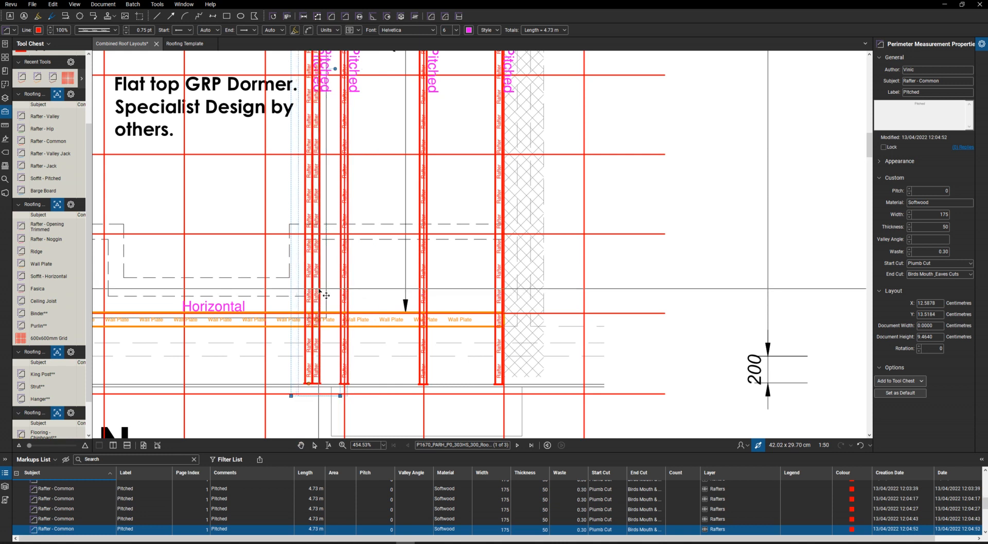
{"action": "scroll", "coordinate": [467, 291], "scroll_direction": "down", "scroll_amount": 3}
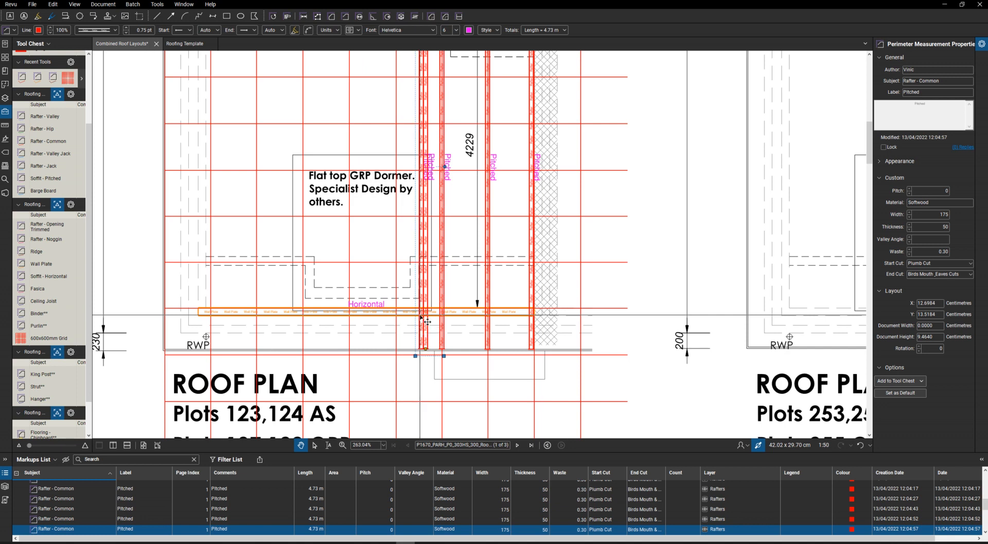
{"action": "left_click_drag", "start_coordinate": [356, 312], "coordinate": [302, 324]}
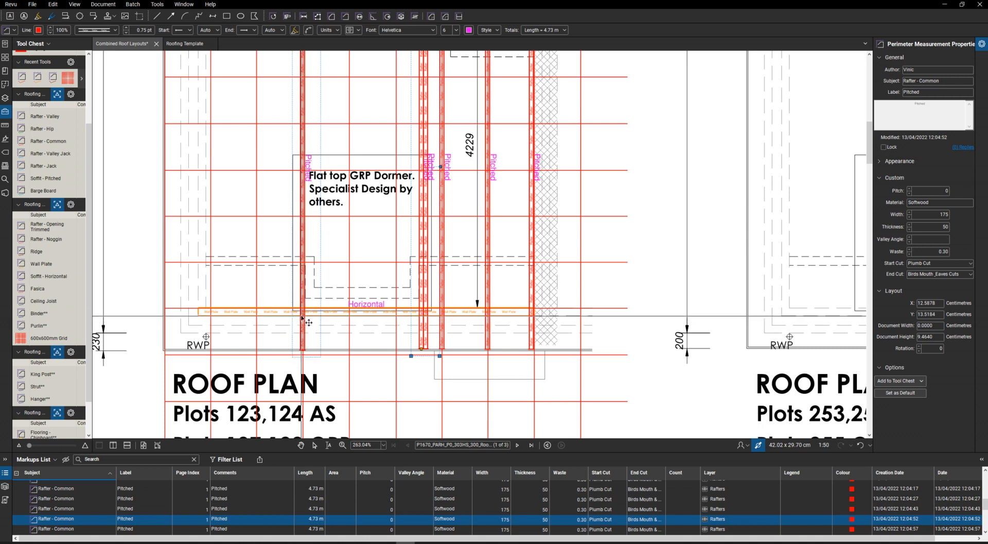
{"action": "left_click_drag", "start_coordinate": [301, 315], "coordinate": [298, 316]}
Step: Move the extra rafter on the dormer's outer-wall side to the next grid line, then copy it onto the grid line by the RWP and the roof's outer edge
{"action": "scroll", "coordinate": [201, 350], "scroll_direction": "up", "scroll_amount": 5}
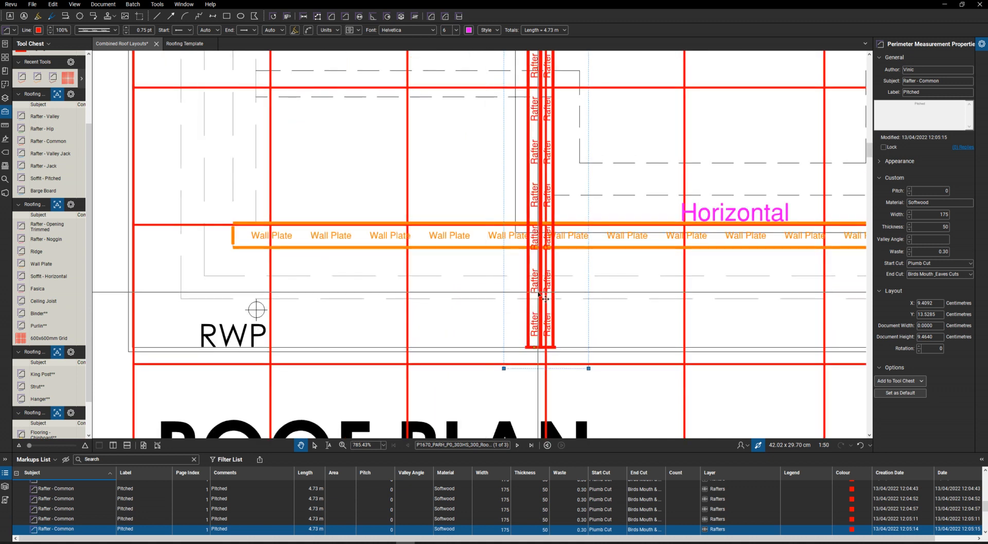
{"action": "left_click_drag", "start_coordinate": [539, 293], "coordinate": [410, 291]}
{"action": "mouse_move", "coordinate": [263, 298]}
{"action": "left_mouse_down"}
{"action": "mouse_move", "coordinate": [269, 303]}
{"action": "mouse_move", "coordinate": [274, 282]}
{"action": "mouse_move", "coordinate": [274, 290]}
{"action": "left_mouse_up"}
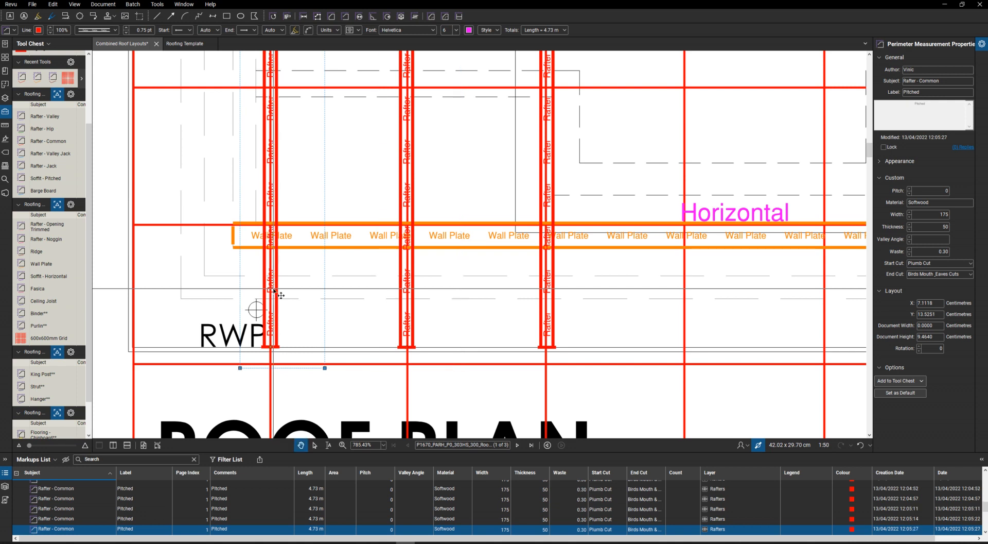
{"action": "left_click_drag", "start_coordinate": [191, 293], "coordinate": [145, 291]}
{"action": "scroll", "coordinate": [160, 293], "scroll_direction": "down", "scroll_amount": 5}
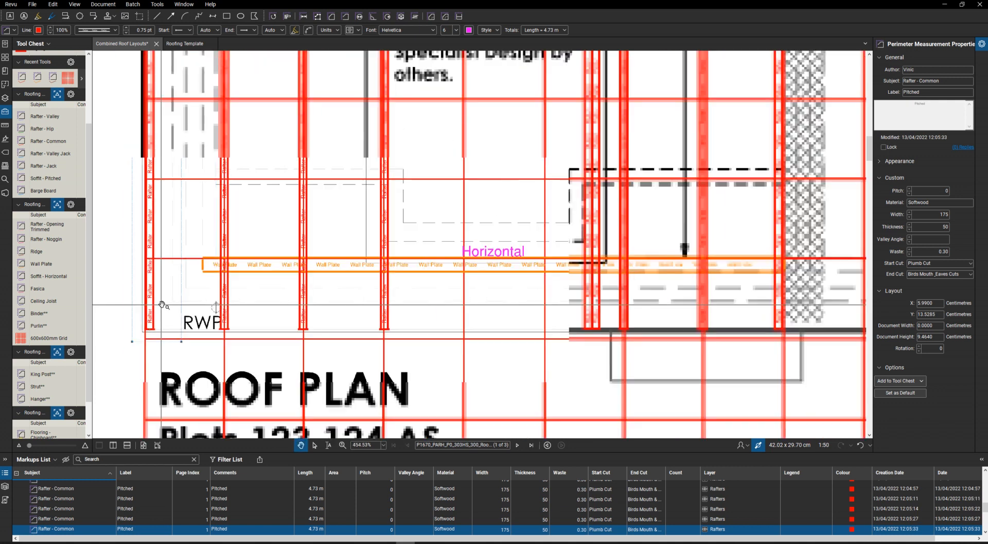
{"action": "scroll", "coordinate": [239, 193], "scroll_direction": "up", "scroll_amount": 1}
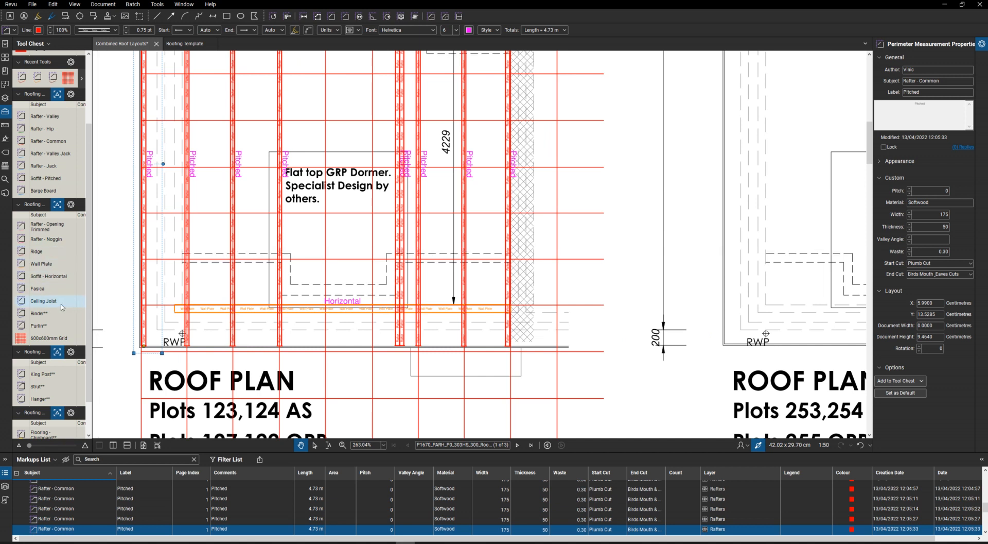
Step: Draw two parallel Rafter - Opening Trimmed members, each about 1.48 m, across the ridge-side edge of the GRP dormer between its flanking rafters
{"action": "left_click", "coordinate": [50, 226]}
{"action": "scroll", "coordinate": [303, 159], "scroll_direction": "up", "scroll_amount": 3}
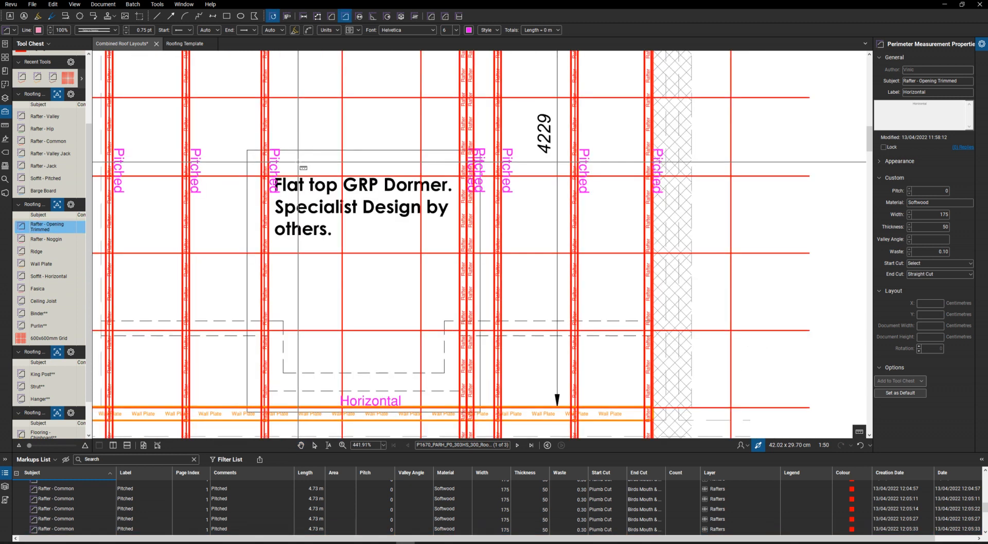
{"action": "scroll", "coordinate": [304, 167], "scroll_direction": "up", "scroll_amount": 3}
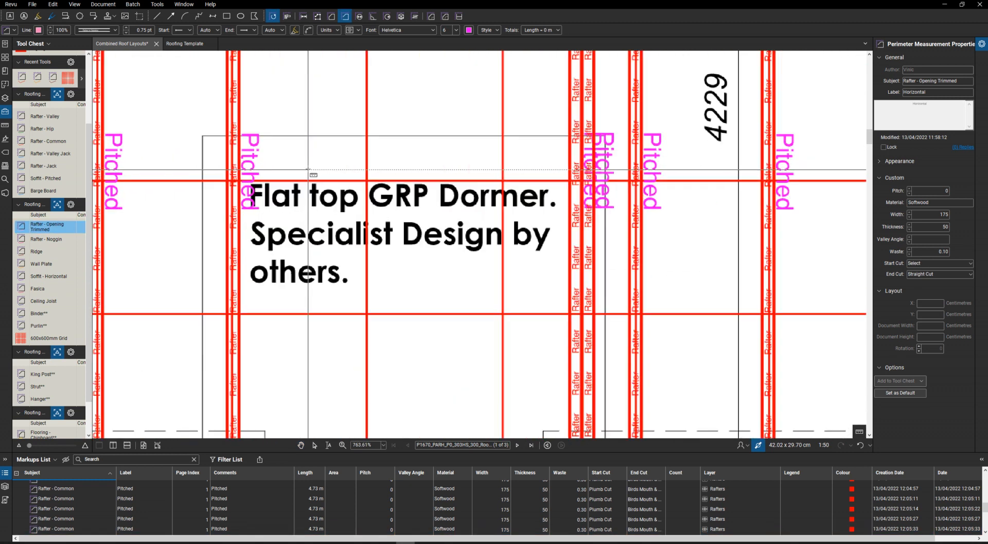
{"action": "left_click", "coordinate": [239, 136]}
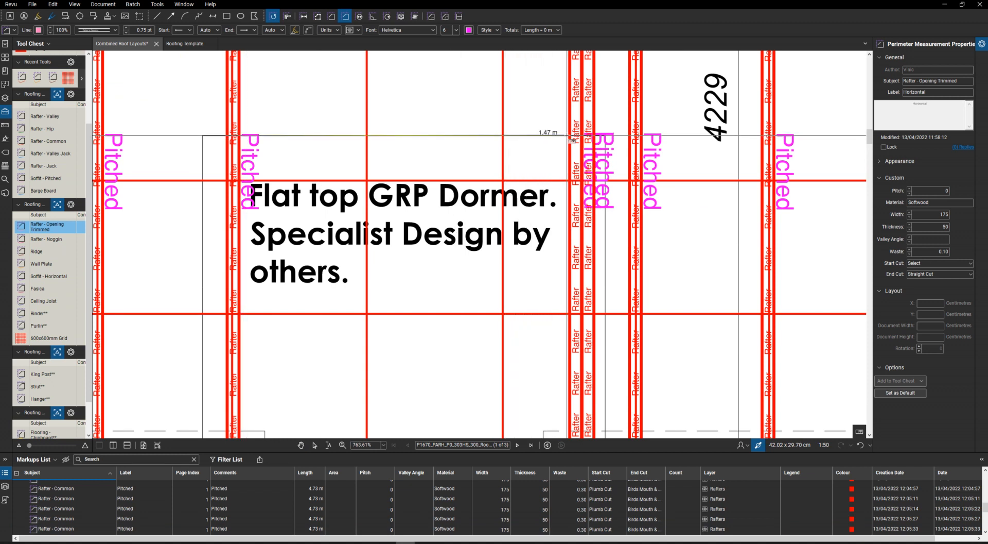
{"action": "left_click", "coordinate": [564, 136]}
{"action": "key", "text": "Return"}
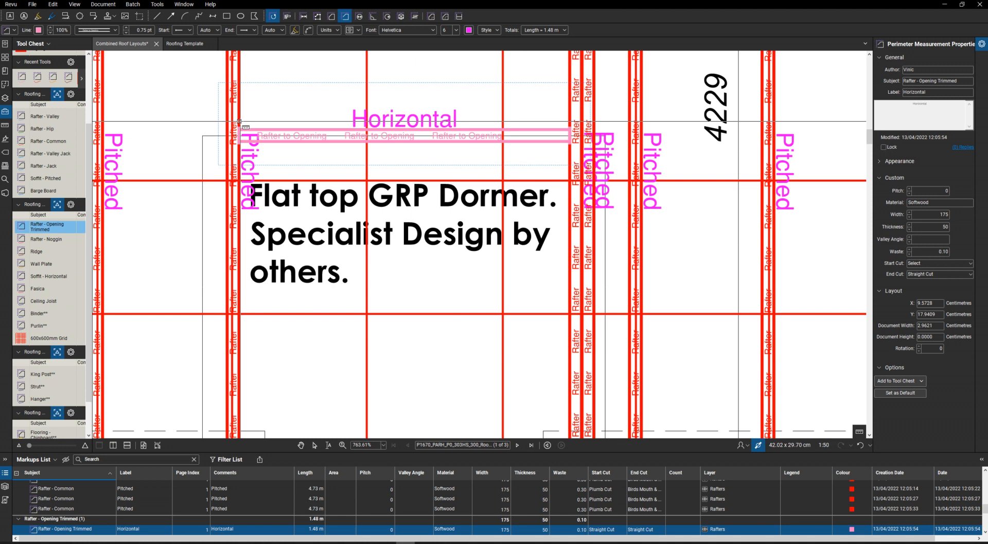
{"action": "left_click", "coordinate": [571, 120]}
{"action": "key", "text": "Return"}
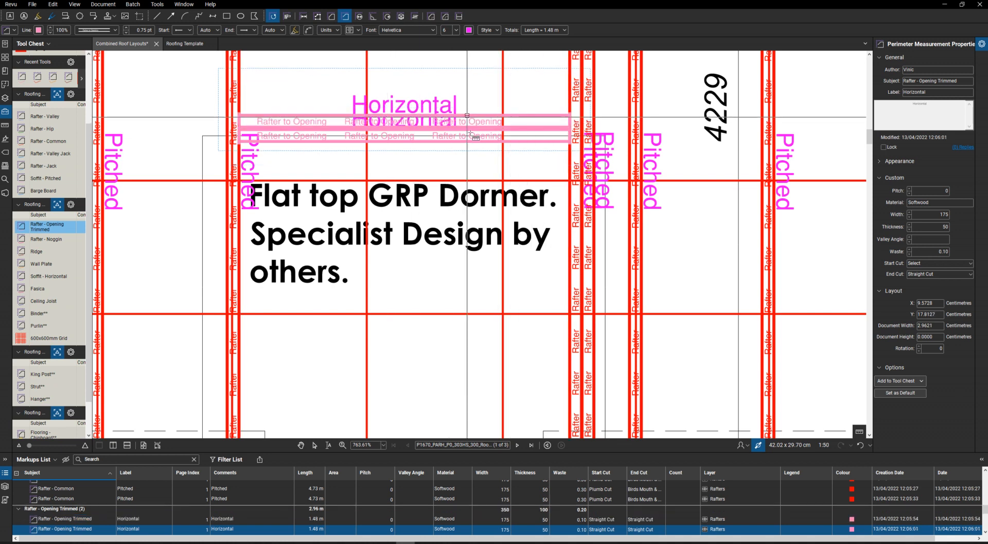
Step: Draw two parallel Rafter - Opening Trimmed members, each about 1.48 m, at the eaves side of the dormer opening, just above the wall plate
{"action": "scroll", "coordinate": [389, 284], "scroll_direction": "down", "scroll_amount": 6}
{"action": "scroll", "coordinate": [389, 284], "scroll_direction": "up", "scroll_amount": 4}
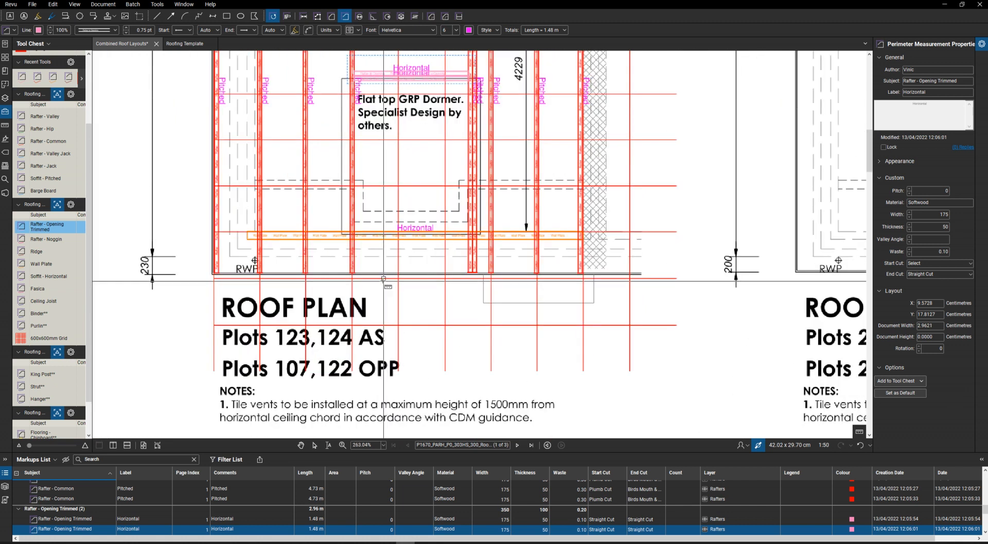
{"action": "scroll", "coordinate": [348, 206], "scroll_direction": "up", "scroll_amount": 1}
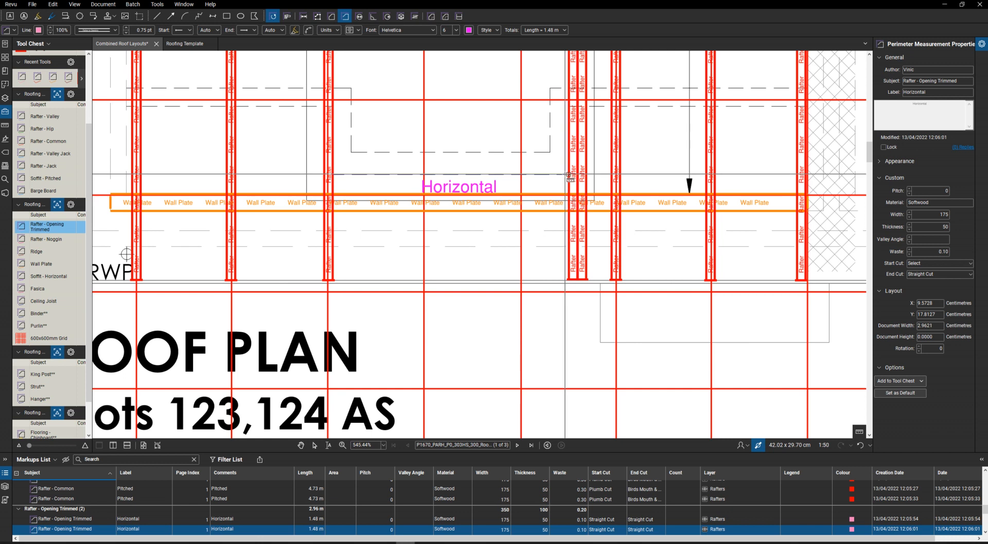
{"action": "double_click", "coordinate": [569, 175]}
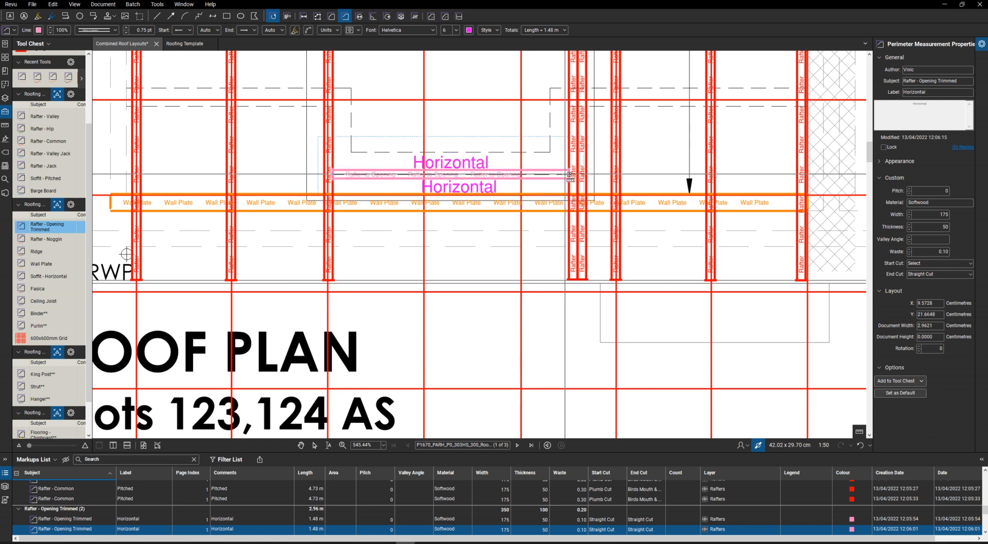
{"action": "left_click", "coordinate": [332, 182]}
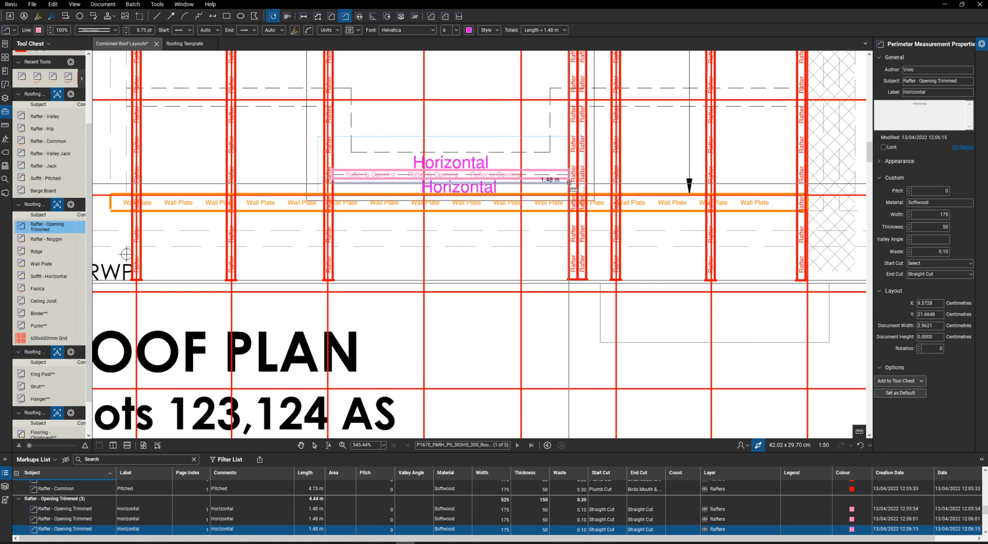
{"action": "double_click", "coordinate": [569, 183]}
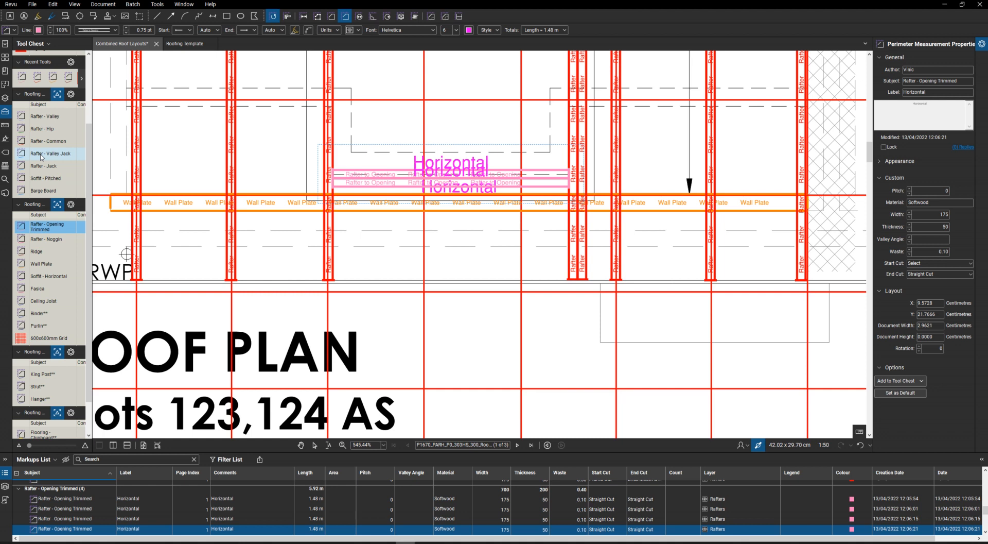
Step: Draw two short Rafter - Common members, about 0.58 m and 0.59 m, from the dormer's eaves-side trimmers to the eaves on the two grid lines between
{"action": "left_click", "coordinate": [48, 142]}
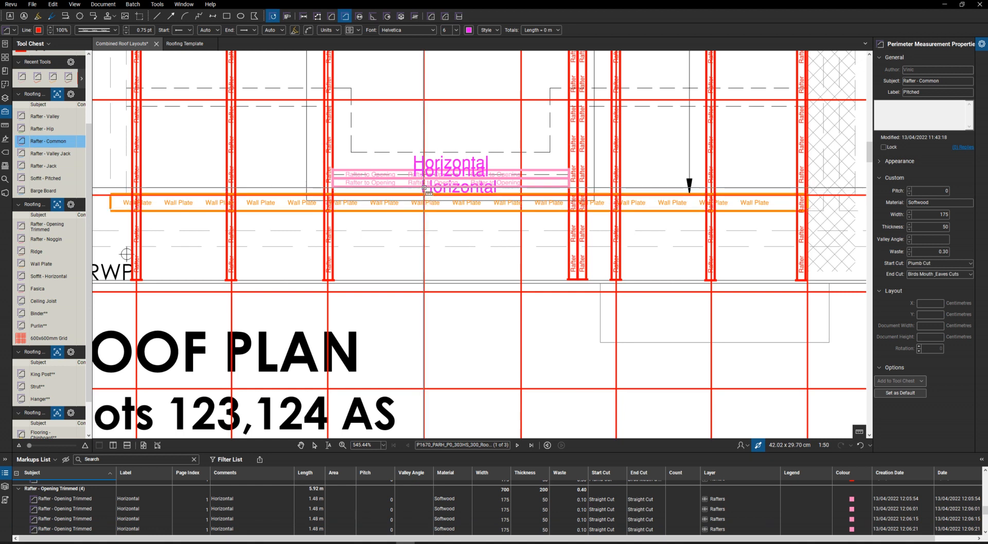
{"action": "left_click", "coordinate": [424, 191]}
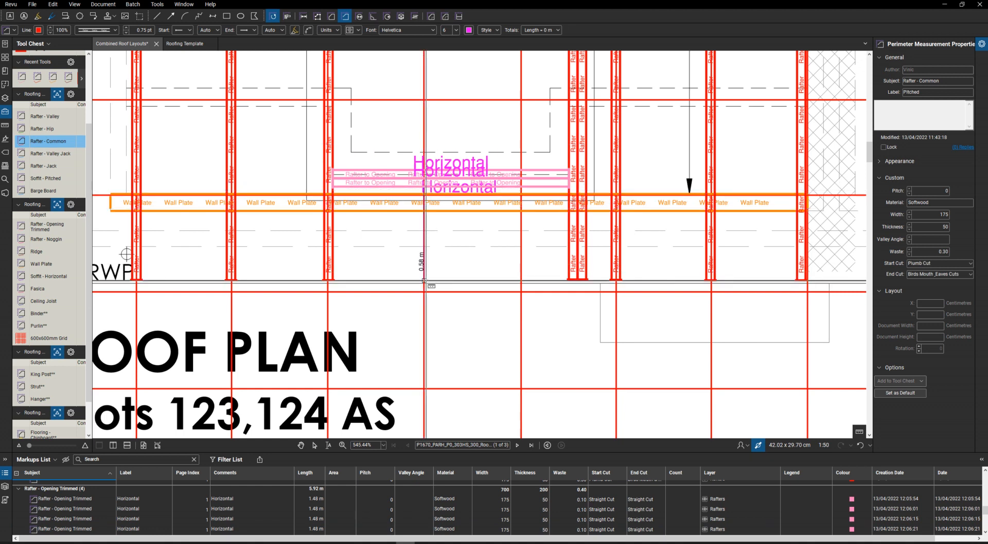
{"action": "double_click", "coordinate": [425, 280]}
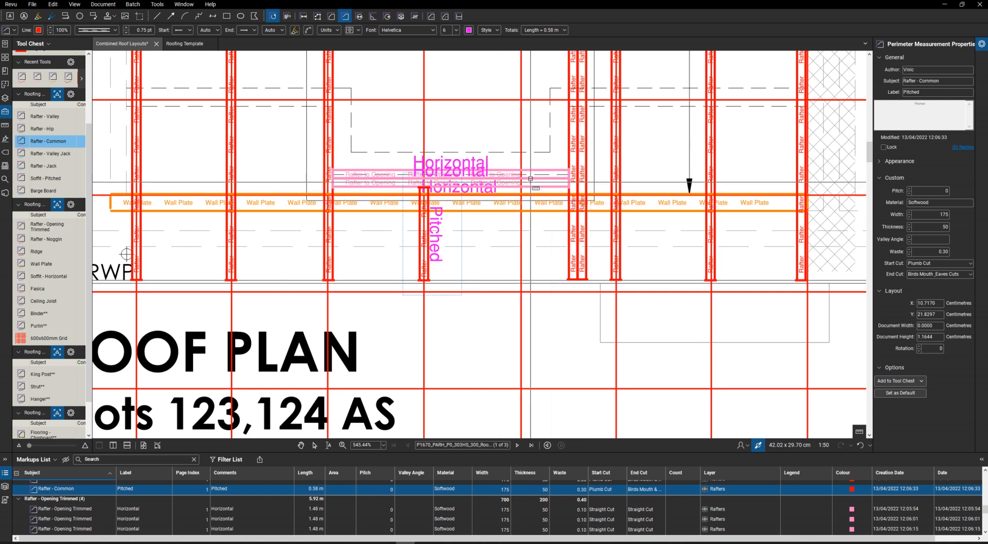
{"action": "double_click", "coordinate": [521, 281]}
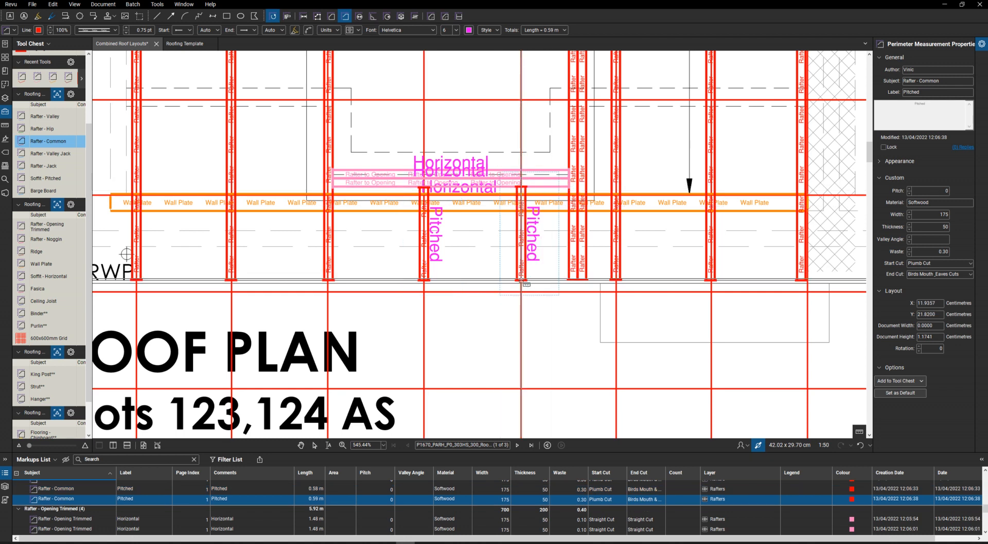
Step: Draw two Rafter - Common members, each about 2.11 m, from the ridge to the dormer's ridge-side trimmers on the two intermediate grid lines
{"action": "scroll", "coordinate": [522, 280], "scroll_direction": "down", "scroll_amount": 6}
{"action": "scroll", "coordinate": [456, 155], "scroll_direction": "up", "scroll_amount": 4}
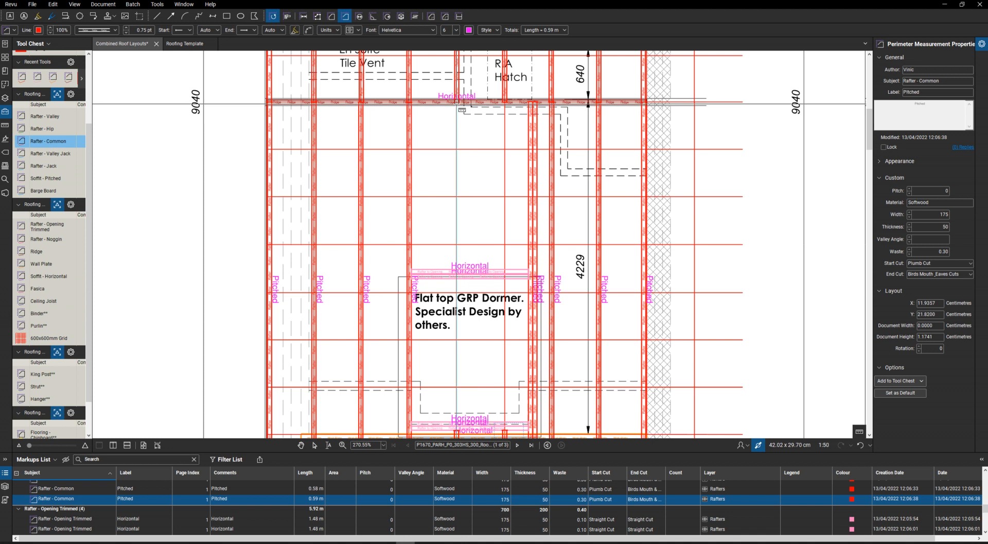
{"action": "scroll", "coordinate": [466, 137], "scroll_direction": "up", "scroll_amount": 1}
{"action": "scroll", "coordinate": [467, 137], "scroll_direction": "up", "scroll_amount": 2}
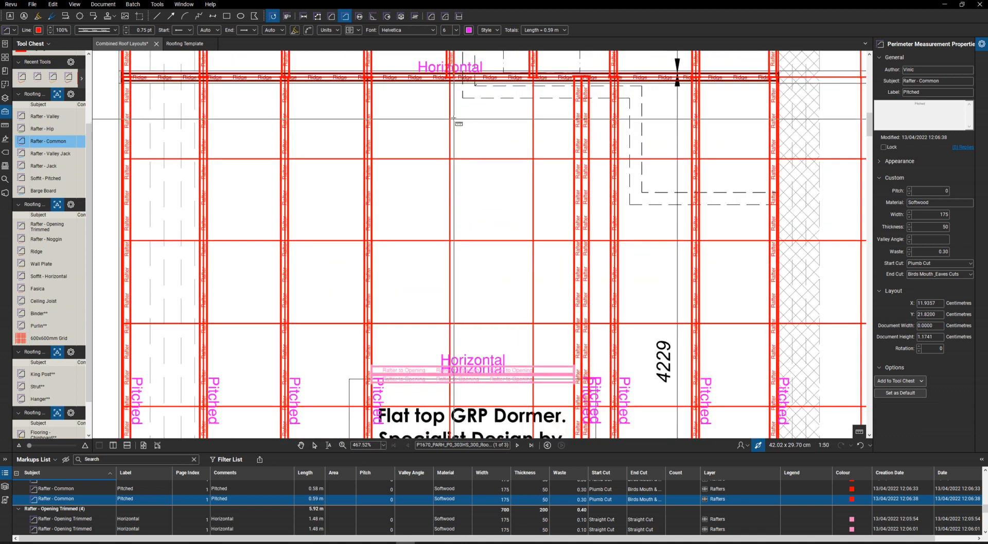
{"action": "left_click", "coordinate": [451, 79]}
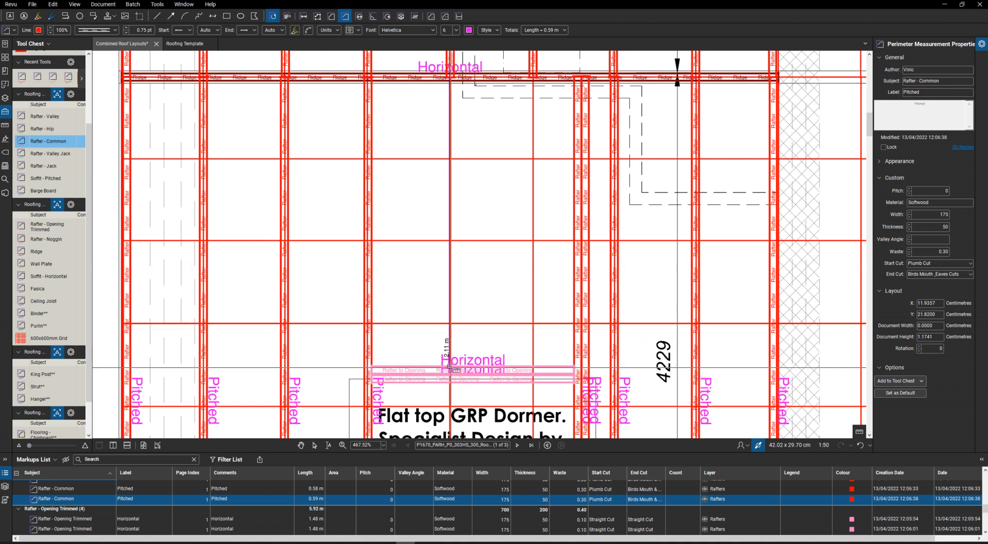
{"action": "double_click", "coordinate": [451, 368]}
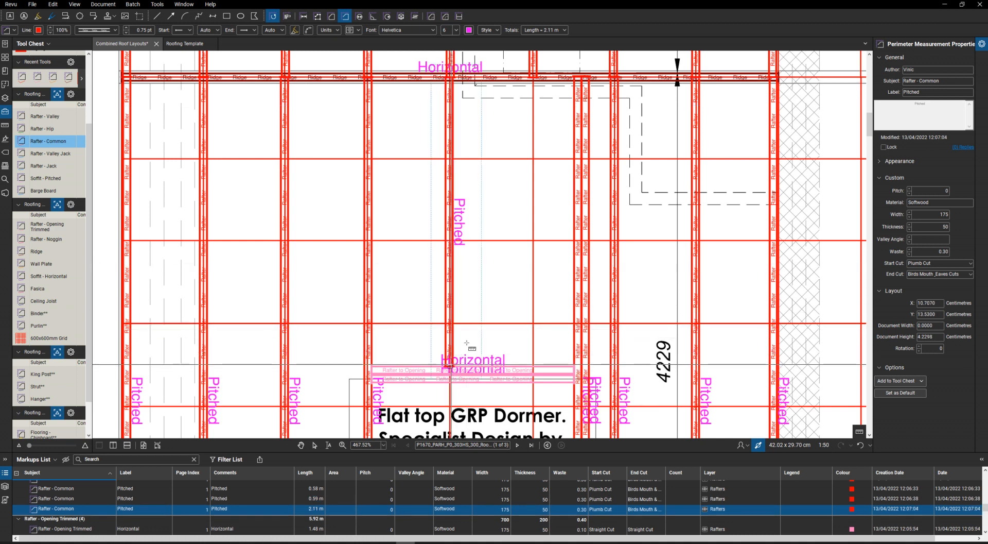
{"action": "left_click", "coordinate": [533, 78]}
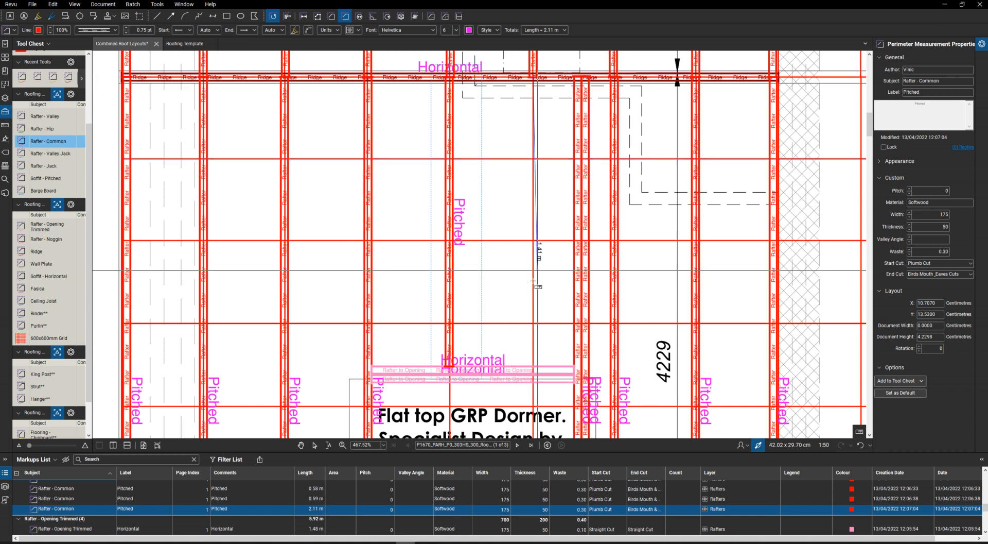
{"action": "double_click", "coordinate": [533, 366]}
{"action": "scroll", "coordinate": [533, 366], "scroll_direction": "down", "scroll_amount": 6}
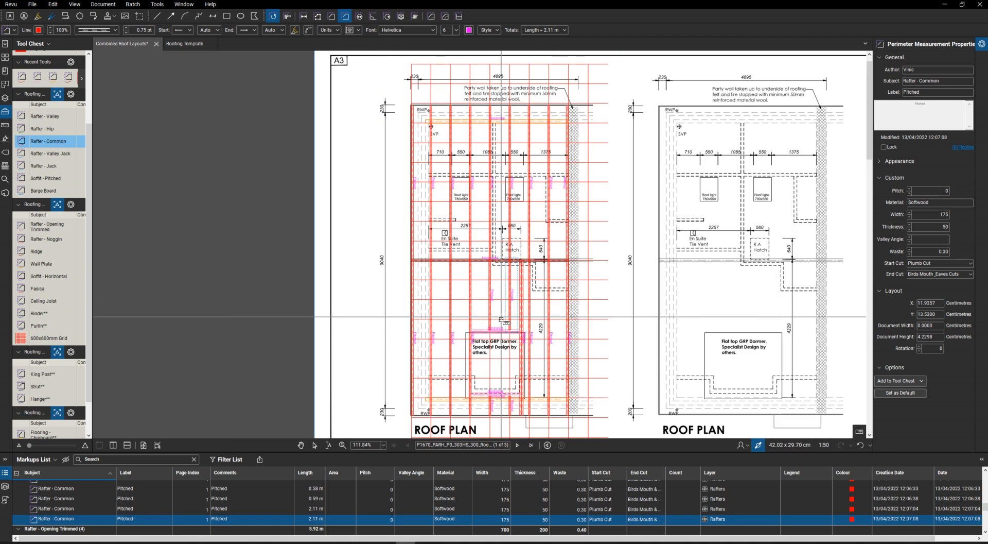
{"action": "scroll", "coordinate": [507, 169], "scroll_direction": "up", "scroll_amount": 3}
{"action": "key", "text": "Escape"}
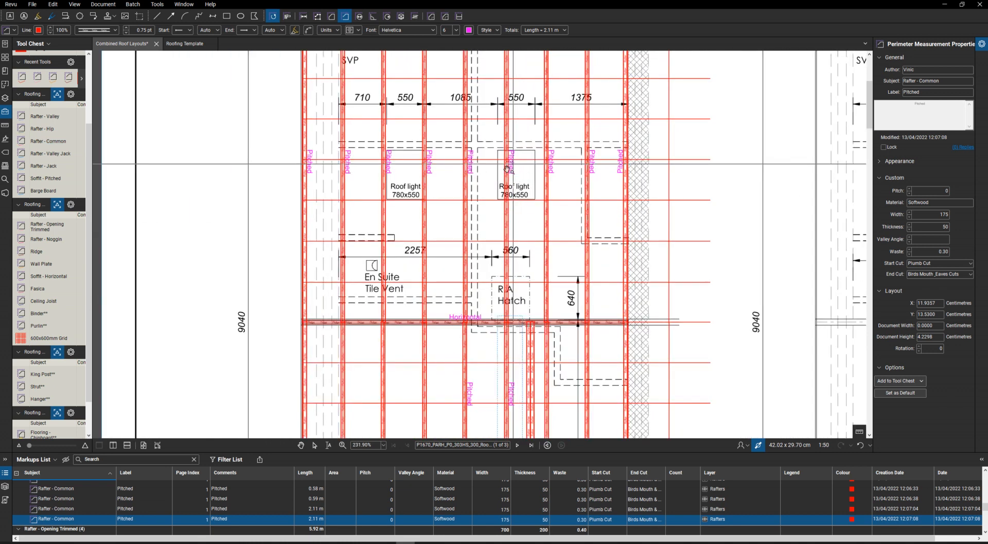
{"action": "key", "text": "Escape"}
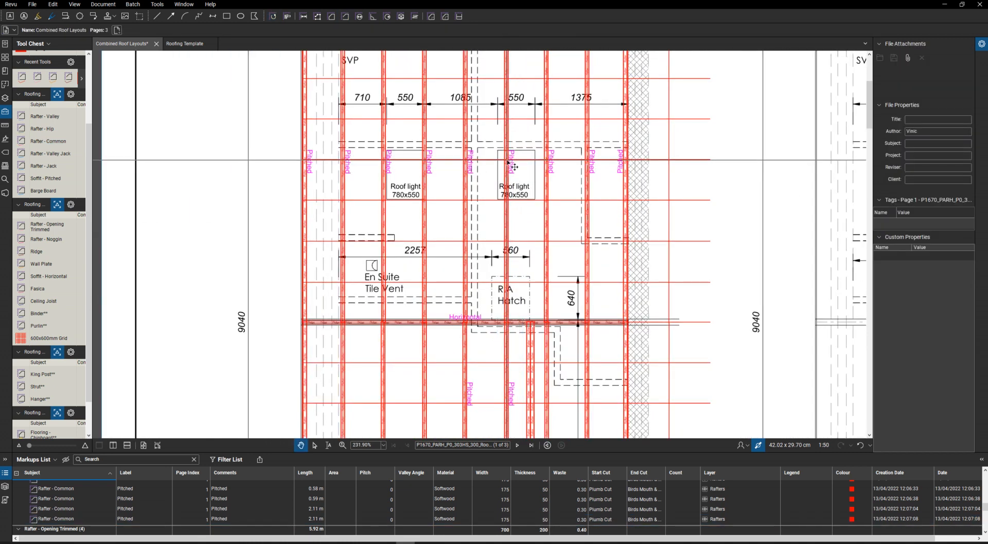
Step: Shift the common rafter crossing the roof light above the R.A Hatch towards its left edge, and place a copy along its right edge
{"action": "left_click", "coordinate": [513, 166]}
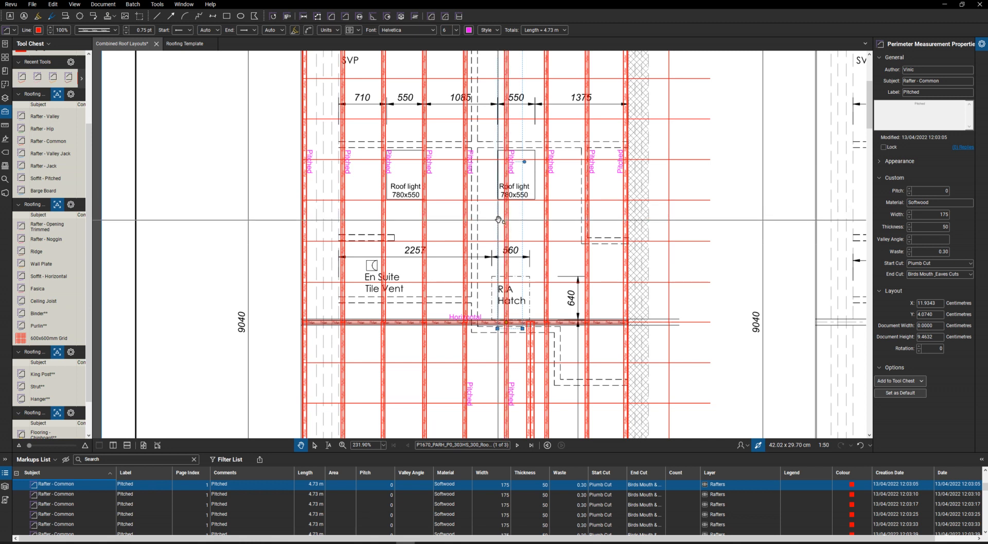
{"action": "scroll", "coordinate": [497, 219], "scroll_direction": "up", "scroll_amount": 2}
{"action": "left_click_drag", "start_coordinate": [508, 222], "coordinate": [451, 222]}
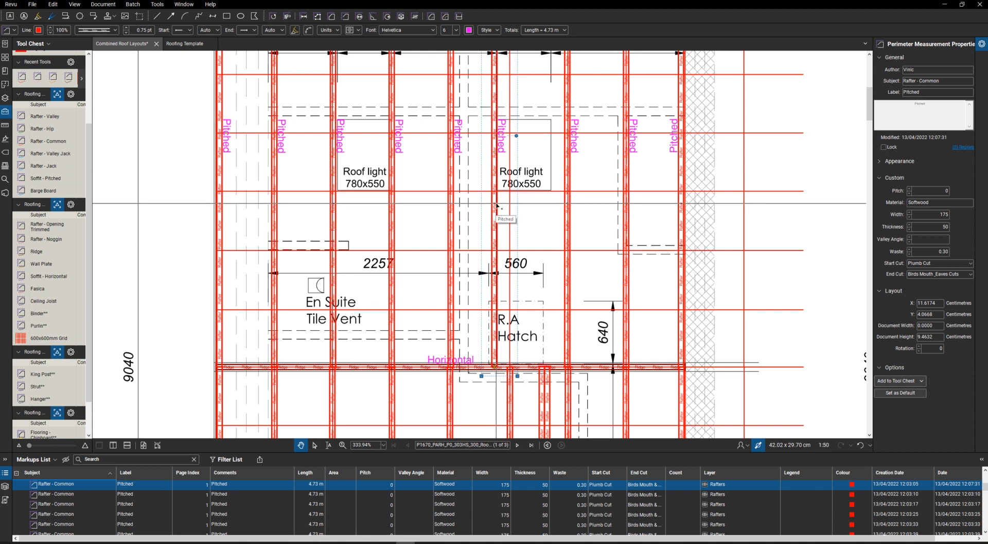
{"action": "left_click_drag", "start_coordinate": [516, 210], "coordinate": [564, 210]}
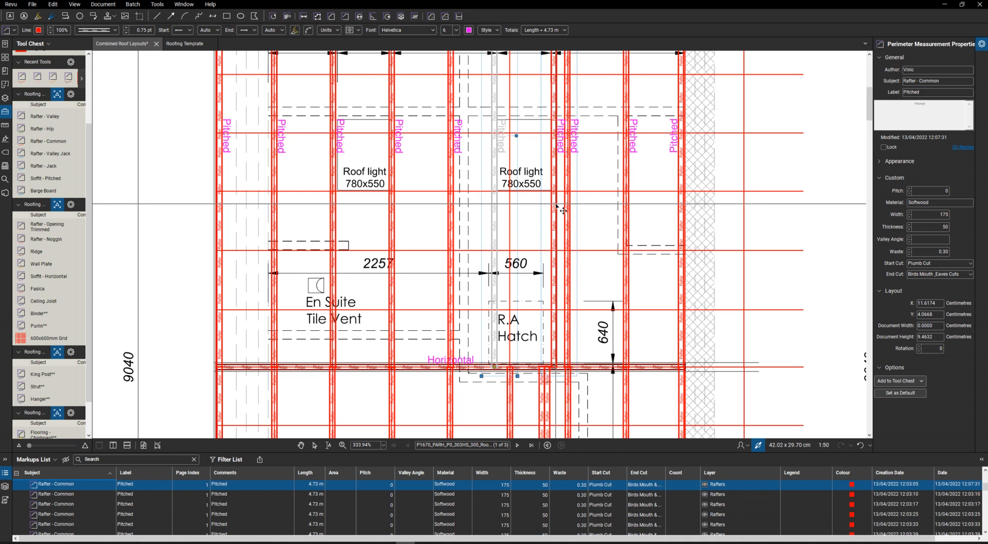
{"action": "left_click_drag", "start_coordinate": [564, 210], "coordinate": [494, 207]}
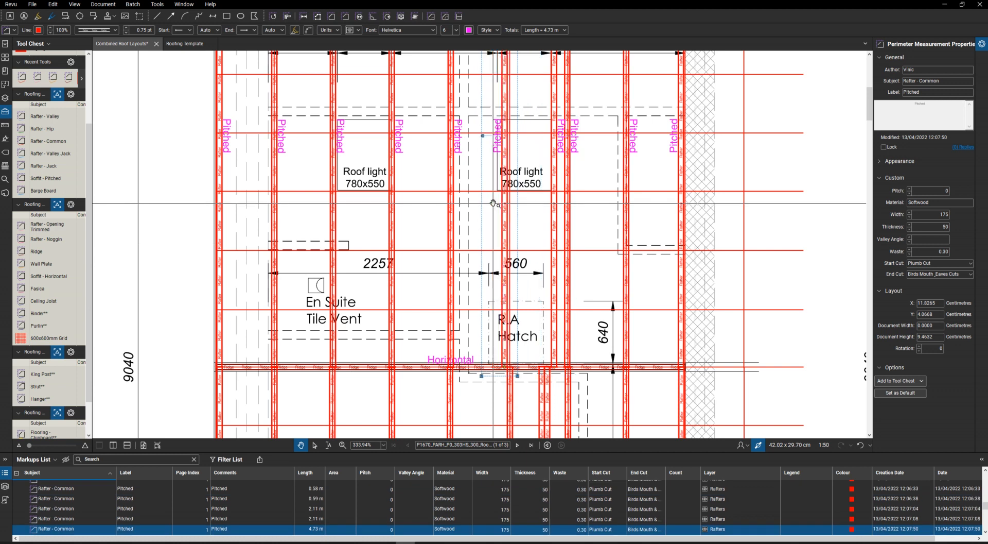
{"action": "left_click", "coordinate": [58, 226]}
{"action": "scroll", "coordinate": [497, 183], "scroll_direction": "up", "scroll_amount": 6}
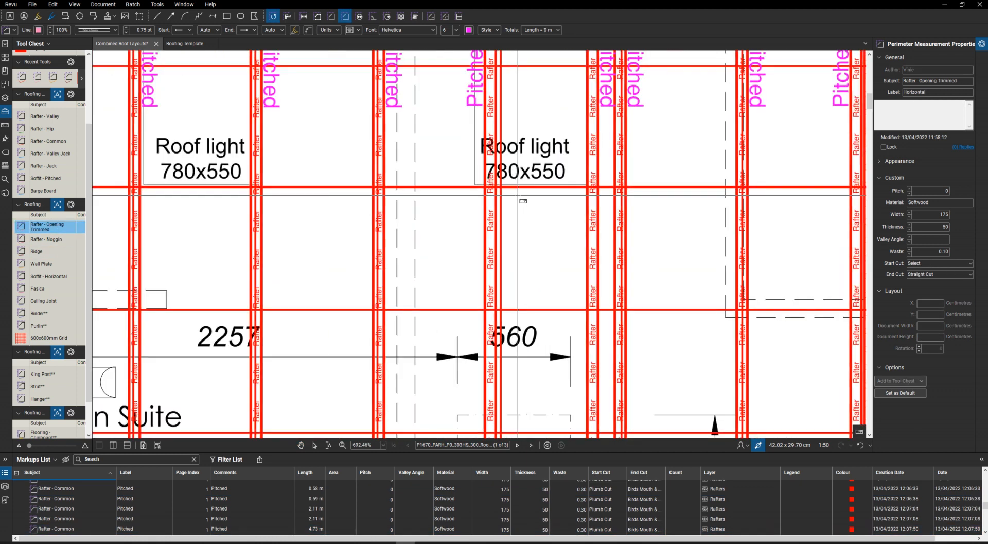
{"action": "left_click", "coordinate": [483, 182]}
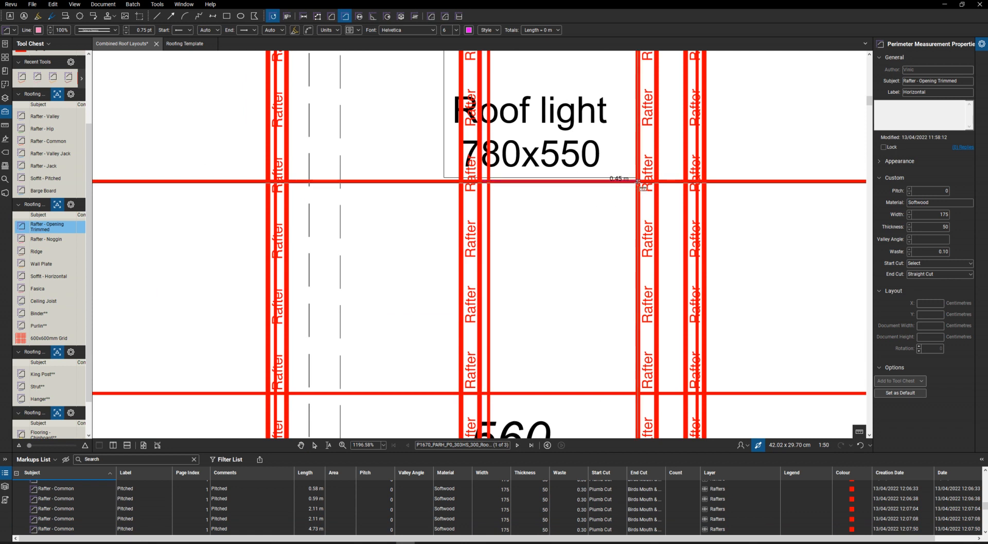
{"action": "double_click", "coordinate": [638, 183]}
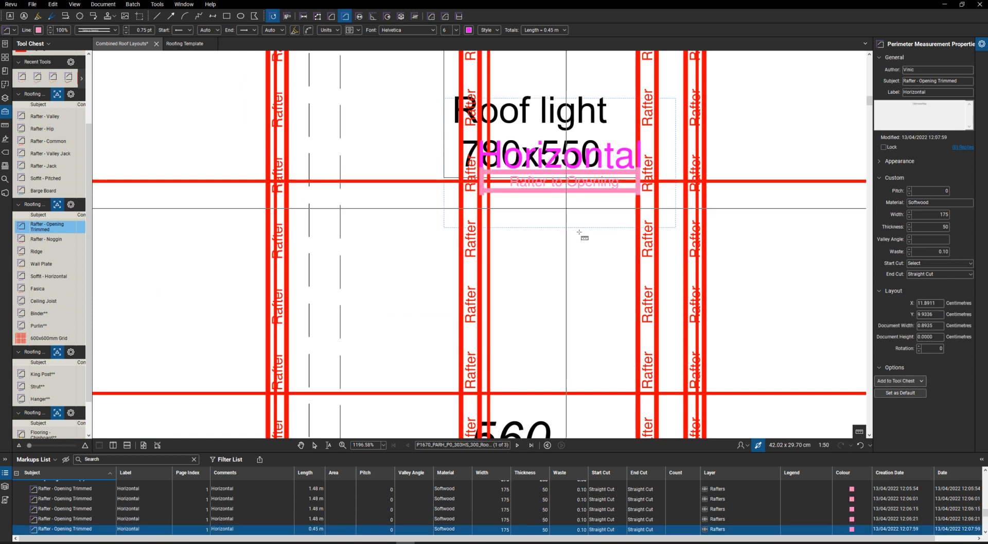
{"action": "scroll", "coordinate": [571, 233], "scroll_direction": "down", "scroll_amount": 4}
{"action": "scroll", "coordinate": [562, 108], "scroll_direction": "up", "scroll_amount": 2}
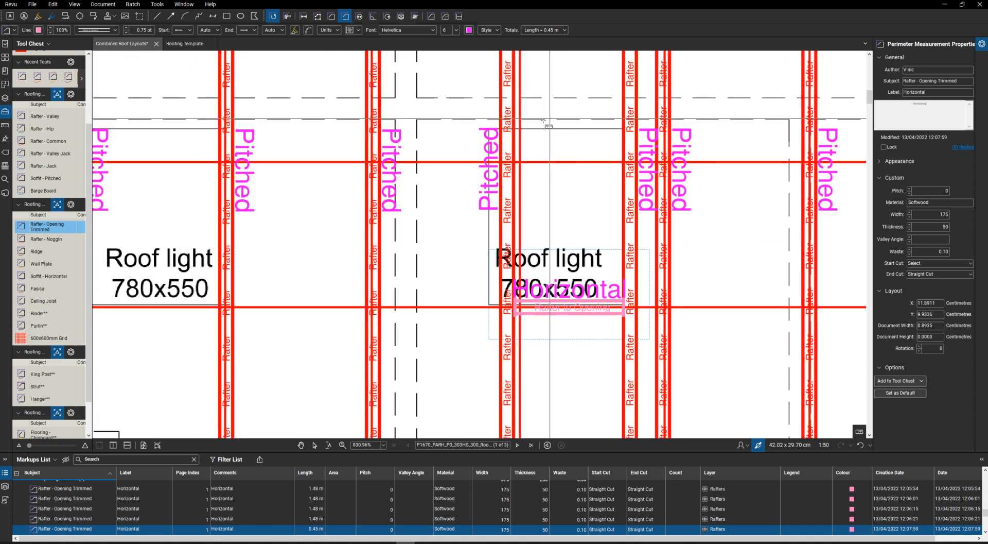
{"action": "left_click", "coordinate": [515, 124]}
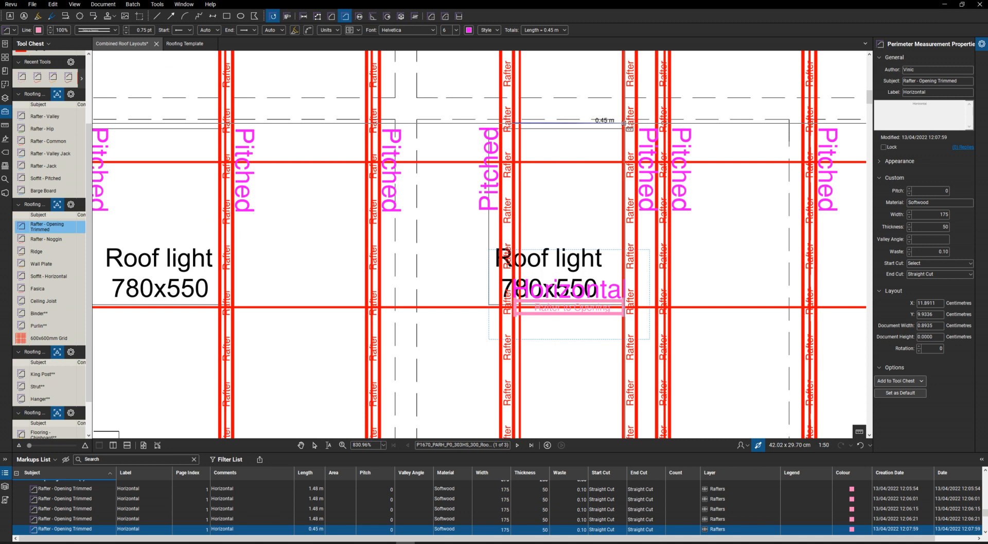
{"action": "key", "text": "Escape"}
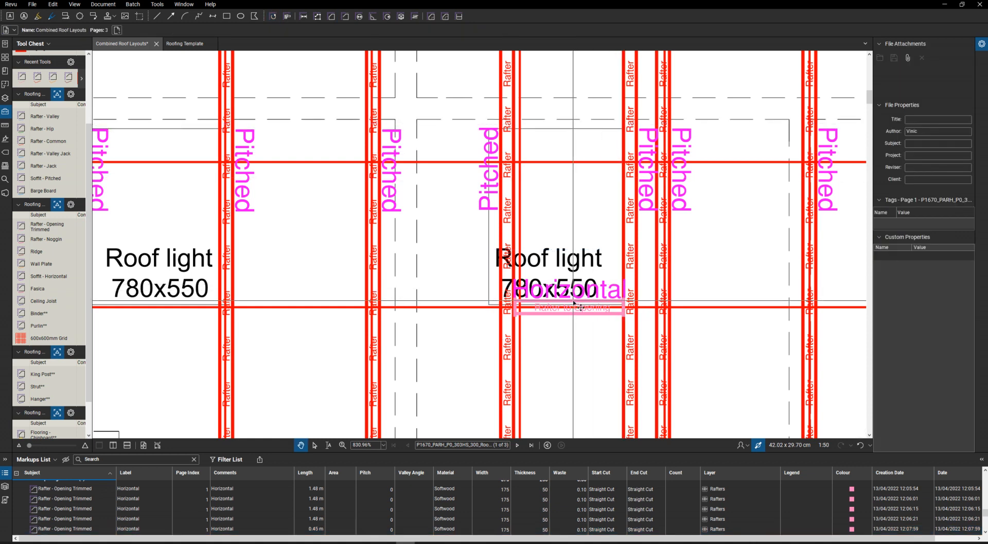
{"action": "left_click", "coordinate": [576, 305]}
{"action": "key", "text": "Delete"}
Step: Move the common rafter crossing the roof light above the R.A Hatch outward to line up with the light's left edge
{"action": "left_click", "coordinate": [515, 270]}
{"action": "left_click", "coordinate": [512, 270]}
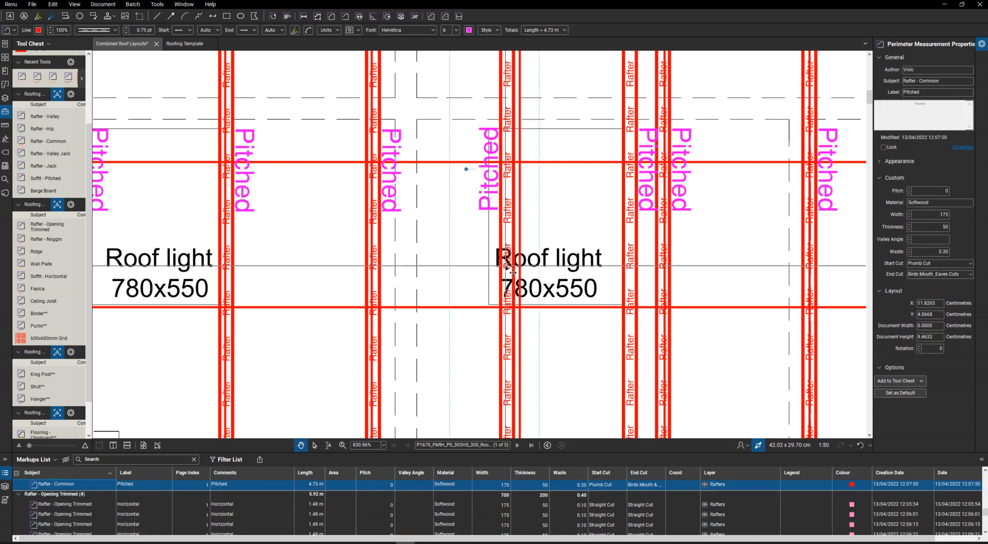
{"action": "left_click_drag", "start_coordinate": [503, 267], "coordinate": [484, 267]}
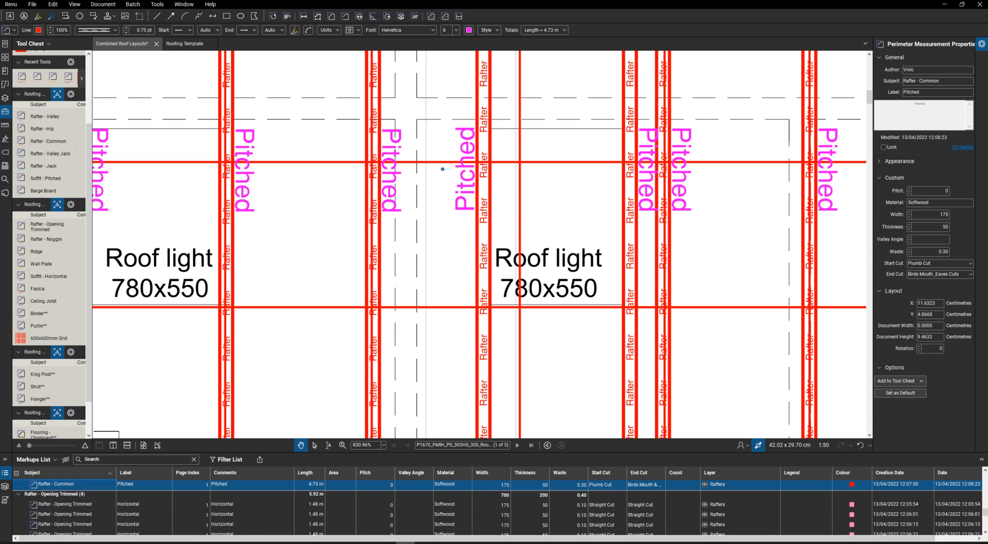
Step: Draw Rafter - Opening Trimmed members, about 0.55 m and 0.54 m long, along the ridge-side edges of the two roof lights
{"action": "left_click", "coordinate": [46, 226]}
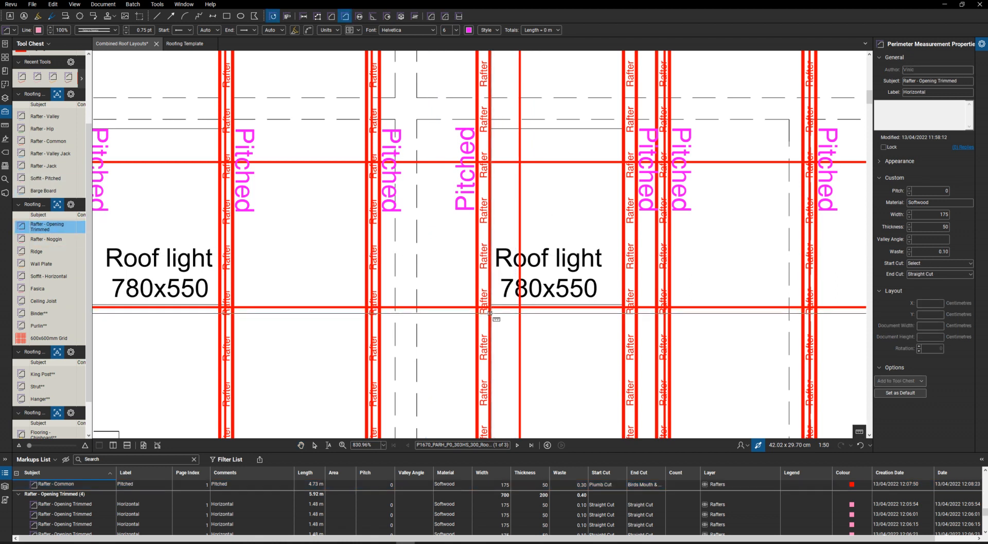
{"action": "left_click", "coordinate": [624, 312]}
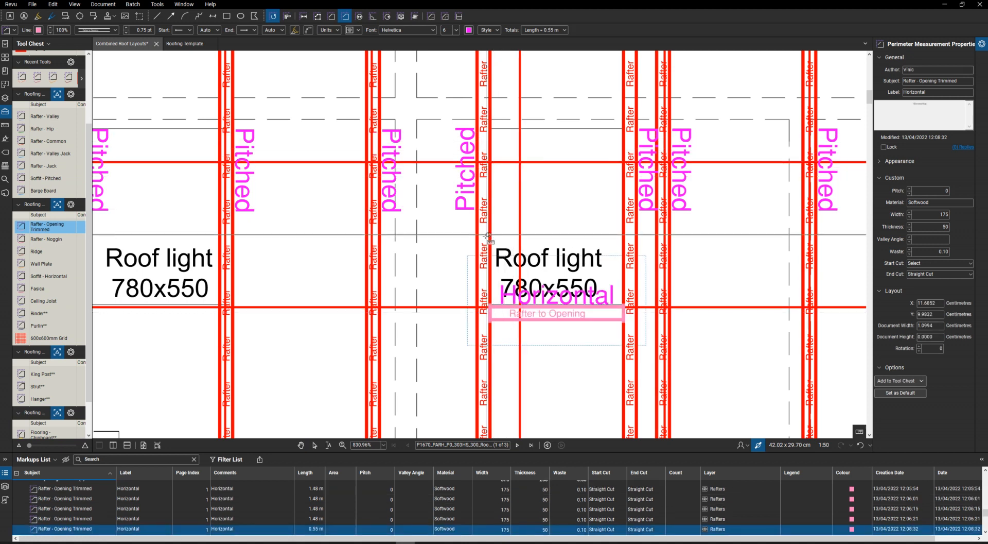
{"action": "scroll", "coordinate": [488, 237], "scroll_direction": "down", "scroll_amount": 2}
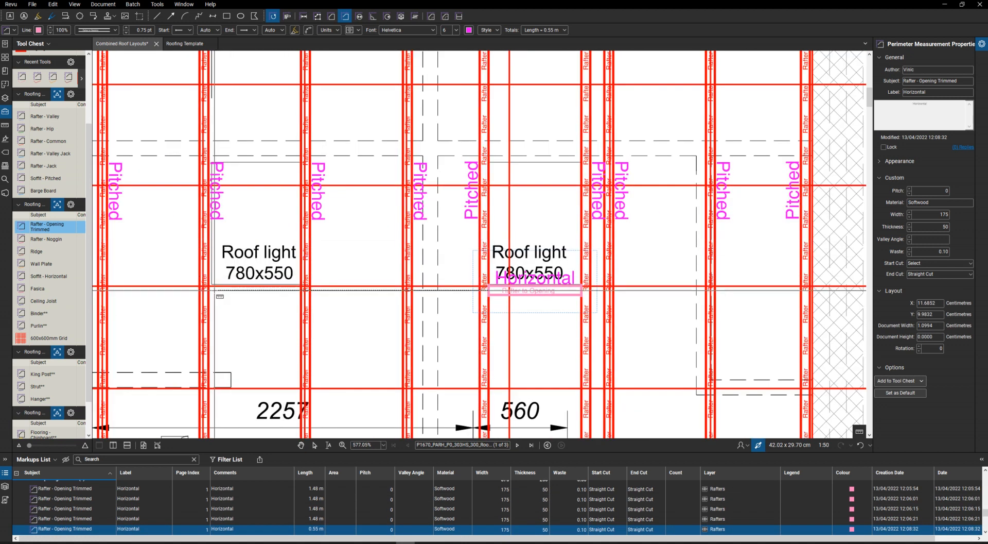
{"action": "scroll", "coordinate": [216, 290], "scroll_direction": "up", "scroll_amount": 1}
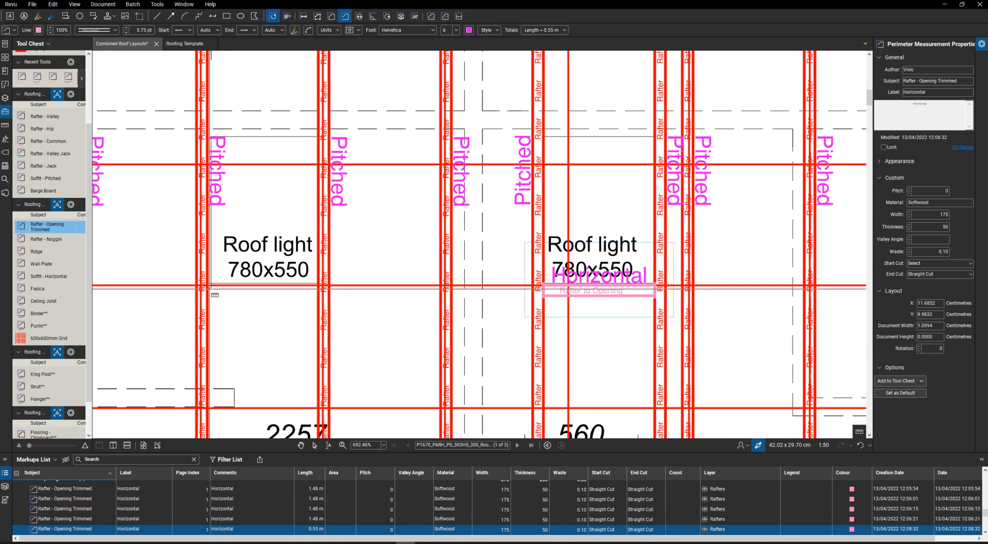
{"action": "left_click", "coordinate": [209, 284]}
{"action": "left_click", "coordinate": [317, 284]}
Step: Draw two Rafter - Opening Trimmed members, each about 0.55 m long, along the eaves-side edges of the two roof lights
{"action": "left_click", "coordinate": [207, 132]}
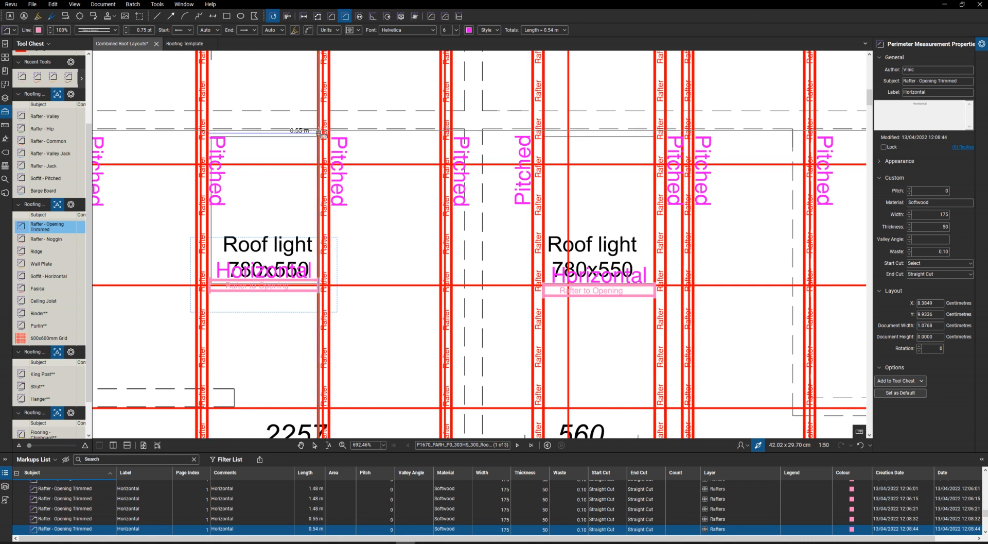
{"action": "left_click", "coordinate": [319, 132]}
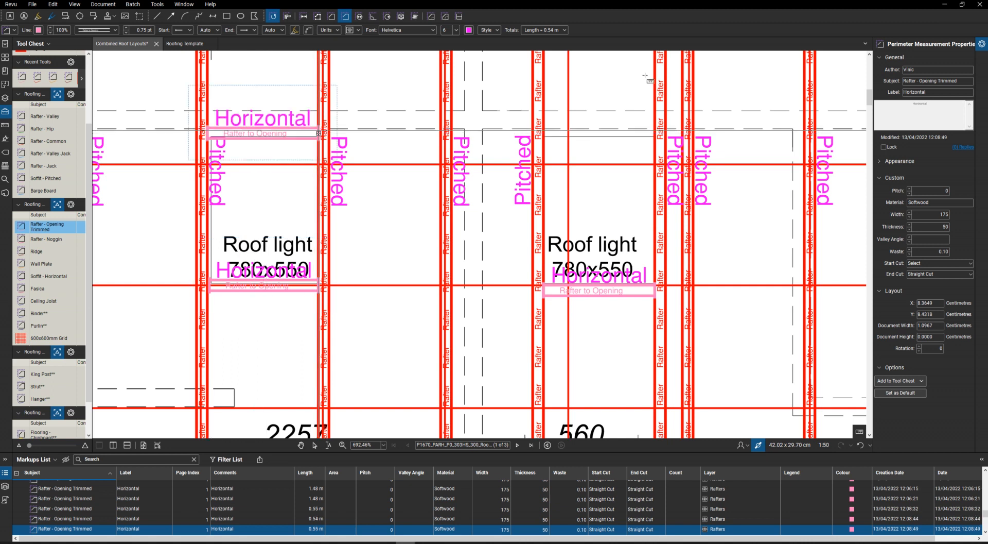
{"action": "left_click", "coordinate": [544, 131]}
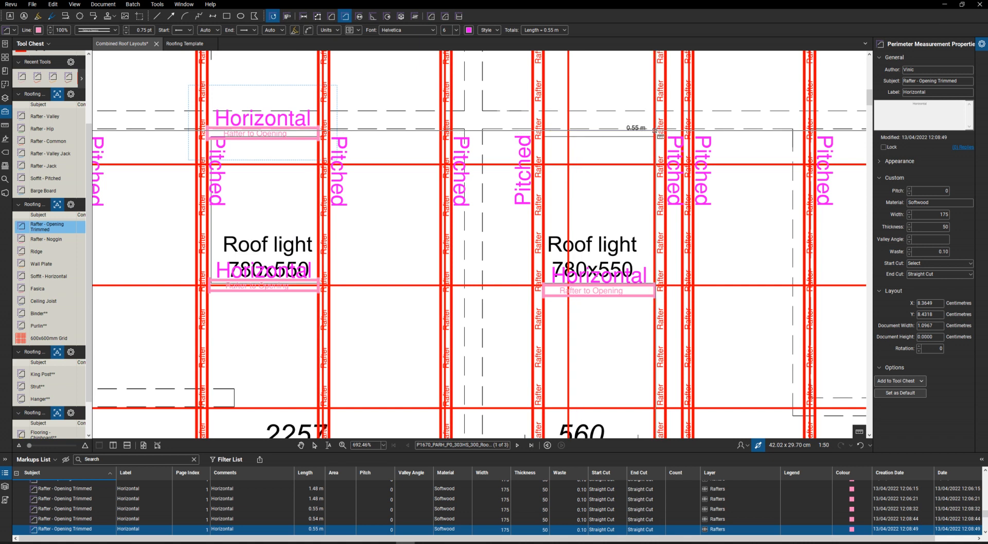
{"action": "left_click", "coordinate": [655, 132]}
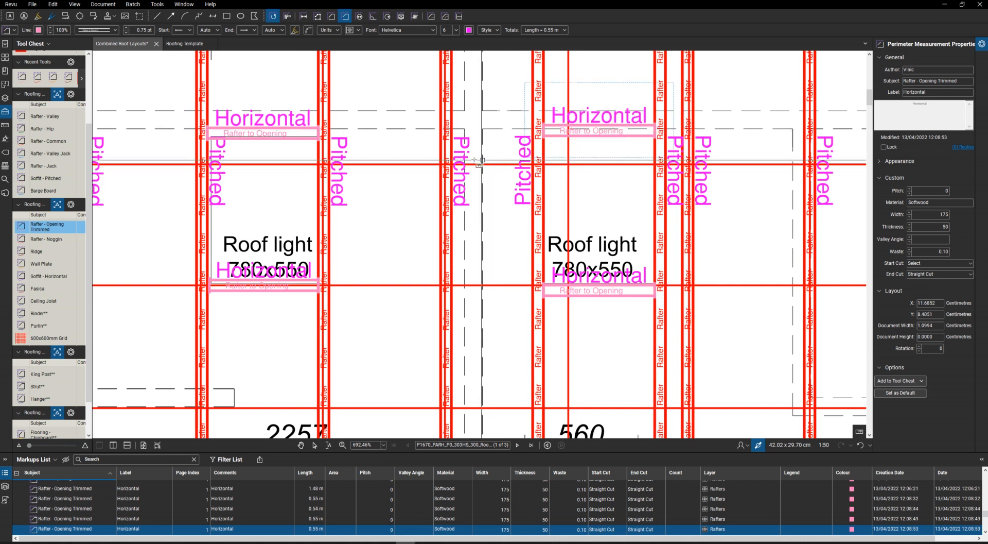
Step: Draw a Rafter - Noggin about 0.51 m long between the two outermost rafters at the dormer-side eaves, beside the RWP
{"action": "scroll", "coordinate": [455, 156], "scroll_direction": "down", "scroll_amount": 4}
{"action": "scroll", "coordinate": [456, 155], "scroll_direction": "down", "scroll_amount": 2}
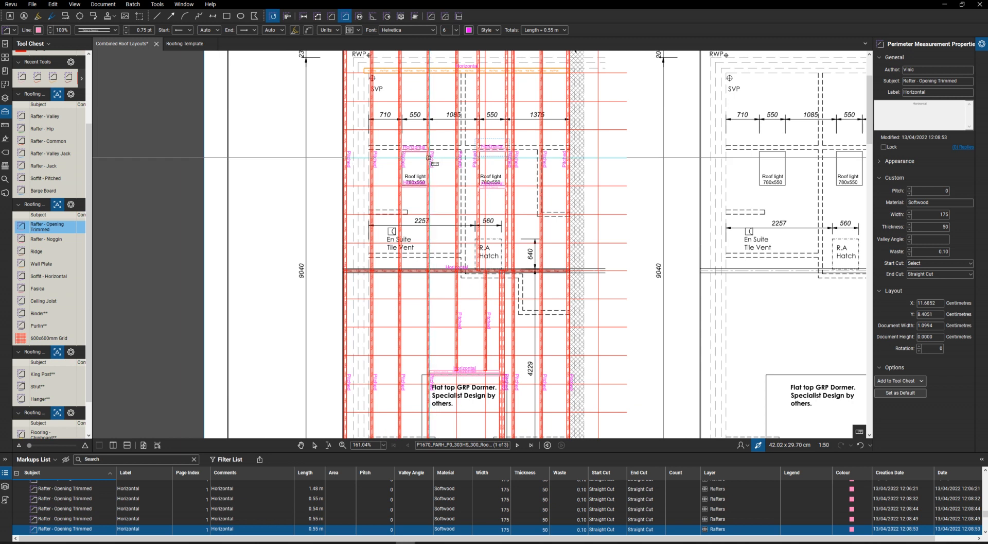
{"action": "left_click", "coordinate": [57, 239]}
{"action": "scroll", "coordinate": [344, 269], "scroll_direction": "down", "scroll_amount": 2}
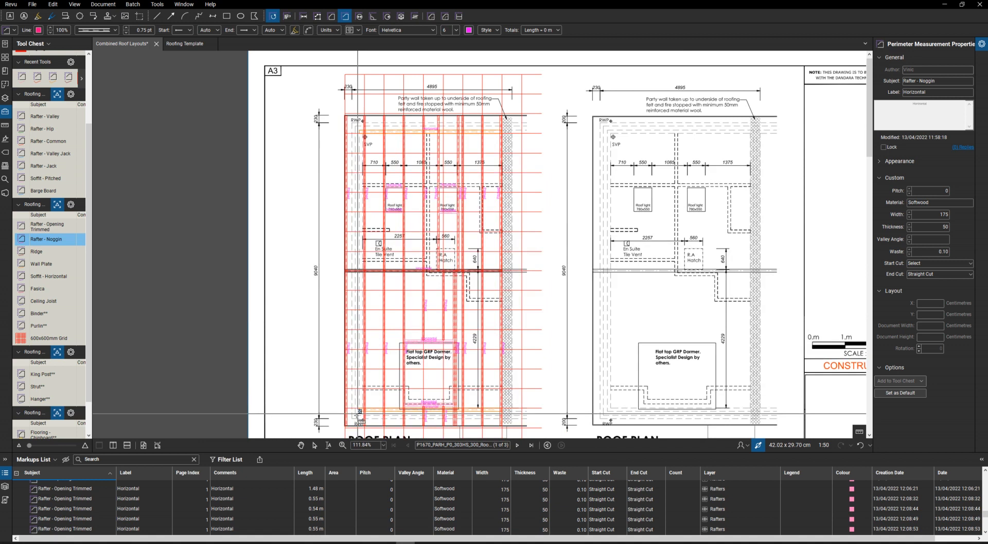
{"action": "scroll", "coordinate": [347, 422], "scroll_direction": "up", "scroll_amount": 1}
{"action": "scroll", "coordinate": [352, 427], "scroll_direction": "up", "scroll_amount": 2}
{"action": "scroll", "coordinate": [361, 412], "scroll_direction": "down", "scroll_amount": 1}
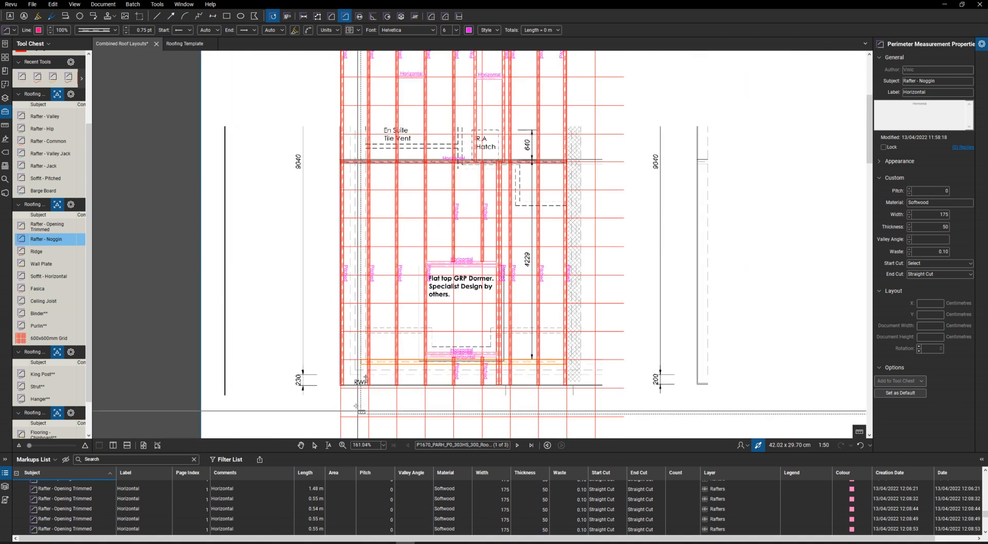
{"action": "scroll", "coordinate": [376, 348], "scroll_direction": "up", "scroll_amount": 3}
{"action": "scroll", "coordinate": [353, 384], "scroll_direction": "up", "scroll_amount": 2}
{"action": "scroll", "coordinate": [309, 335], "scroll_direction": "up", "scroll_amount": 1}
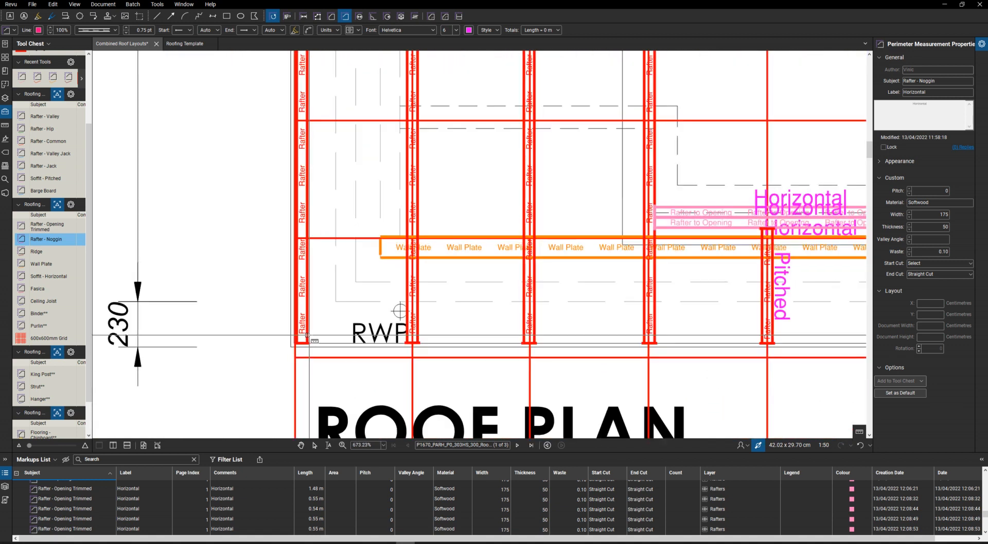
{"action": "left_click", "coordinate": [307, 336]}
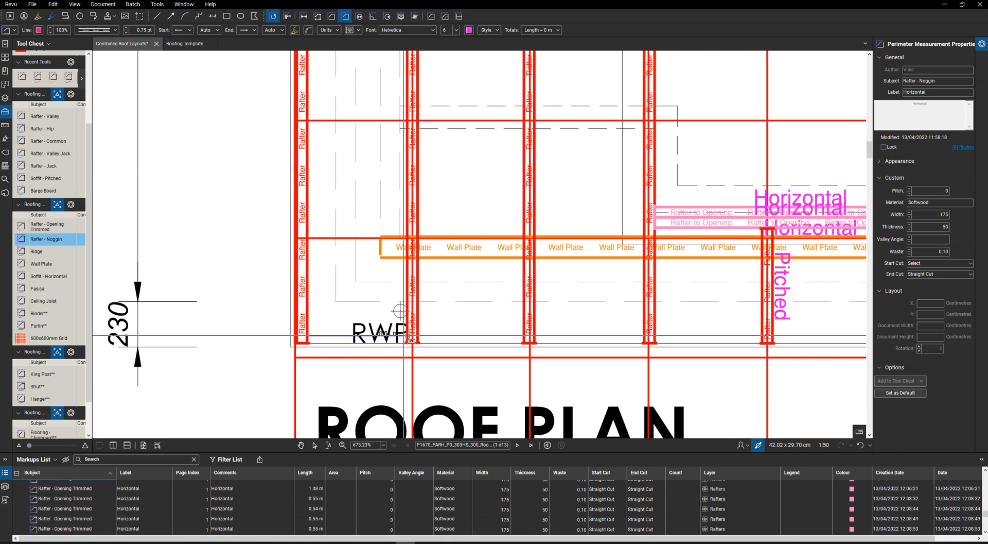
{"action": "double_click", "coordinate": [408, 336]}
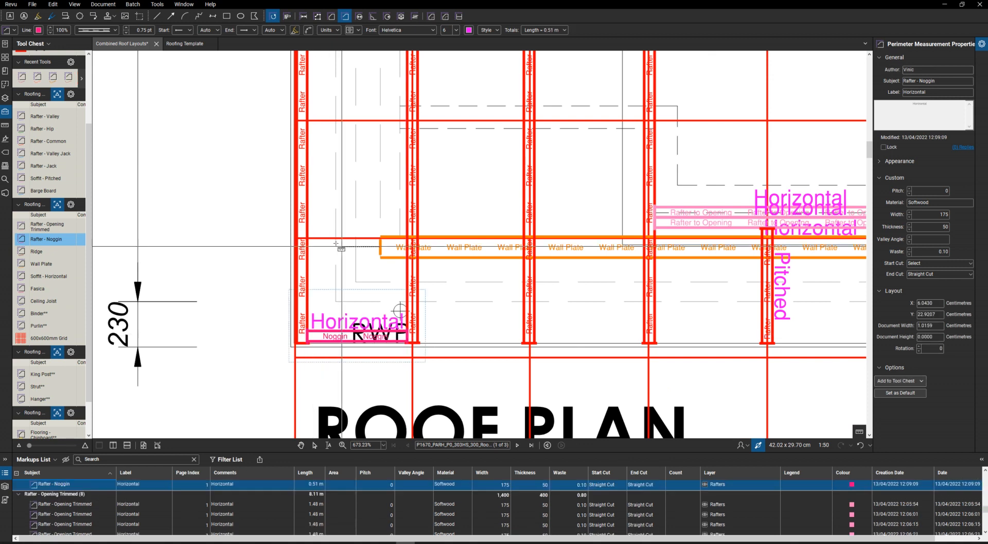
Step: Draw two Rafter - Noggin members, each about 0.51 m, in the outer rafter bay on the first two grid lines up from the eaves
{"action": "left_click", "coordinate": [309, 238]}
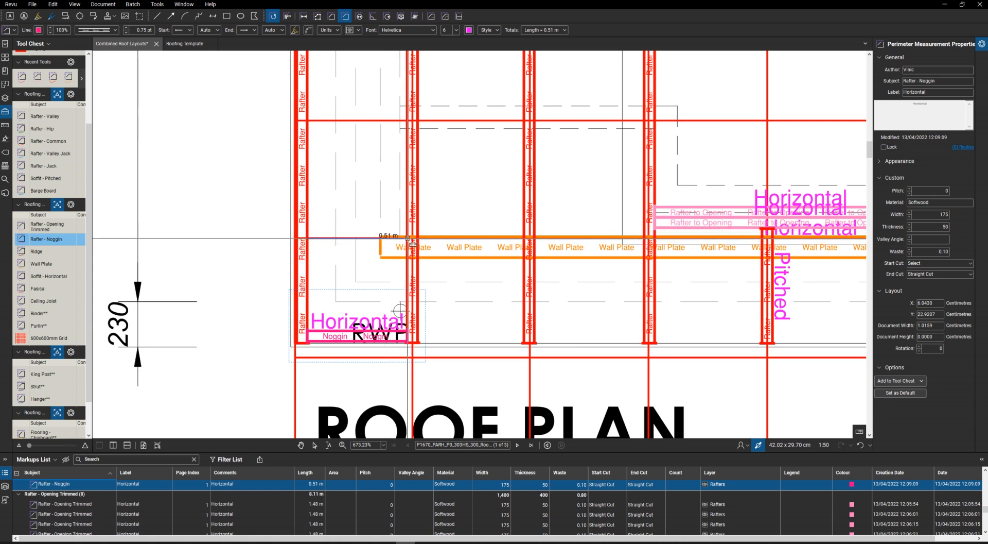
{"action": "double_click", "coordinate": [407, 238]}
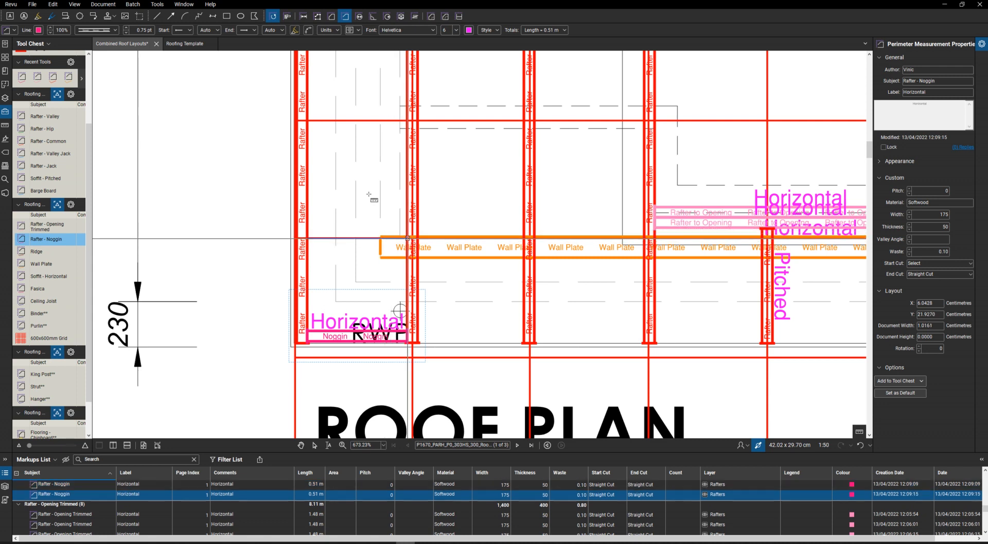
{"action": "left_click", "coordinate": [308, 121]}
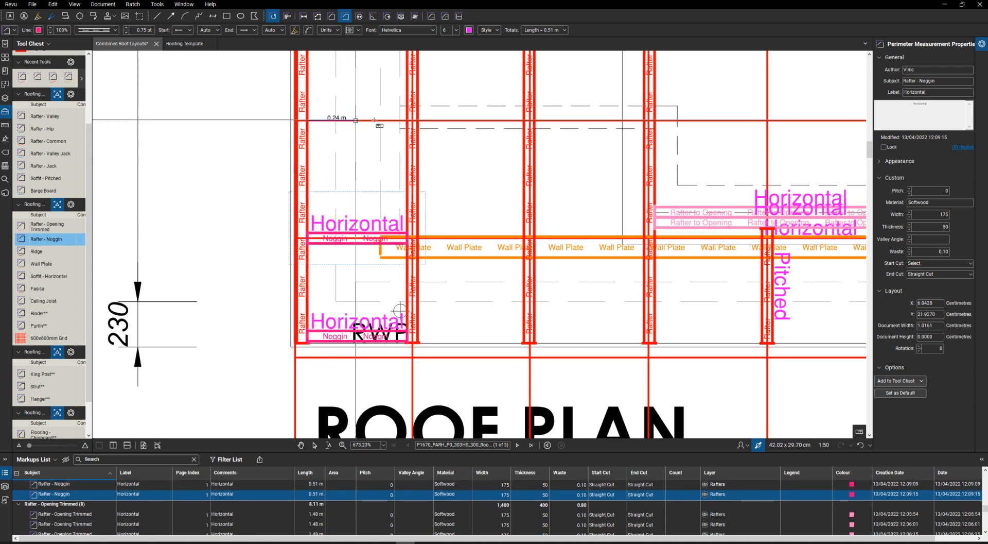
{"action": "left_click", "coordinate": [406, 121]}
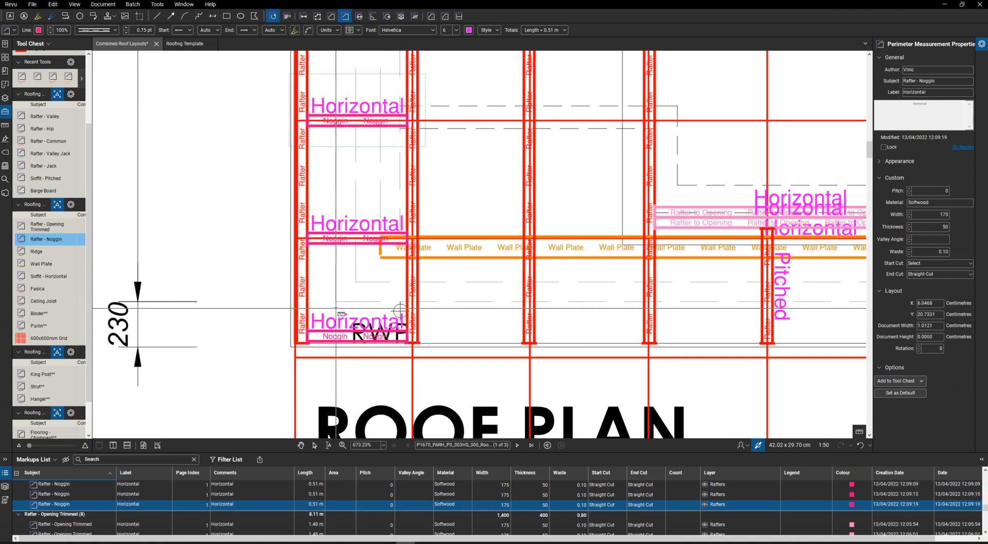
Step: Draw Rafter - Noggin members of about 0.50 m and 0.51 m in the outer rafter bay on the two grid lines level with the dormer
{"action": "scroll", "coordinate": [336, 311], "scroll_direction": "down", "scroll_amount": 2}
{"action": "scroll", "coordinate": [350, 104], "scroll_direction": "up", "scroll_amount": 1}
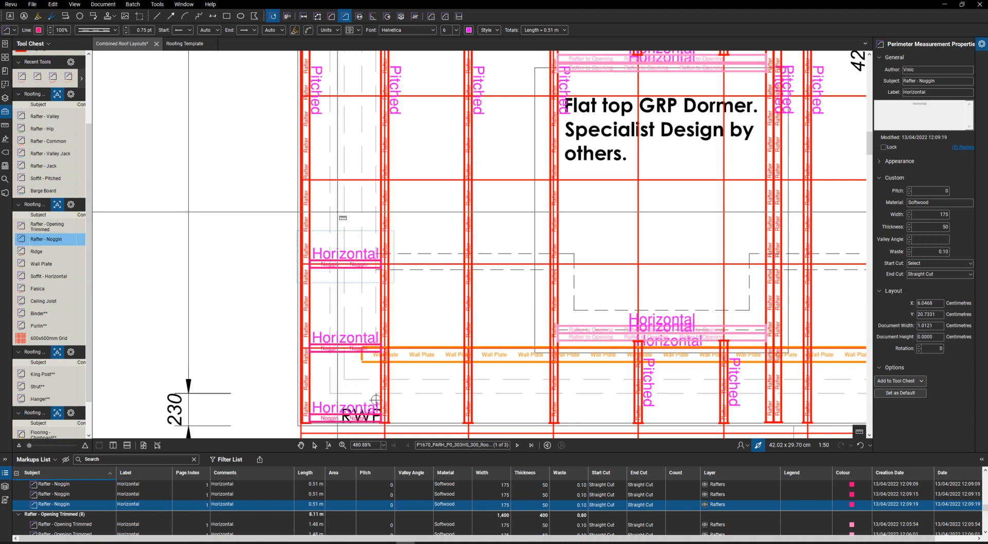
{"action": "left_click", "coordinate": [311, 180]}
{"action": "double_click", "coordinate": [382, 180]}
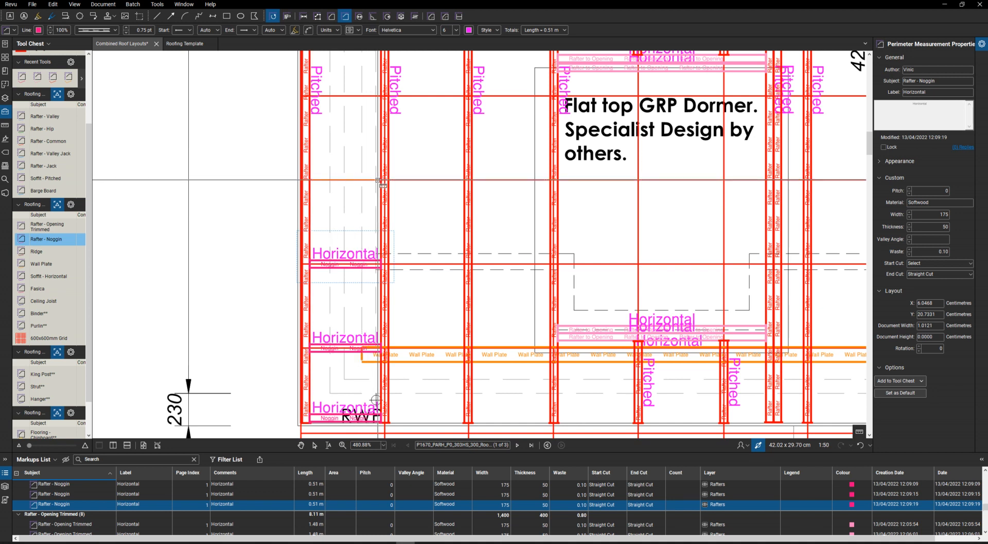
{"action": "left_click", "coordinate": [310, 96]}
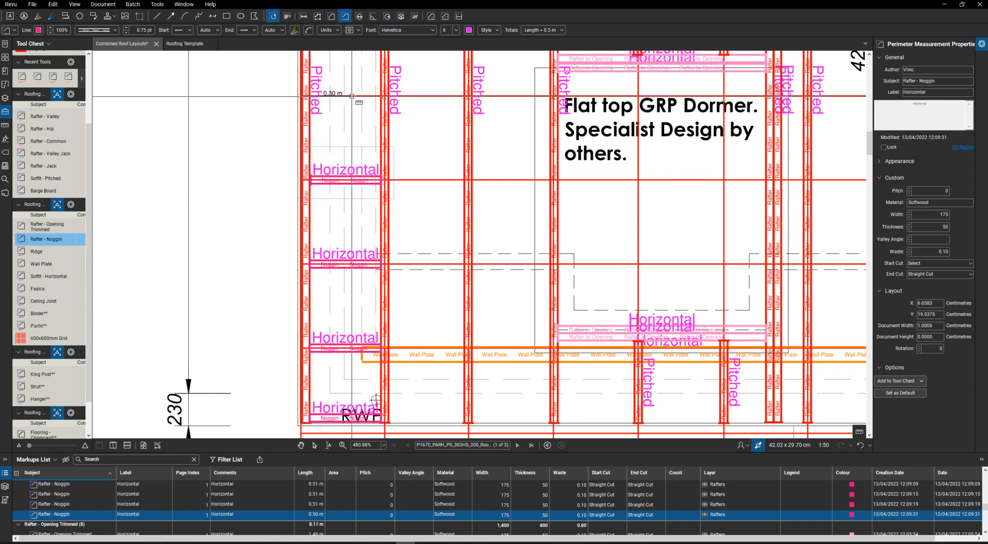
{"action": "double_click", "coordinate": [382, 98]}
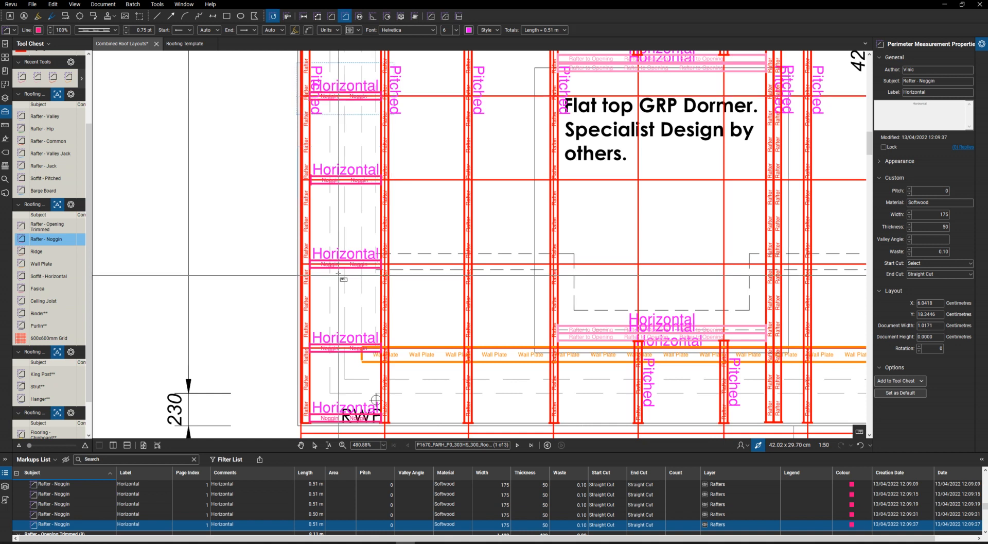
Step: Draw two more noggins, each about 0.51 m, in the outer rafter bay on the next two grid lines towards the ridge
{"action": "scroll", "coordinate": [350, 121], "scroll_direction": "down", "scroll_amount": 4}
{"action": "scroll", "coordinate": [351, 121], "scroll_direction": "up", "scroll_amount": 3}
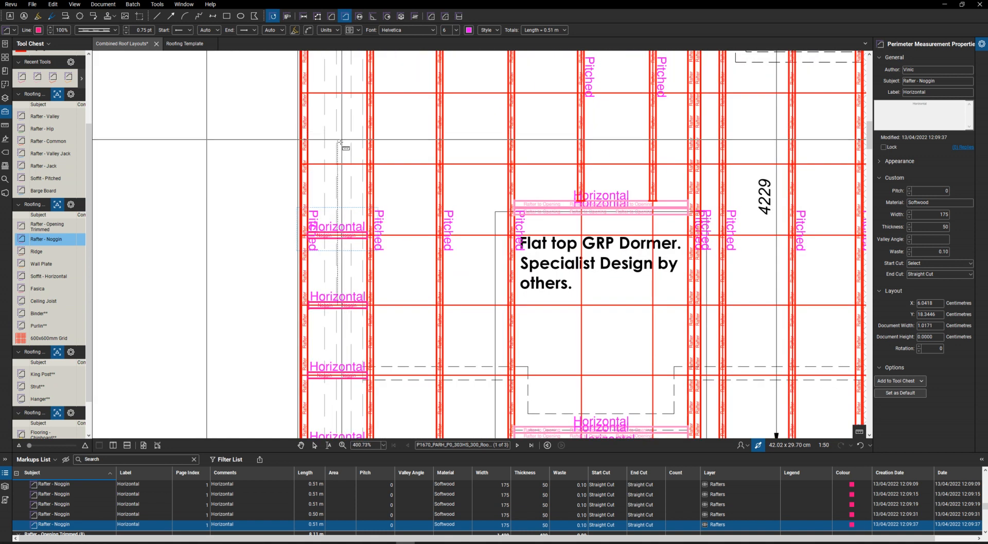
{"action": "left_click", "coordinate": [305, 165]}
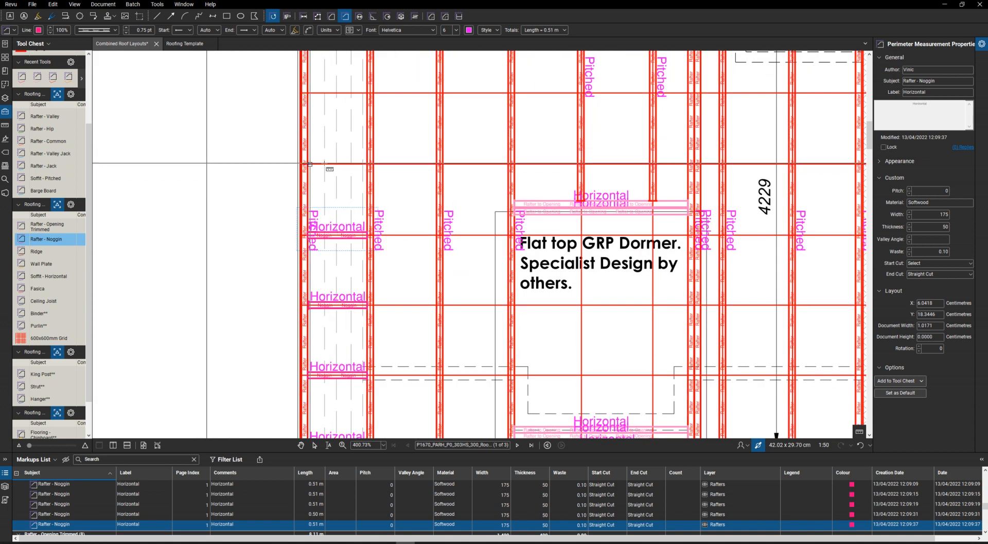
{"action": "double_click", "coordinate": [367, 165]}
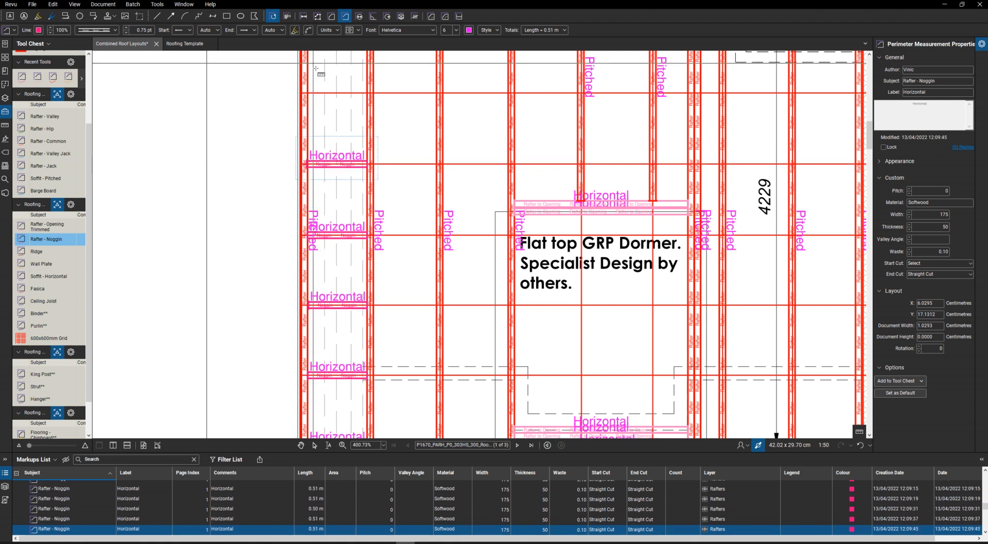
{"action": "left_click", "coordinate": [307, 93]}
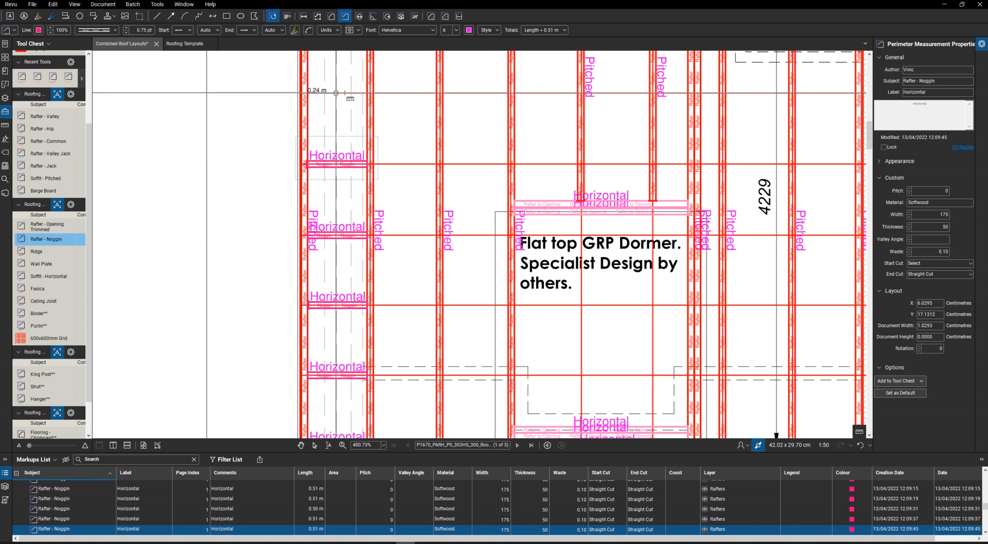
{"action": "double_click", "coordinate": [367, 94]}
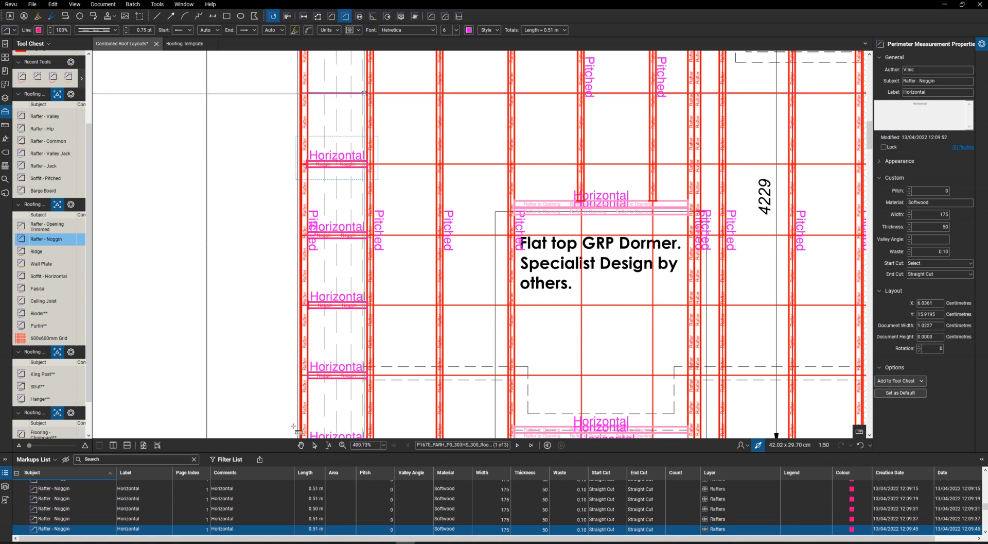
Step: Draw a noggin about 0.51 m long in the outer rafter bay on the last grid line before the ridge, and end drawing
{"action": "scroll", "coordinate": [334, 286], "scroll_direction": "down", "scroll_amount": 3}
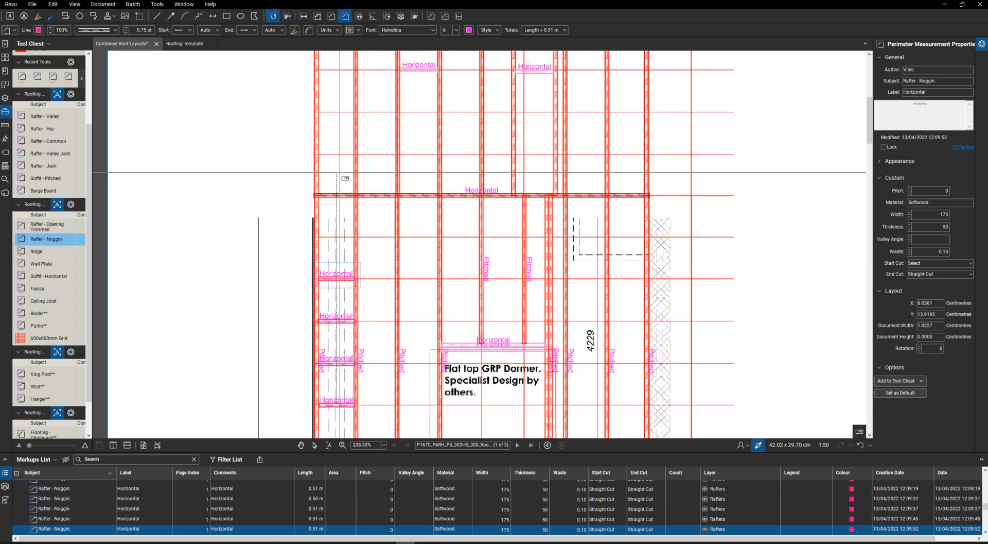
{"action": "scroll", "coordinate": [316, 237], "scroll_direction": "up", "scroll_amount": 4}
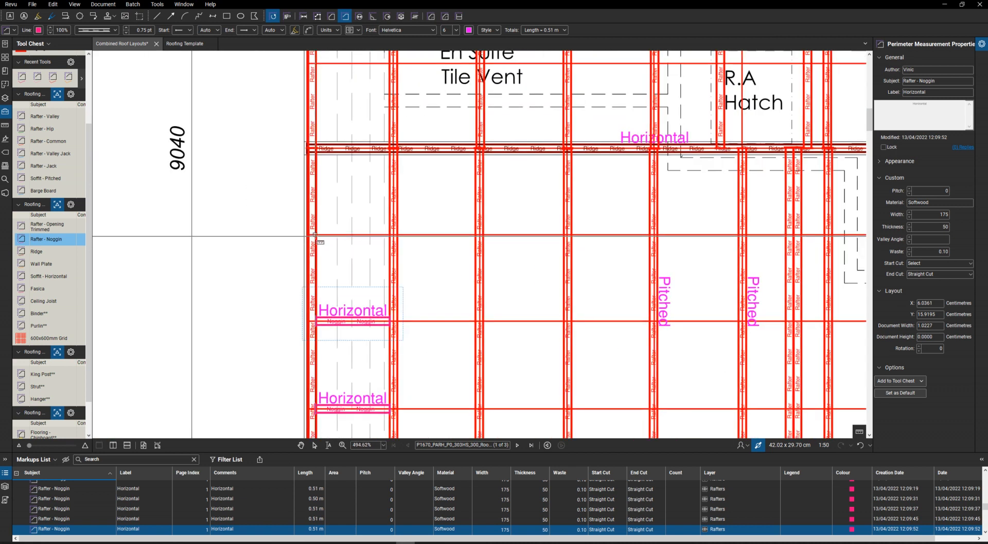
{"action": "left_click", "coordinate": [316, 235]}
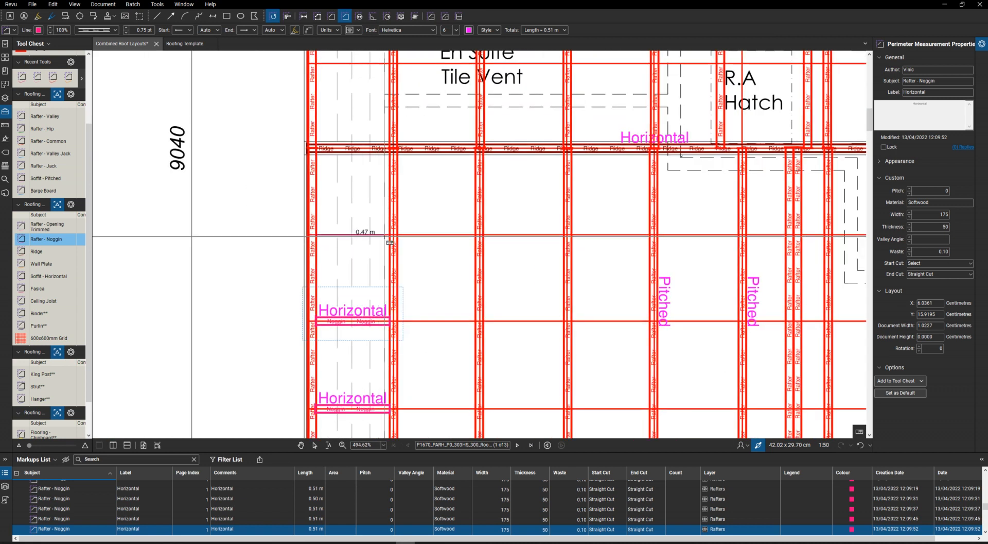
{"action": "double_click", "coordinate": [390, 236]}
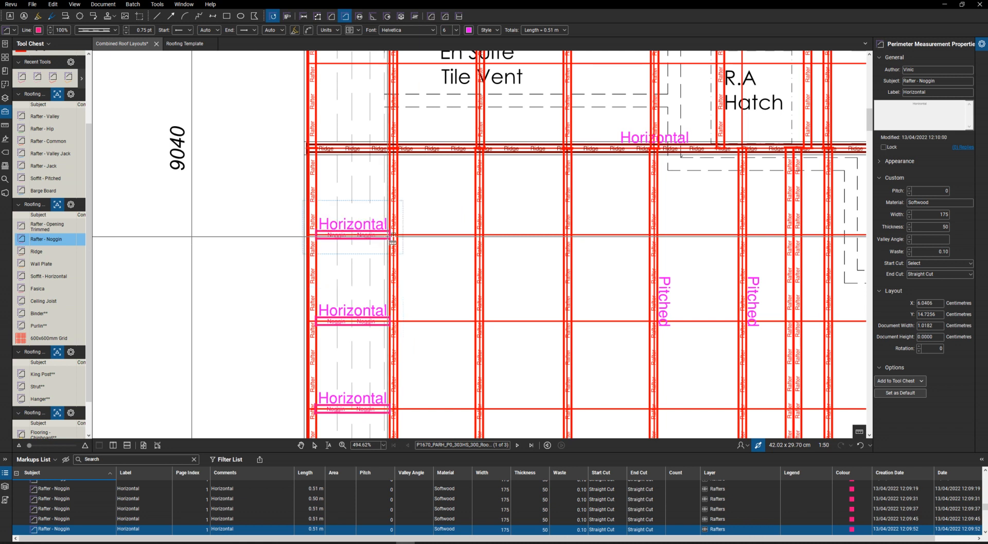
{"action": "key", "text": "Escape"}
{"action": "key", "text": "Escape"}
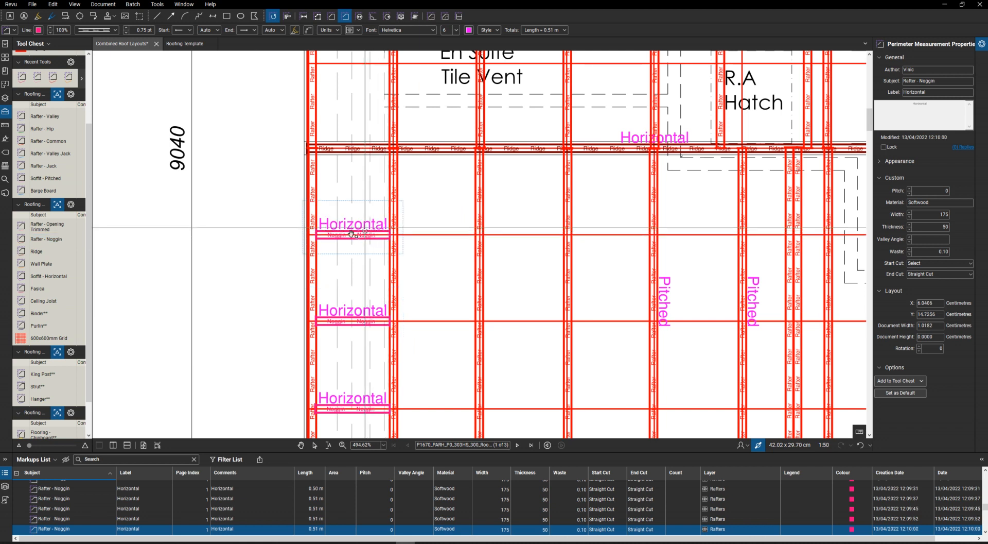
Step: Copy the noggin nearest the ridge and place one copy on each side of the ridge in the outer rafter bay
{"action": "left_click", "coordinate": [352, 229]}
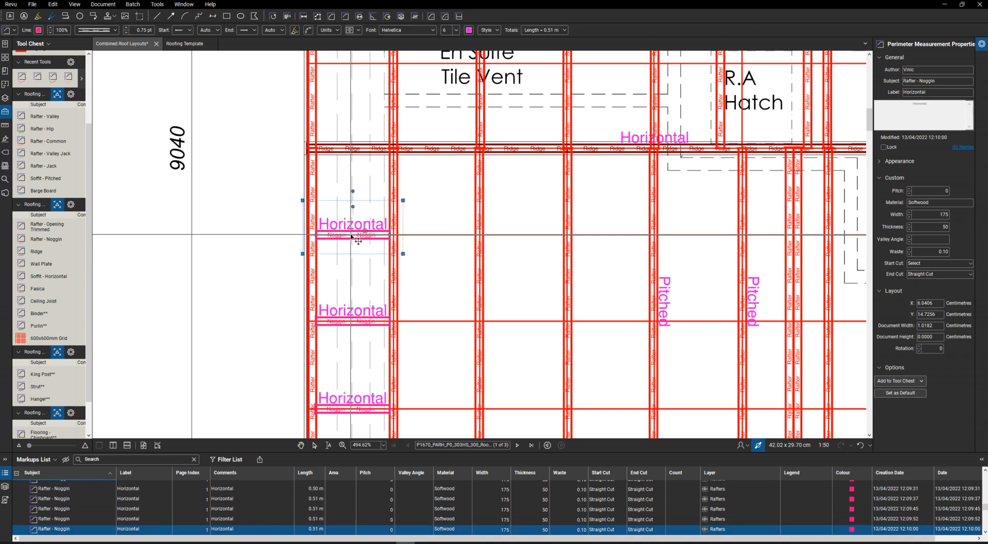
{"action": "left_click_drag", "start_coordinate": [352, 207], "coordinate": [358, 140]}
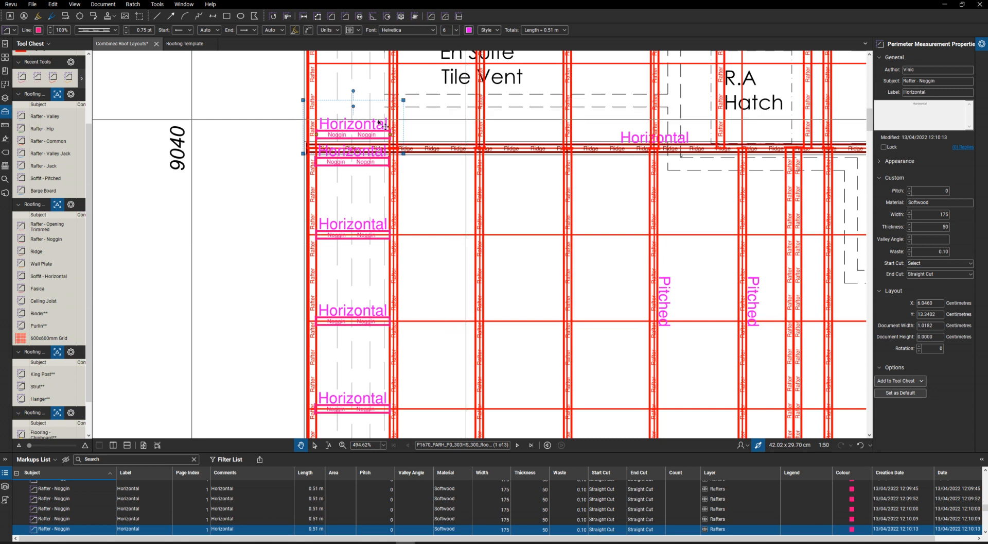
{"action": "scroll", "coordinate": [365, 251], "scroll_direction": "down", "scroll_amount": 3}
{"action": "scroll", "coordinate": [351, 119], "scroll_direction": "up", "scroll_amount": 3}
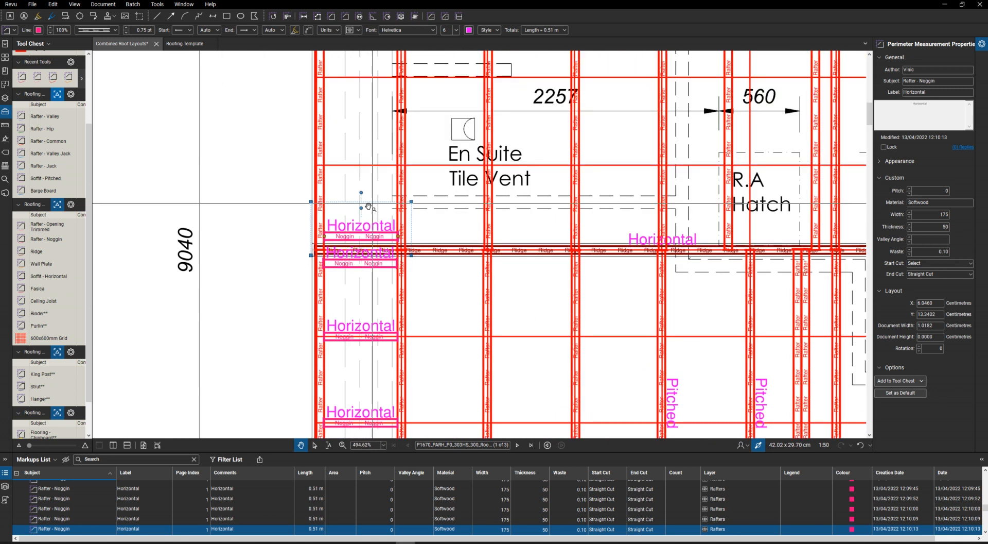
Step: Copy the noggin onto the next four grid lines from the ridge up to the roof lights, in the outer rafter bay
{"action": "left_click_drag", "start_coordinate": [360, 235], "coordinate": [359, 163]}
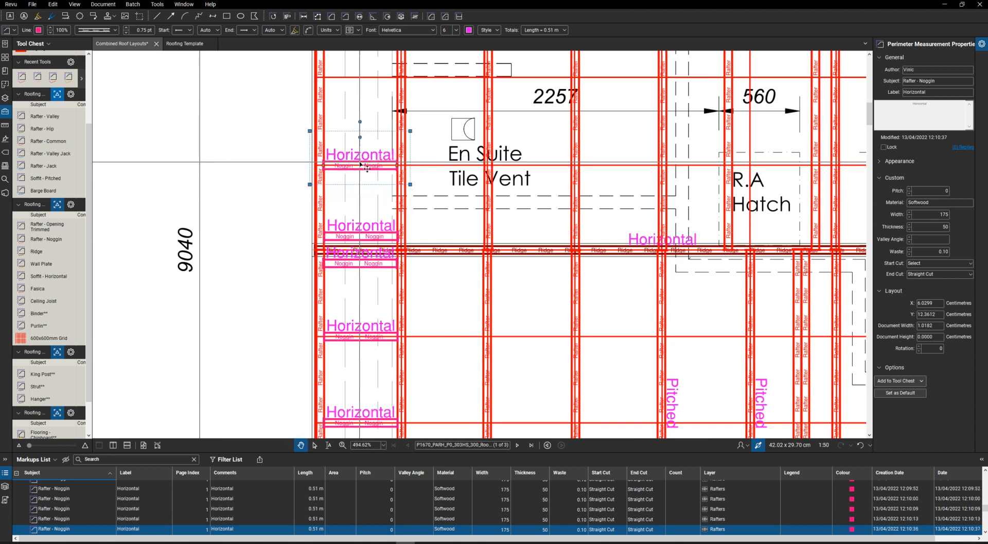
{"action": "left_click_drag", "start_coordinate": [369, 88], "coordinate": [362, 77]}
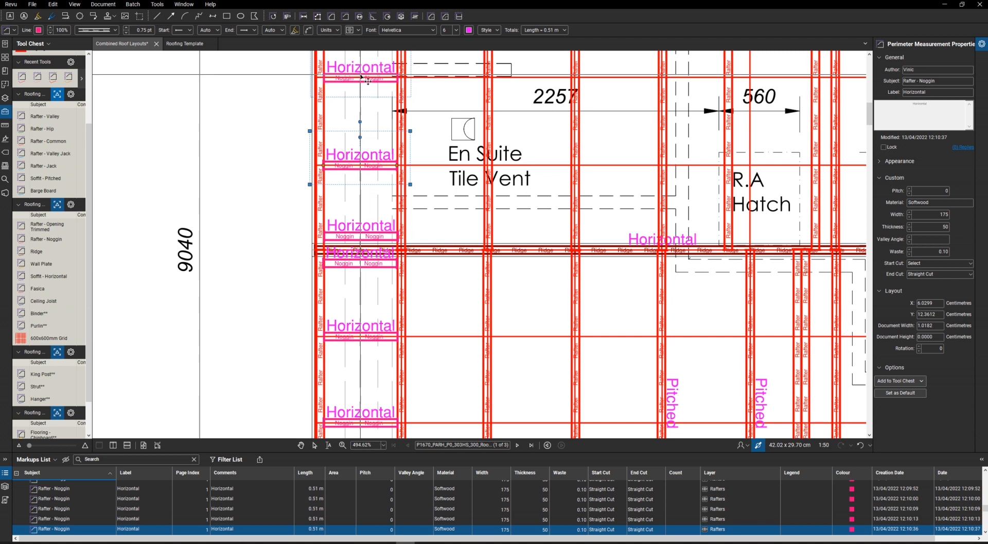
{"action": "scroll", "coordinate": [364, 244], "scroll_direction": "down", "scroll_amount": 4}
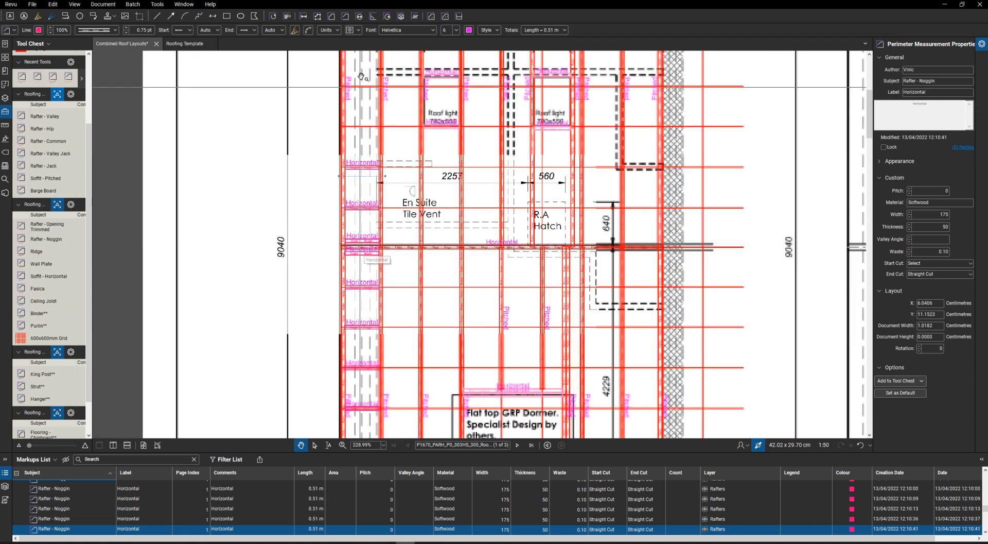
{"action": "scroll", "coordinate": [365, 92], "scroll_direction": "up", "scroll_amount": 4}
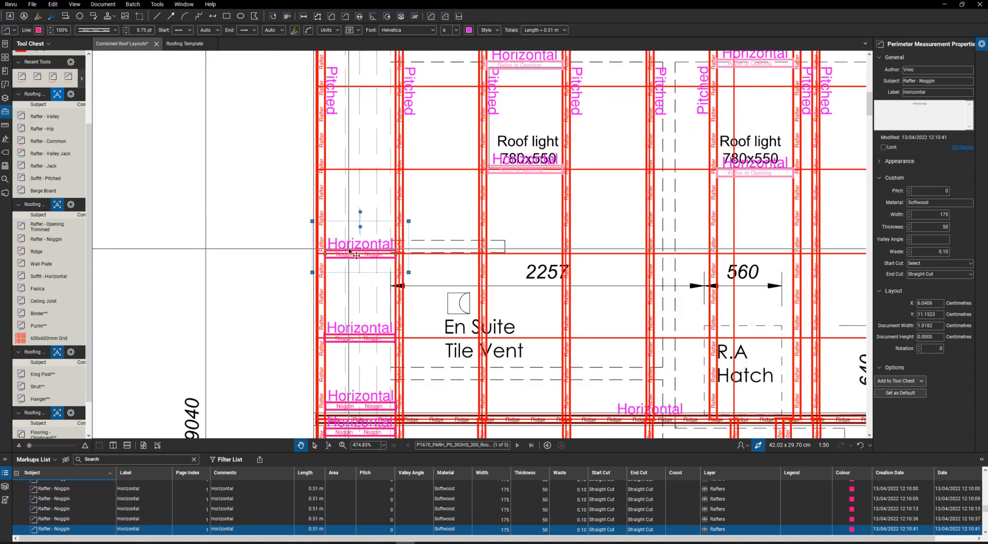
{"action": "left_click_drag", "start_coordinate": [349, 253], "coordinate": [349, 168]}
{"action": "left_click_drag", "start_coordinate": [353, 124], "coordinate": [353, 87]}
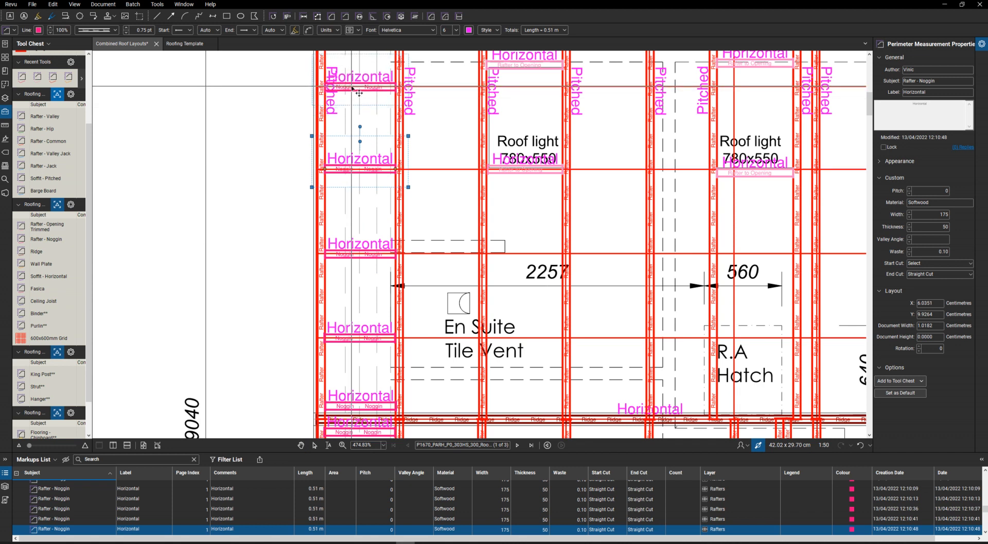
Step: Copy the noggin onto the next two grid lines above the roof lights, the wall plate grid line and the upper eaves in the outer bay
{"action": "scroll", "coordinate": [429, 350], "scroll_direction": "down", "scroll_amount": 4}
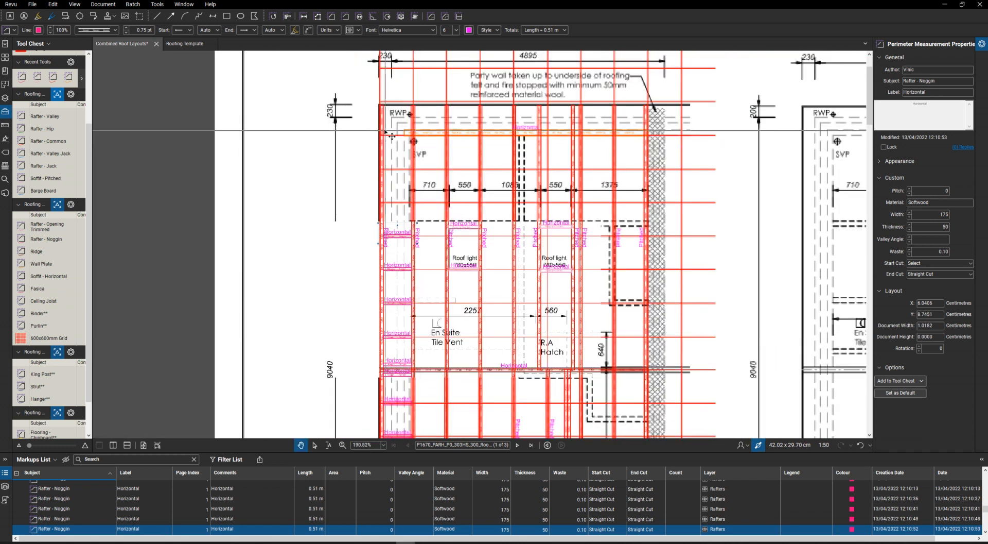
{"action": "scroll", "coordinate": [426, 267], "scroll_direction": "up", "scroll_amount": 2}
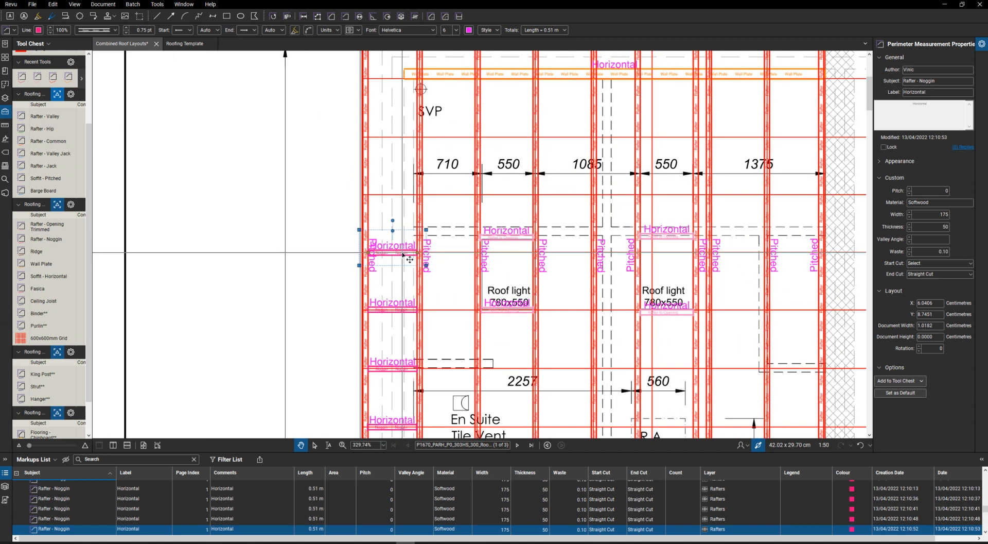
{"action": "left_click_drag", "start_coordinate": [403, 254], "coordinate": [400, 198]}
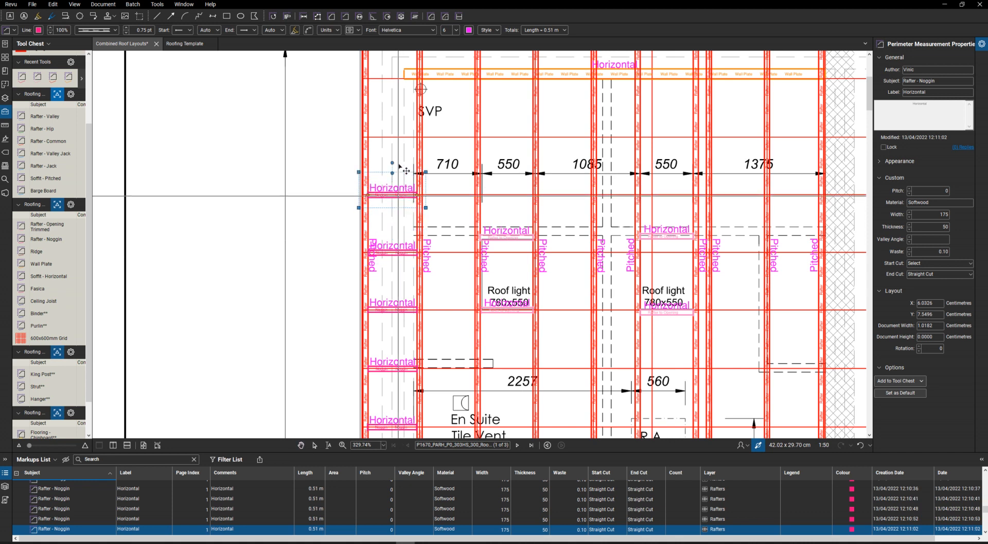
{"action": "left_click_drag", "start_coordinate": [398, 142], "coordinate": [399, 139]}
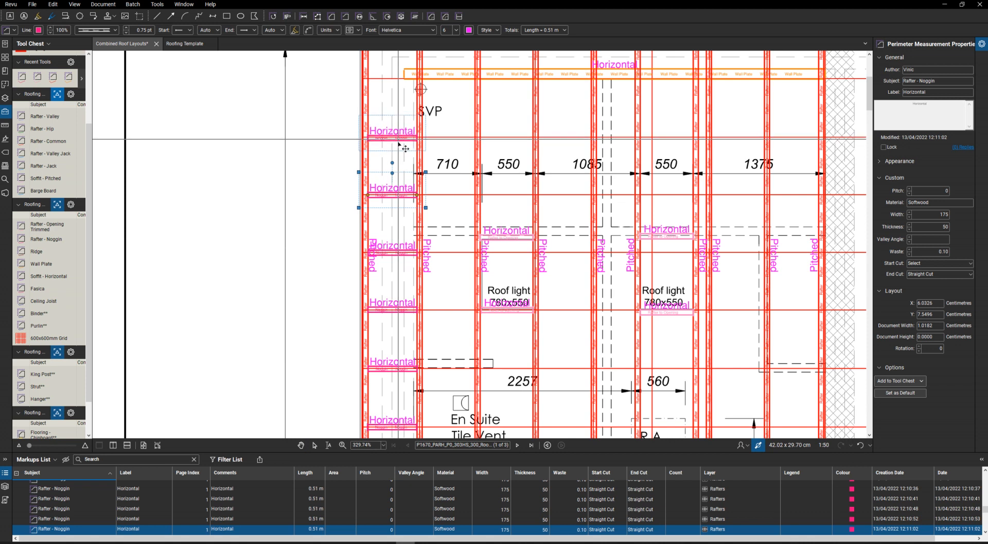
{"action": "scroll", "coordinate": [383, 274], "scroll_direction": "down", "scroll_amount": 3}
{"action": "scroll", "coordinate": [418, 191], "scroll_direction": "up", "scroll_amount": 3}
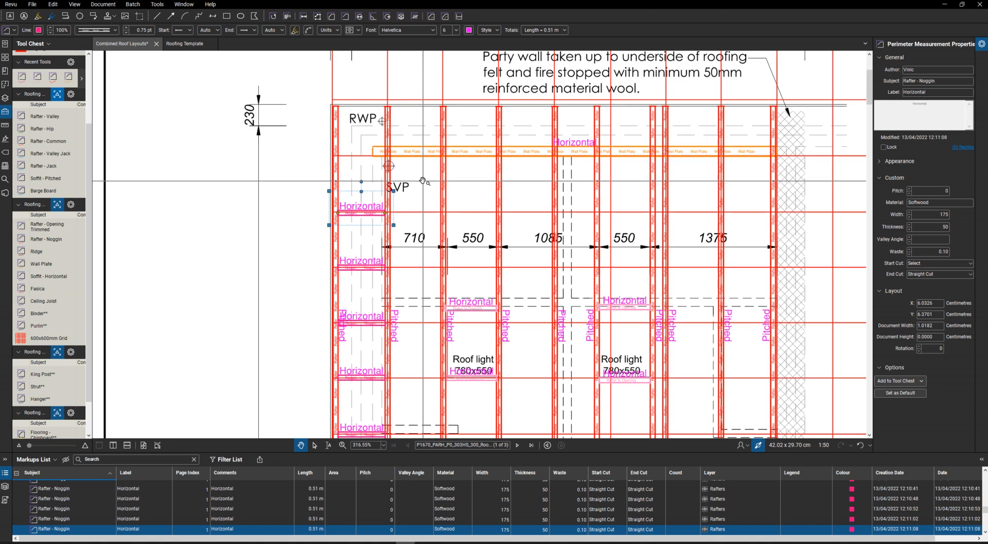
{"action": "left_click_drag", "start_coordinate": [369, 220], "coordinate": [362, 160]}
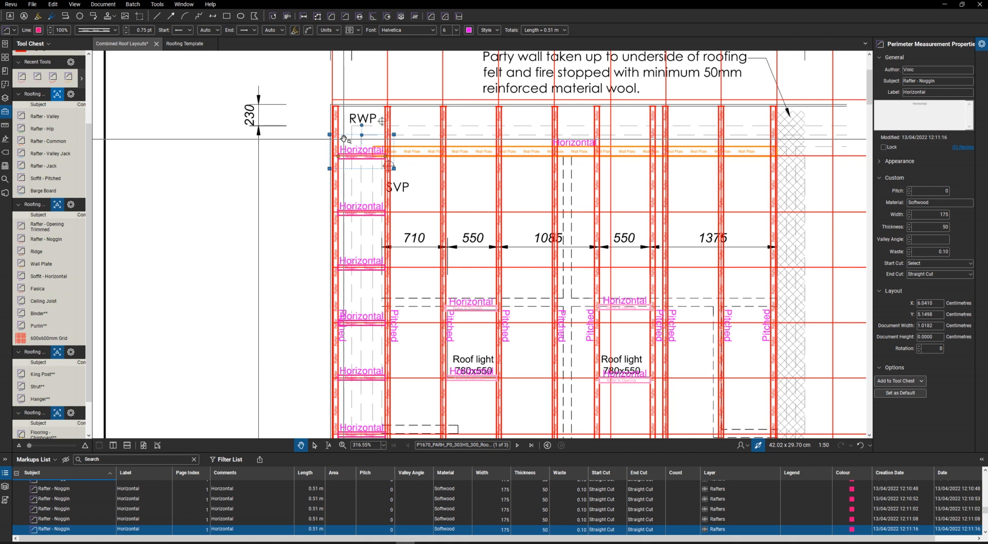
{"action": "left_click_drag", "start_coordinate": [351, 157], "coordinate": [352, 112]}
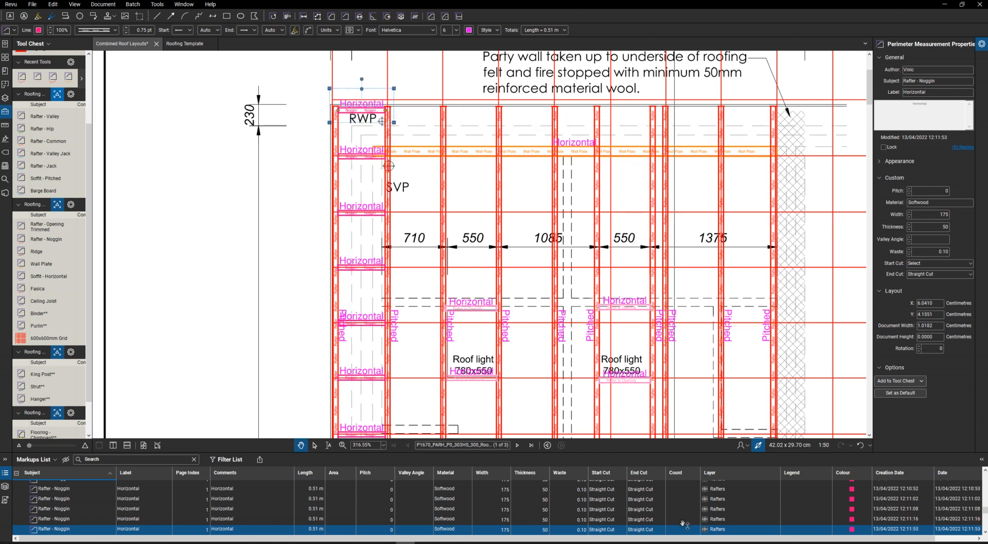
{"action": "double_click", "coordinate": [944, 226]}
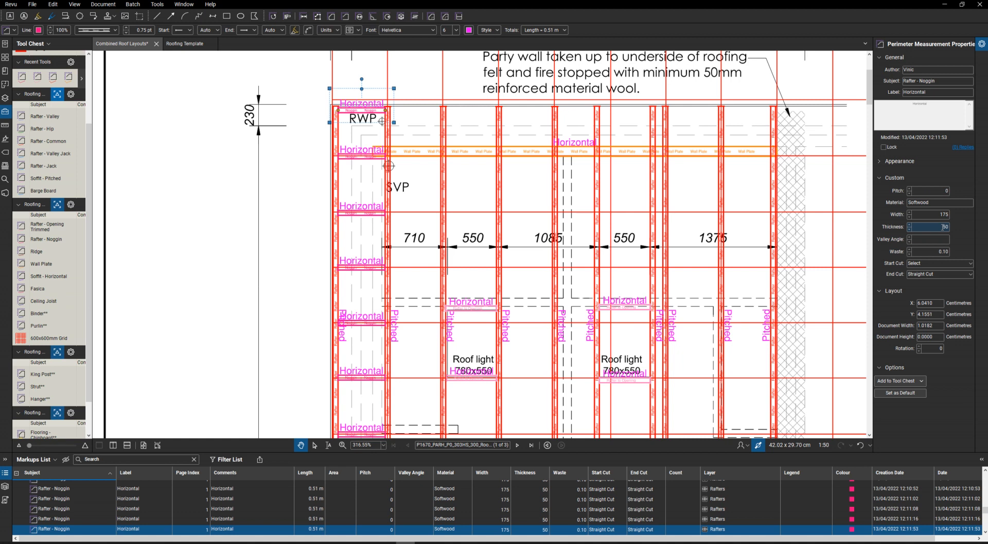
{"action": "scroll", "coordinate": [401, 252], "scroll_direction": "down", "scroll_amount": 3}
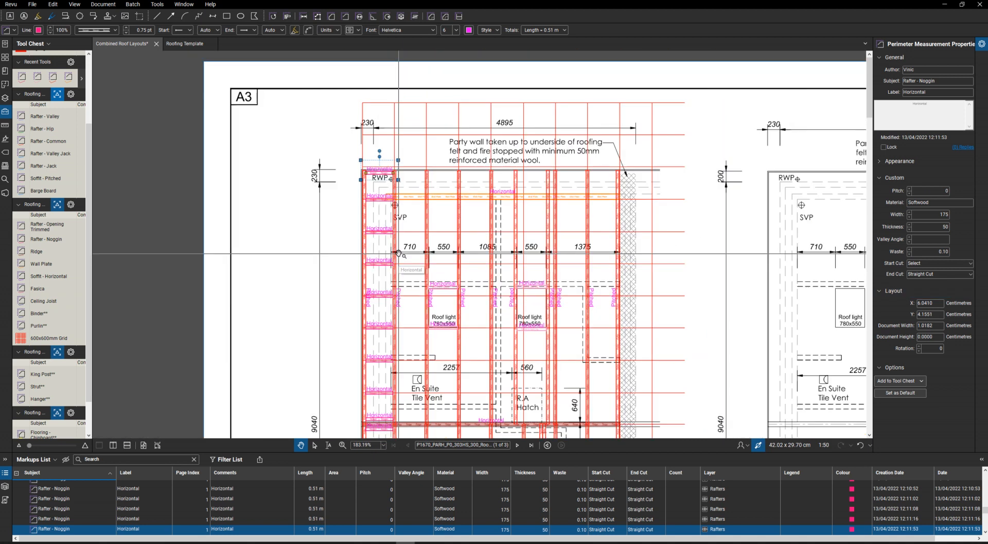
{"action": "scroll", "coordinate": [401, 252], "scroll_direction": "down", "scroll_amount": 3}
{"action": "scroll", "coordinate": [463, 396], "scroll_direction": "up", "scroll_amount": 2}
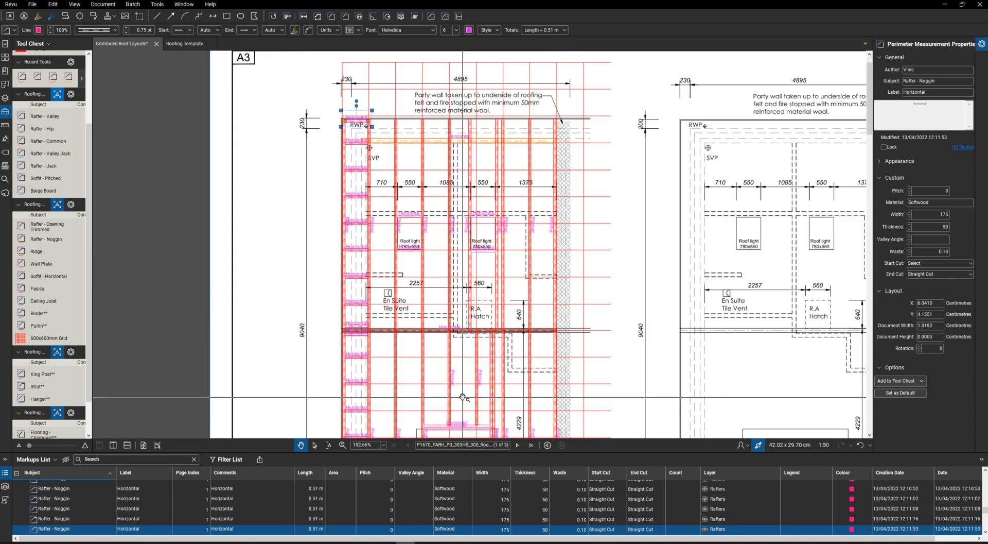
{"action": "scroll", "coordinate": [464, 396], "scroll_direction": "up", "scroll_amount": 1}
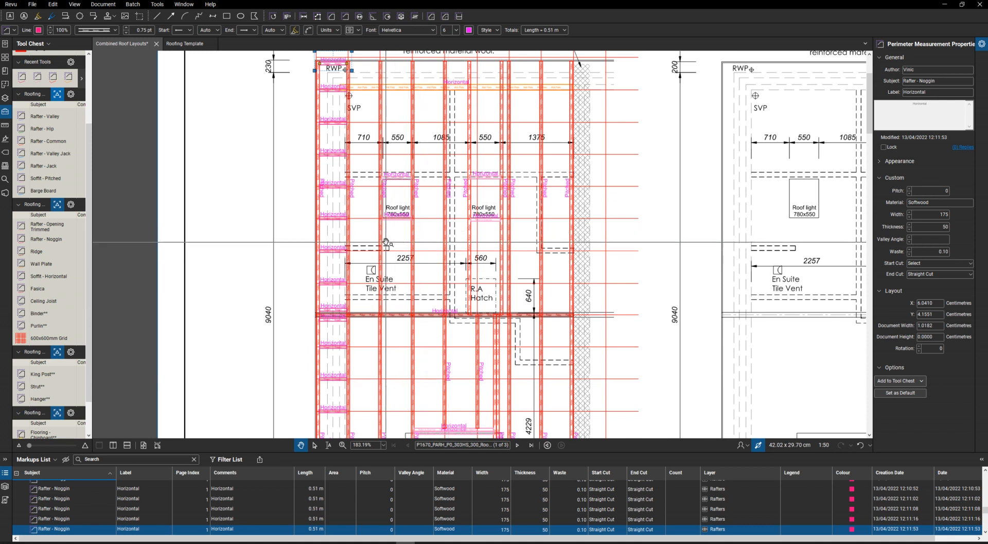
{"action": "scroll", "coordinate": [386, 242], "scroll_direction": "down", "scroll_amount": 1}
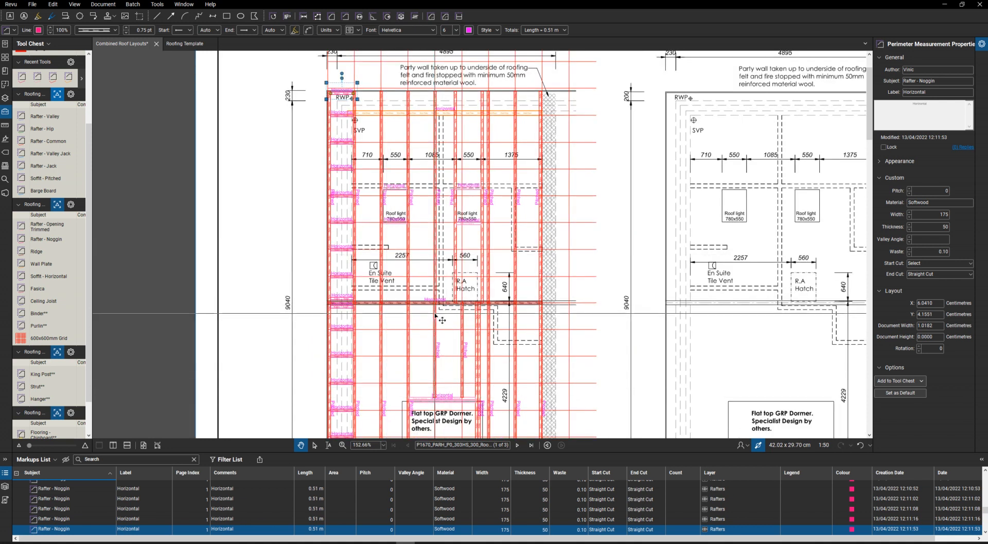
Step: Draw a Fasica member about 4.97 m long along the upper eaves, from the outer roof corner to the party wall
{"action": "left_click", "coordinate": [50, 290]}
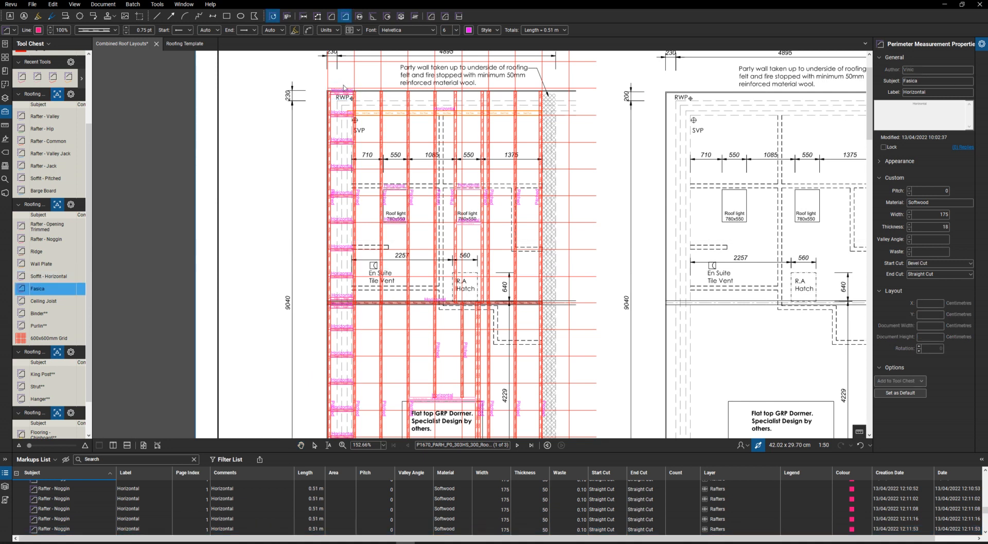
{"action": "scroll", "coordinate": [339, 91], "scroll_direction": "up", "scroll_amount": 2}
{"action": "scroll", "coordinate": [339, 92], "scroll_direction": "up", "scroll_amount": 6}
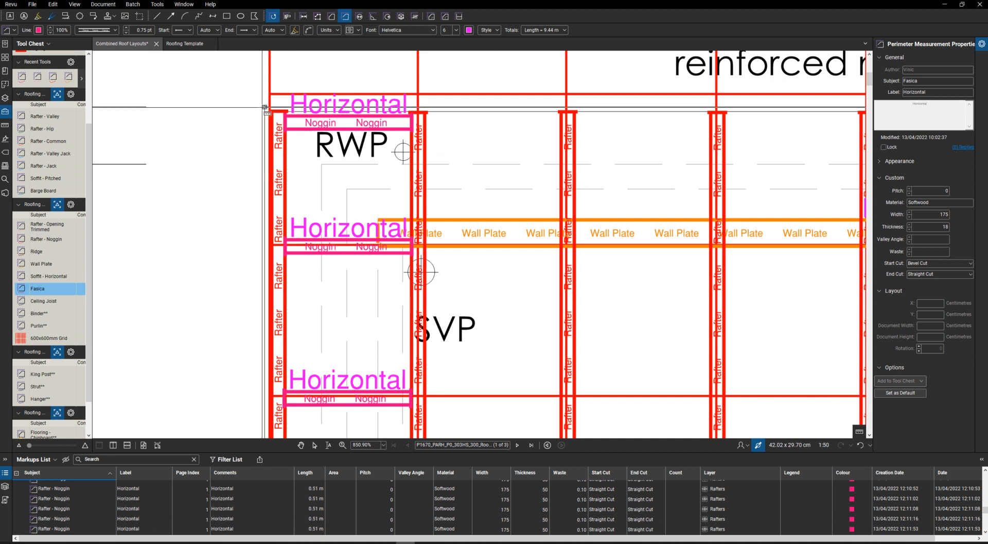
{"action": "scroll", "coordinate": [260, 113], "scroll_direction": "down", "scroll_amount": 1}
{"action": "scroll", "coordinate": [774, 110], "scroll_direction": "down", "scroll_amount": 2}
{"action": "scroll", "coordinate": [776, 110], "scroll_direction": "up", "scroll_amount": 1}
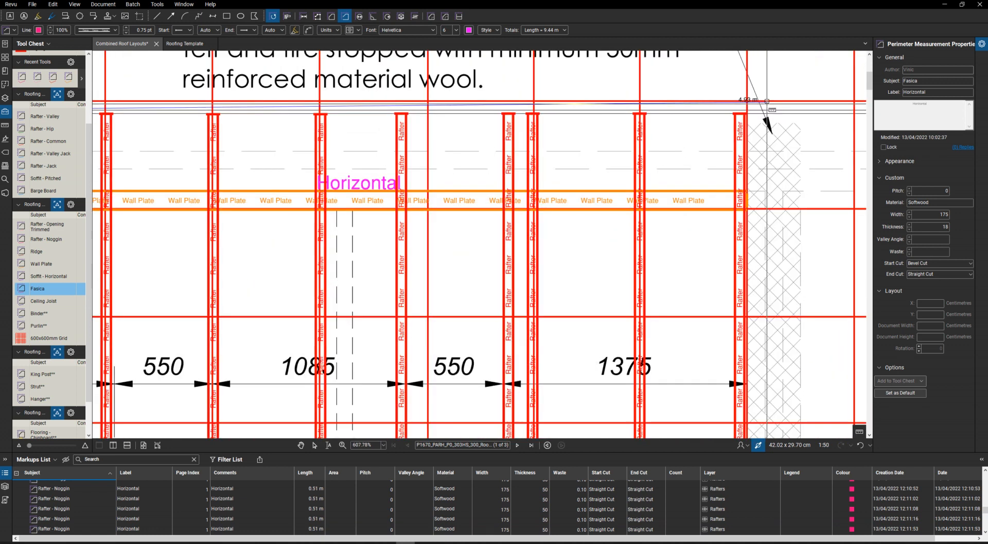
{"action": "double_click", "coordinate": [774, 107]}
Step: Draw a second Fasica member about 4.98 m long along the lower eaves, above the ROOF PLAN title
{"action": "scroll", "coordinate": [566, 402], "scroll_direction": "down", "scroll_amount": 5}
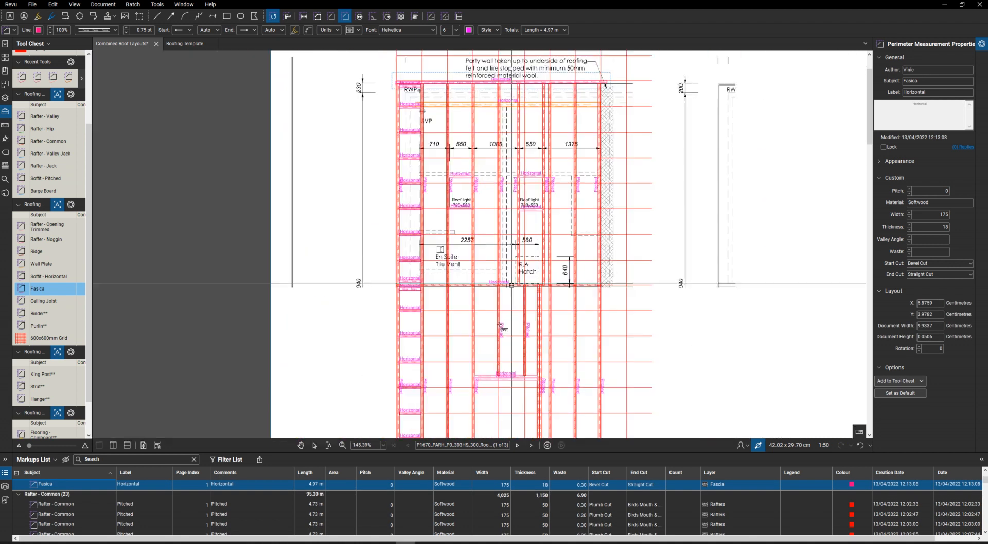
{"action": "scroll", "coordinate": [463, 319], "scroll_direction": "down", "scroll_amount": 3}
{"action": "scroll", "coordinate": [382, 314], "scroll_direction": "up", "scroll_amount": 6}
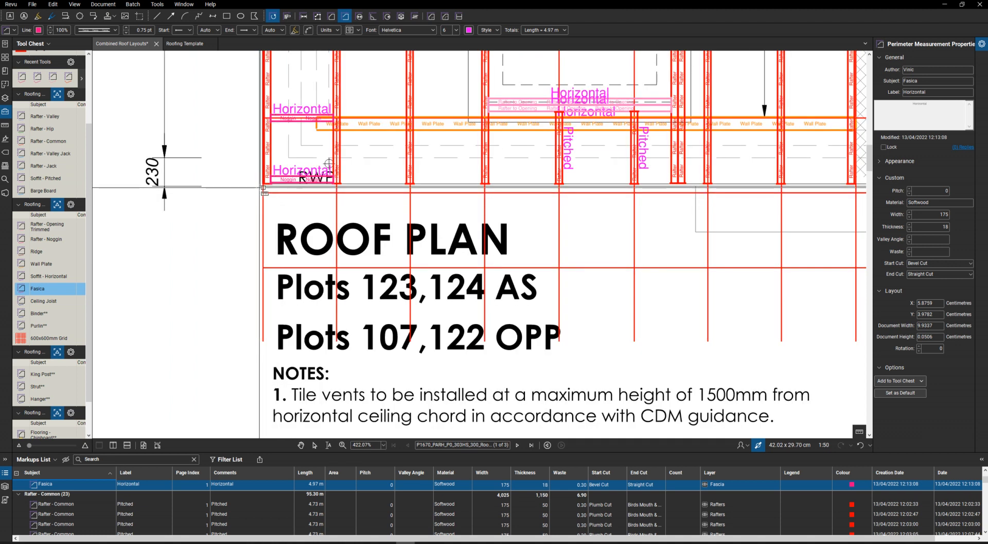
{"action": "scroll", "coordinate": [264, 189], "scroll_direction": "up", "scroll_amount": 4}
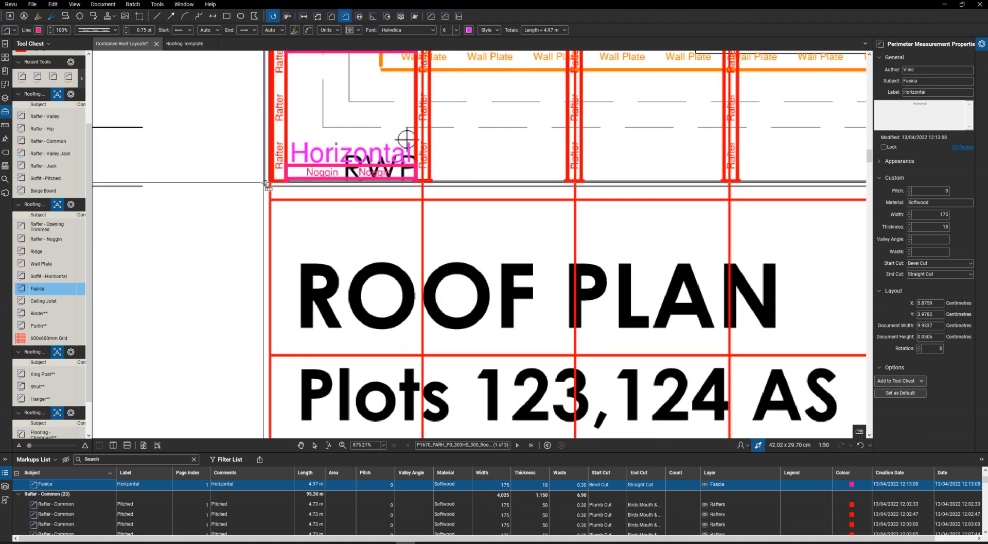
{"action": "scroll", "coordinate": [519, 187], "scroll_direction": "down", "scroll_amount": 7}
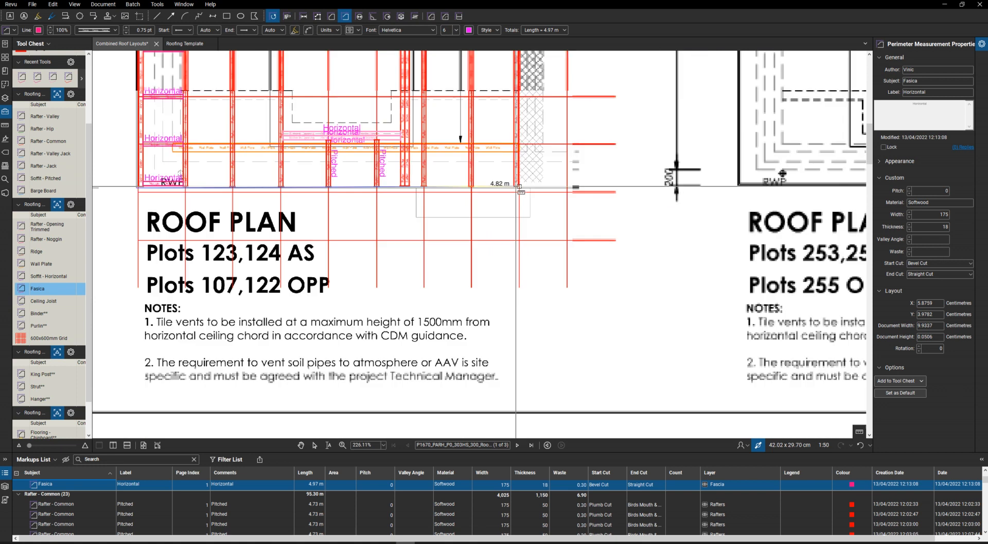
{"action": "scroll", "coordinate": [519, 188], "scroll_direction": "up", "scroll_amount": 3}
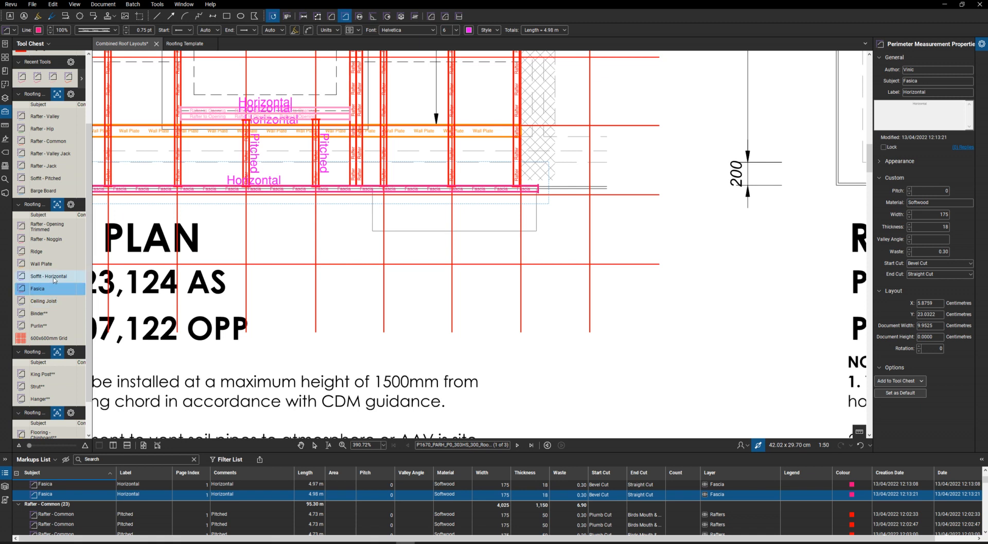
Step: Draw a Soffit - Horizontal member about 4.98 m long along the lower eaves, from the fascia's party wall end to the outer corner
{"action": "left_click", "coordinate": [49, 276]}
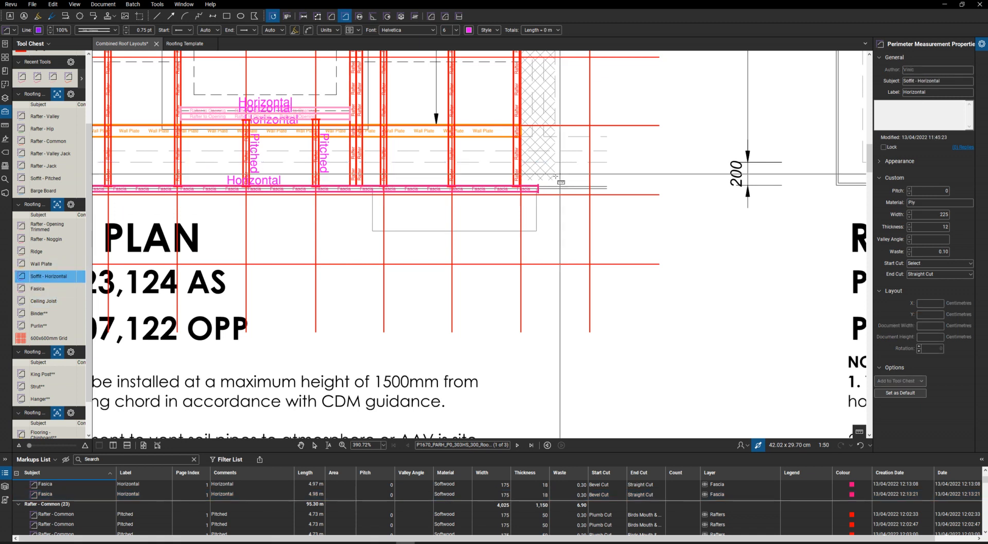
{"action": "scroll", "coordinate": [539, 187], "scroll_direction": "down", "scroll_amount": 5}
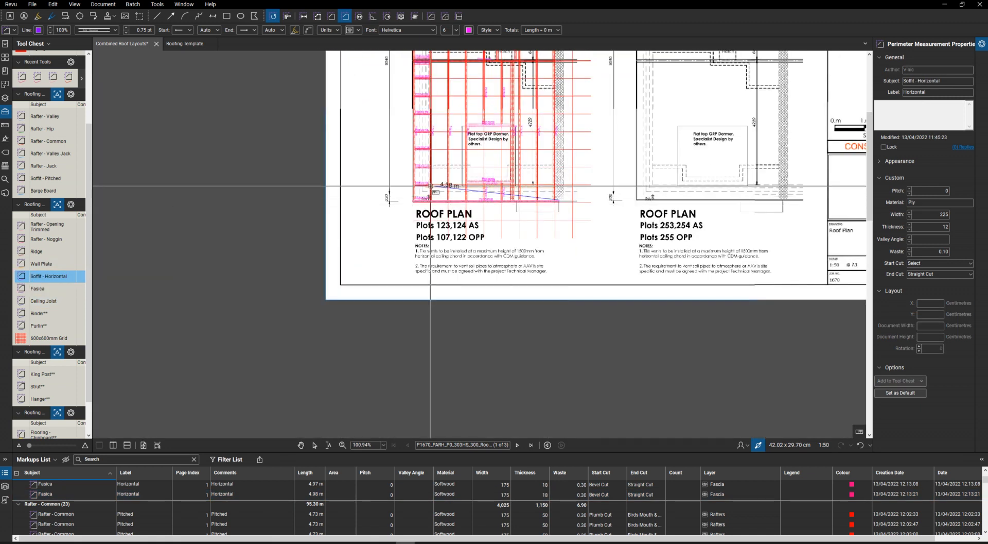
{"action": "scroll", "coordinate": [381, 227], "scroll_direction": "up", "scroll_amount": 5}
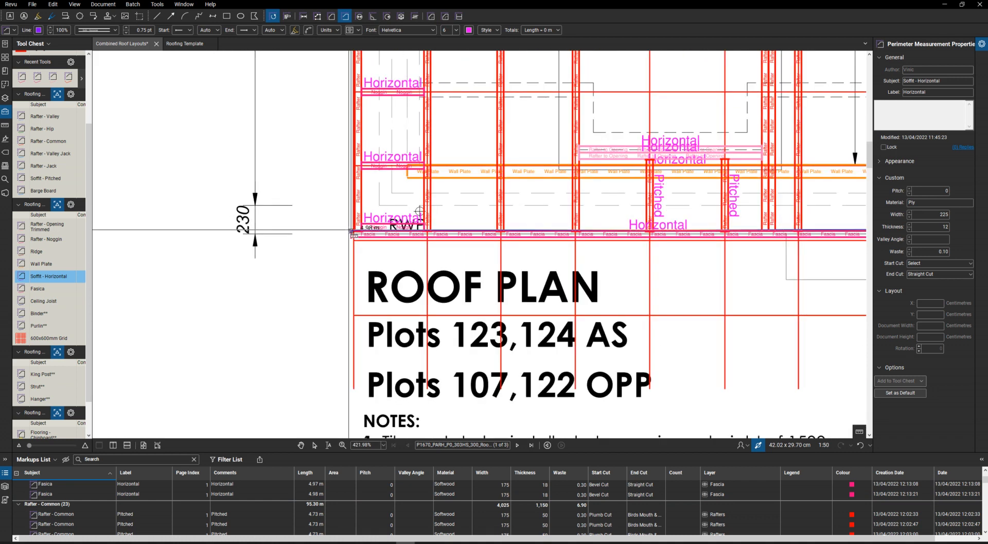
{"action": "scroll", "coordinate": [356, 226], "scroll_direction": "up", "scroll_amount": 4}
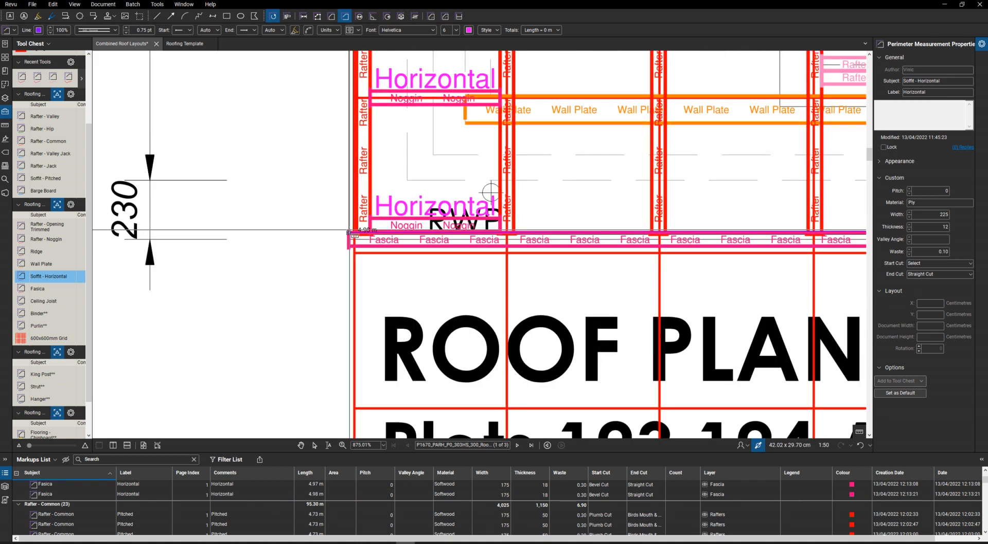
{"action": "double_click", "coordinate": [348, 237]}
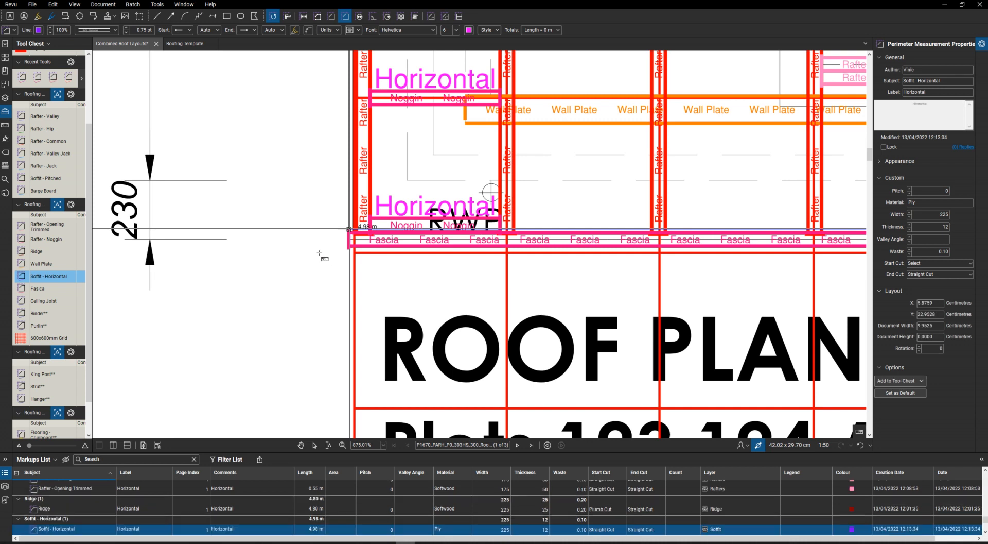
Step: Draw a second Soffit - Horizontal member about 4.97 m long along the upper eaves, from the outer corner to the fascia's party wall end
{"action": "scroll", "coordinate": [319, 253], "scroll_direction": "down", "scroll_amount": 12}
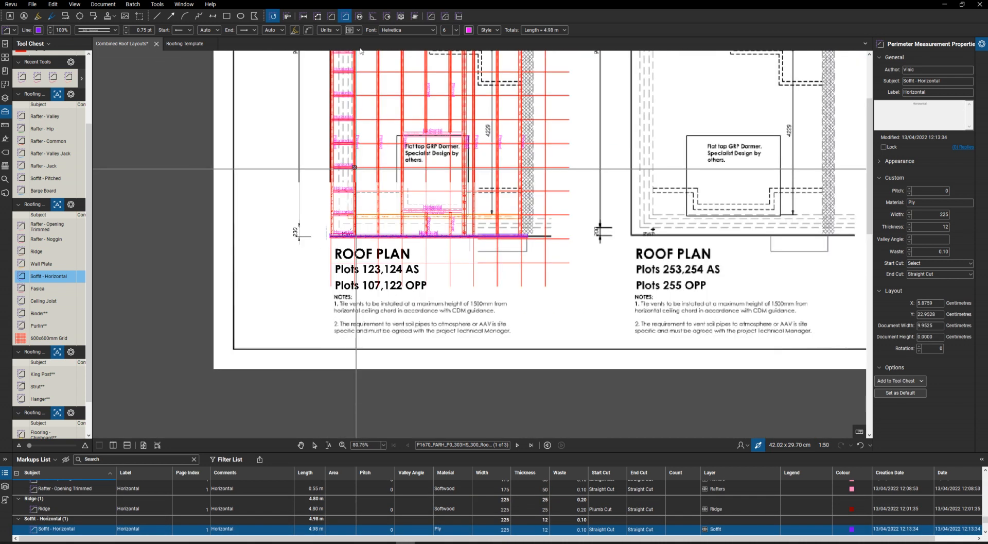
{"action": "scroll", "coordinate": [368, 140], "scroll_direction": "down", "scroll_amount": 3}
{"action": "scroll", "coordinate": [369, 140], "scroll_direction": "up", "scroll_amount": 10}
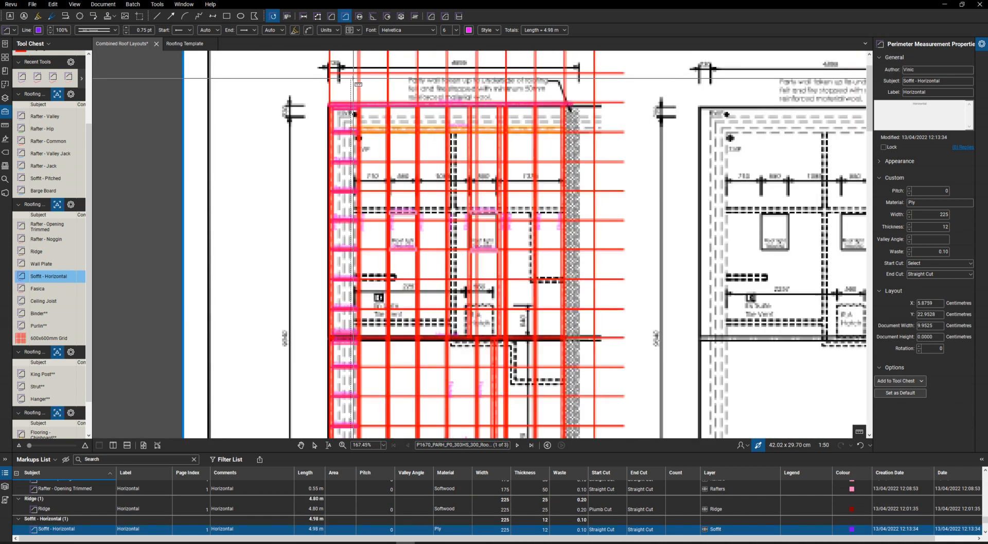
{"action": "scroll", "coordinate": [341, 93], "scroll_direction": "up", "scroll_amount": 5}
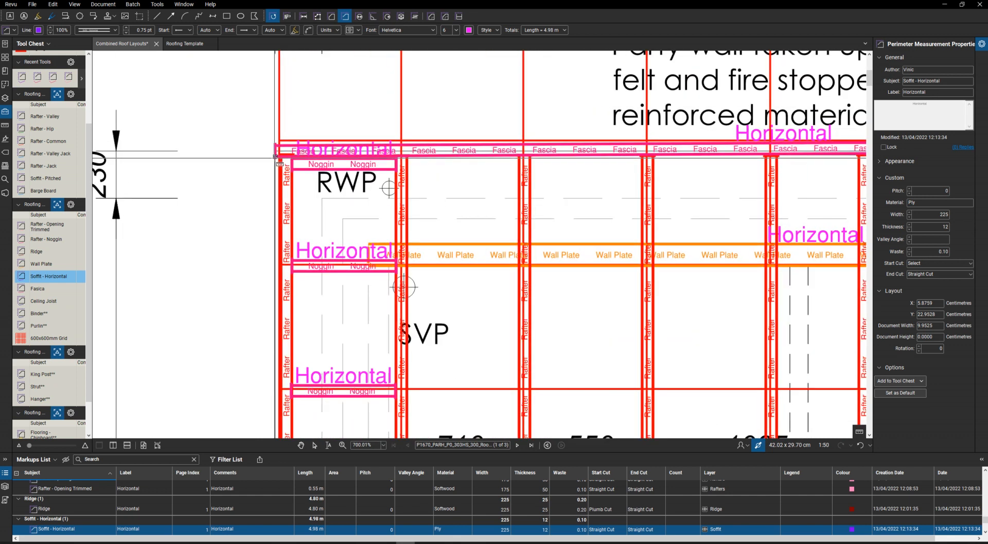
{"action": "scroll", "coordinate": [279, 163], "scroll_direction": "down", "scroll_amount": 5}
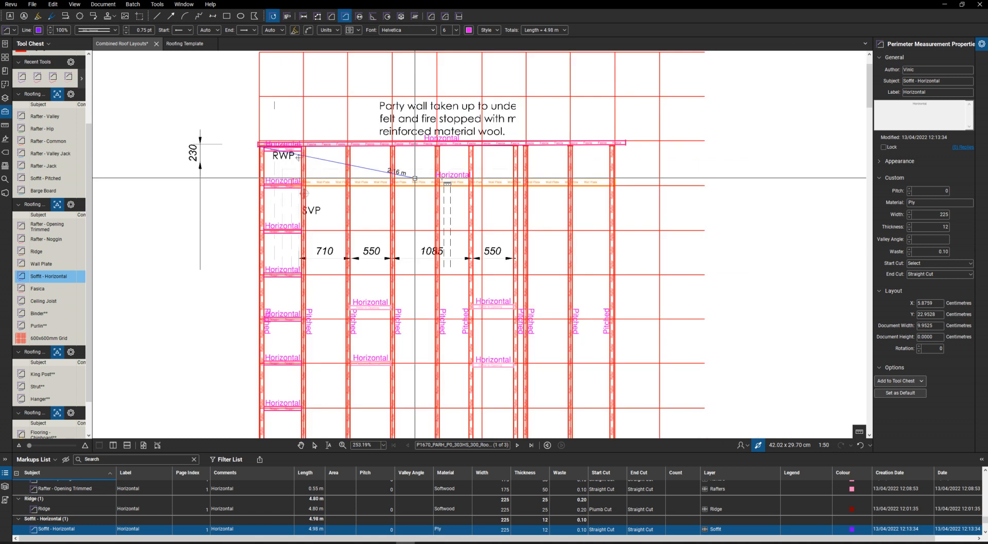
{"action": "scroll", "coordinate": [633, 146], "scroll_direction": "up", "scroll_amount": 3}
{"action": "scroll", "coordinate": [630, 143], "scroll_direction": "up", "scroll_amount": 4}
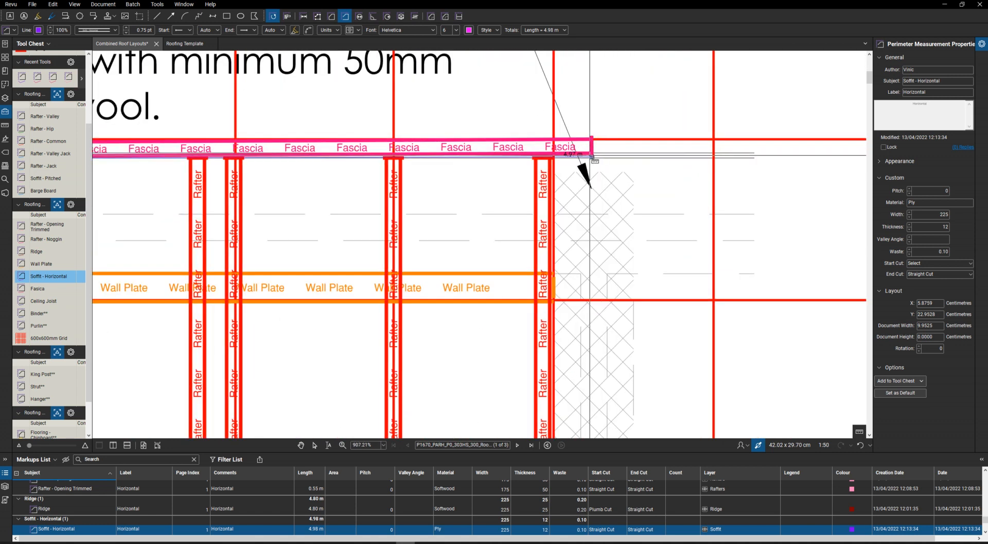
{"action": "double_click", "coordinate": [592, 156]}
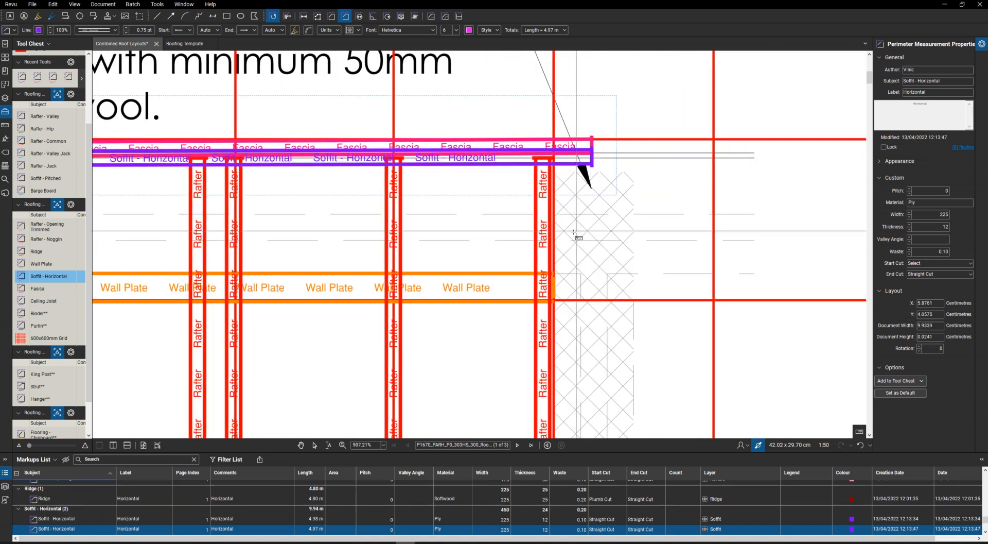
Step: Draw a Barge Board member about 4.75 m long along the outer roof edge, from the upper eaves corner down to the ridge
{"action": "scroll", "coordinate": [482, 177], "scroll_direction": "down", "scroll_amount": 2}
{"action": "scroll", "coordinate": [485, 182], "scroll_direction": "down", "scroll_amount": 5}
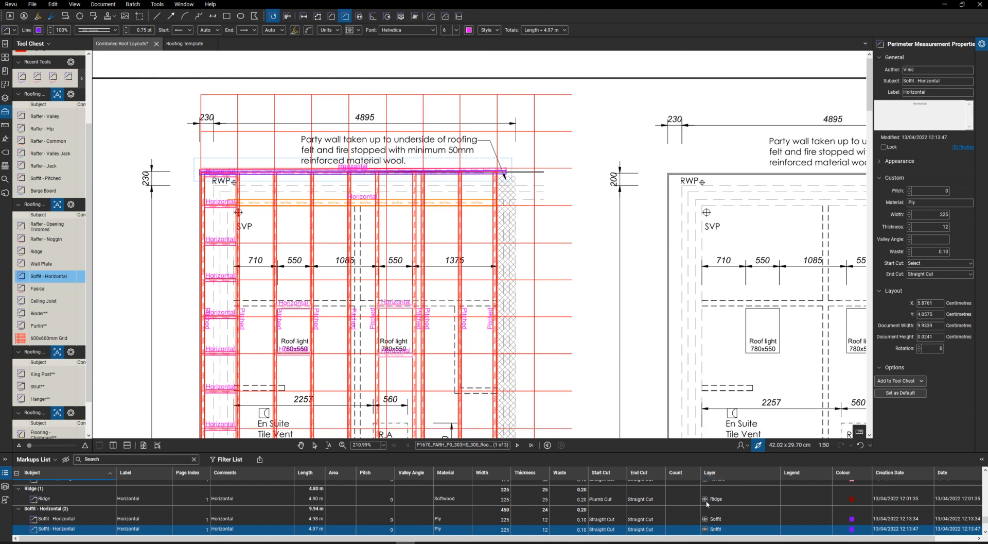
{"action": "scroll", "coordinate": [531, 353], "scroll_direction": "down", "scroll_amount": 5}
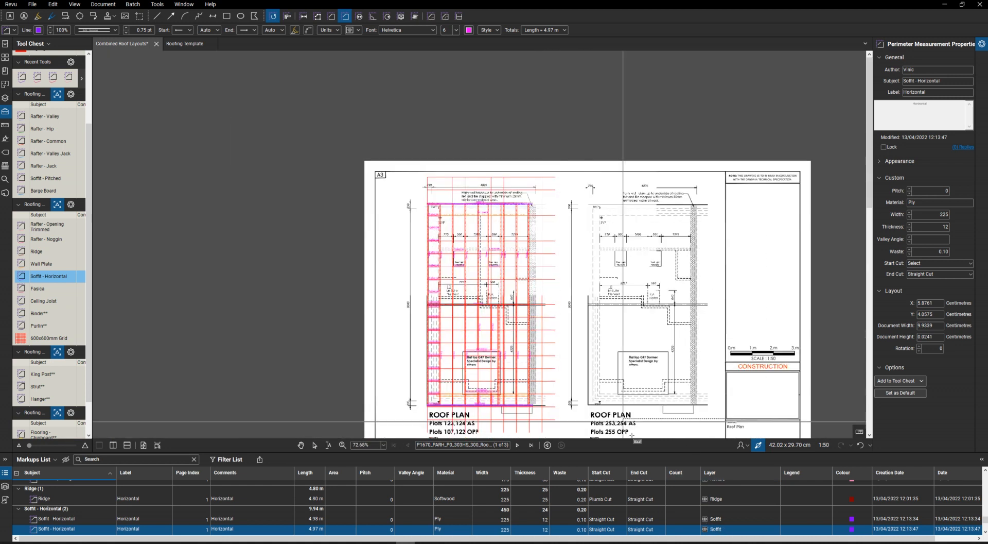
{"action": "scroll", "coordinate": [530, 353], "scroll_direction": "up", "scroll_amount": 2}
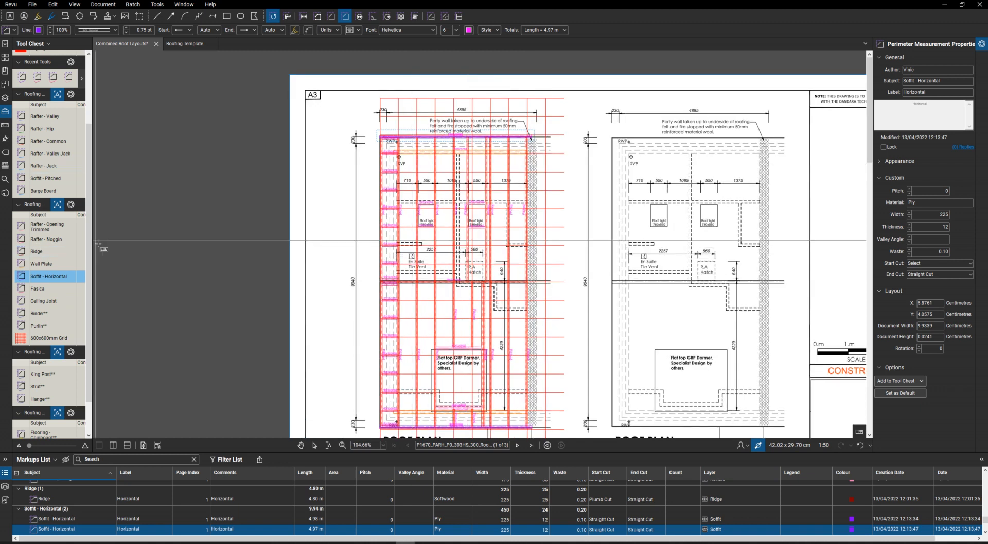
{"action": "left_click", "coordinate": [51, 191]}
{"action": "scroll", "coordinate": [369, 165], "scroll_direction": "up", "scroll_amount": 6}
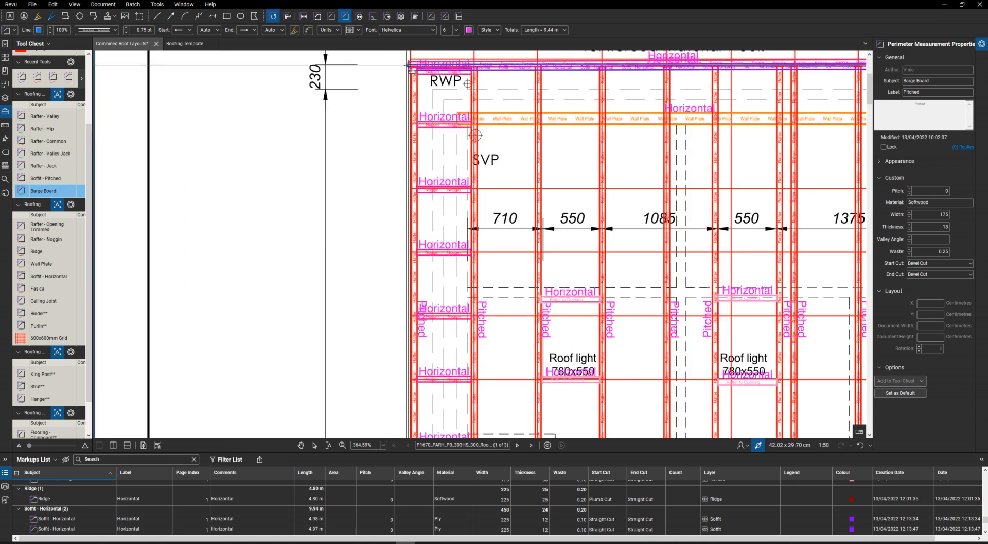
{"action": "scroll", "coordinate": [399, 148], "scroll_direction": "down", "scroll_amount": 10}
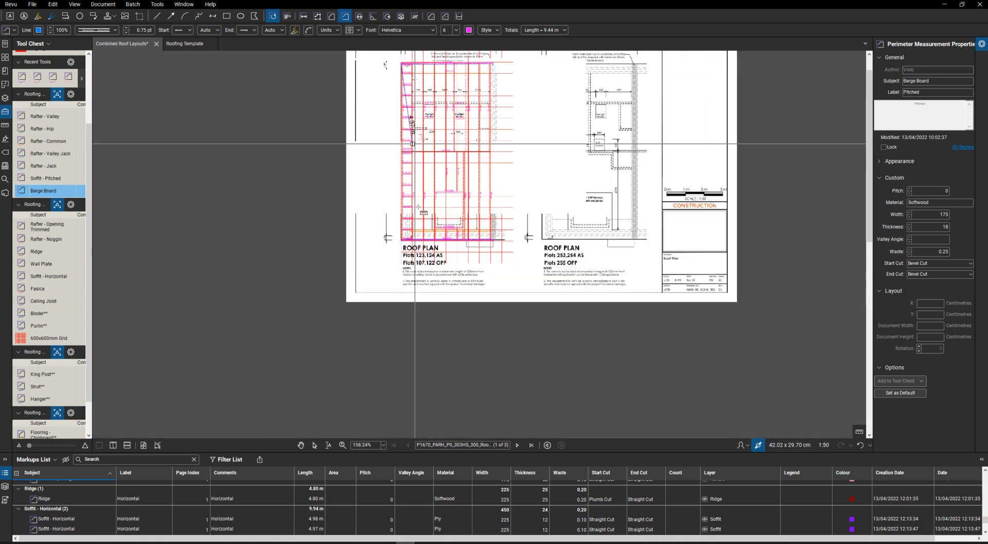
{"action": "scroll", "coordinate": [399, 148], "scroll_direction": "up", "scroll_amount": 4}
{"action": "scroll", "coordinate": [399, 148], "scroll_direction": "up", "scroll_amount": 5}
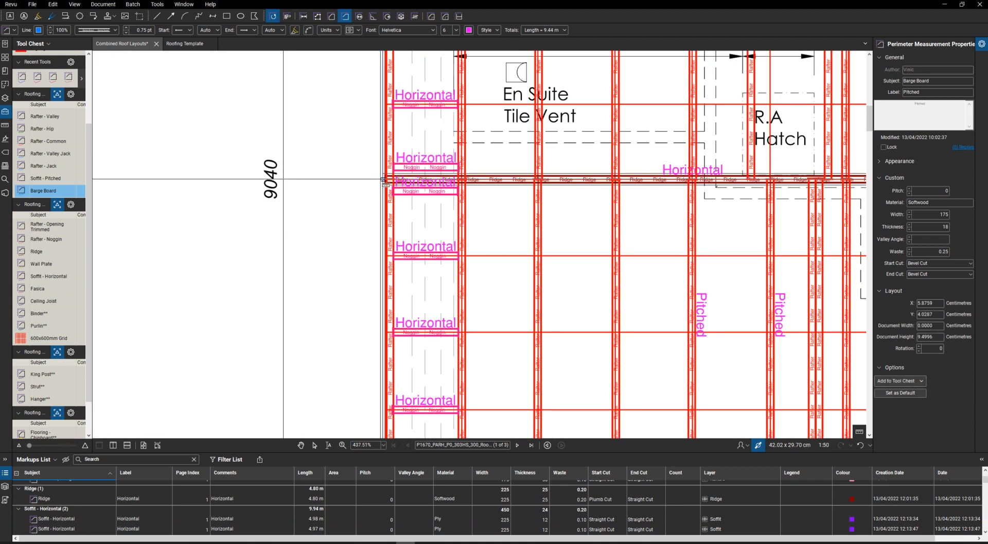
{"action": "double_click", "coordinate": [384, 179]}
{"action": "left_click", "coordinate": [945, 252]}
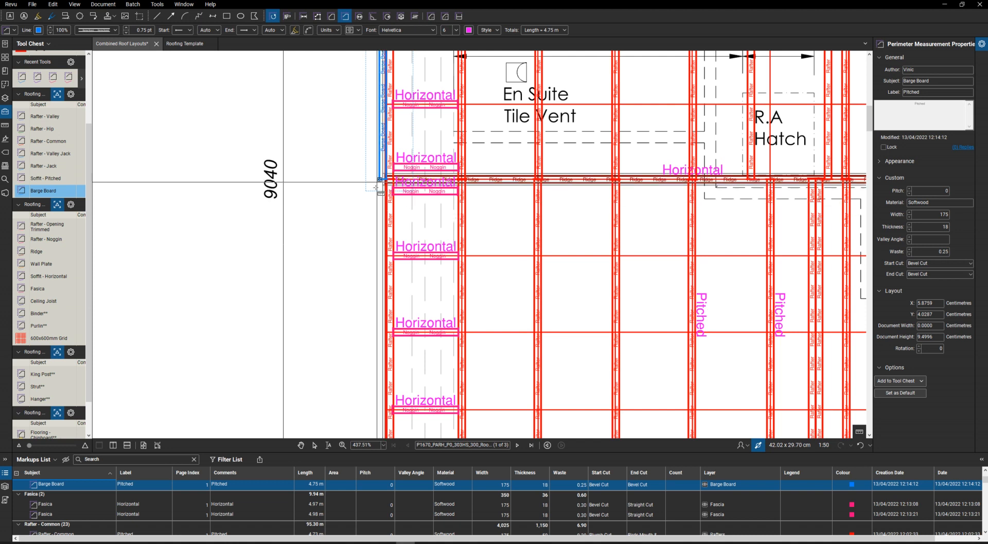
Step: Draw a second Barge Board member about 4.75 m long along the outer roof edge, from the ridge down to the lower eaves corner
{"action": "scroll", "coordinate": [381, 179], "scroll_direction": "up", "scroll_amount": 3}
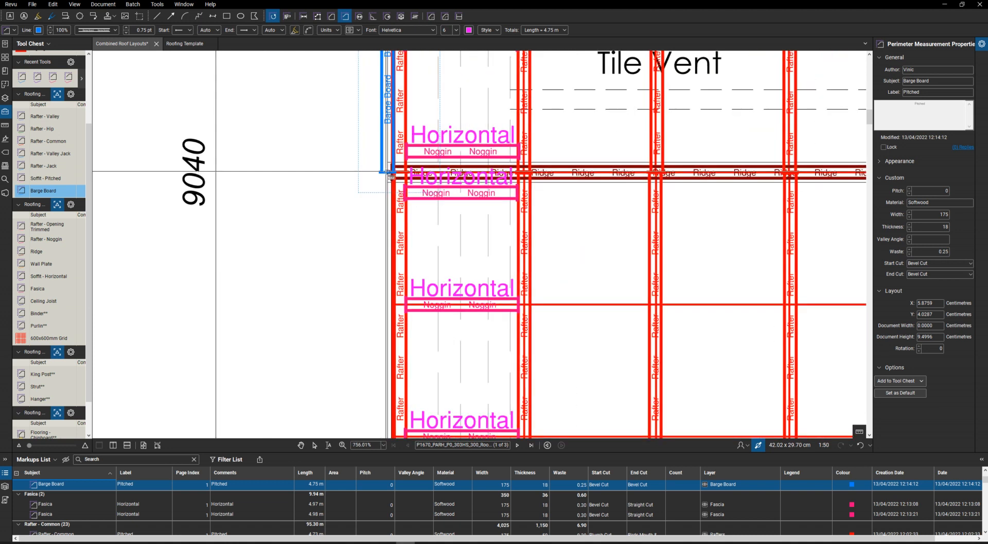
{"action": "scroll", "coordinate": [389, 174], "scroll_direction": "down", "scroll_amount": 7}
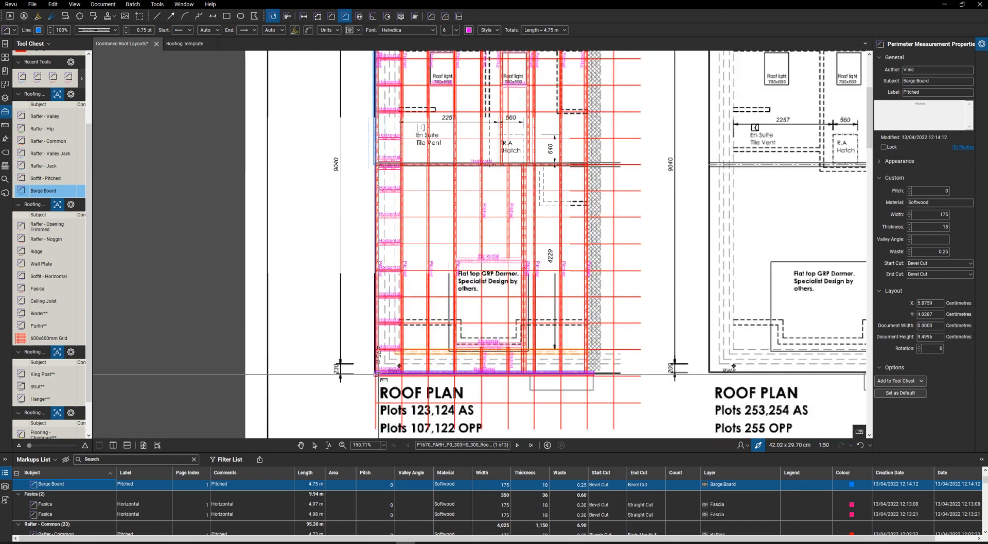
{"action": "scroll", "coordinate": [373, 376], "scroll_direction": "up", "scroll_amount": 3}
{"action": "scroll", "coordinate": [373, 376], "scroll_direction": "up", "scroll_amount": 5}
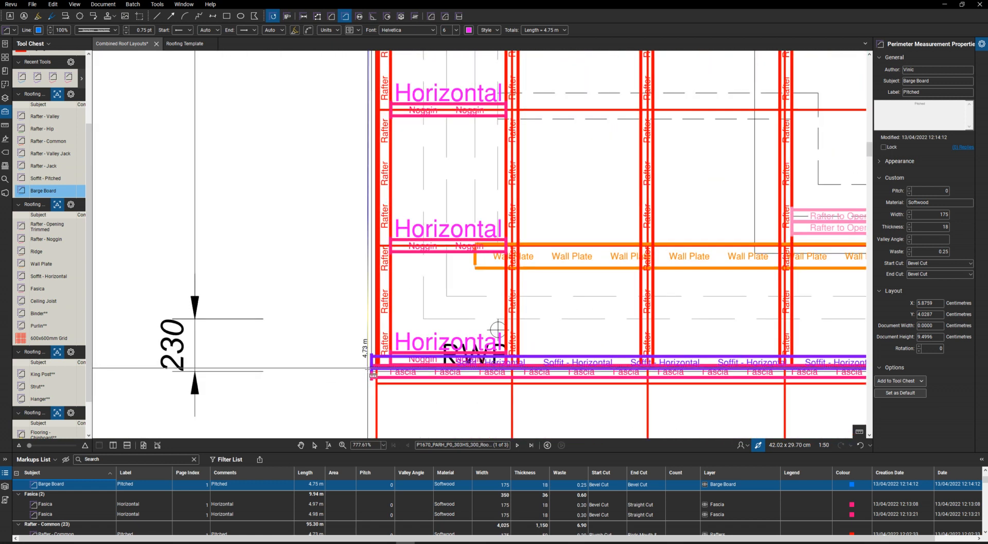
{"action": "double_click", "coordinate": [372, 371]}
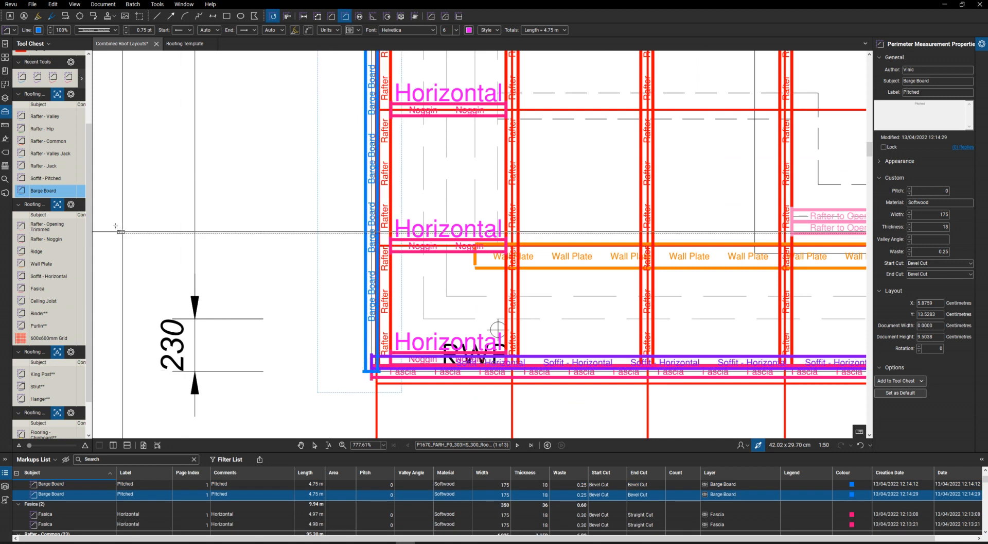
Step: Draw a Soffit - Pitched member about 4.75 m long beside the barge board, from the lower eaves corner up to the ridge
{"action": "left_click", "coordinate": [58, 179]}
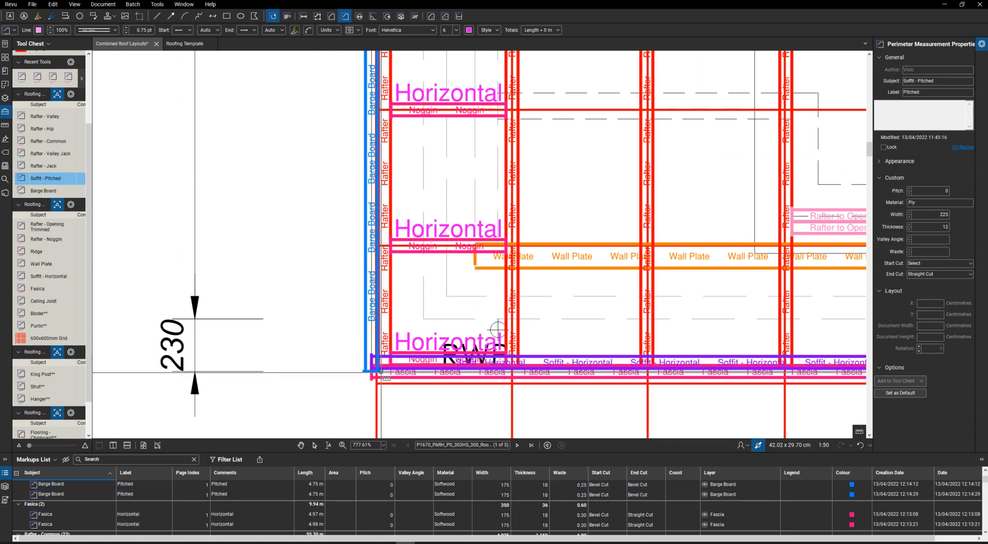
{"action": "scroll", "coordinate": [380, 372], "scroll_direction": "down", "scroll_amount": 9}
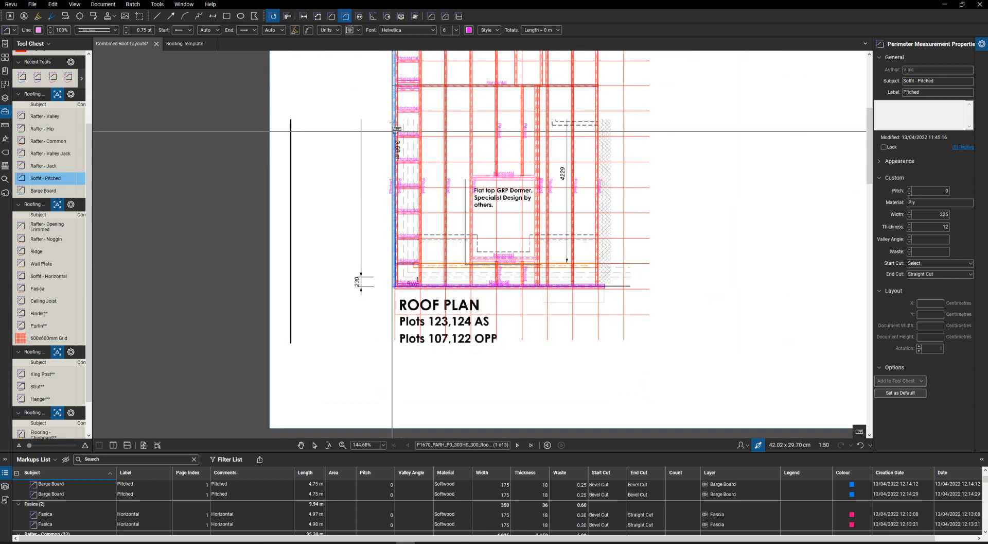
{"action": "scroll", "coordinate": [392, 132], "scroll_direction": "up", "scroll_amount": 10}
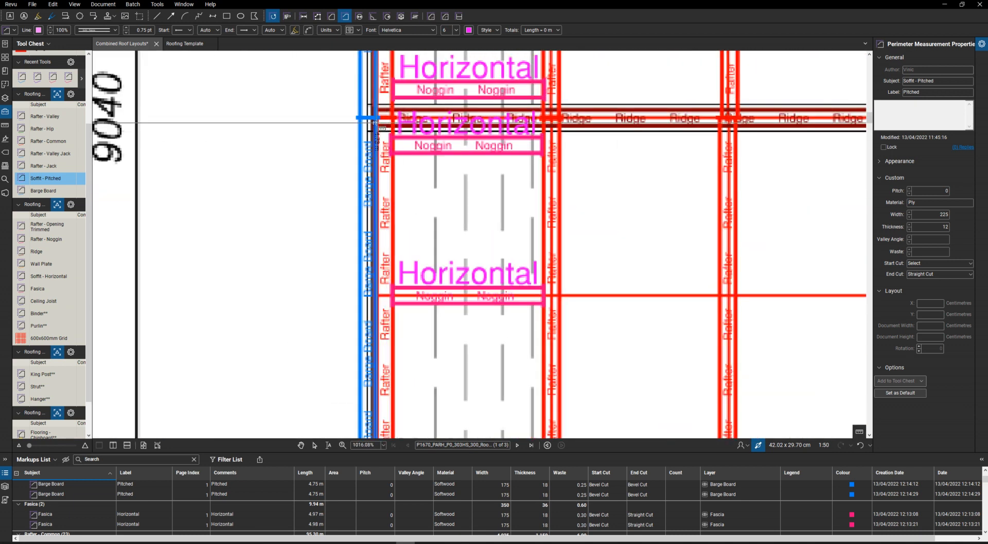
{"action": "double_click", "coordinate": [379, 118]}
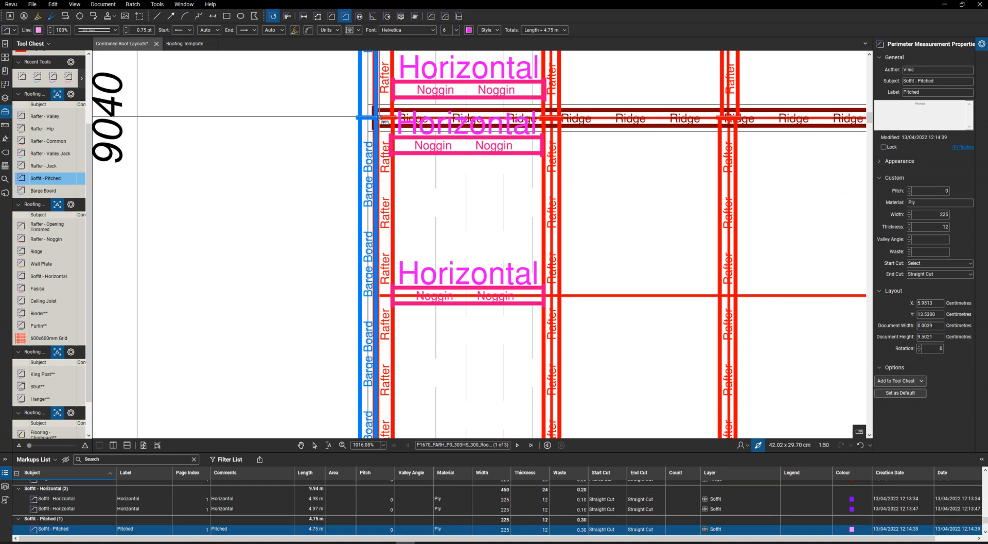
Step: Draw a second Soffit - Pitched member about 4.75 m long beside the upper barge board, between the ridge and the upper eaves corner
{"action": "scroll", "coordinate": [379, 117], "scroll_direction": "down", "scroll_amount": 15}
{"action": "scroll", "coordinate": [393, 114], "scroll_direction": "up", "scroll_amount": 10}
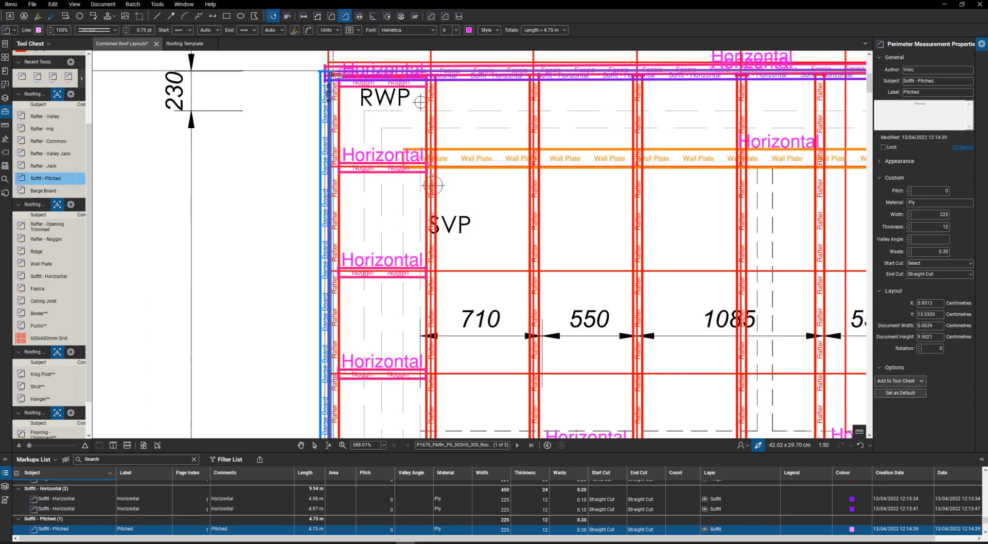
{"action": "scroll", "coordinate": [332, 72], "scroll_direction": "up", "scroll_amount": 3}
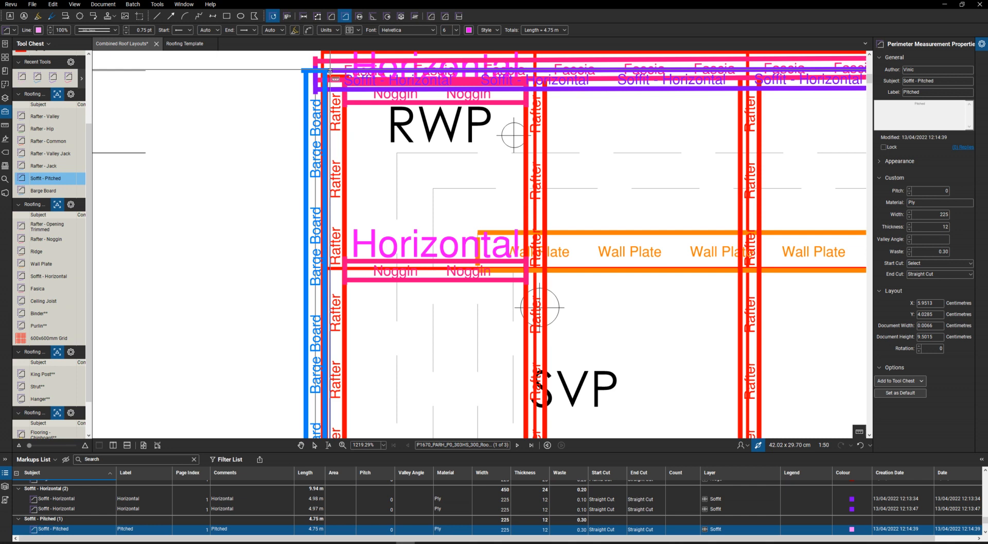
{"action": "double_click", "coordinate": [330, 71]}
{"action": "scroll", "coordinate": [309, 98], "scroll_direction": "down", "scroll_amount": 9}
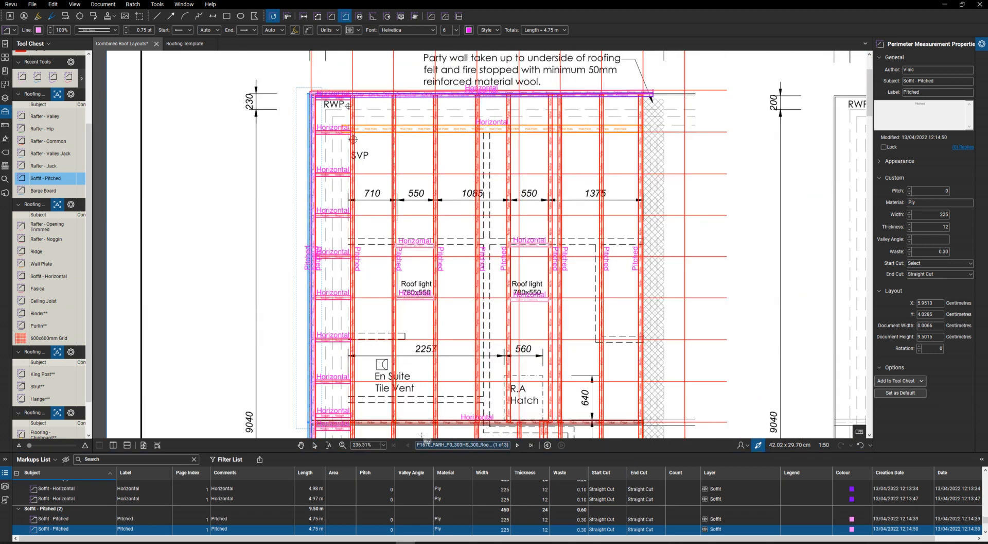
Step: Toggle the Soffit and Rafters layers off and back on to check which members each layer holds
{"action": "scroll", "coordinate": [309, 353], "scroll_direction": "up", "scroll_amount": 7}
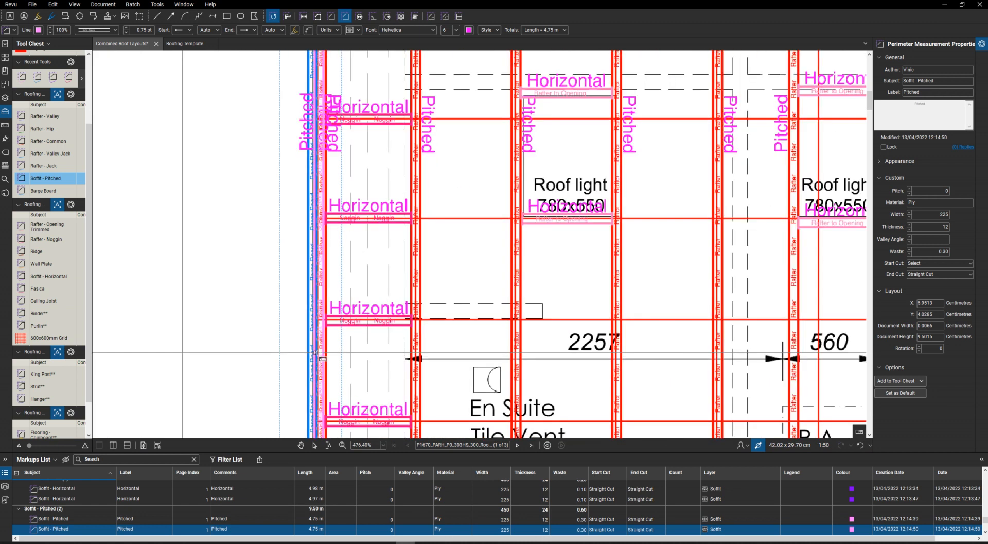
{"action": "left_click", "coordinate": [706, 520]}
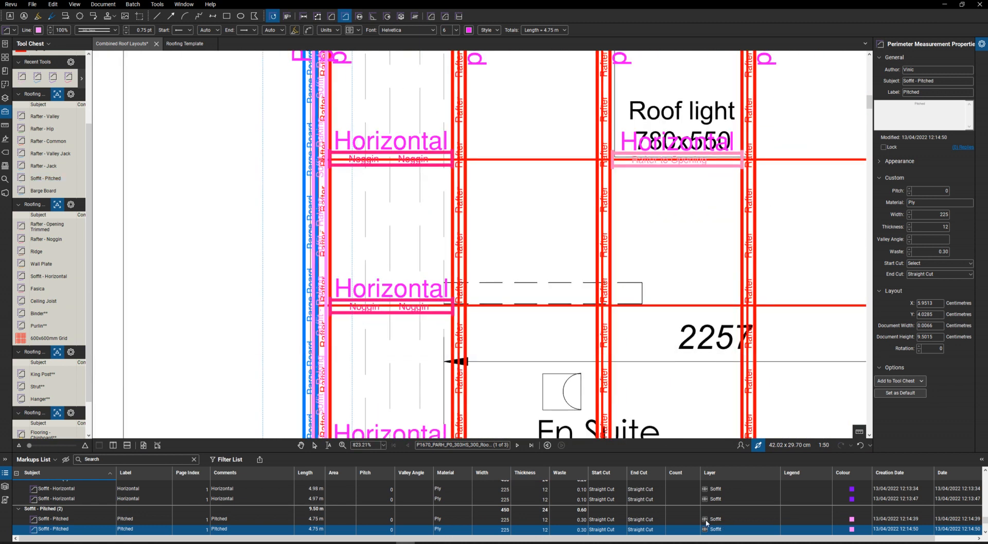
{"action": "left_click", "coordinate": [707, 520]}
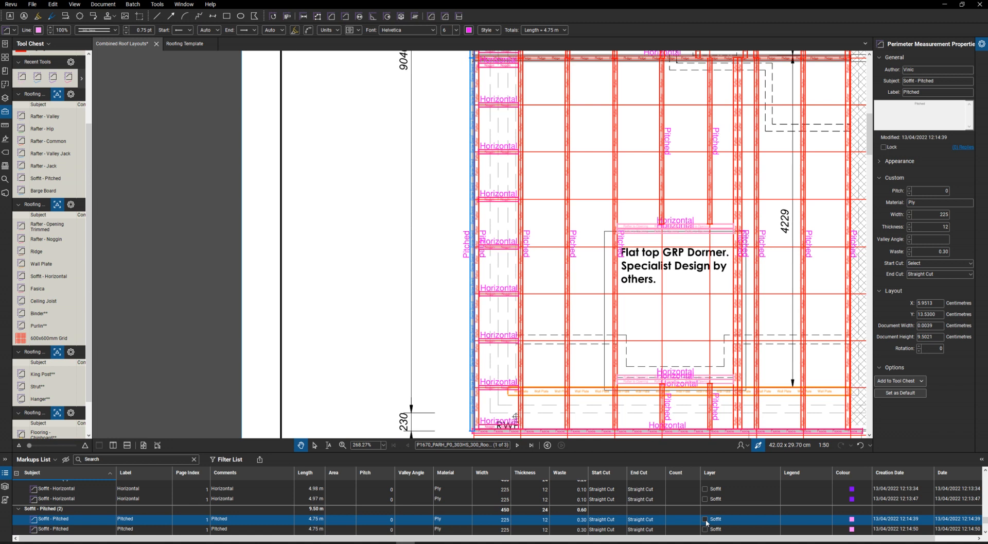
{"action": "scroll", "coordinate": [706, 514], "scroll_direction": "up", "scroll_amount": 5}
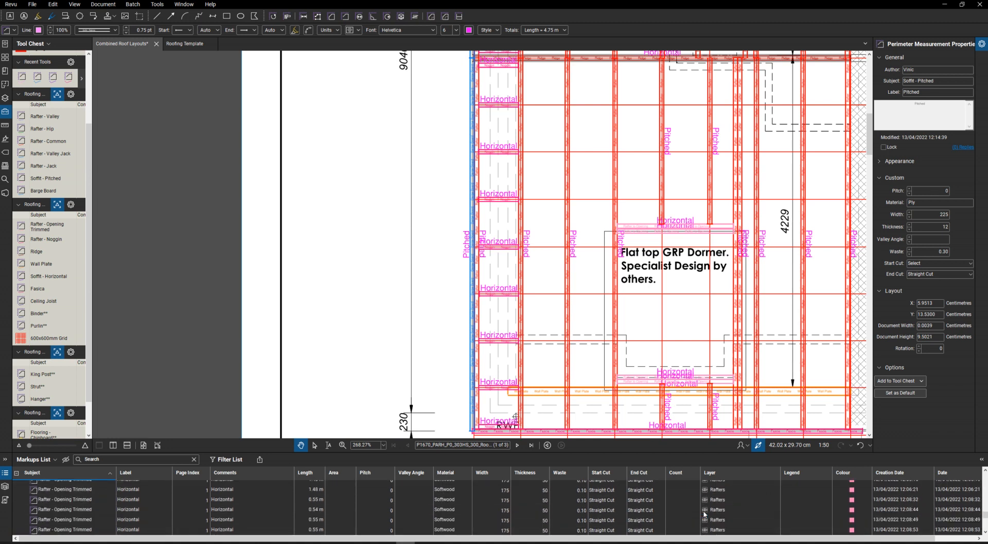
{"action": "left_click", "coordinate": [705, 511]}
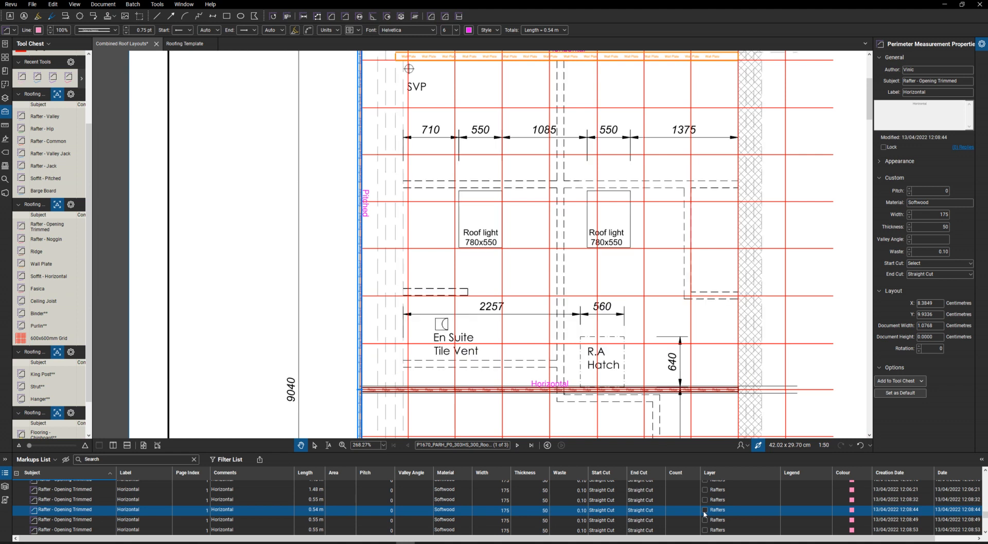
{"action": "left_click", "coordinate": [705, 510]}
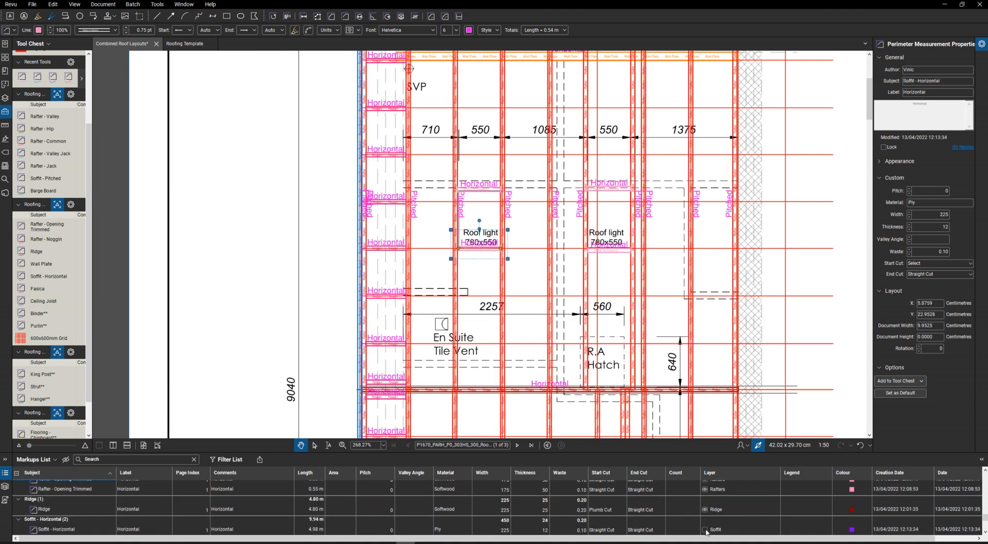
{"action": "left_click", "coordinate": [706, 529]}
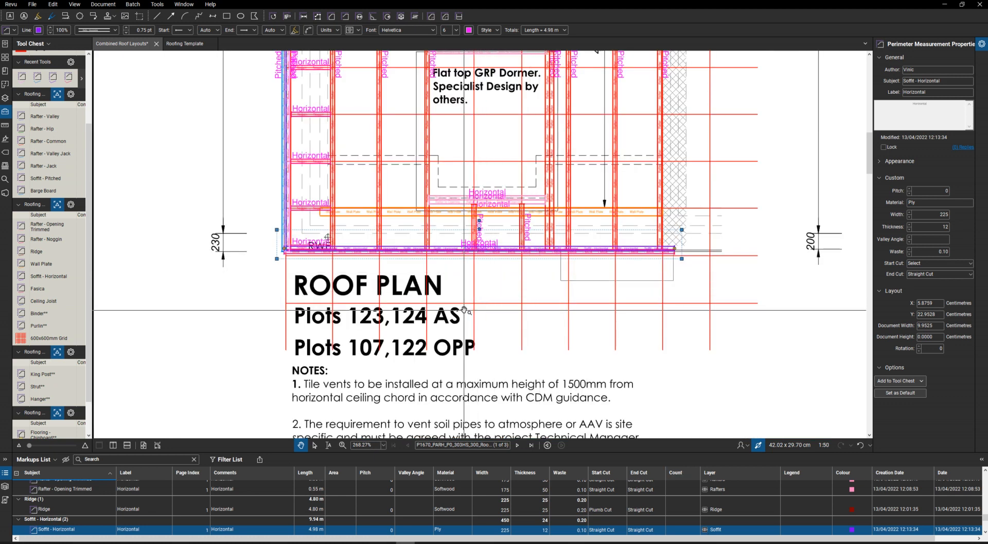
Step: Select the common rafter along the outer side of the dormer opening and examine where it meets the lower opening trimmers and wall plate
{"action": "scroll", "coordinate": [465, 309], "scroll_direction": "down", "scroll_amount": 3}
{"action": "scroll", "coordinate": [439, 175], "scroll_direction": "up", "scroll_amount": 2}
{"action": "scroll", "coordinate": [435, 178], "scroll_direction": "up", "scroll_amount": 2}
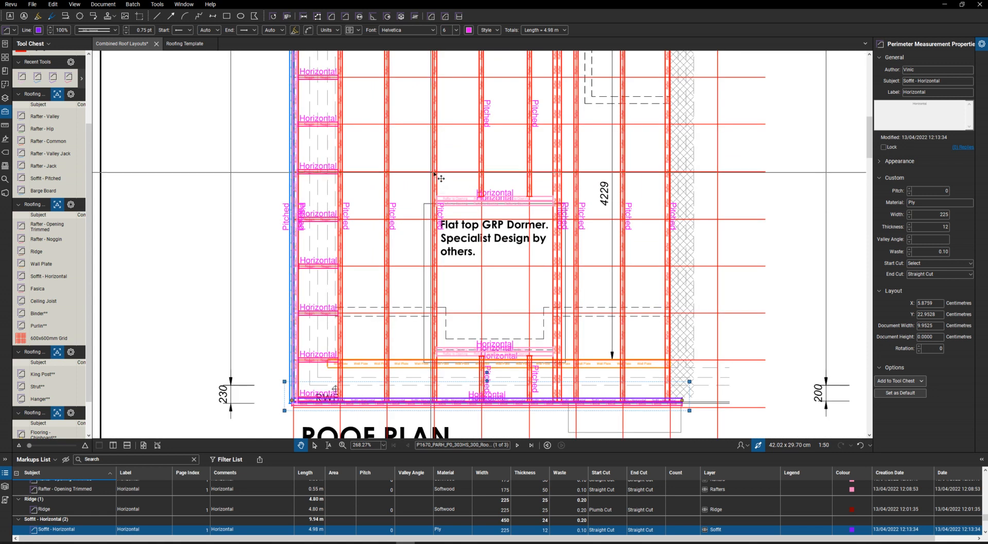
{"action": "left_click", "coordinate": [436, 180]}
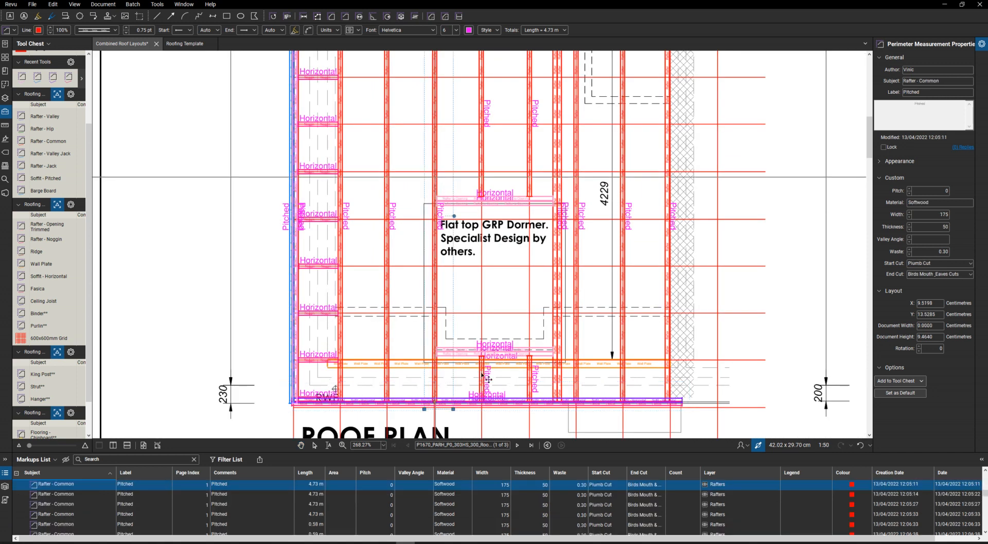
{"action": "scroll", "coordinate": [440, 384], "scroll_direction": "up", "scroll_amount": 5}
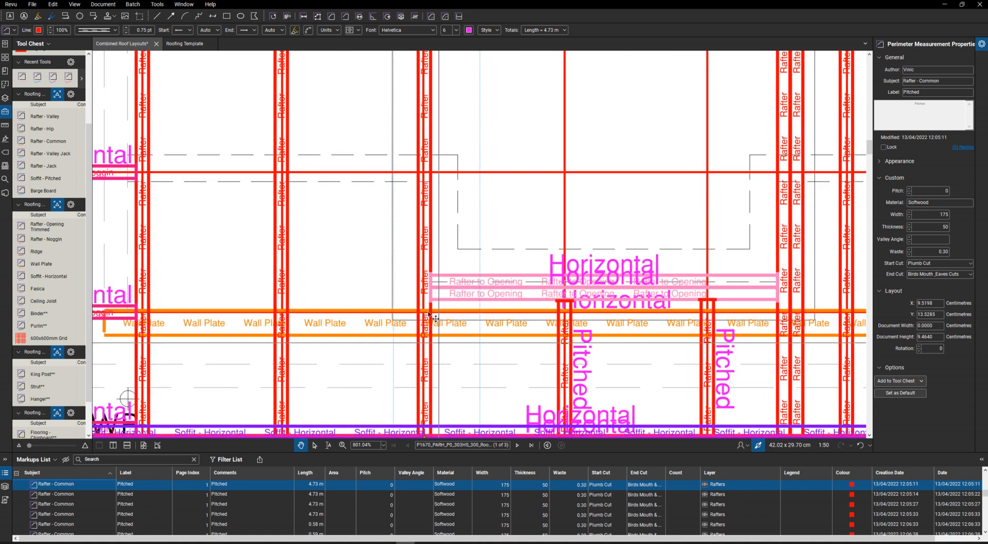
{"action": "scroll", "coordinate": [432, 306], "scroll_direction": "down", "scroll_amount": 2}
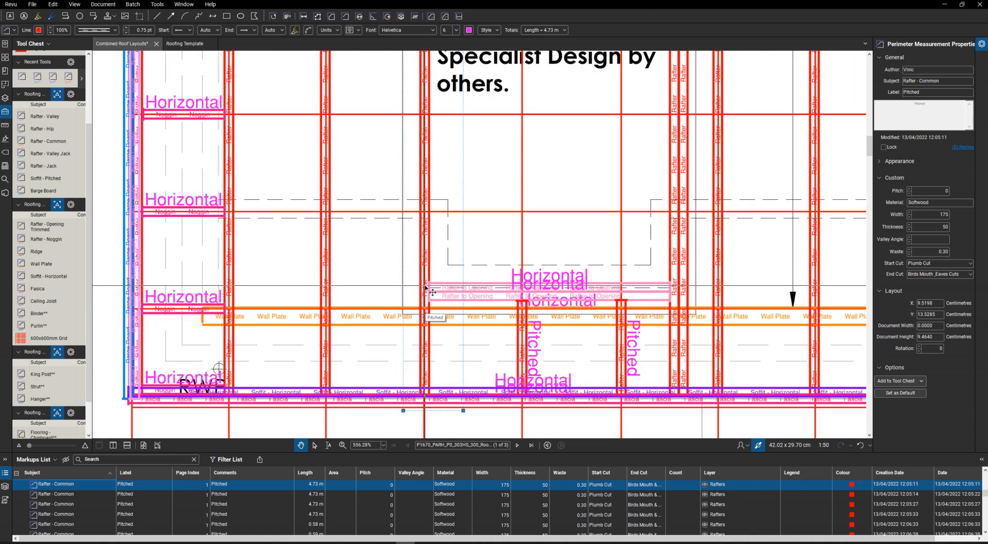
Step: Move the common rafter beside the dormer opening outward by about one rafter thickness and copy it back beside itself to form a double rafter
{"action": "left_click_drag", "start_coordinate": [426, 287], "coordinate": [415, 288]}
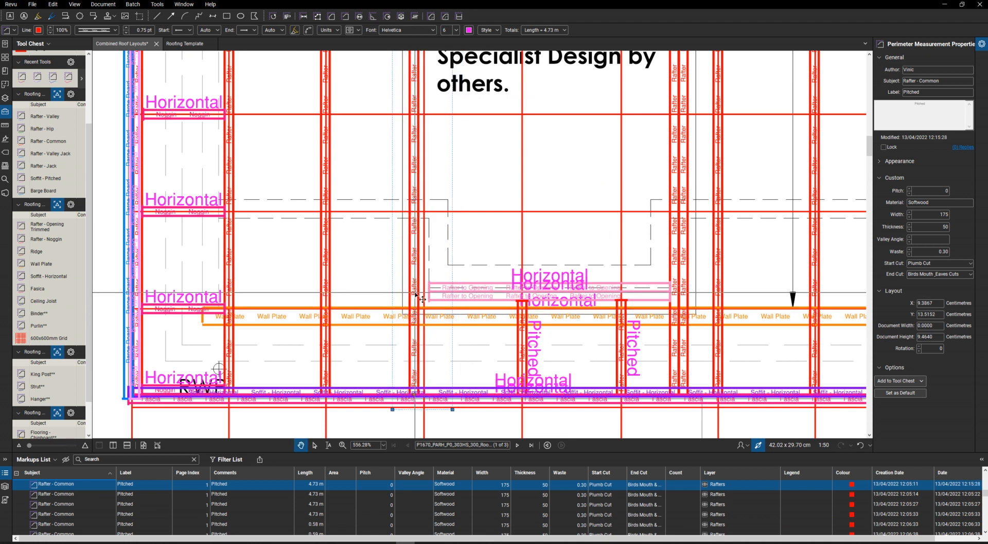
{"action": "left_click_drag", "start_coordinate": [415, 293], "coordinate": [425, 293]}
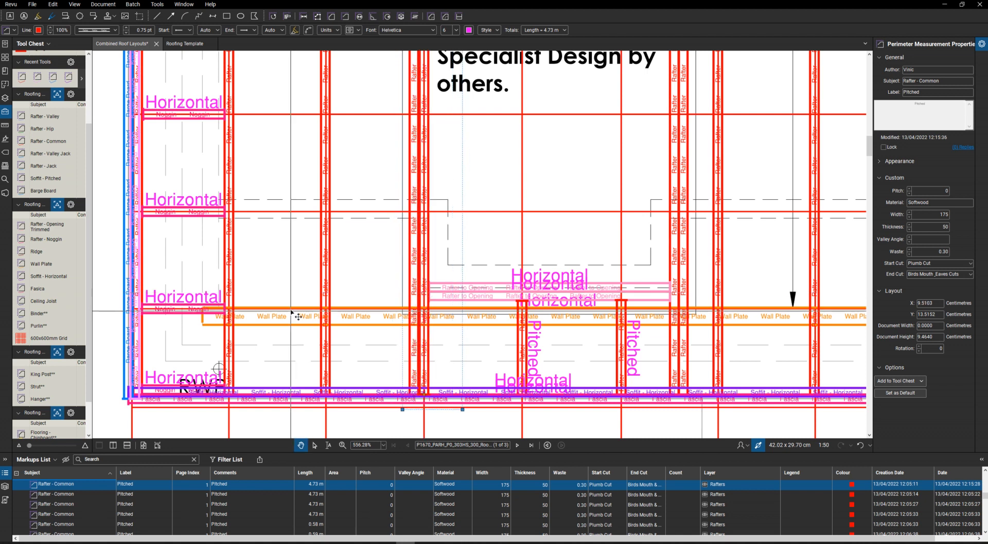
{"action": "scroll", "coordinate": [298, 317], "scroll_direction": "down", "scroll_amount": 6}
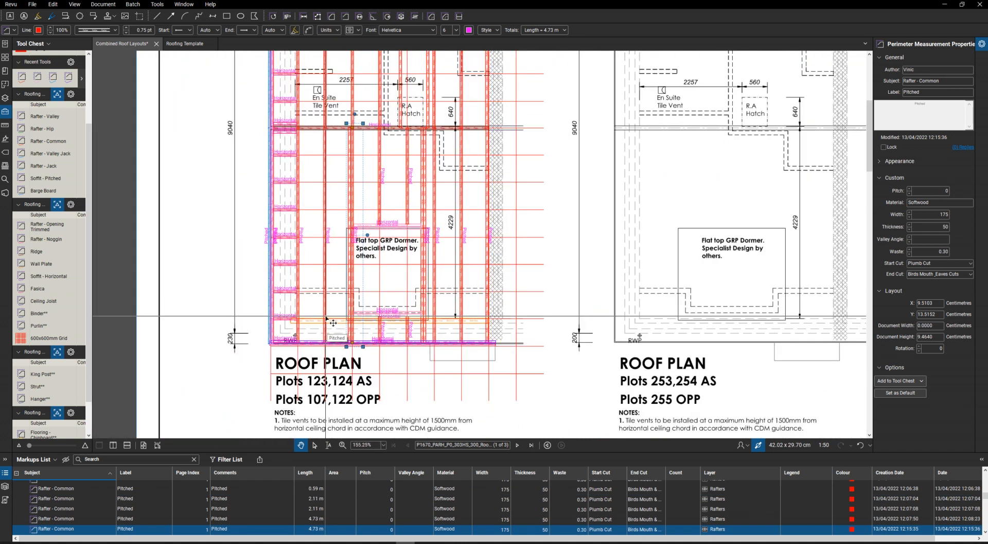
{"action": "scroll", "coordinate": [326, 318], "scroll_direction": "down", "scroll_amount": 2}
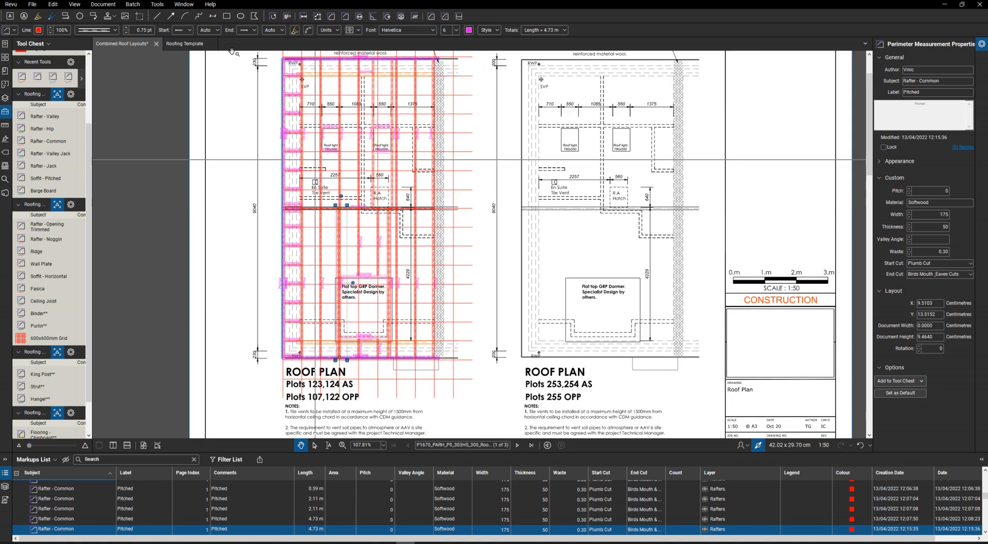
Step: Save the PDF and export its markup summary as the CSV file Combined Roof Layouts, covering all pages with Markups & Totals
{"action": "key", "text": "ctrl+s"}
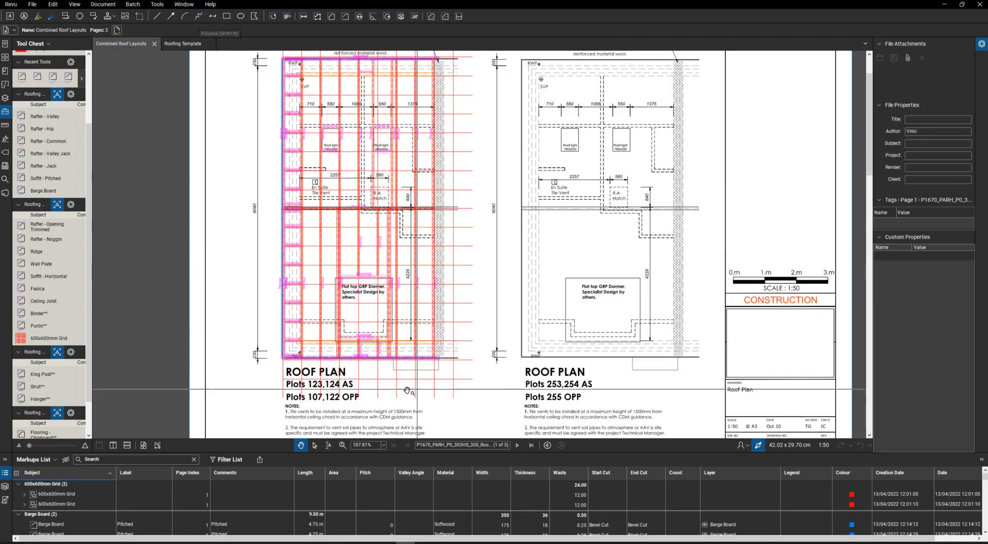
{"action": "left_click", "coordinate": [261, 460]}
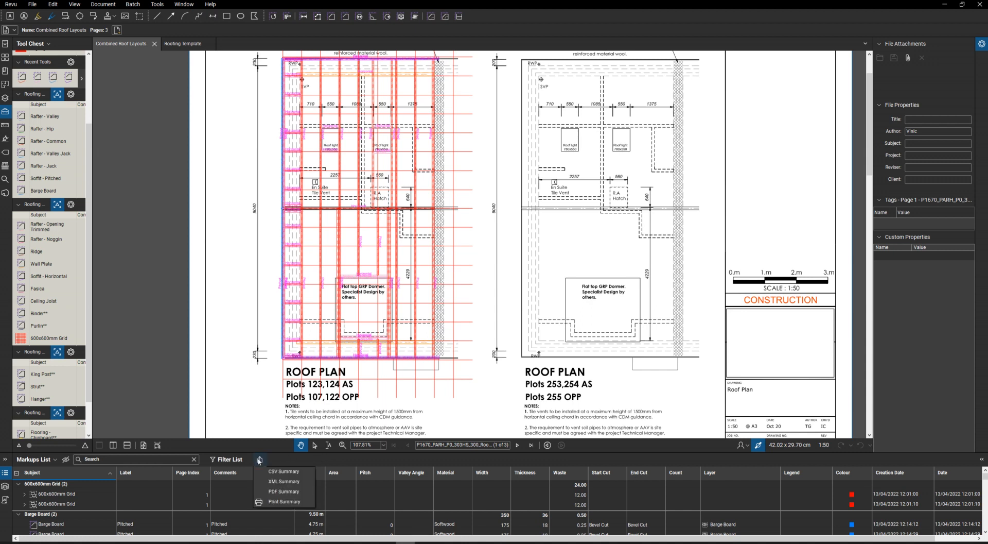
{"action": "left_click", "coordinate": [294, 473]}
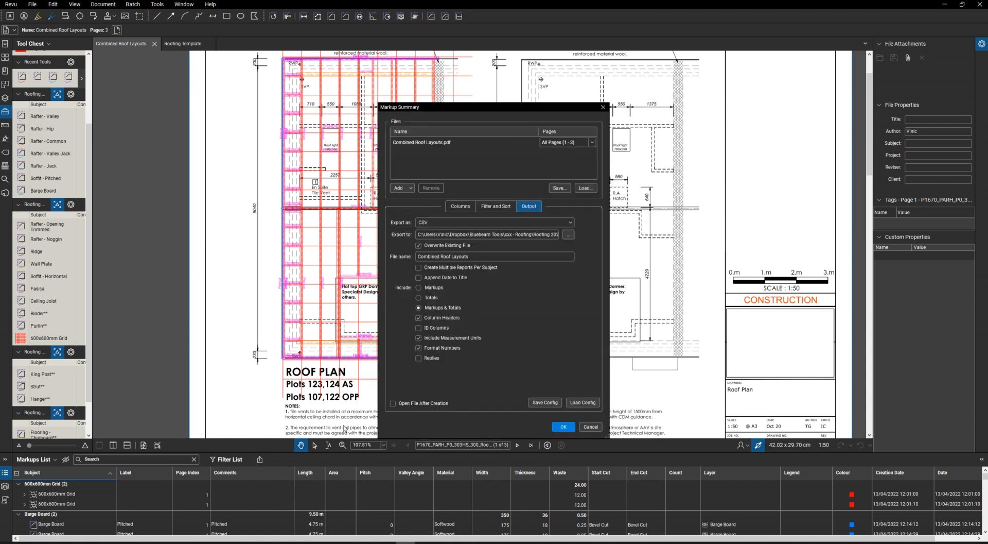
{"action": "left_click", "coordinate": [563, 426]}
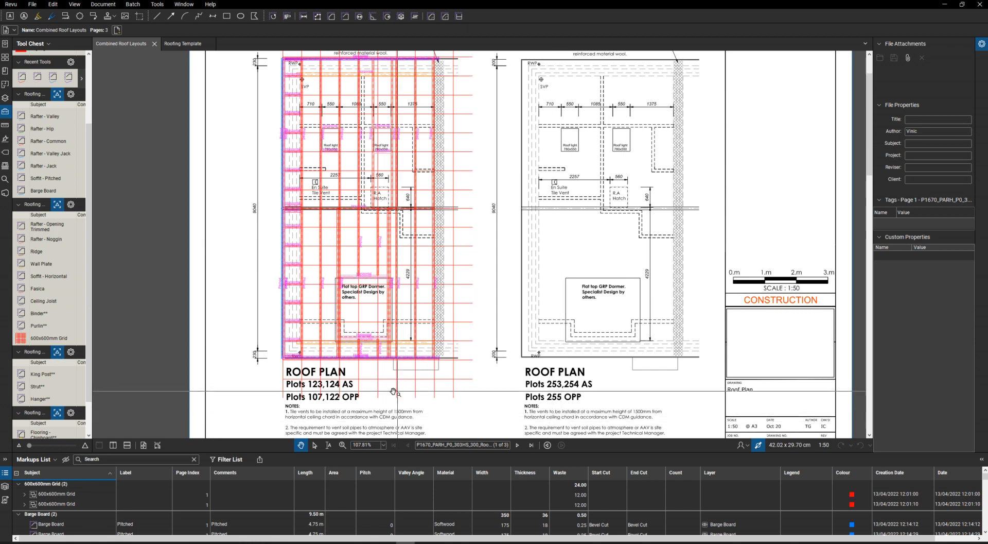
Step: Switch to the Roofing - Carpentry workbook in Excel and review the CSV file path plus the Values and Materials sheets
{"action": "left_click", "coordinate": [253, 543]}
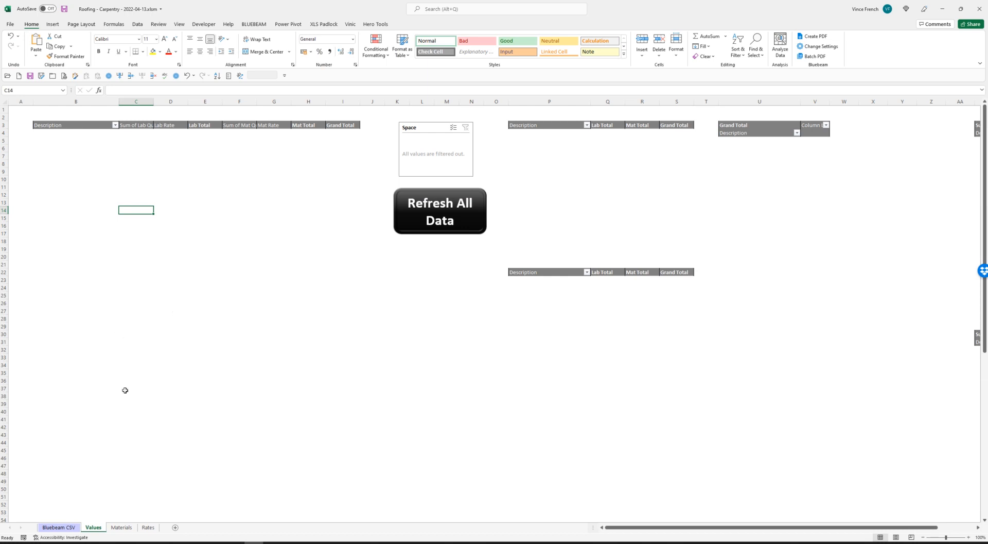
{"action": "left_click", "coordinate": [69, 528]}
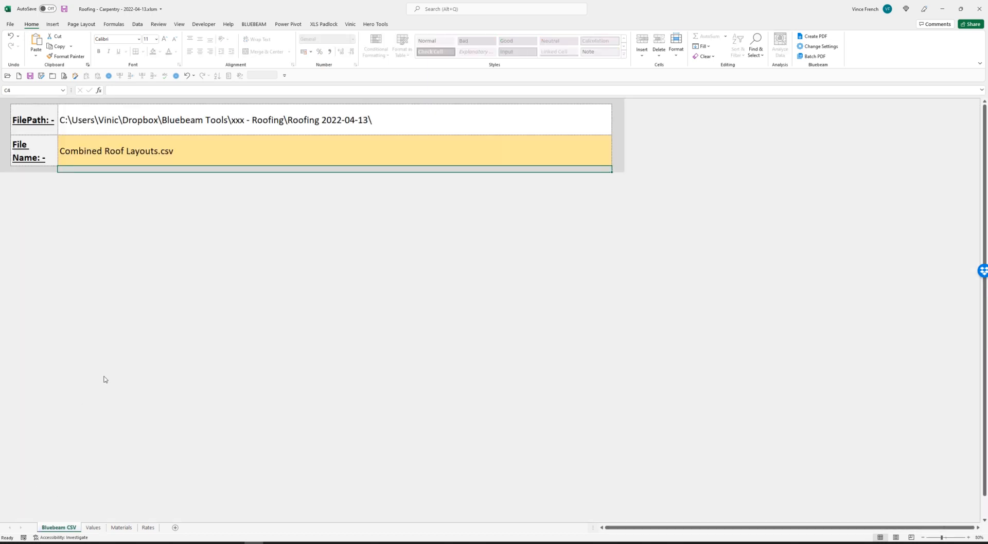
{"action": "left_click", "coordinate": [99, 529]}
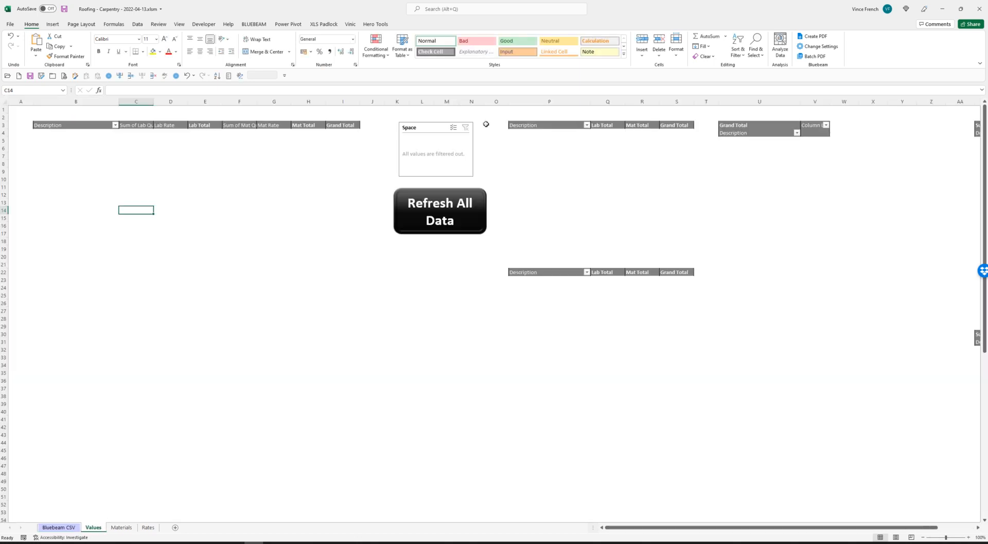
{"action": "left_click", "coordinate": [122, 528]}
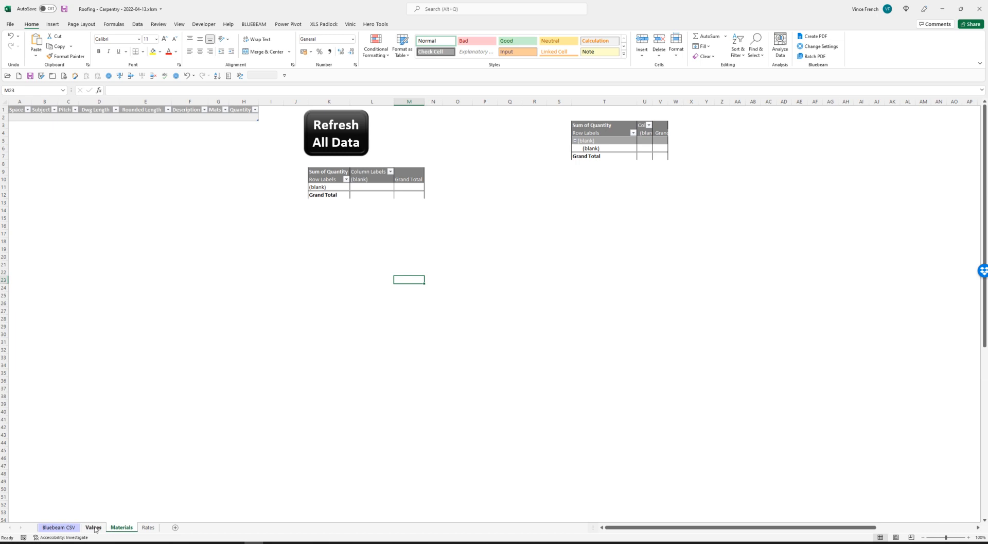
Step: On the Rates sheet, copy the Softwood, 150x50mm row and paste it as values directly below the last timber in the material cost table
{"action": "left_click", "coordinate": [149, 527]}
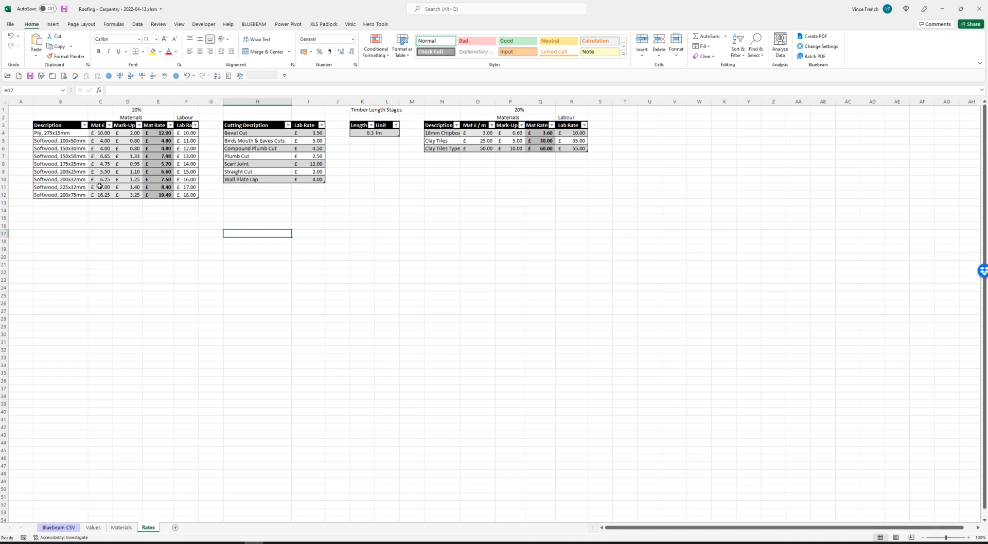
{"action": "left_click", "coordinate": [72, 155]}
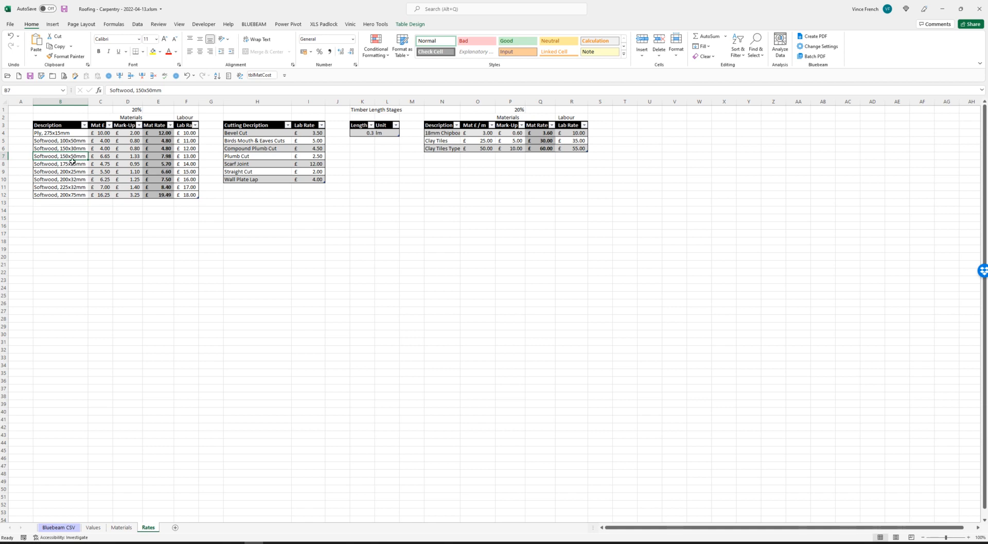
{"action": "left_click_drag", "start_coordinate": [57, 156], "coordinate": [182, 156]}
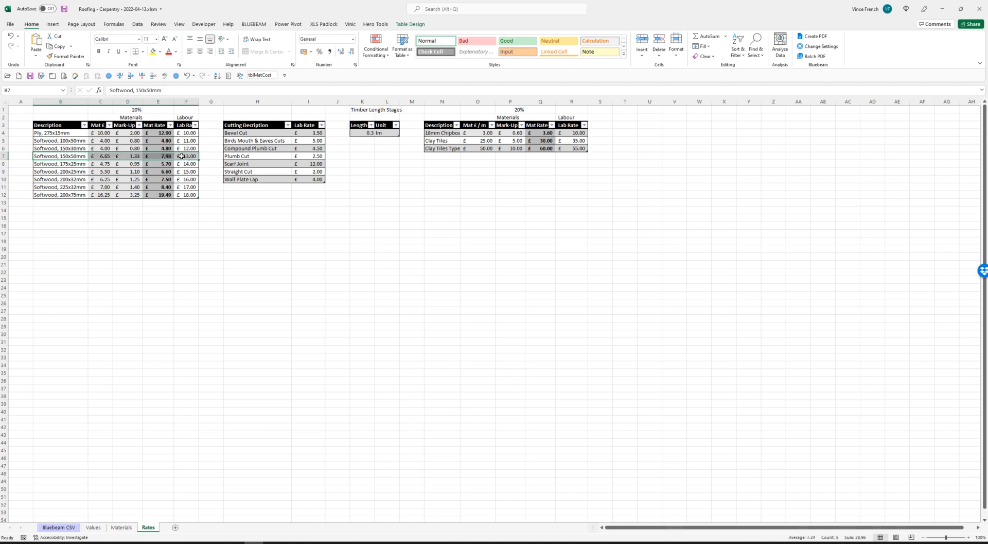
{"action": "right_click", "coordinate": [181, 156]}
{"action": "left_click", "coordinate": [198, 183]}
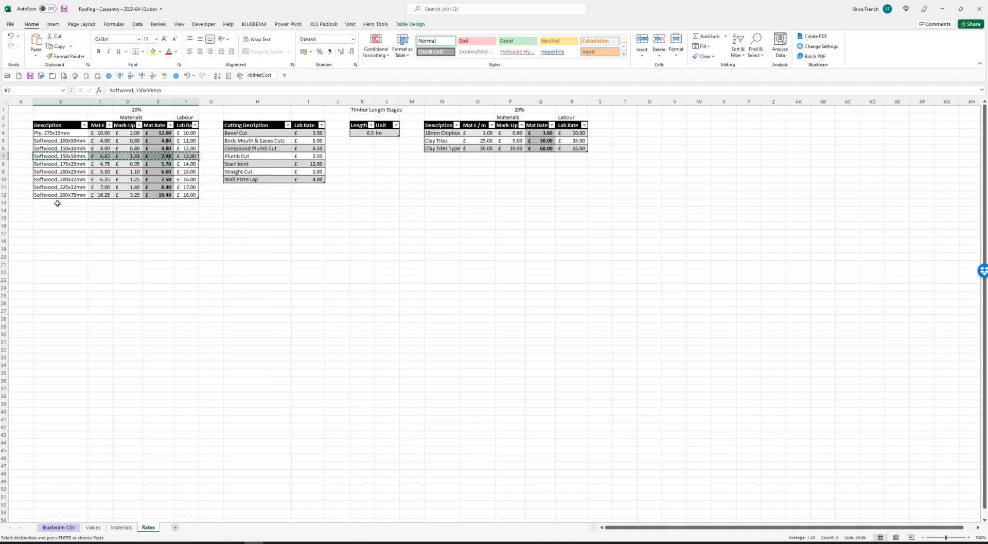
{"action": "right_click", "coordinate": [57, 203]}
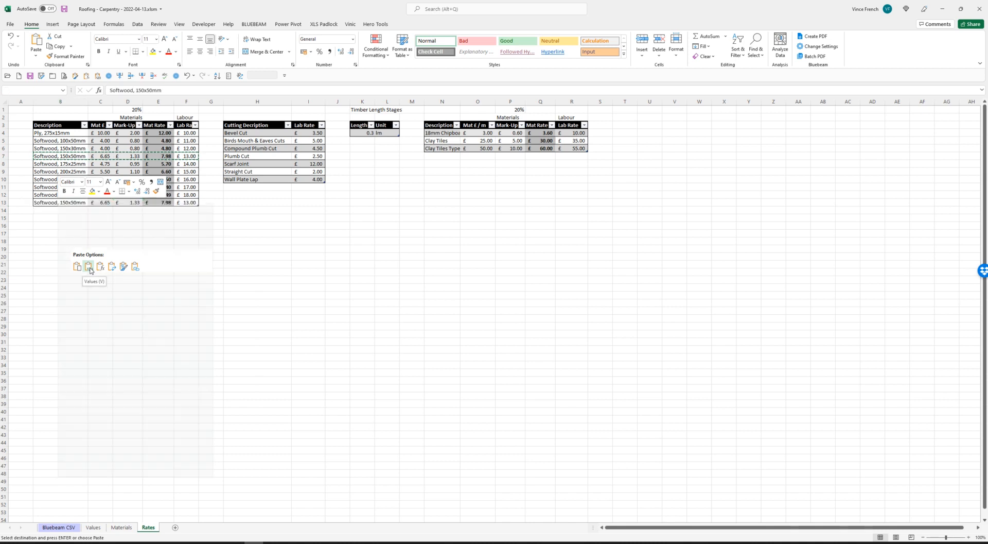
{"action": "left_click", "coordinate": [88, 267]}
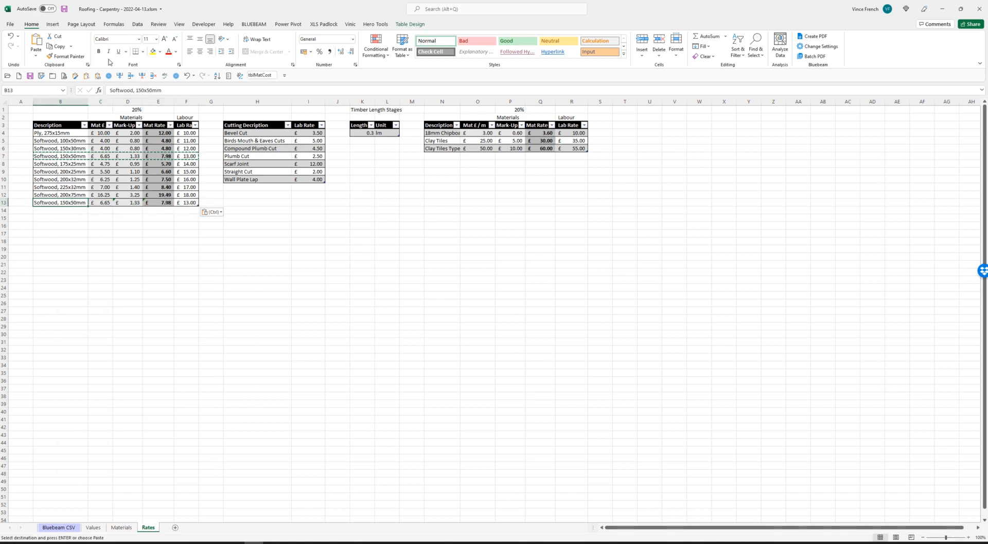
{"action": "key", "text": "Escape"}
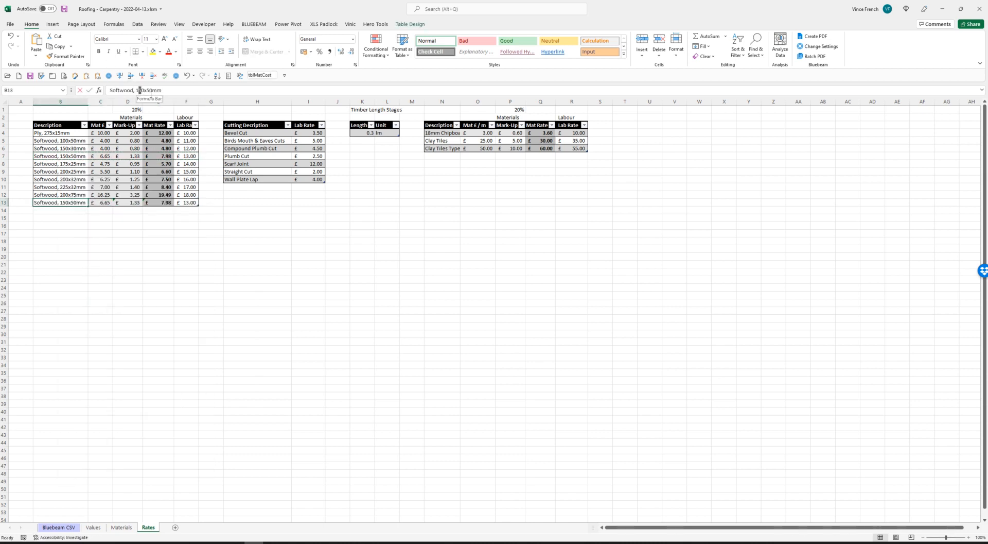
Step: Rename the description of the pasted softwood row to Softwood, 175x50mm
{"action": "left_click", "coordinate": [139, 90]}
{"action": "key", "text": "Delete"}
{"action": "type", "text": "7"}
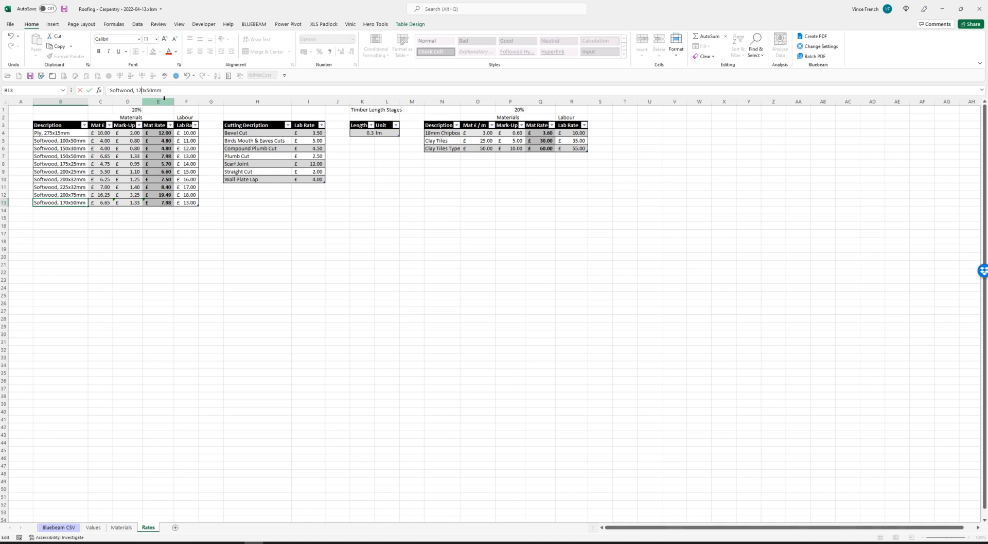
{"action": "key", "text": "Delete"}
{"action": "type", "text": "5"}
{"action": "key", "text": "Return"}
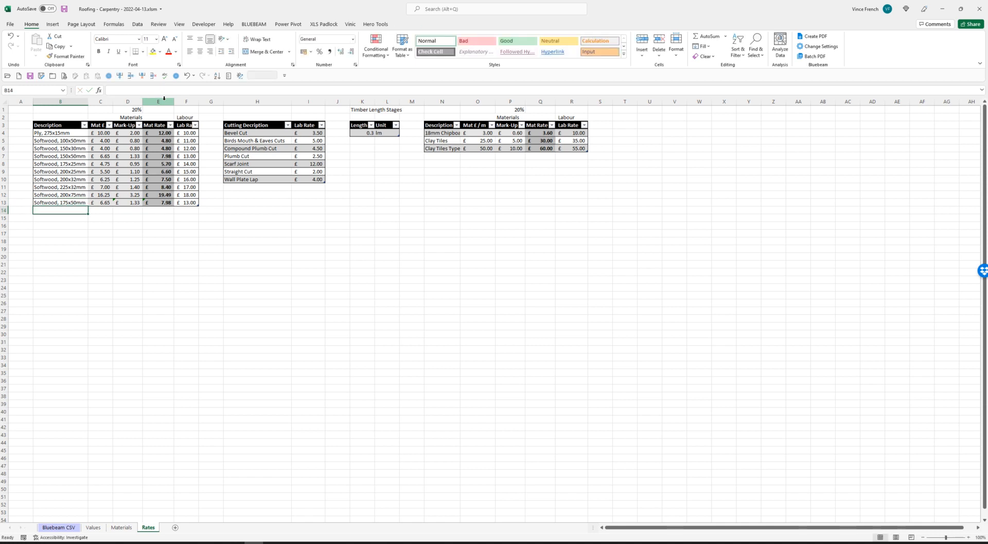
Step: Refresh all workbook data from the Values sheet and check the imported timber list on the Materials sheet
{"action": "left_click", "coordinate": [93, 526]}
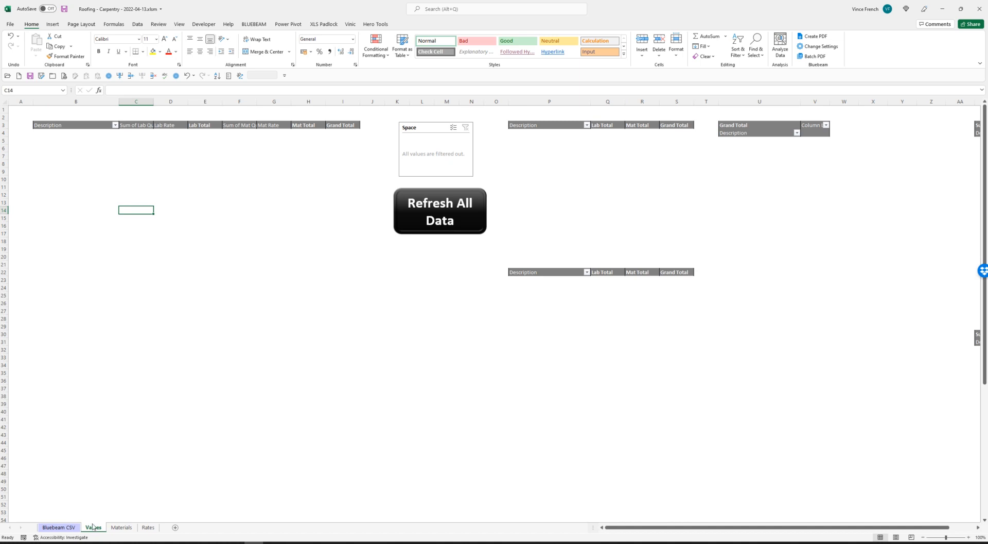
{"action": "left_click", "coordinate": [458, 217]}
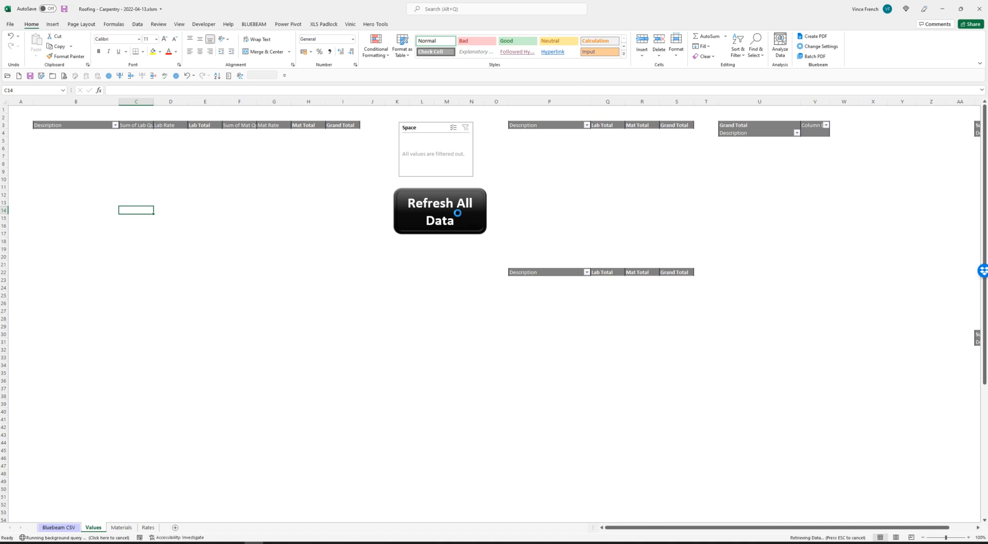
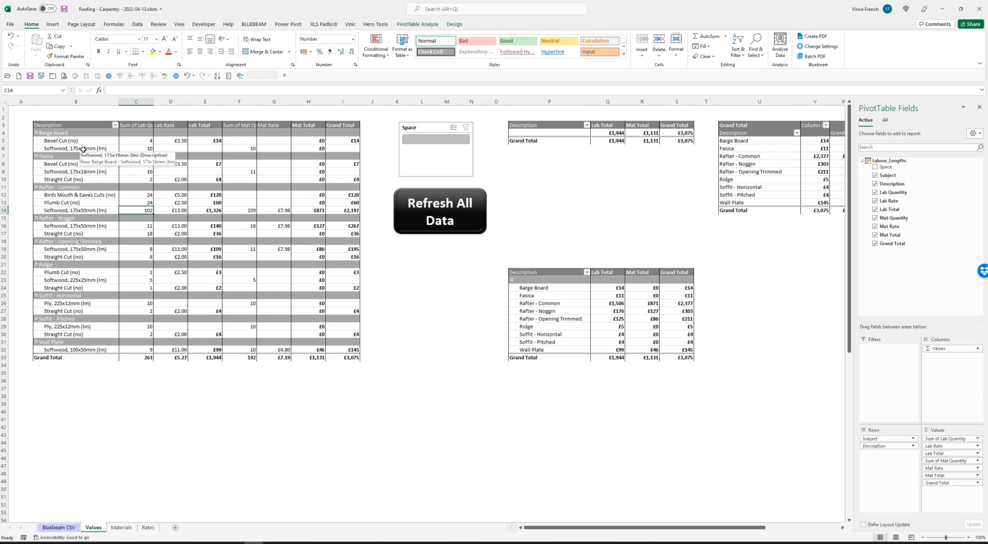
{"action": "left_click", "coordinate": [125, 528]}
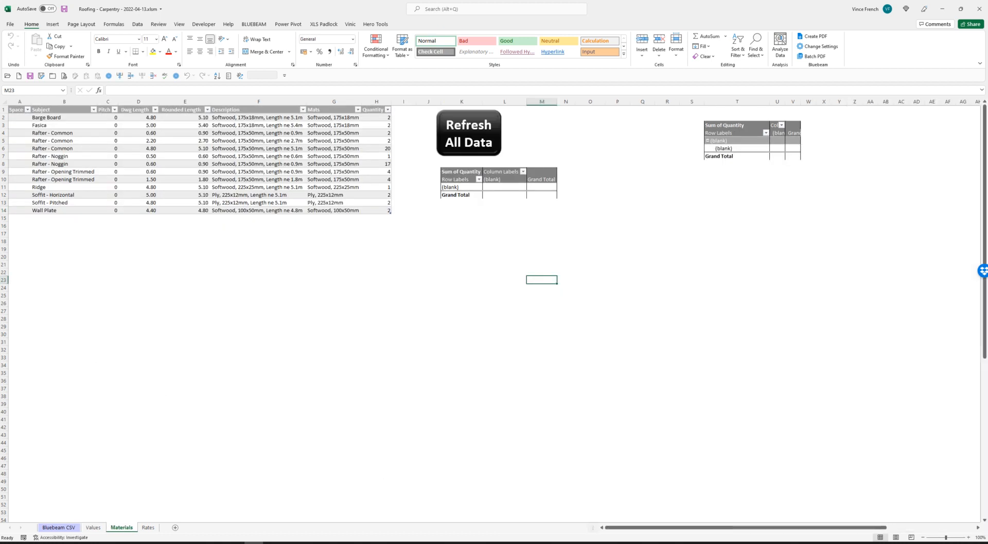
Step: On the Rates sheet, copy the Ply, 275x15mm row and paste it as values below the Softwood, 175x50mm row
{"action": "left_click", "coordinate": [148, 527]}
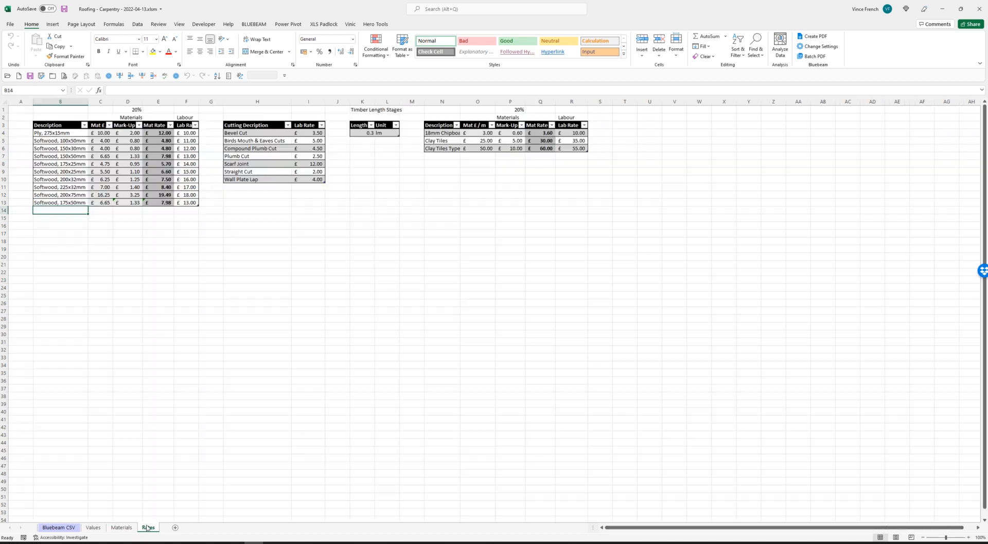
{"action": "left_click", "coordinate": [56, 131]}
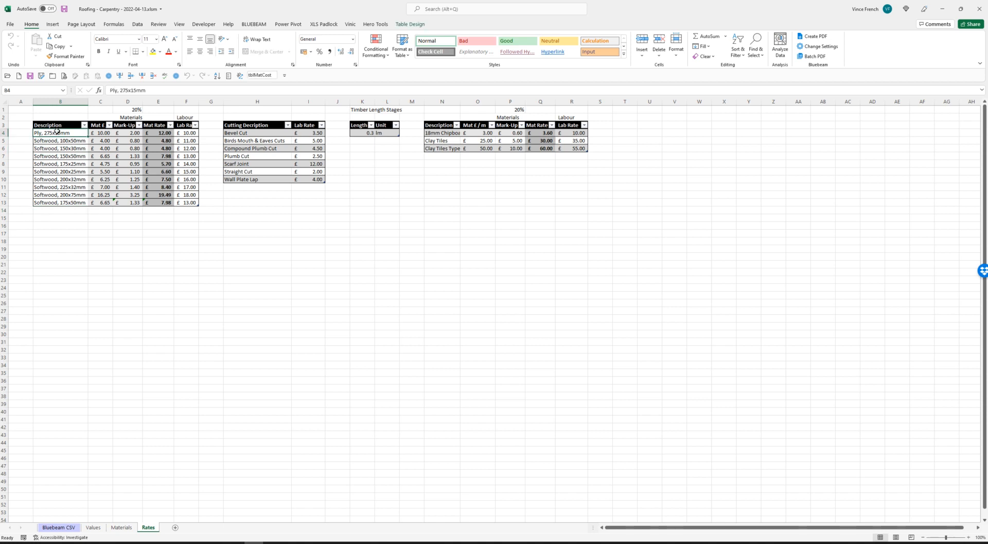
{"action": "left_click_drag", "start_coordinate": [59, 131], "coordinate": [179, 132]}
{"action": "right_click", "coordinate": [180, 132]}
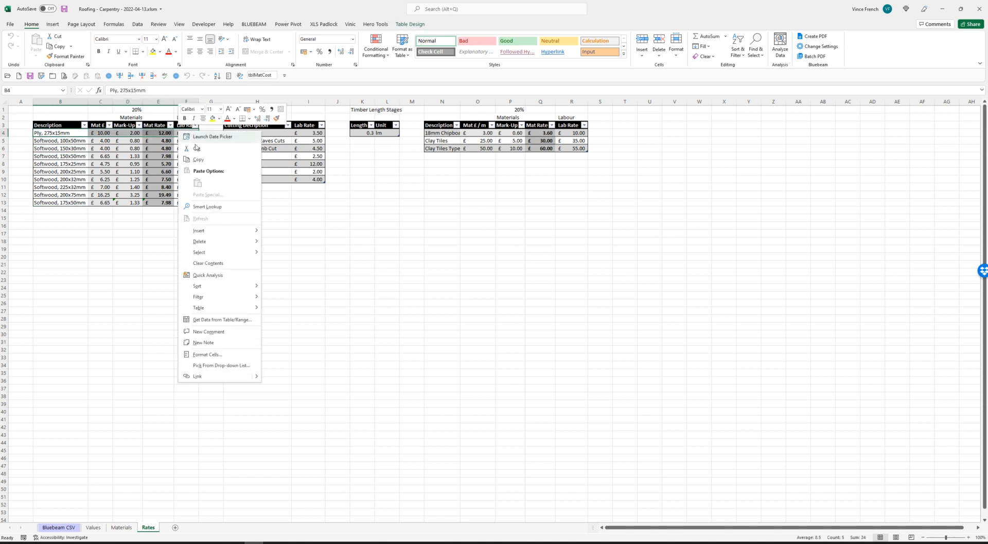
{"action": "left_click", "coordinate": [198, 159]}
{"action": "left_click", "coordinate": [66, 210]}
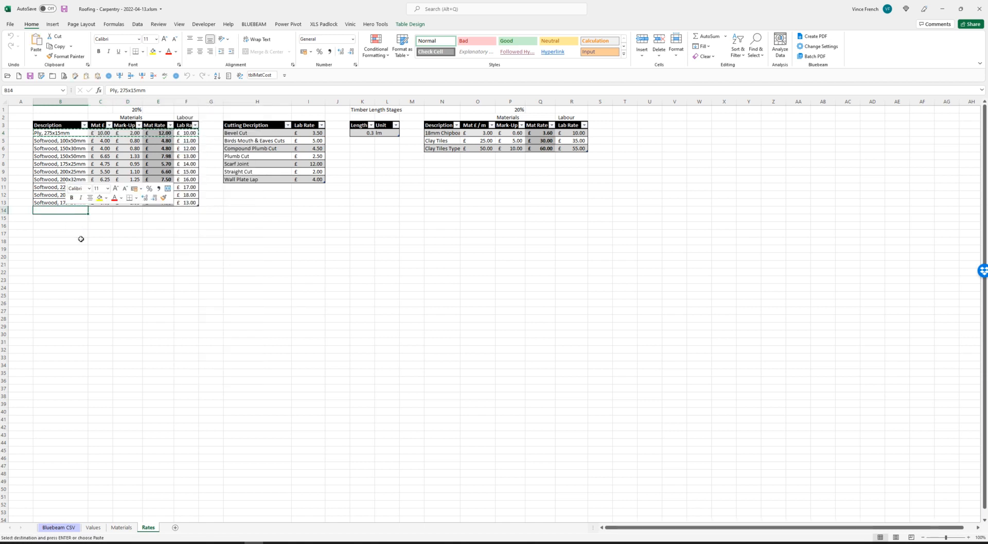
{"action": "right_click", "coordinate": [66, 210]}
{"action": "left_click", "coordinate": [96, 276]}
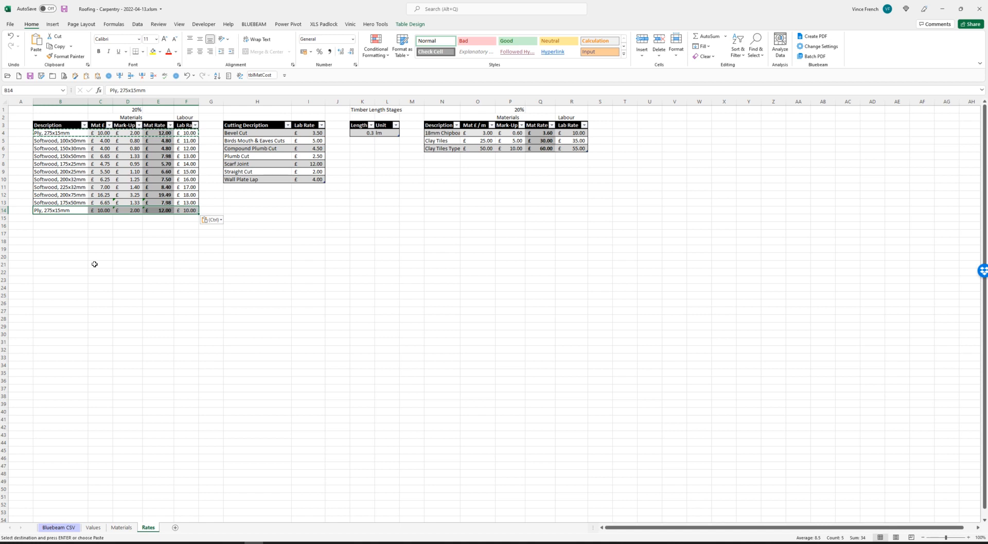
Step: Rename the description of the pasted ply row to Ply, 175x15mm
{"action": "left_click", "coordinate": [122, 90]}
{"action": "key", "text": "BackSpace"}
{"action": "type", "text": "1"}
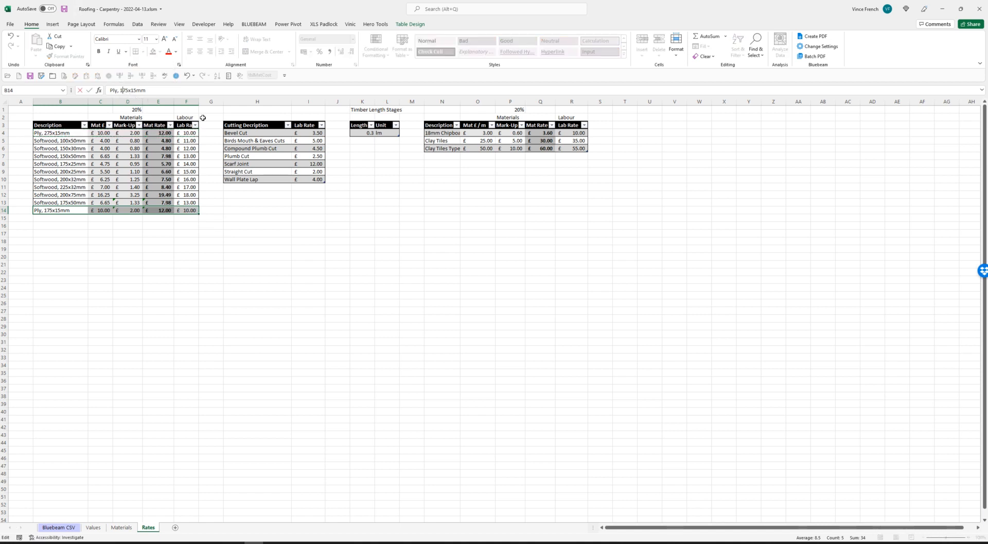
{"action": "key", "text": "Tab"}
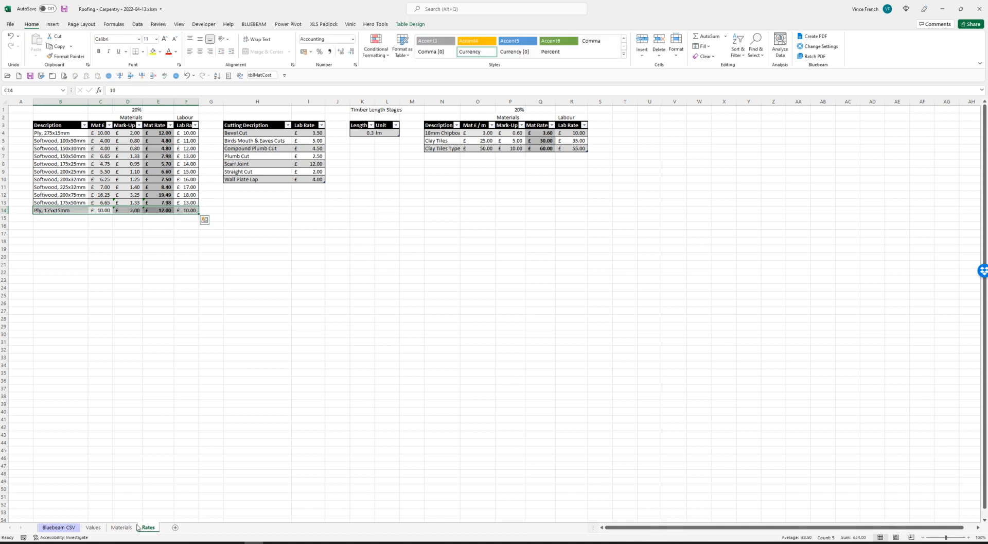
Step: Compare the timber sizes listed on the Materials and Values sheets with the descriptions in the Rates table
{"action": "left_click", "coordinate": [122, 528]}
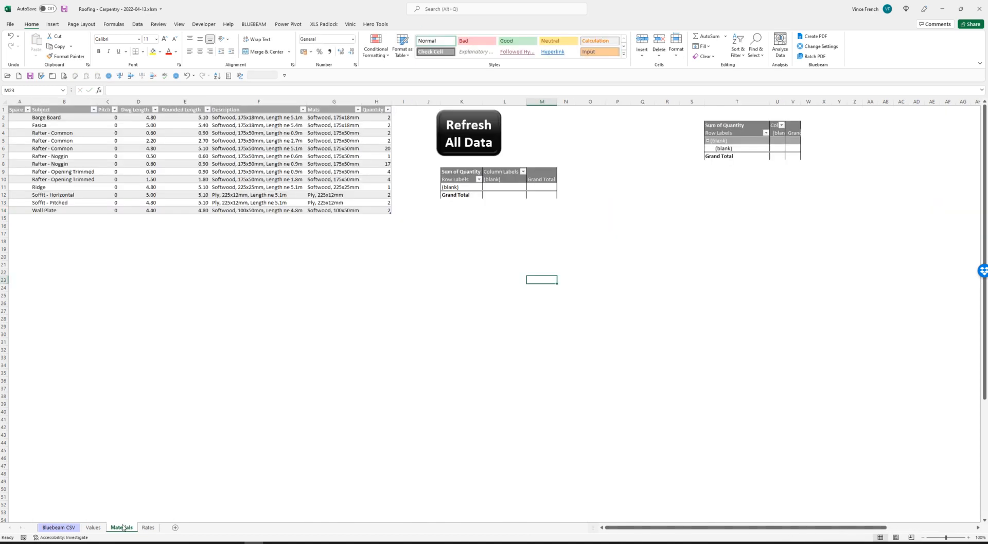
{"action": "left_click", "coordinate": [94, 529]}
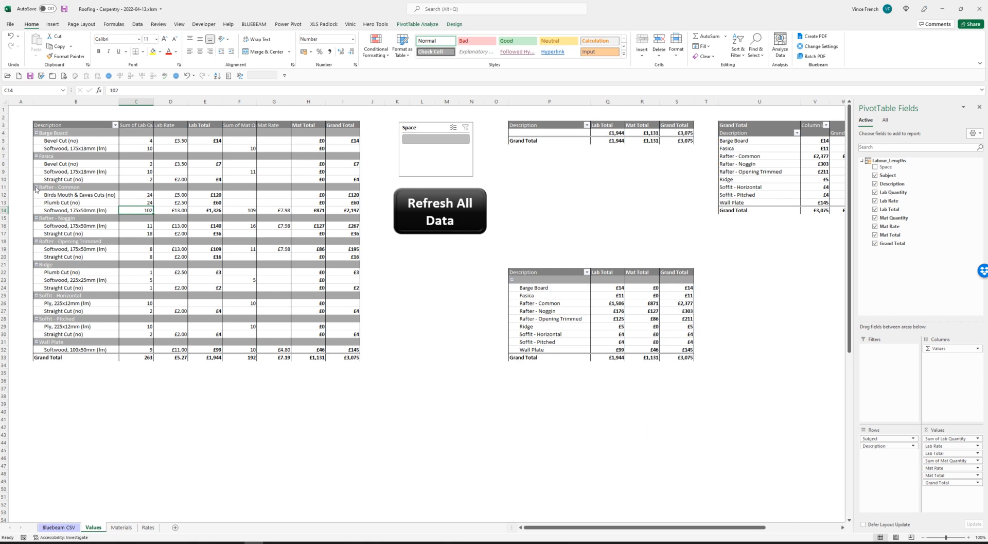
{"action": "left_click", "coordinate": [149, 528]}
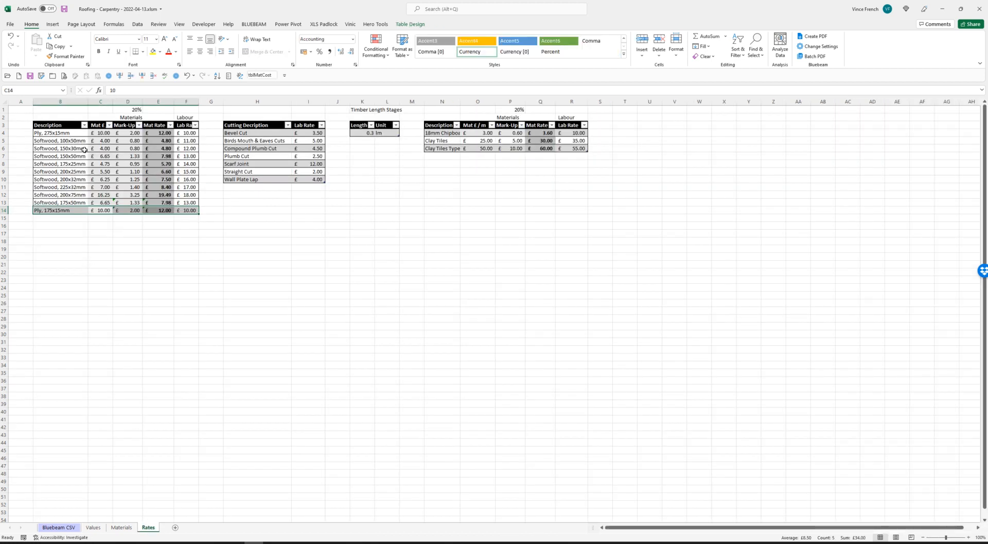
Step: On the Rates sheet, copy the Softwood, 175x25mm row and paste it as values below the Ply, 175x15mm row
{"action": "left_click", "coordinate": [65, 164]}
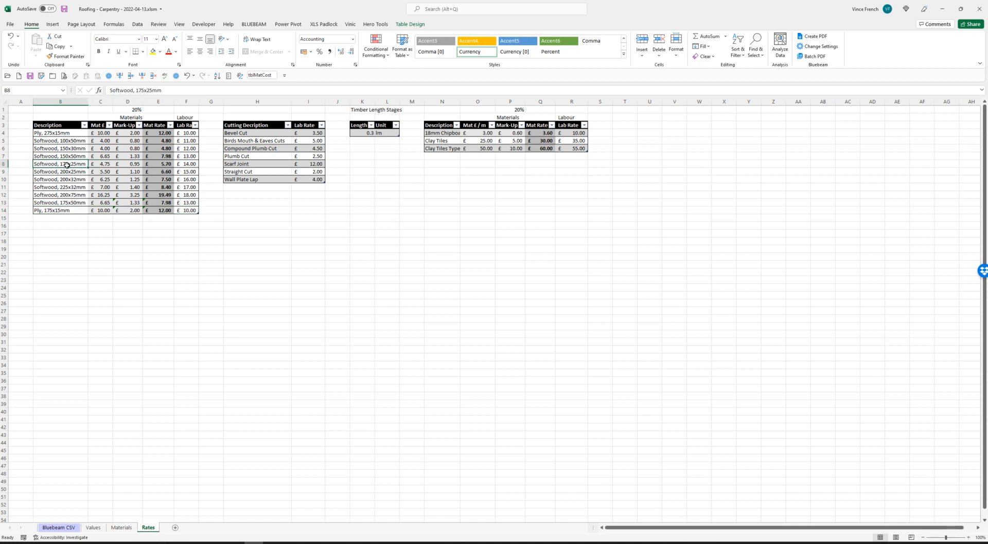
{"action": "left_click_drag", "start_coordinate": [66, 165], "coordinate": [182, 165]}
{"action": "right_click", "coordinate": [181, 165]}
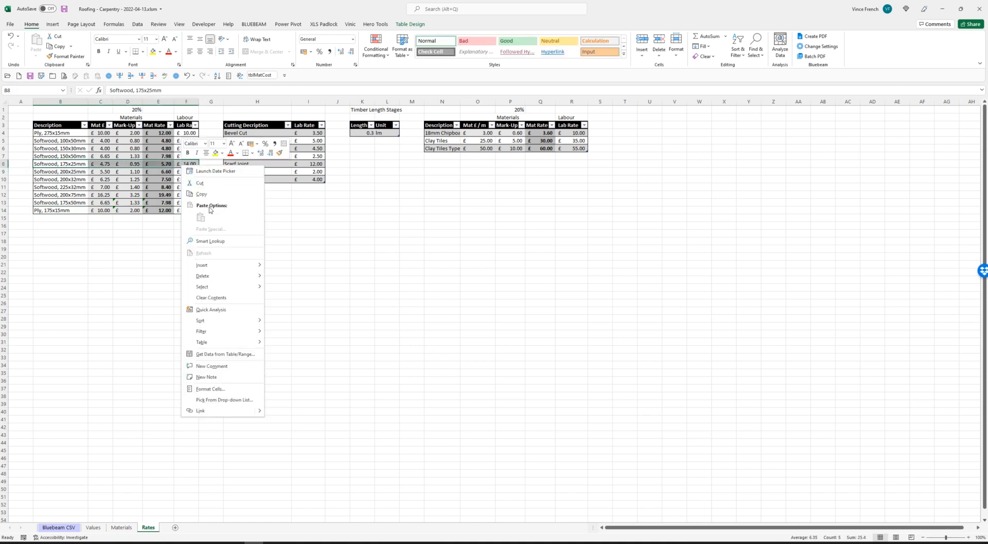
{"action": "left_click", "coordinate": [200, 194]}
{"action": "right_click", "coordinate": [56, 217]}
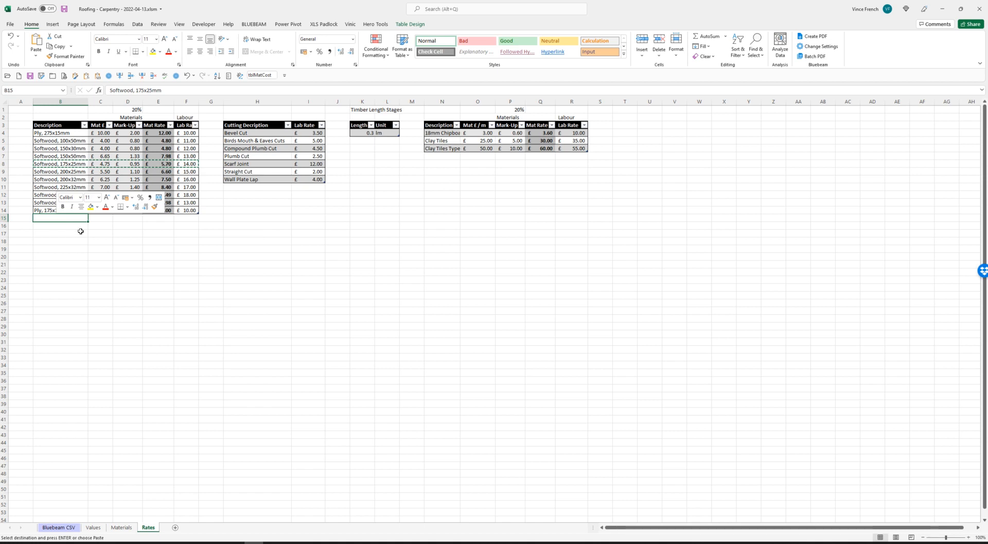
{"action": "left_click", "coordinate": [88, 280]}
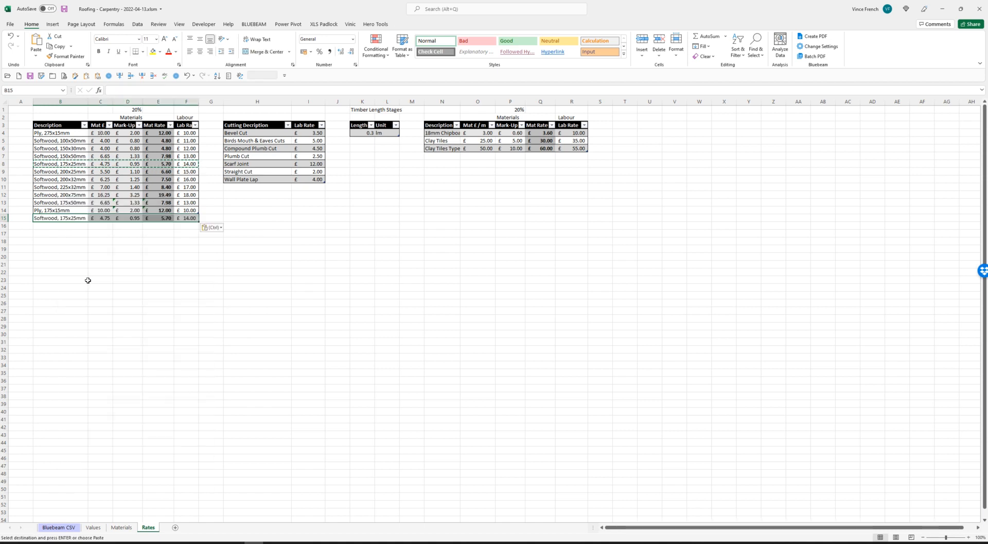
{"action": "key", "text": "Escape"}
Step: Rename the description of the pasted softwood row to Softwood, 175x18mm
{"action": "left_click", "coordinate": [154, 91]}
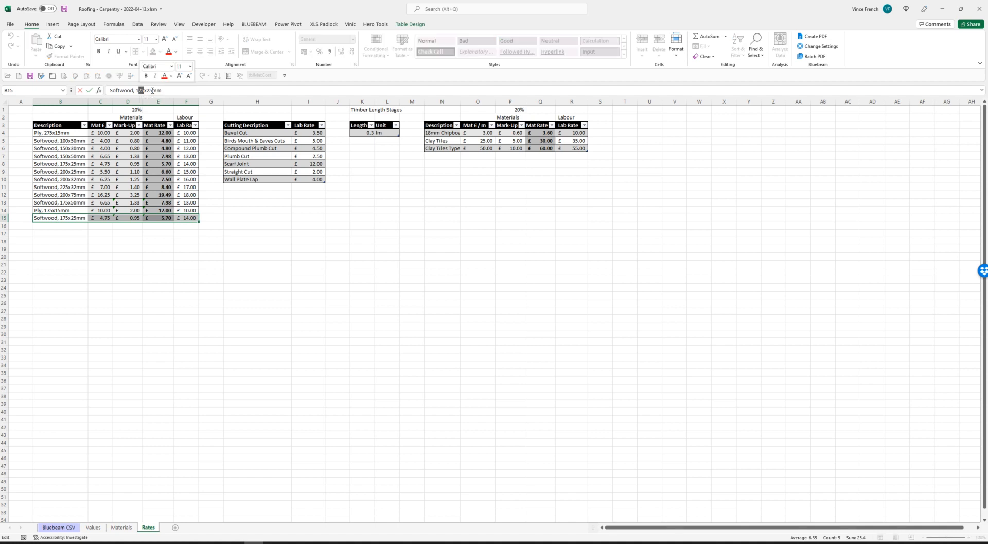
{"action": "key", "text": "BackSpace"}
{"action": "key", "text": "BackSpace"}
{"action": "type", "text": "18"}
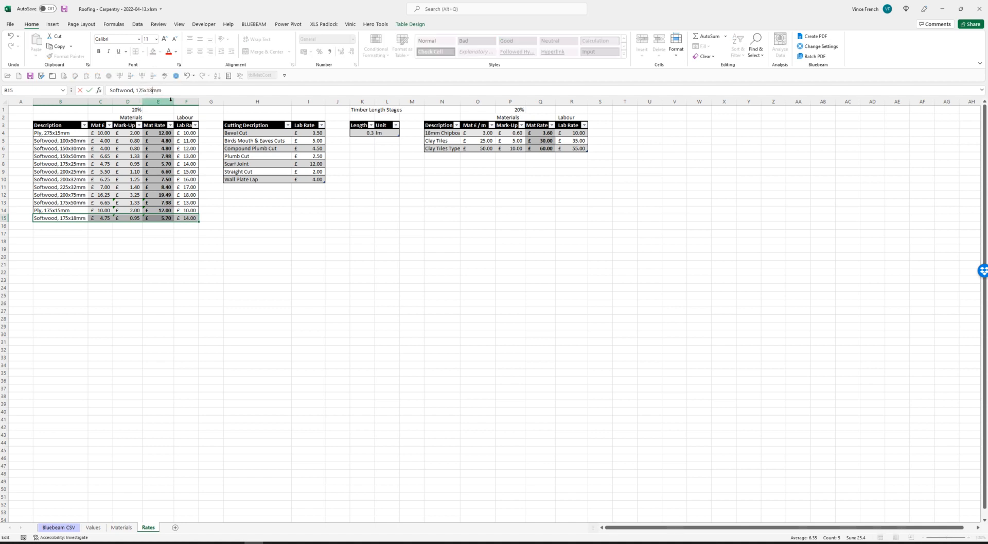
{"action": "key", "text": "Tab"}
Step: Set the Softwood, 175x18mm material cost to £4.25 and fill the Mark-Up formula down from the Softwood, 225x32mm row to it
{"action": "left_click", "coordinate": [108, 219]}
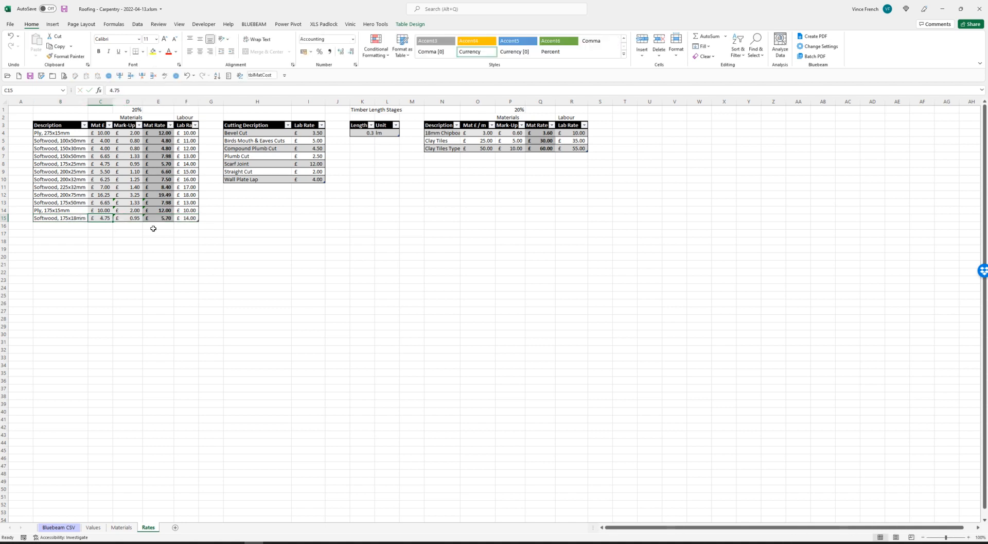
{"action": "type", "text": "4"}
{"action": "key", "text": "Return"}
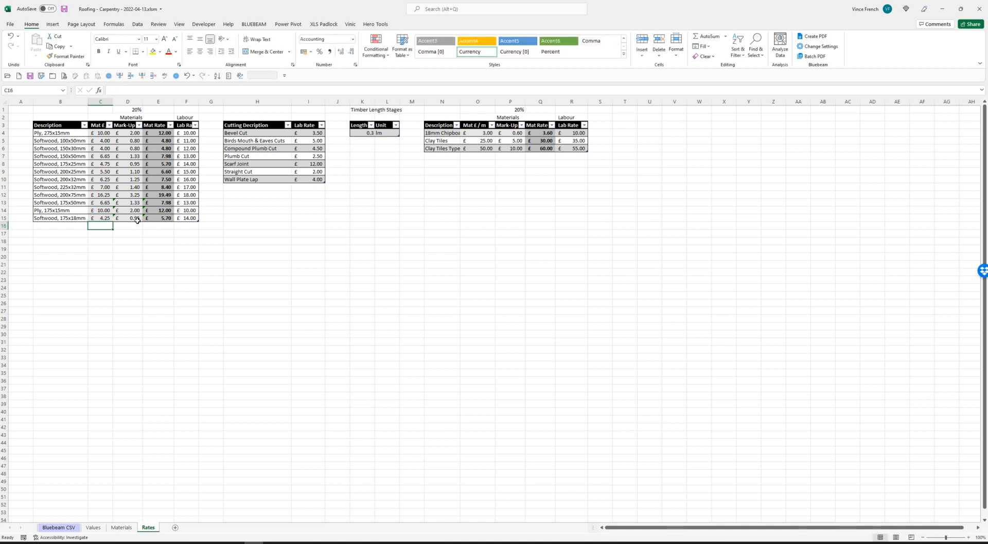
{"action": "left_click", "coordinate": [128, 185]}
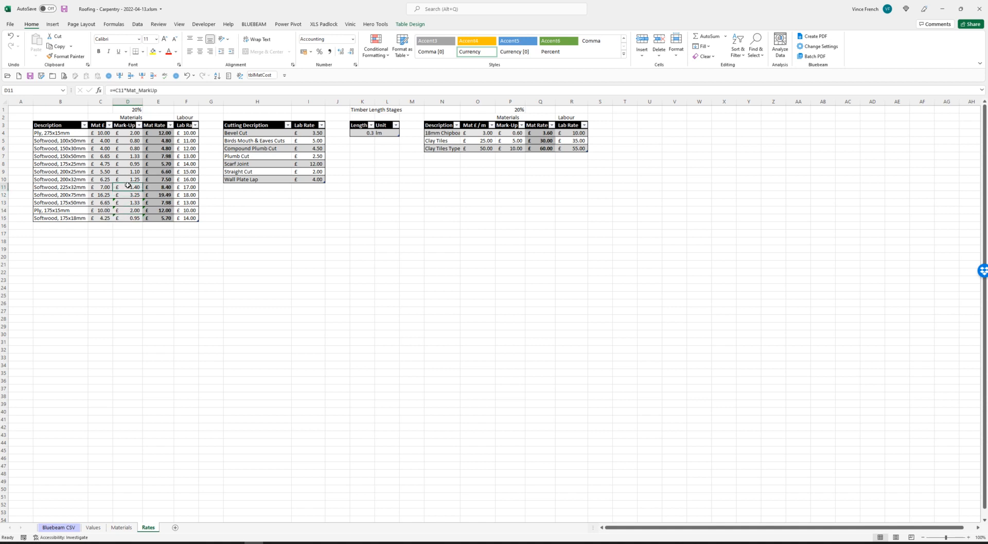
{"action": "left_click_drag", "start_coordinate": [142, 190], "coordinate": [134, 222]}
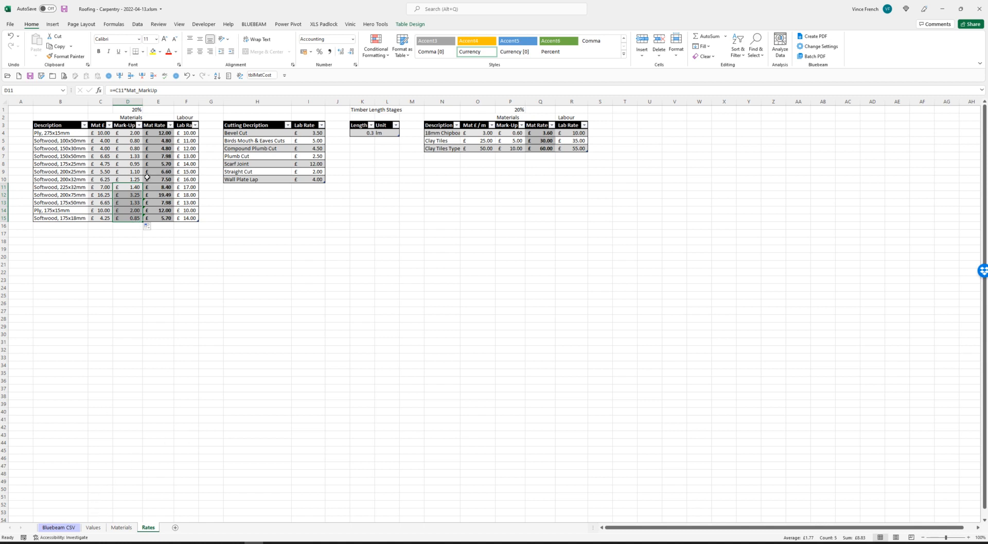
Step: Check the ridge timber size on the Values sheet and paste a copy of the Softwood, 225x32mm rates row below Softwood, 175x18mm
{"action": "left_click", "coordinate": [93, 527]}
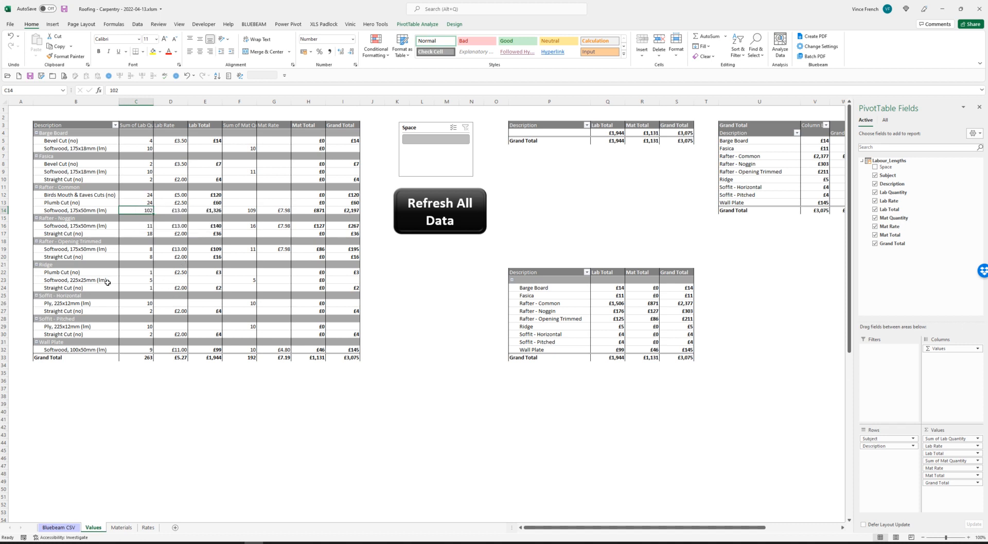
{"action": "left_click", "coordinate": [160, 284]}
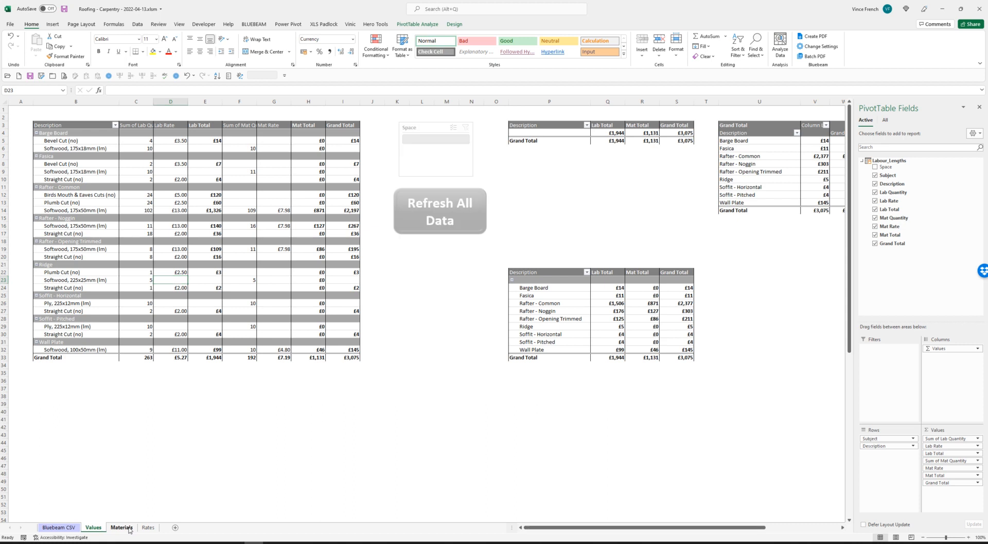
{"action": "left_click", "coordinate": [121, 527]}
{"action": "left_click", "coordinate": [155, 528]}
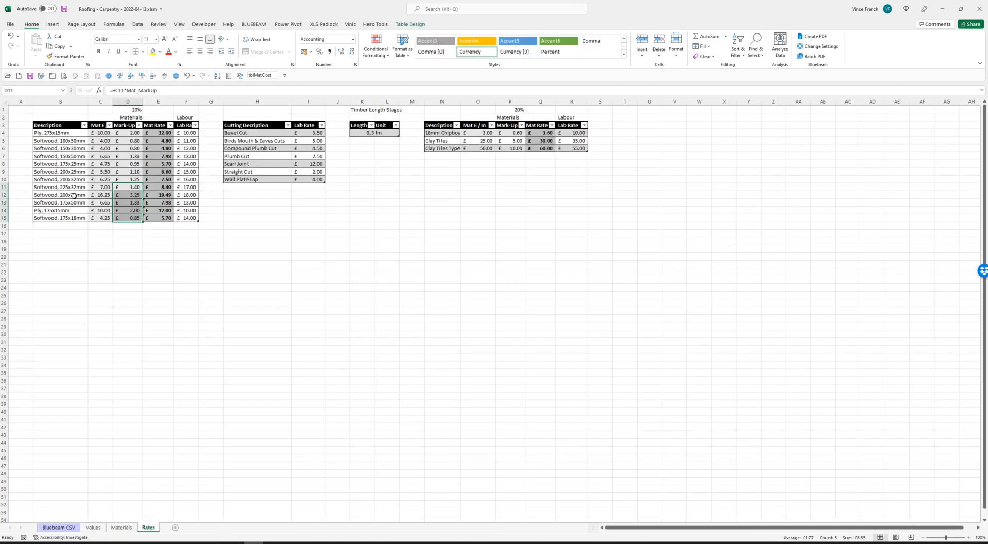
{"action": "left_click", "coordinate": [74, 188]}
{"action": "left_click_drag", "start_coordinate": [60, 188], "coordinate": [177, 189]}
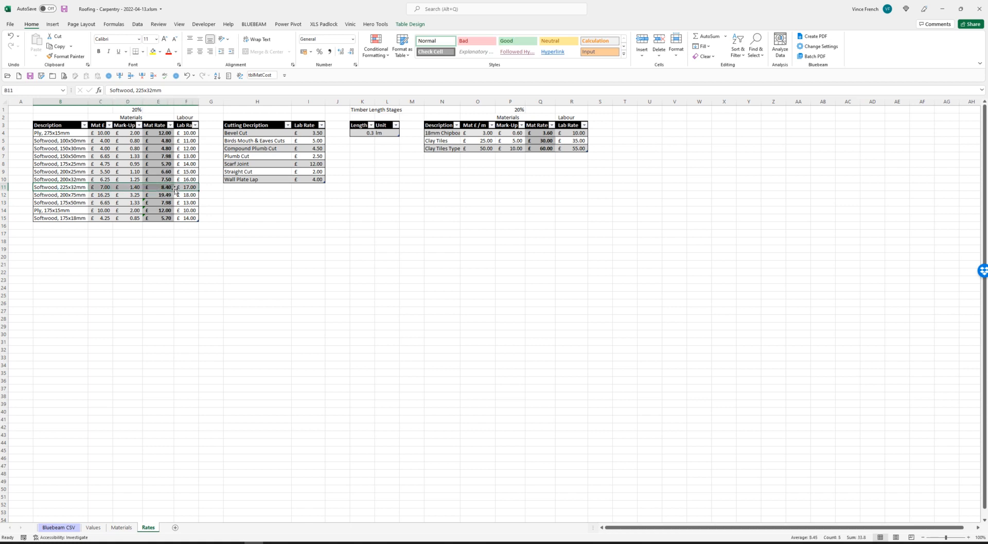
{"action": "right_click", "coordinate": [176, 188]}
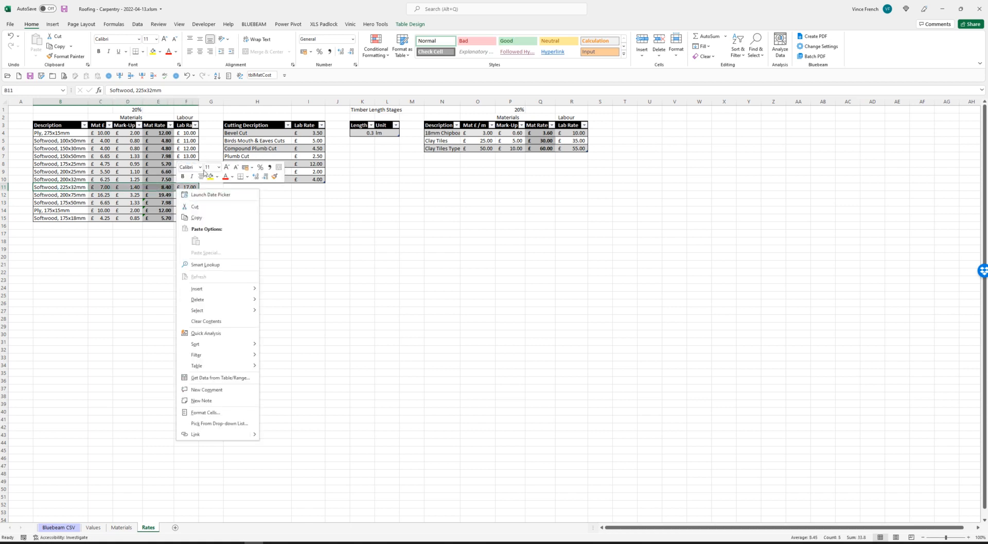
{"action": "left_click", "coordinate": [203, 217]}
{"action": "left_click", "coordinate": [64, 225]}
{"action": "right_click", "coordinate": [66, 225]}
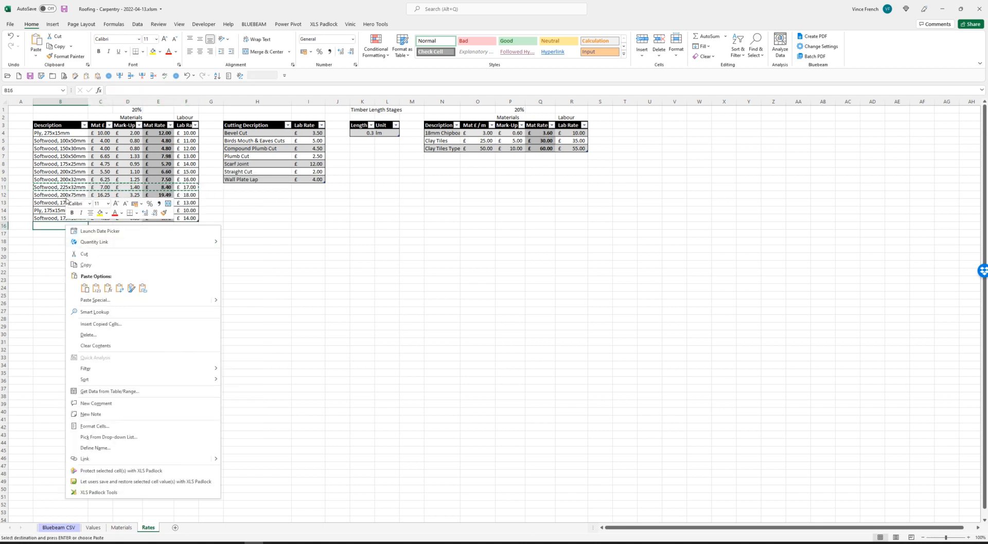
{"action": "left_click", "coordinate": [85, 288]}
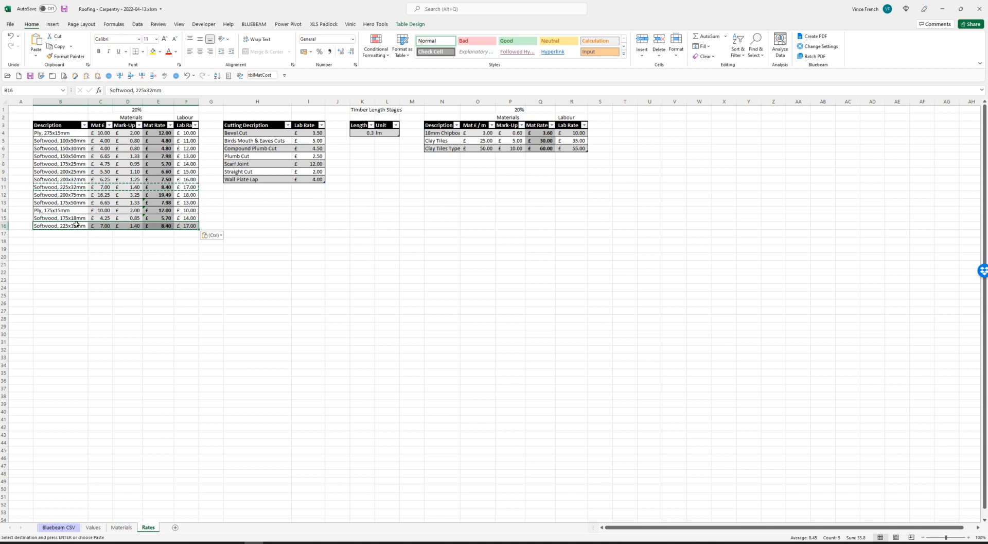
Step: Rename the pasted rates row to Softwood, 225x25mm after checking the Values sheet, and set its material cost to £6.50
{"action": "left_click", "coordinate": [92, 528]}
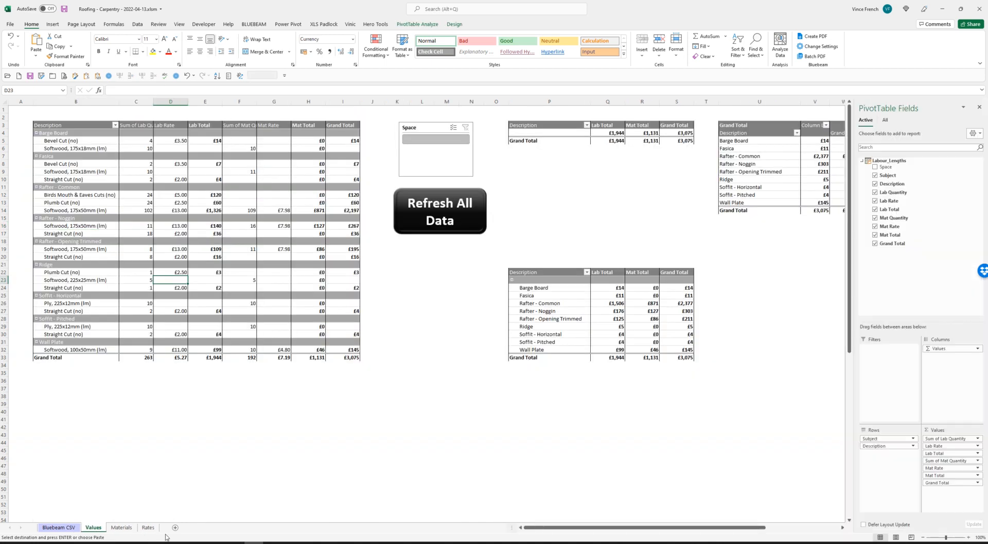
{"action": "left_click", "coordinate": [148, 527]}
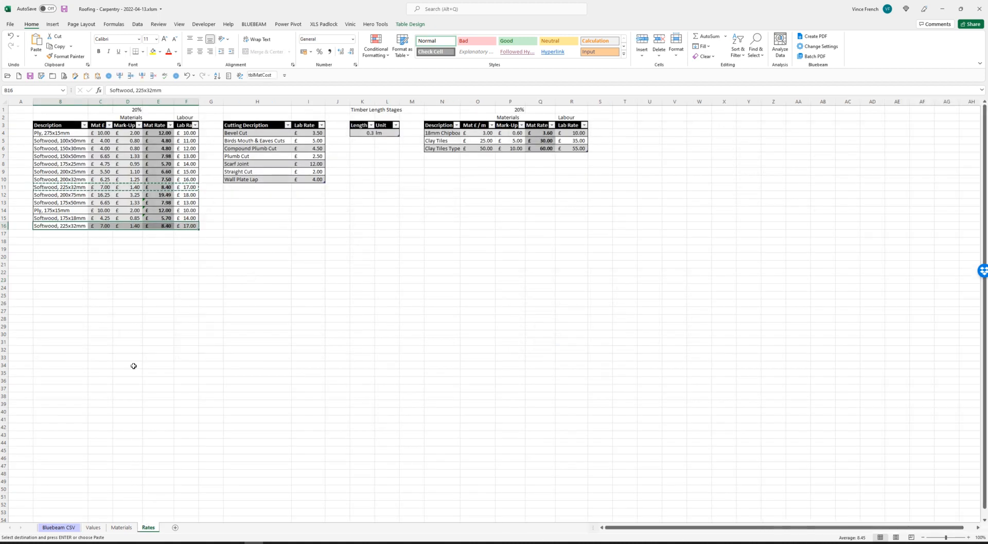
{"action": "left_click", "coordinate": [75, 226]}
{"action": "key", "text": "Escape"}
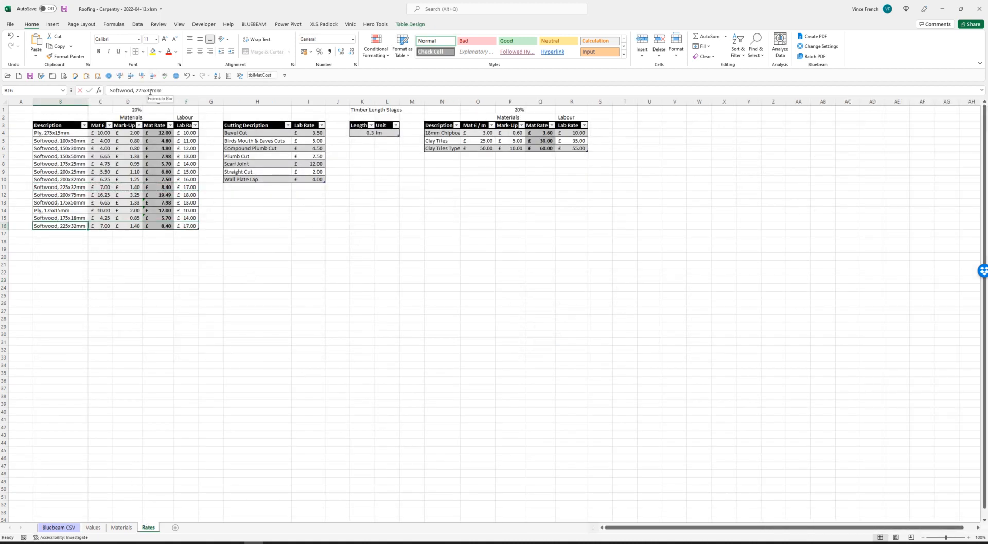
{"action": "type", "text": "25"}
{"action": "key", "text": "Return"}
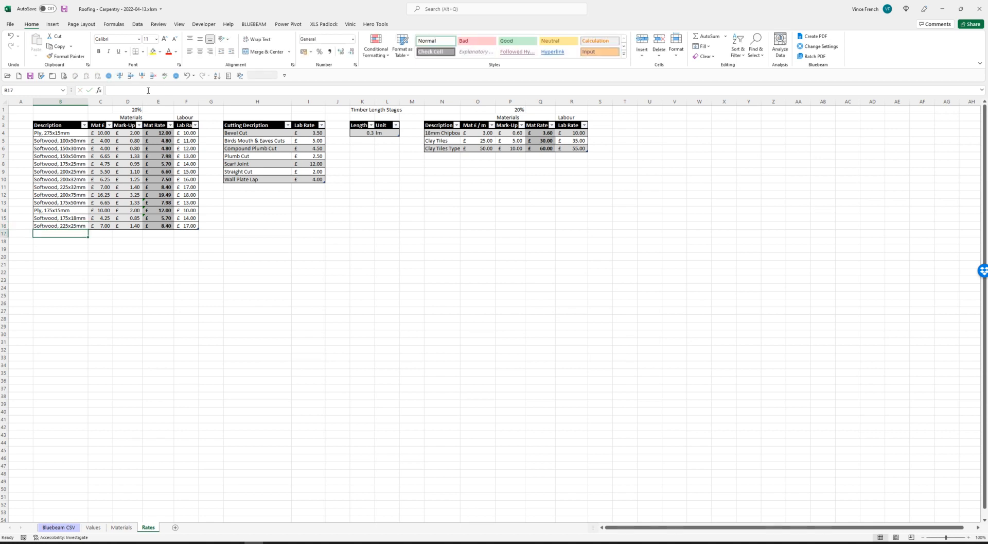
{"action": "left_click", "coordinate": [98, 227]}
{"action": "type", "text": "6.5"}
{"action": "key", "text": "Return"}
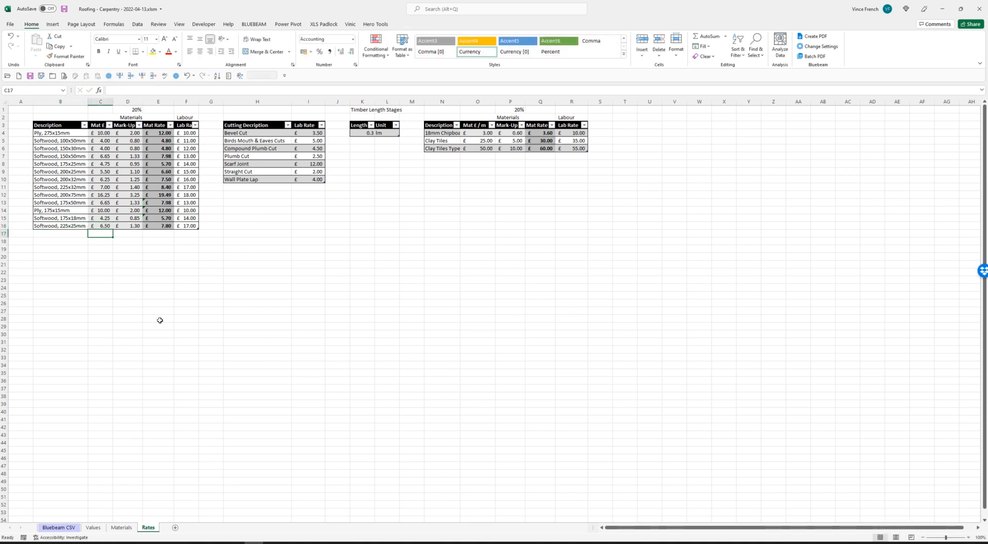
Step: Check the ply sizes on the Values sheet and paste the Ply, 175x15mm rates row as formulas below Softwood, 225x25mm
{"action": "left_click", "coordinate": [94, 527]}
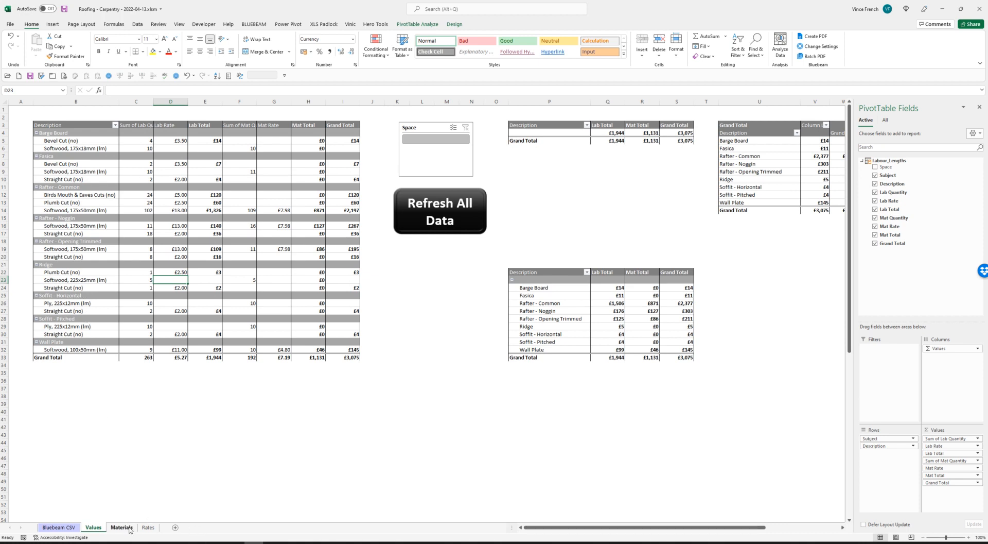
{"action": "left_click", "coordinate": [148, 528]}
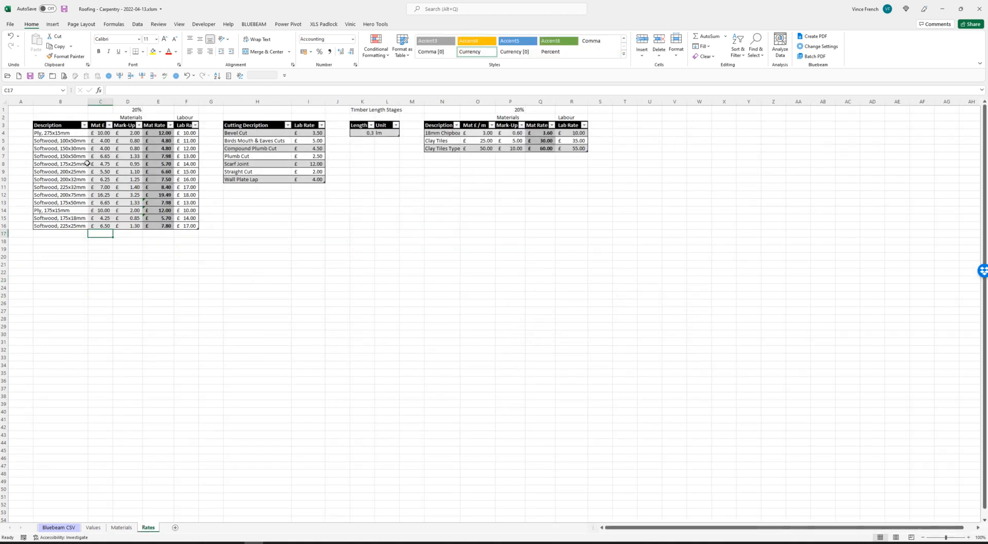
{"action": "left_click", "coordinate": [50, 210]}
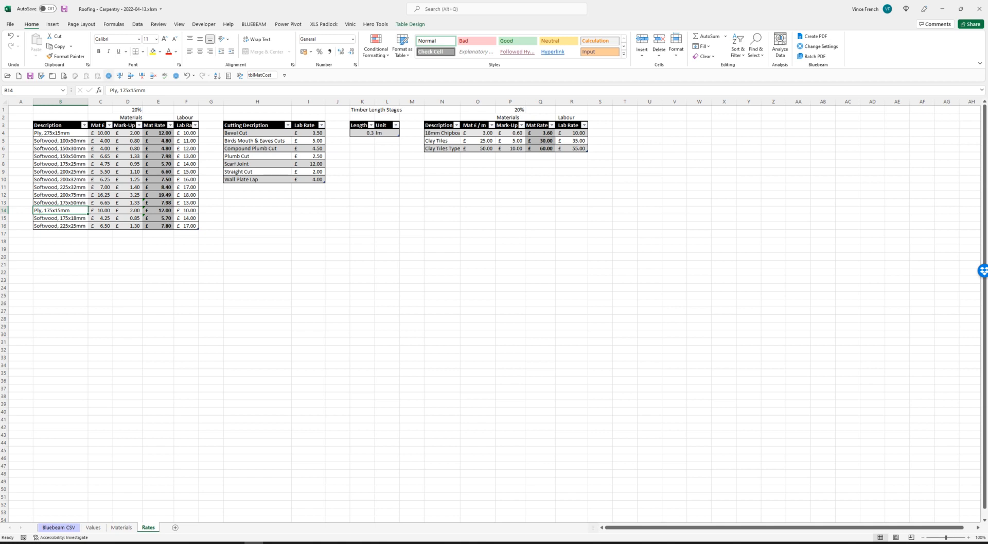
{"action": "left_click", "coordinate": [98, 528]}
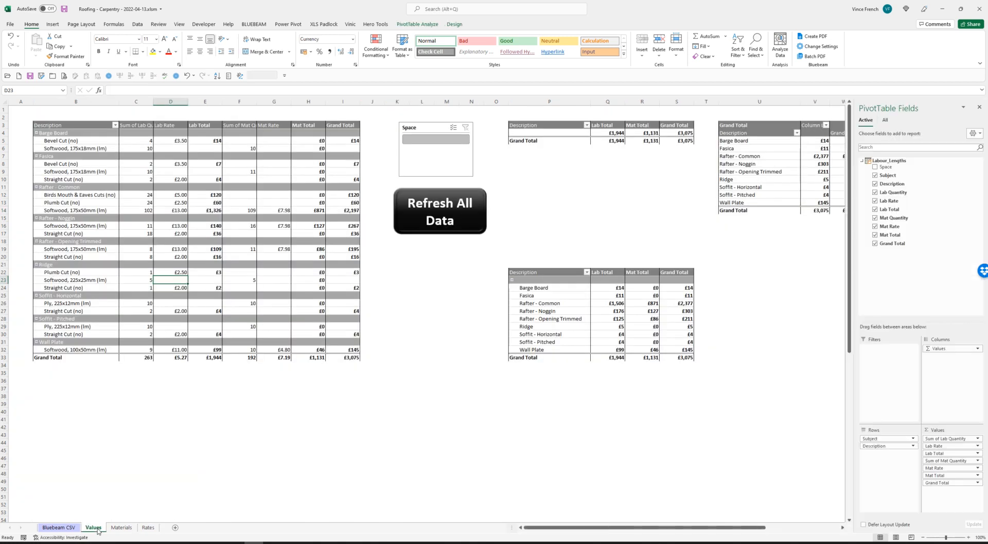
{"action": "left_click", "coordinate": [148, 528]}
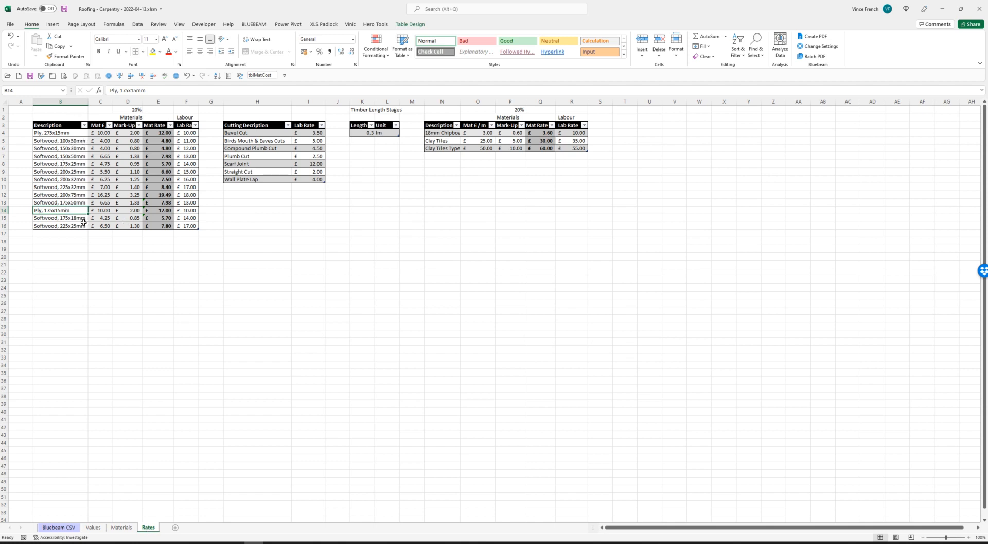
{"action": "left_click_drag", "start_coordinate": [75, 212], "coordinate": [180, 211]}
{"action": "right_click", "coordinate": [182, 211]}
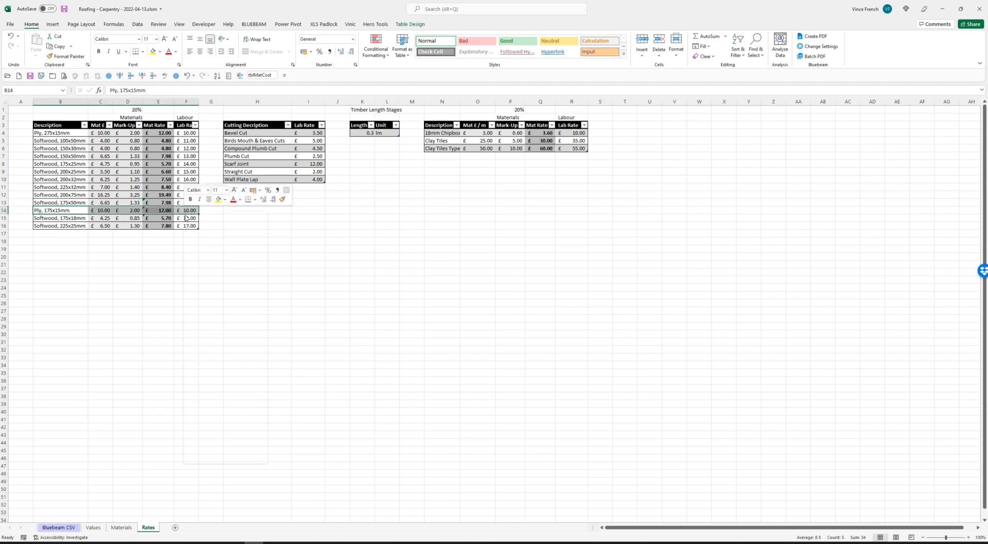
{"action": "key", "text": "Escape"}
{"action": "key", "text": "ctrl+c"}
{"action": "left_click", "coordinate": [65, 232]}
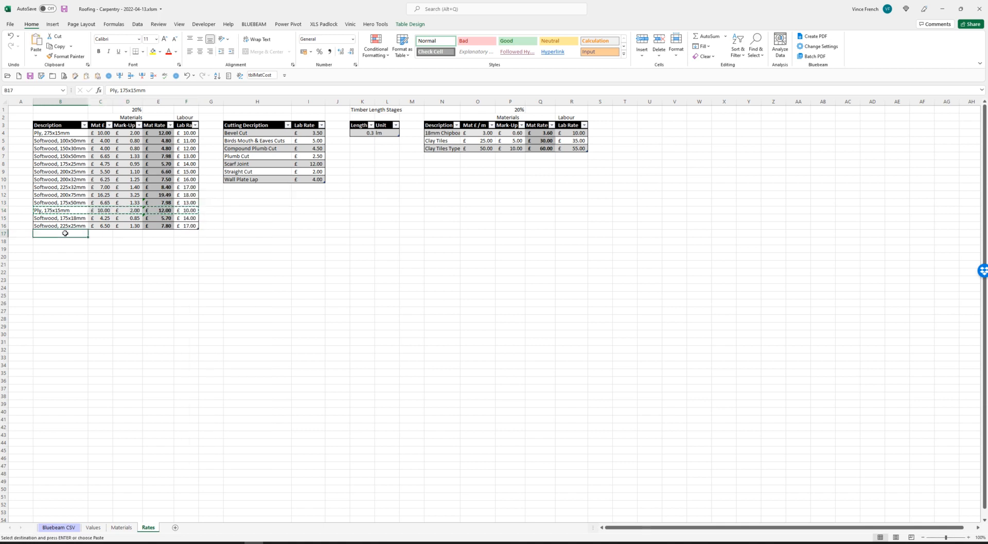
{"action": "right_click", "coordinate": [65, 233]}
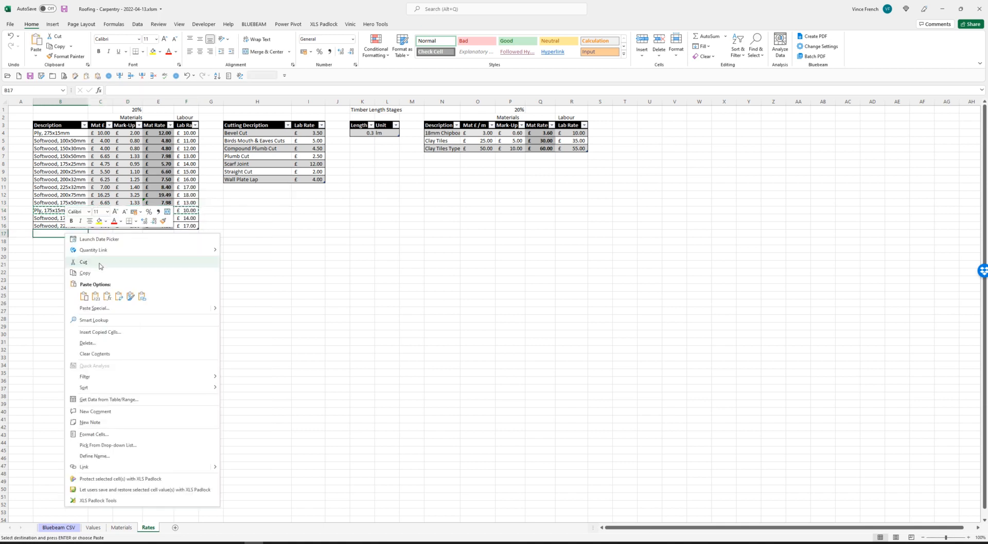
{"action": "left_click", "coordinate": [107, 297]}
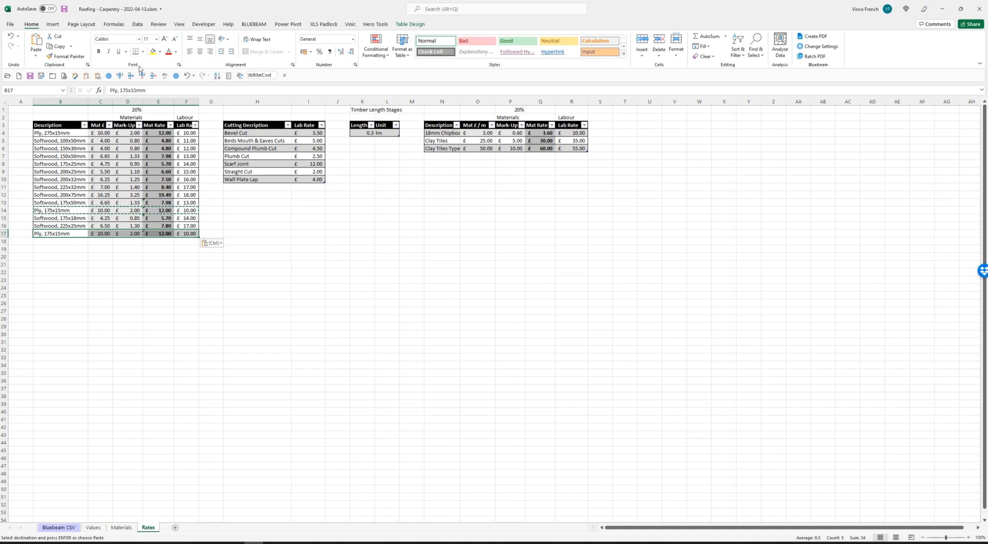
{"action": "key", "text": "Escape"}
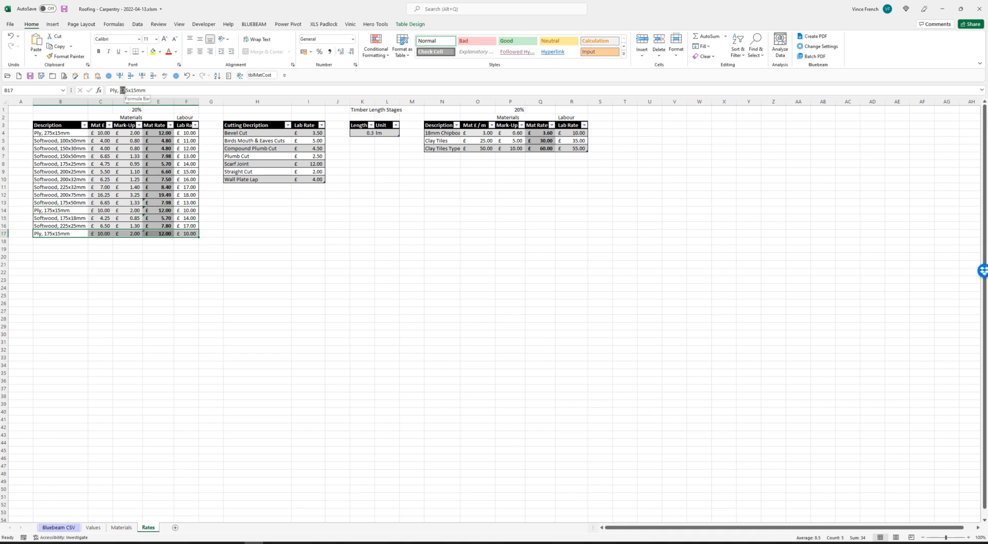
Step: Rename the pasted ply row to Ply, 225x12mm and set its material cost to £8.00
{"action": "left_click_drag", "start_coordinate": [125, 90], "coordinate": [121, 90]}
{"action": "type", "text": "225x1"}
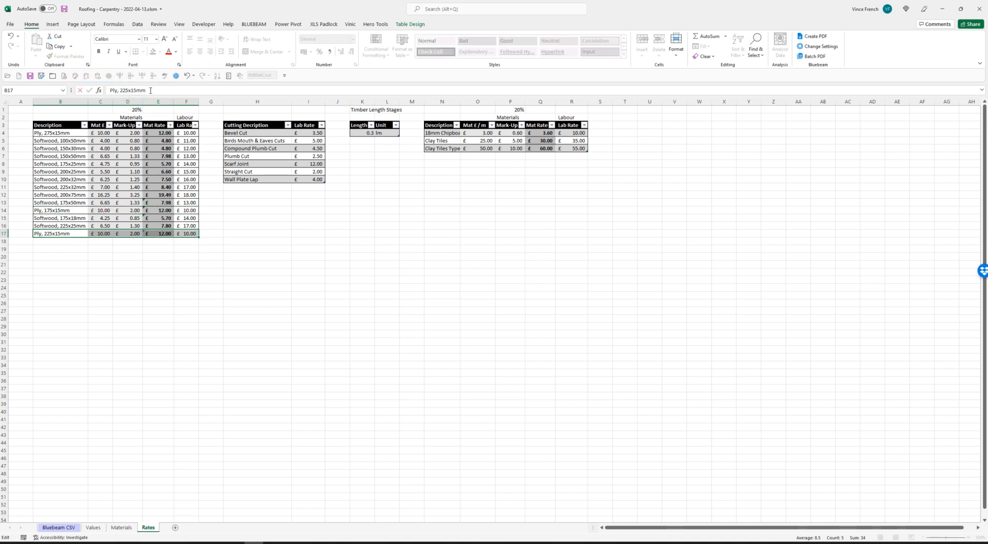
{"action": "type", "text": "2"}
{"action": "key", "text": "Tab"}
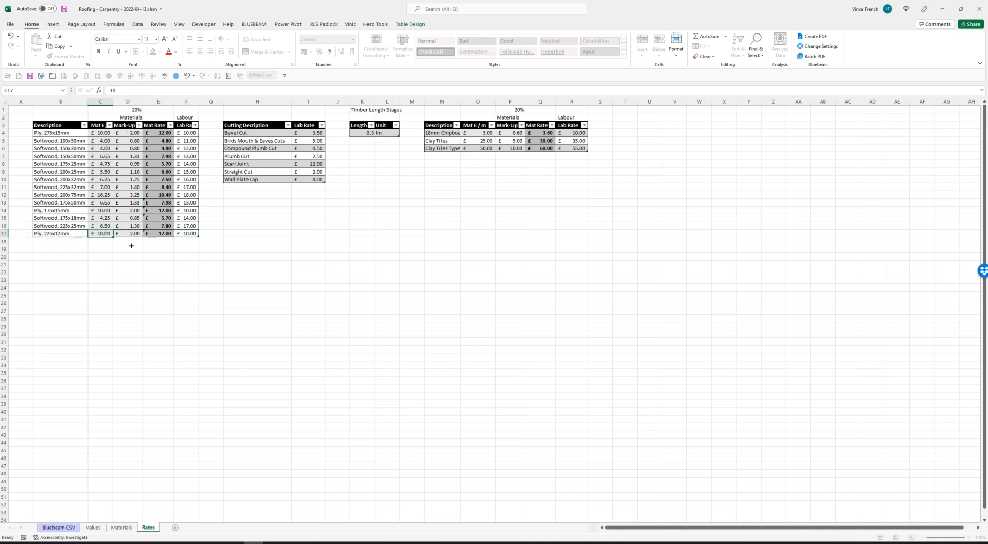
{"action": "type", "text": "8"}
{"action": "key", "text": "Return"}
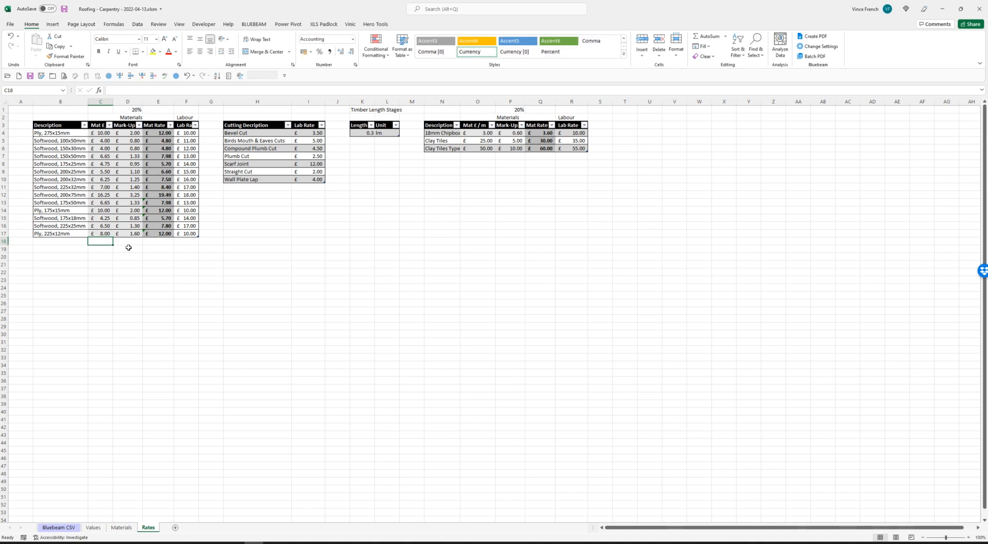
Step: Fill the Mat Rate formula from the Softwood, 225x25mm row down to the Ply, 225x12mm row on the Rates sheet
{"action": "left_click", "coordinate": [155, 232]}
{"action": "left_click", "coordinate": [168, 227]}
{"action": "left_click_drag", "start_coordinate": [174, 230], "coordinate": [174, 237]}
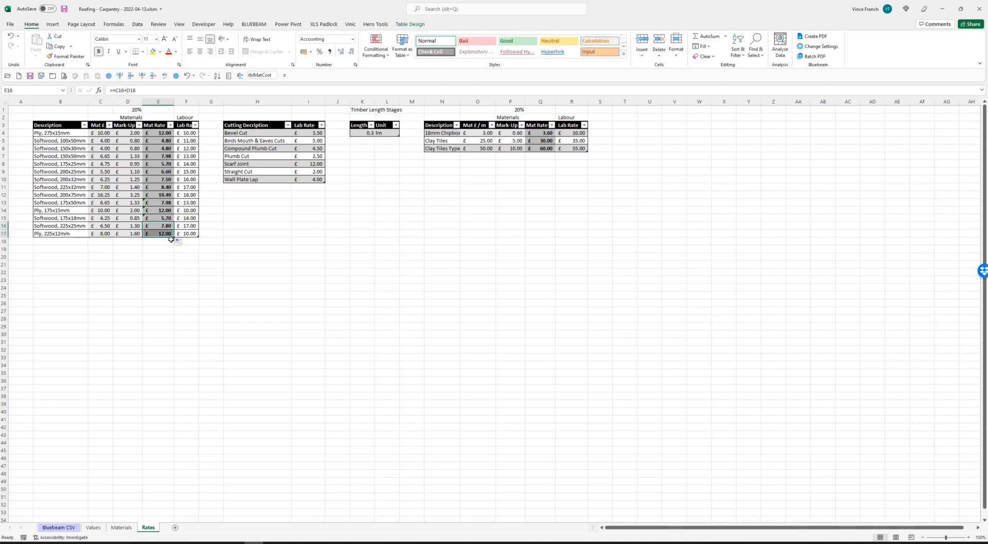
Step: Copy the £10.00 labour rate from the Ply, 175x15mm row down to the Ply, 225x12mm row
{"action": "left_click", "coordinate": [185, 235]}
{"action": "left_click", "coordinate": [189, 226]}
{"action": "left_click", "coordinate": [190, 211]}
{"action": "left_click_drag", "start_coordinate": [200, 213], "coordinate": [199, 235]}
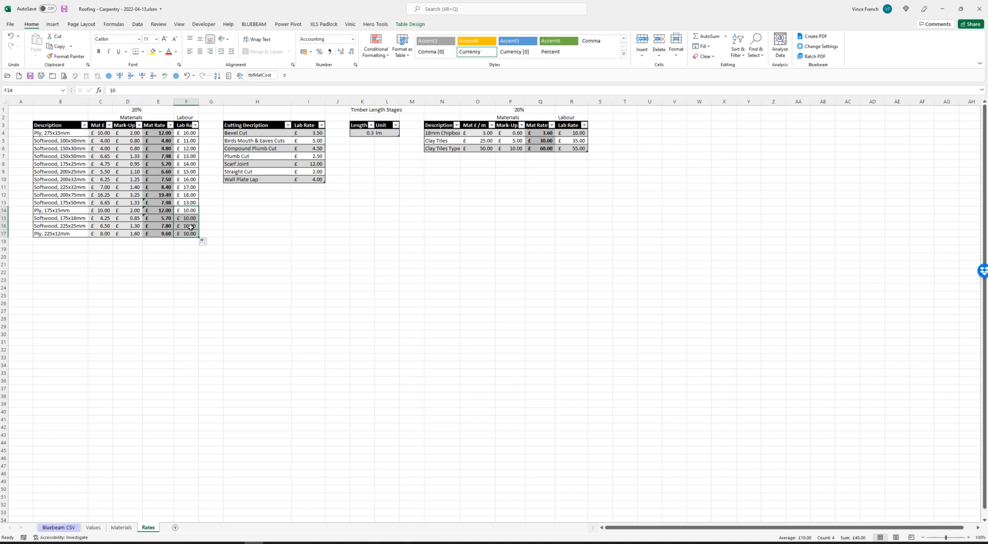
Step: Save the workbook and refresh all data on the Values sheet
{"action": "left_click", "coordinate": [95, 527]}
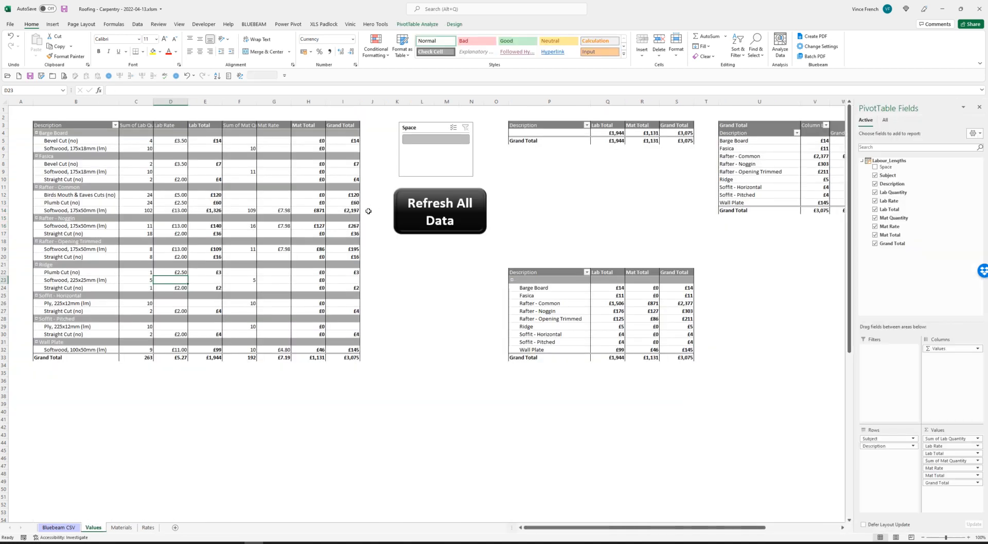
{"action": "left_click", "coordinate": [30, 76]}
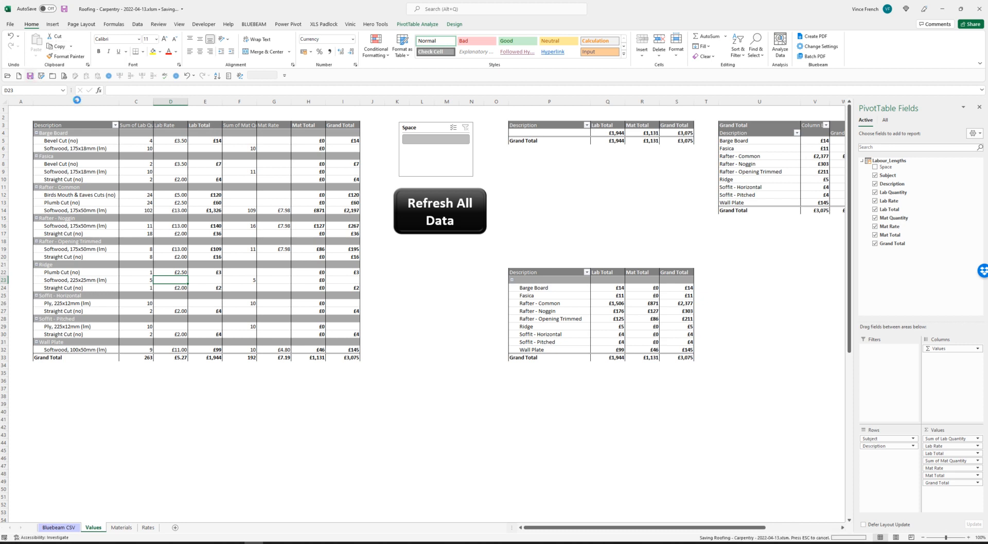
{"action": "left_click", "coordinate": [441, 225]}
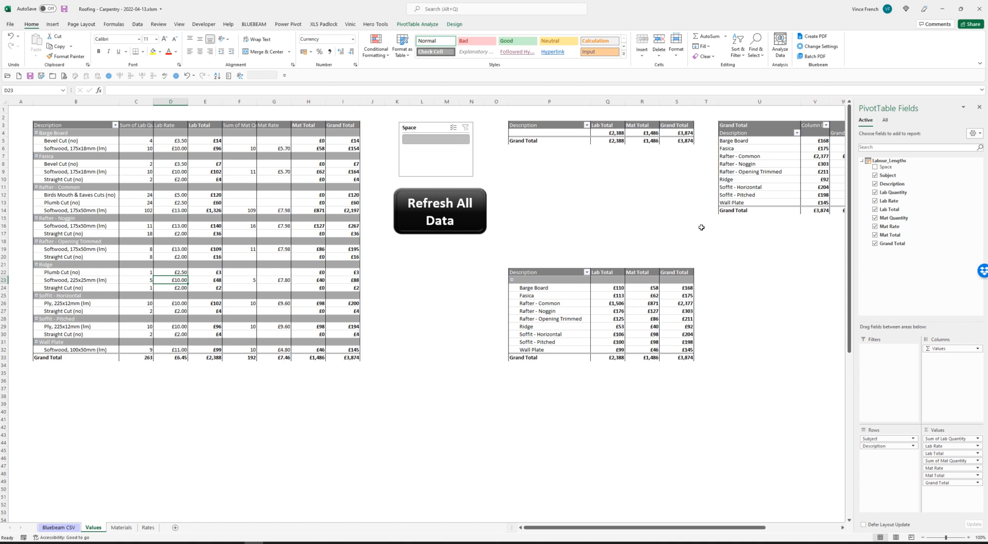
Step: Review the timber lengths on the Materials sheet and switch to the Combined Roof Layouts drawing in Bluebeam Revu
{"action": "mouse_move", "coordinate": [598, 308]}
{"action": "left_click", "coordinate": [122, 527]}
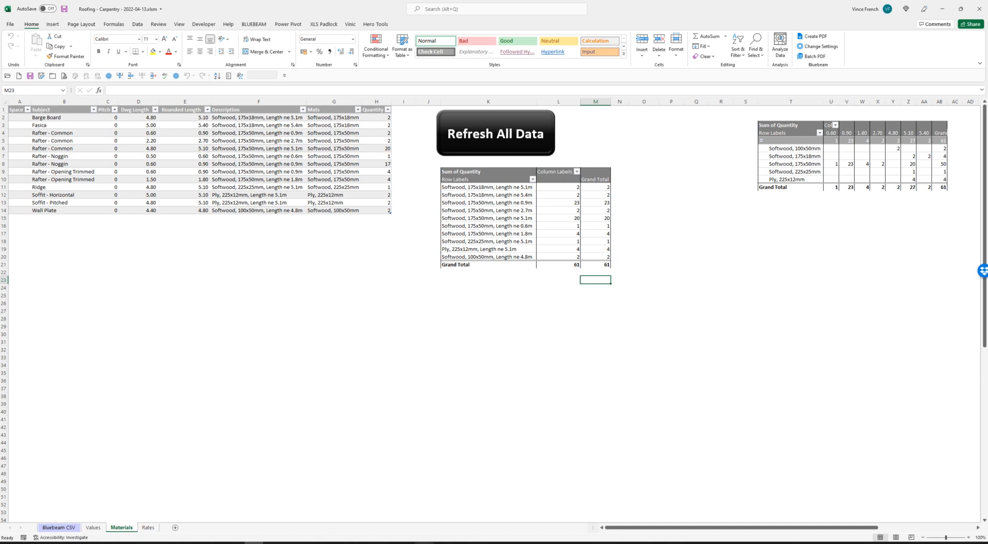
{"action": "mouse_move", "coordinate": [405, 542]}
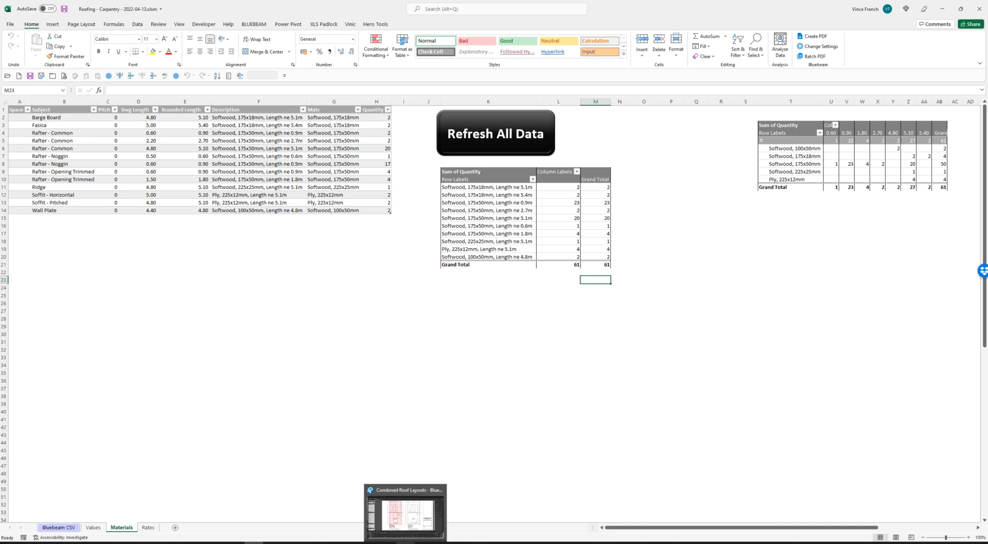
{"action": "left_click", "coordinate": [405, 512]}
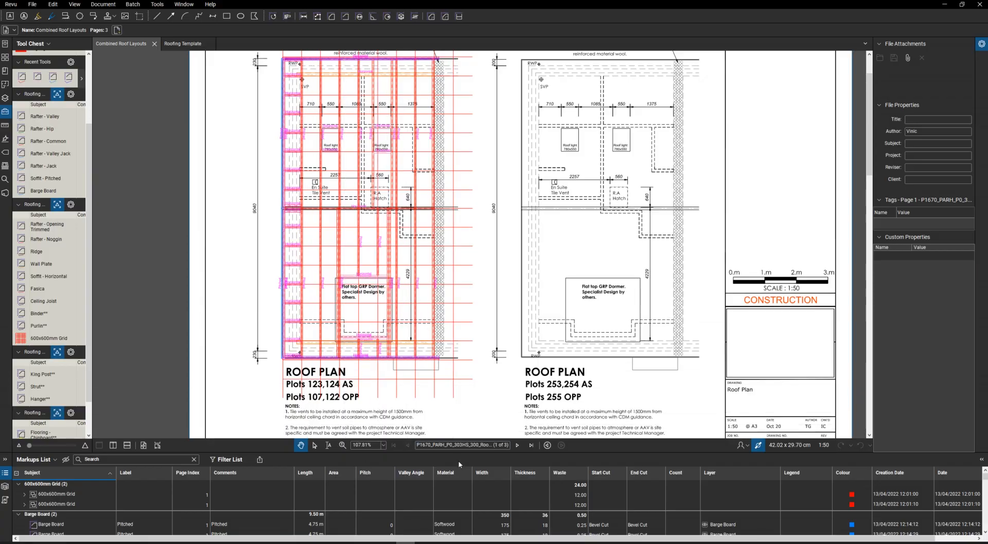
Step: Enlarge the Markups List and set the pitch of both Barge Board markups to 45
{"action": "left_click_drag", "start_coordinate": [461, 452], "coordinate": [461, 396]}
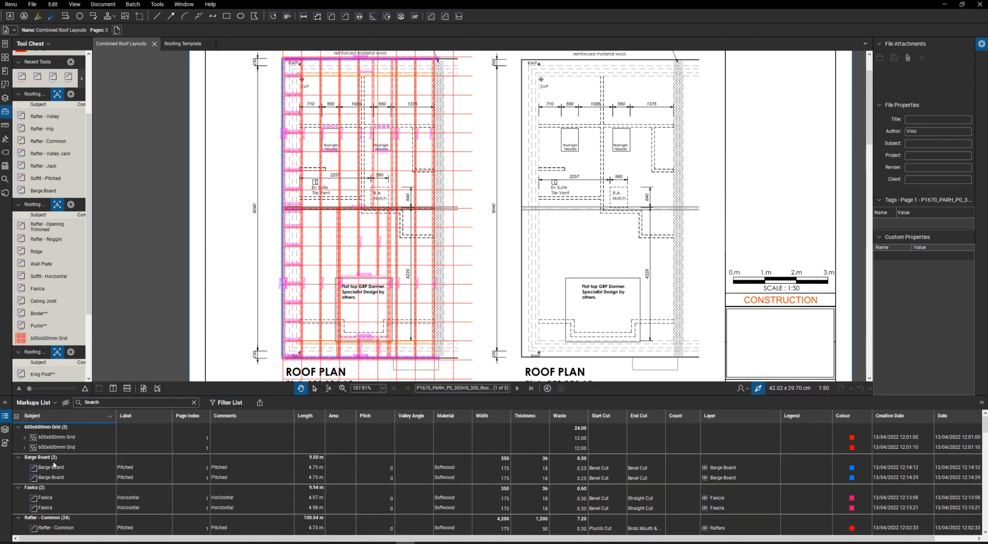
{"action": "left_click", "coordinate": [53, 468]}
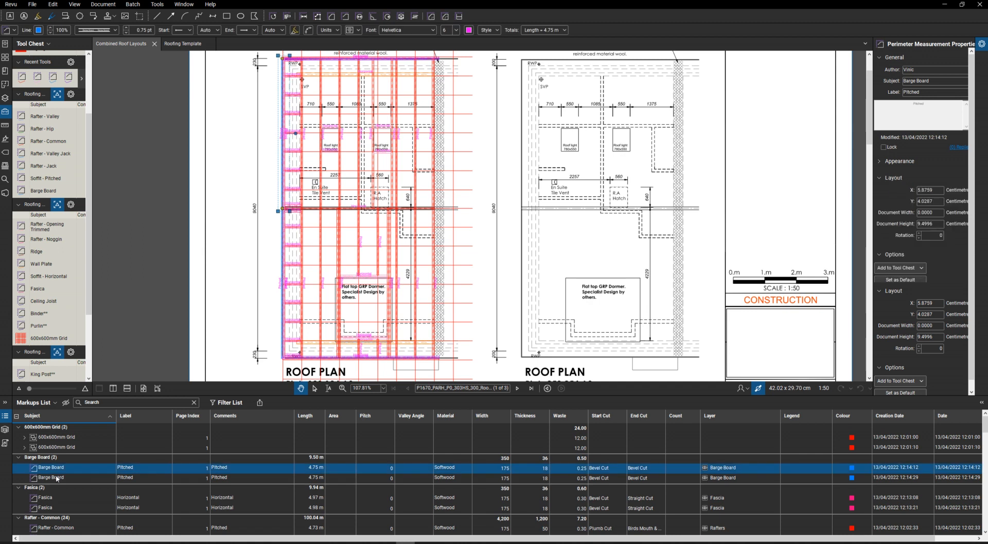
{"action": "key", "text": "shift+Down"}
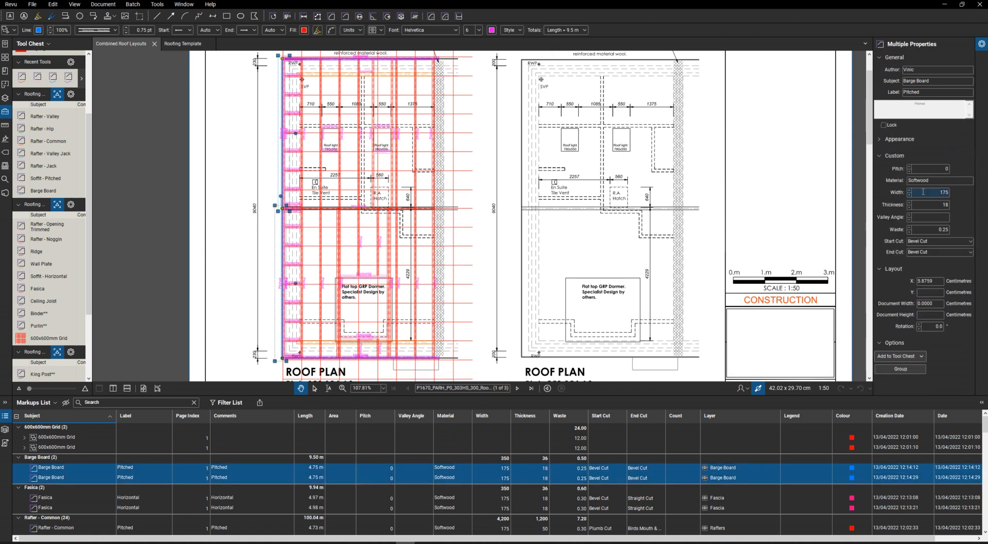
{"action": "left_click", "coordinate": [930, 170]}
{"action": "type", "text": "45"}
{"action": "key", "text": "Return"}
Step: Select all the Rafter - Common markups and set their pitch to 45
{"action": "scroll", "coordinate": [126, 505], "scroll_direction": "down", "scroll_amount": 1}
{"action": "left_click", "coordinate": [61, 480]}
{"action": "left_click", "coordinate": [62, 481]}
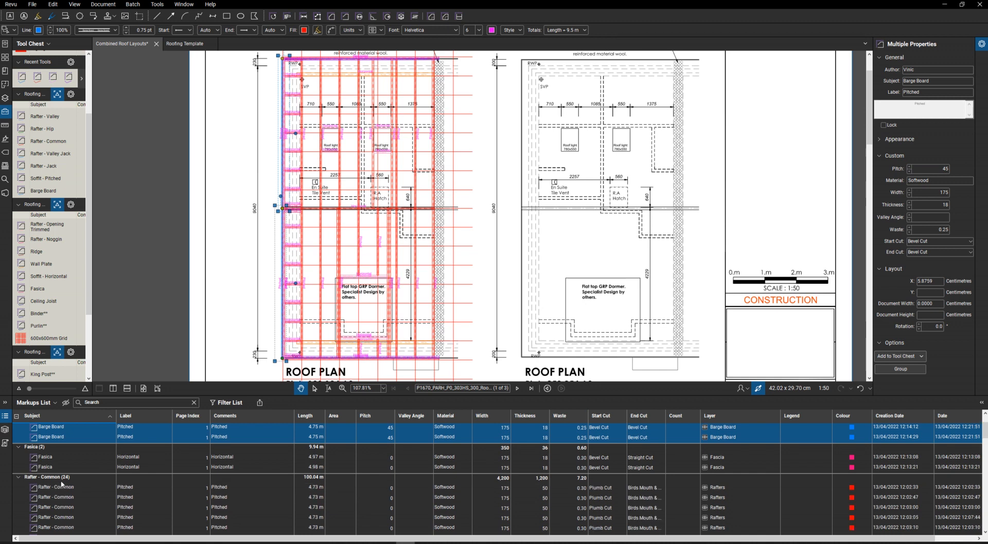
{"action": "left_click", "coordinate": [64, 487]}
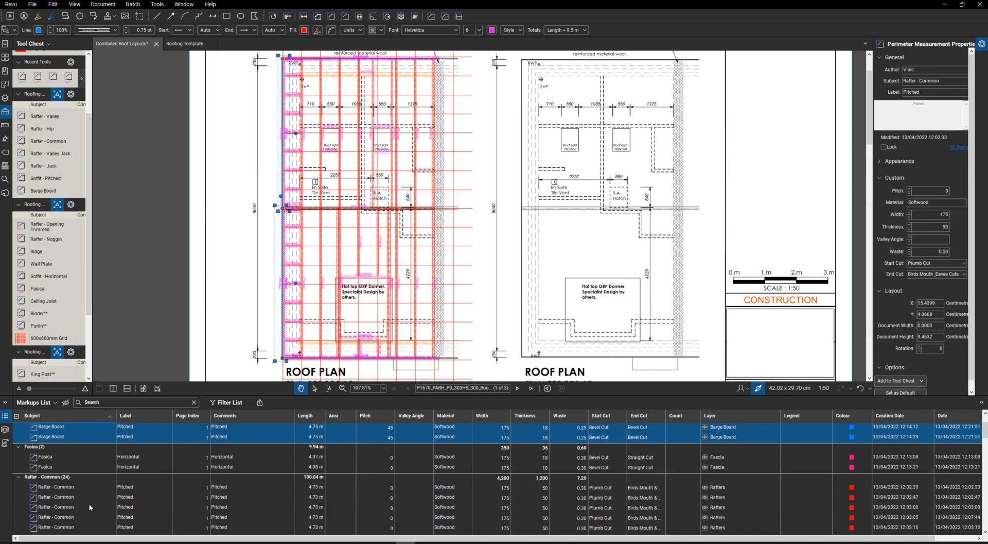
{"action": "scroll", "coordinate": [90, 507], "scroll_direction": "down", "scroll_amount": 2}
{"action": "scroll", "coordinate": [89, 507], "scroll_direction": "down", "scroll_amount": 6}
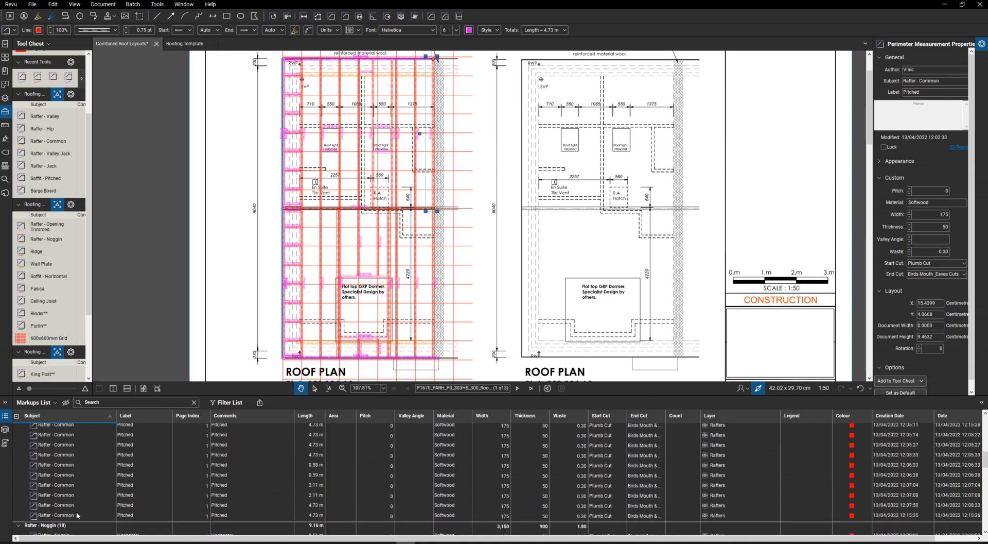
{"action": "left_click", "coordinate": [77, 516], "text": "shift"}
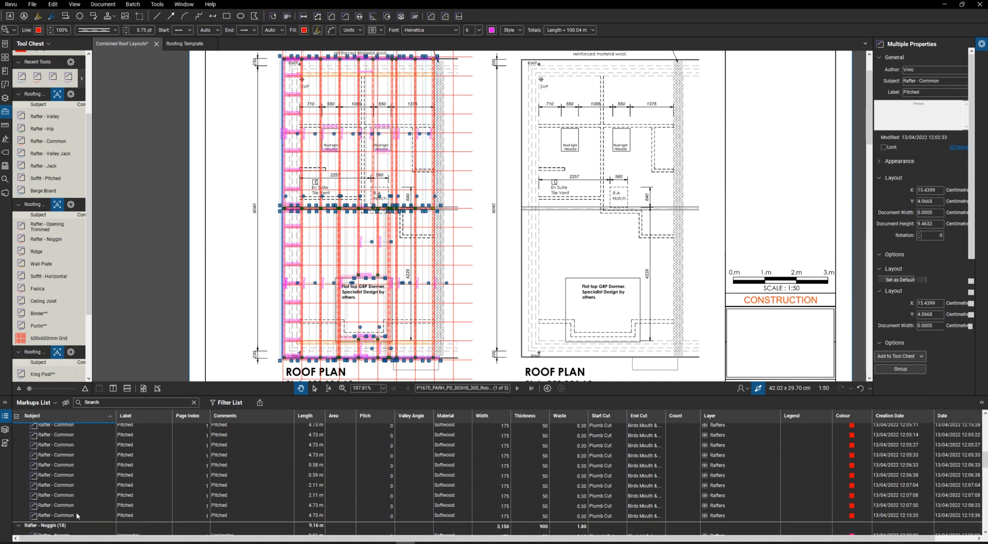
{"action": "left_click", "coordinate": [943, 168]}
{"action": "key", "text": "Return"}
Step: Find the two Soffit - Pitched markups in the Markups List and set their pitch to 45
{"action": "scroll", "coordinate": [389, 513], "scroll_direction": "down", "scroll_amount": 2}
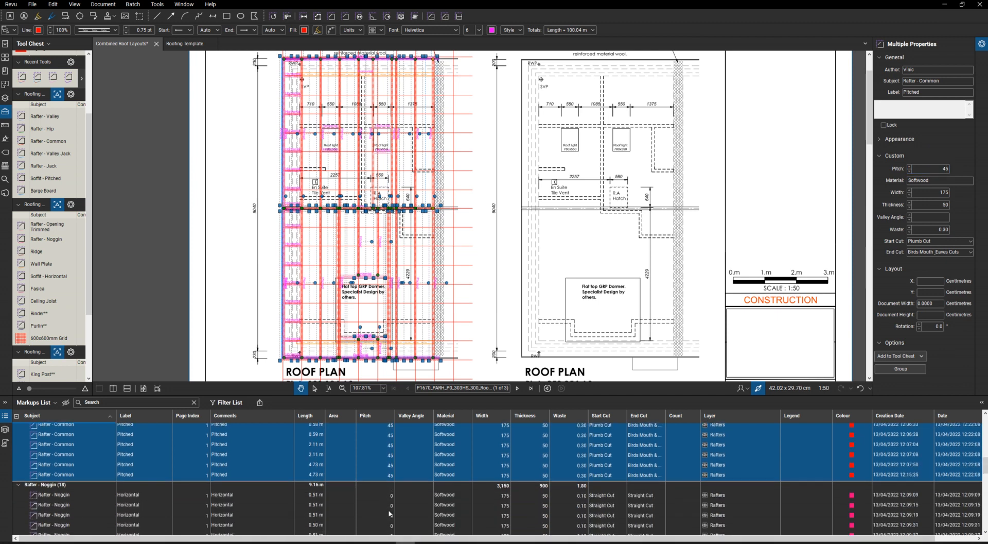
{"action": "scroll", "coordinate": [386, 508], "scroll_direction": "down", "scroll_amount": 2}
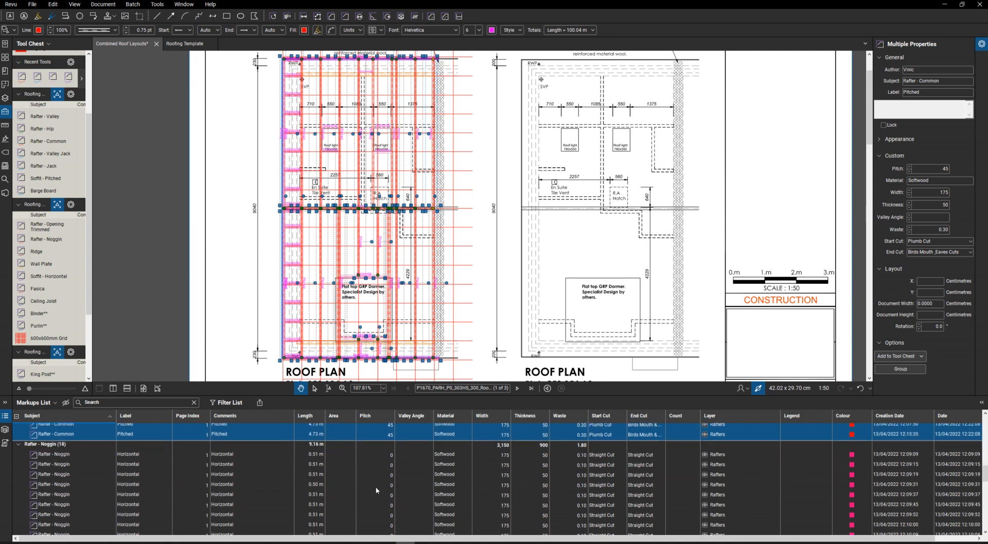
{"action": "scroll", "coordinate": [376, 490], "scroll_direction": "down", "scroll_amount": 8}
{"action": "scroll", "coordinate": [376, 486], "scroll_direction": "down", "scroll_amount": 1}
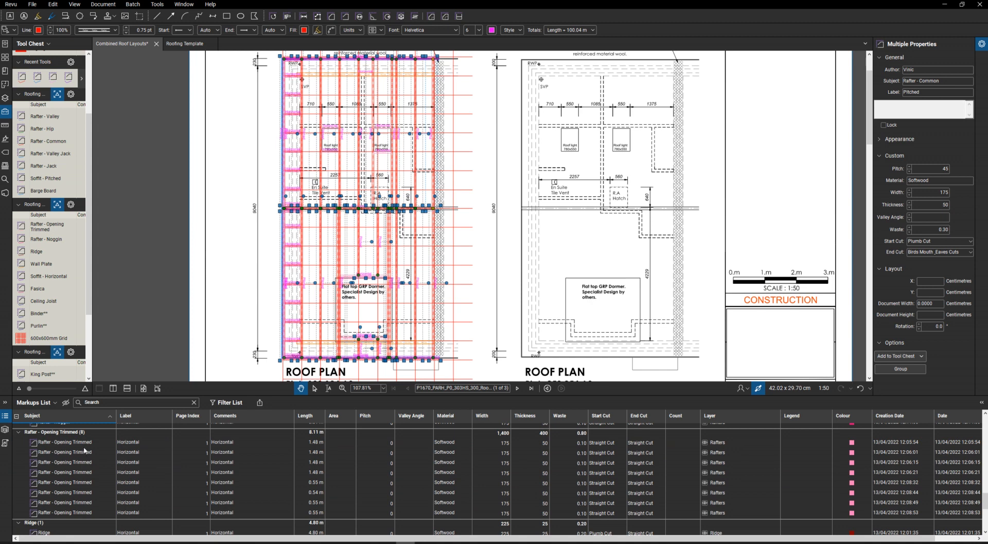
{"action": "scroll", "coordinate": [134, 468], "scroll_direction": "down", "scroll_amount": 4}
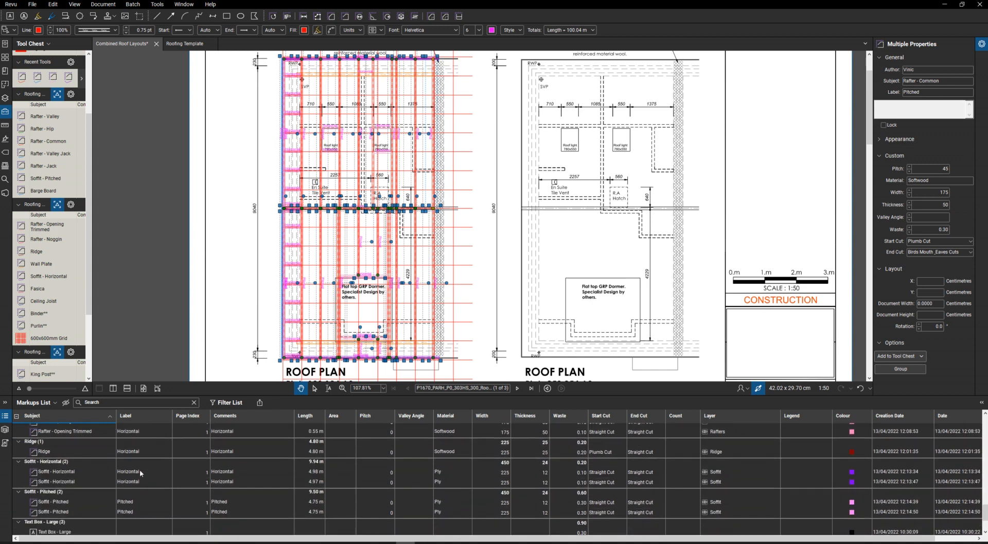
{"action": "scroll", "coordinate": [111, 489], "scroll_direction": "down", "scroll_amount": 2}
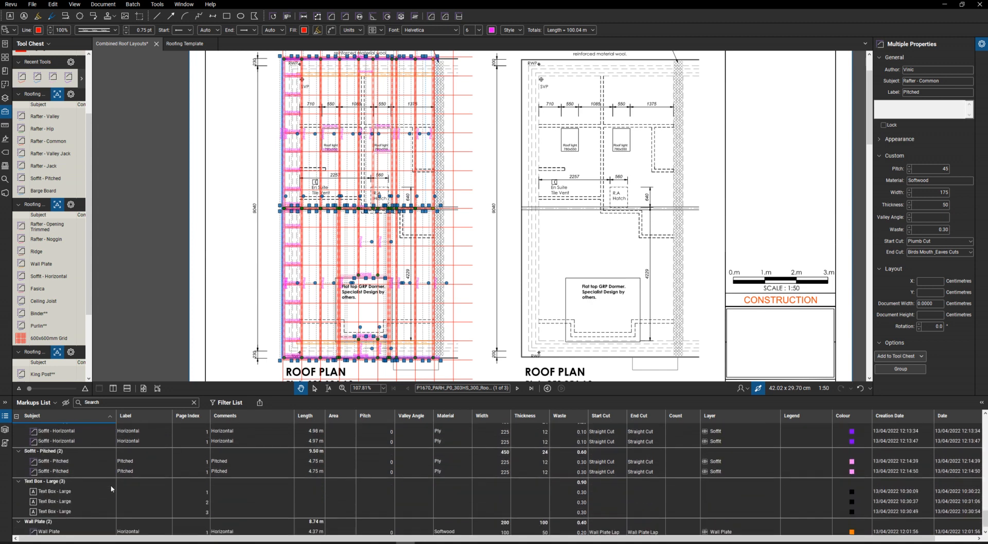
{"action": "left_click", "coordinate": [70, 462]}
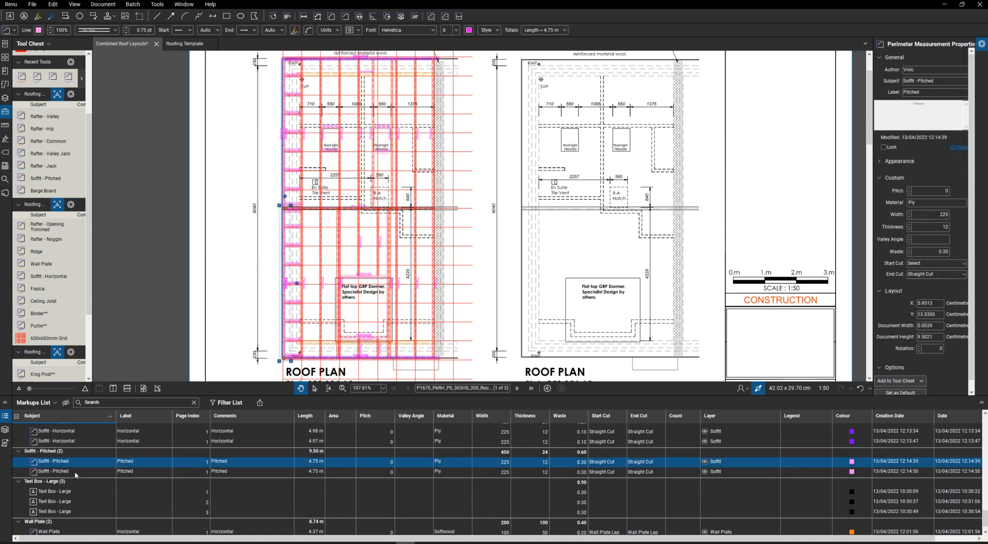
{"action": "left_click", "coordinate": [75, 471], "text": "shift"}
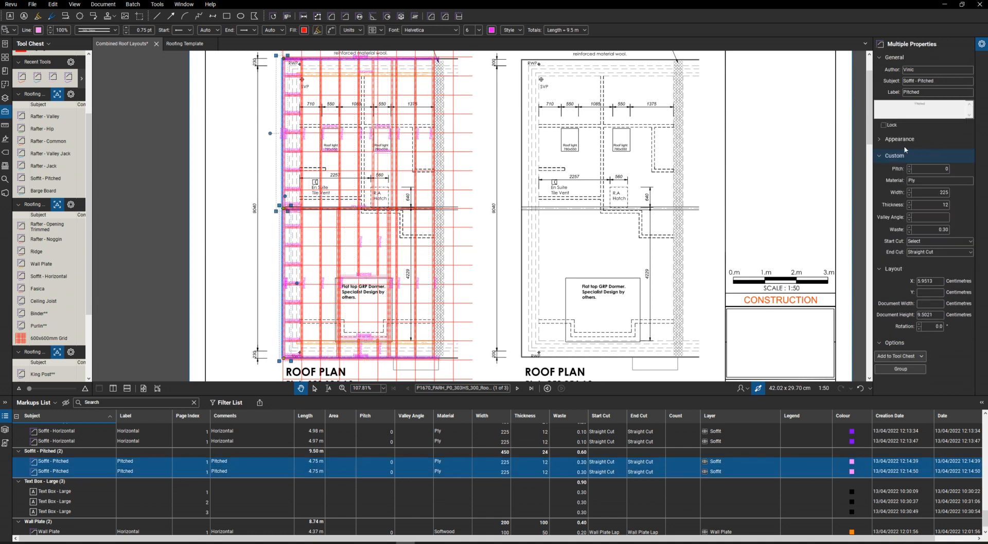
{"action": "left_click", "coordinate": [952, 168]}
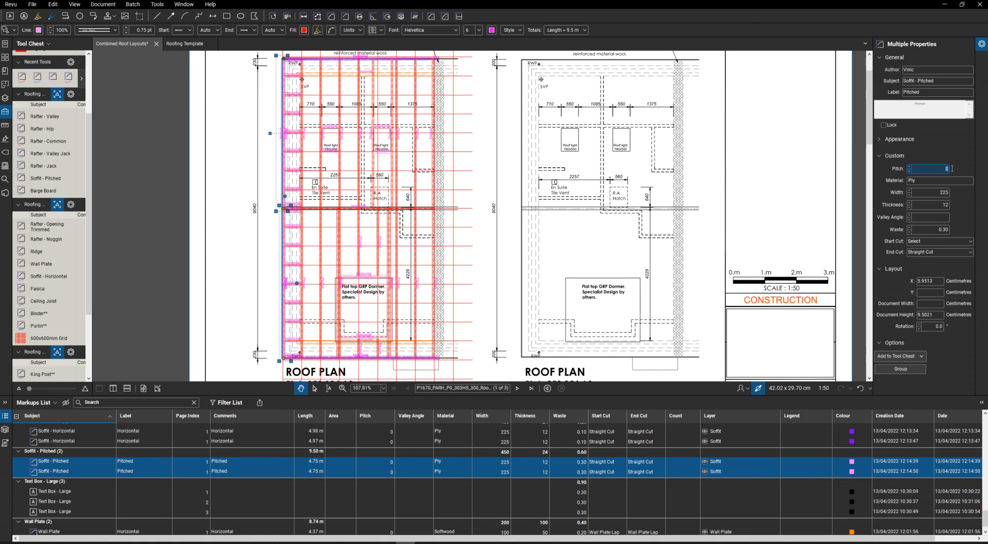
{"action": "key", "text": "Return"}
Step: Save the drawing and export its markups and totals as the Combined Roof Layouts CSV, overwriting the existing file
{"action": "scroll", "coordinate": [430, 482], "scroll_direction": "down", "scroll_amount": 1}
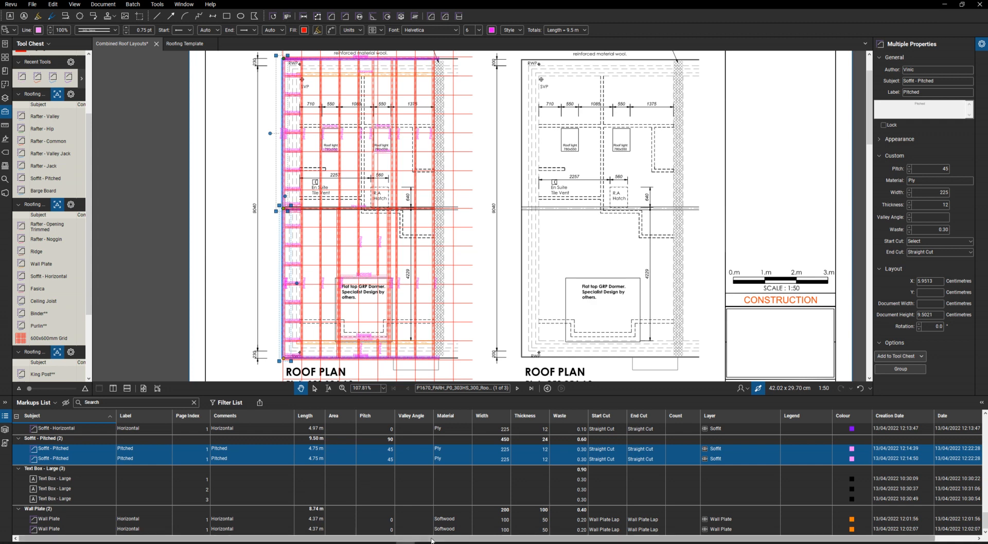
{"action": "left_click", "coordinate": [160, 97]}
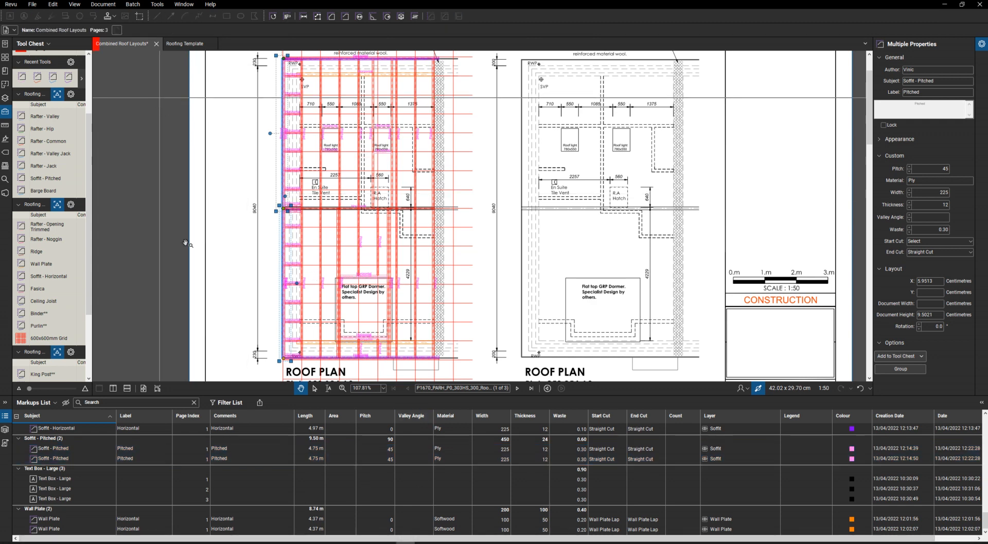
{"action": "key", "text": "ctrl+s"}
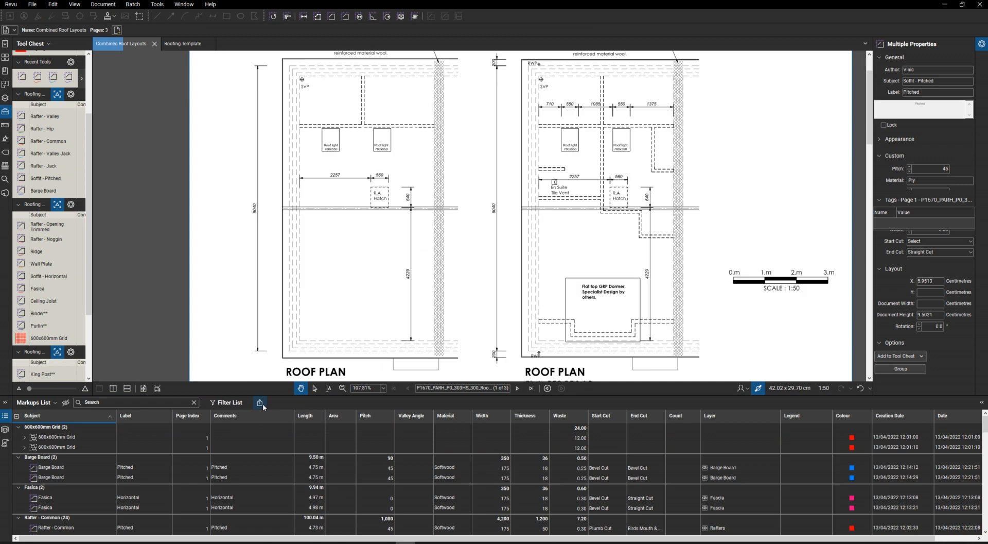
{"action": "left_click", "coordinate": [261, 403]}
{"action": "left_click", "coordinate": [277, 413]}
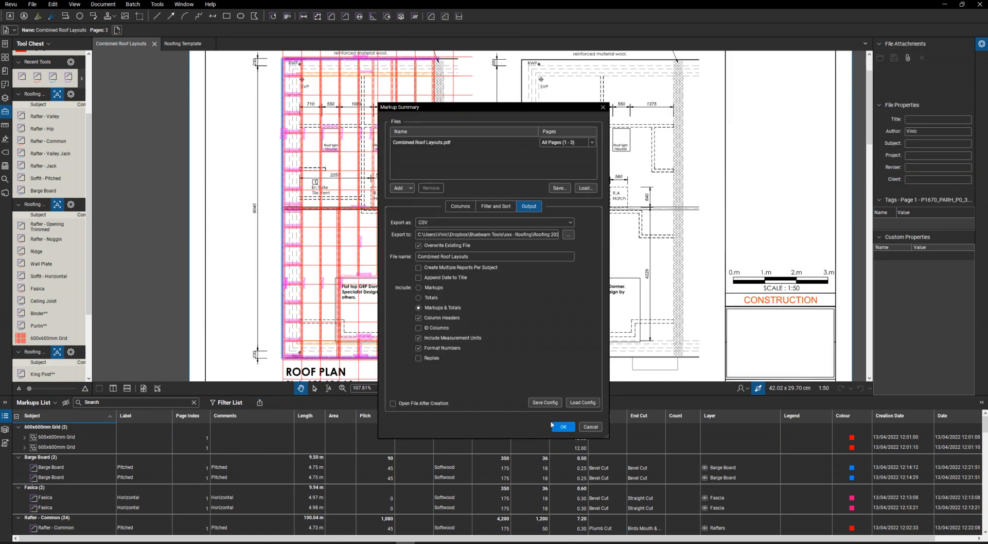
{"action": "left_click", "coordinate": [564, 427]}
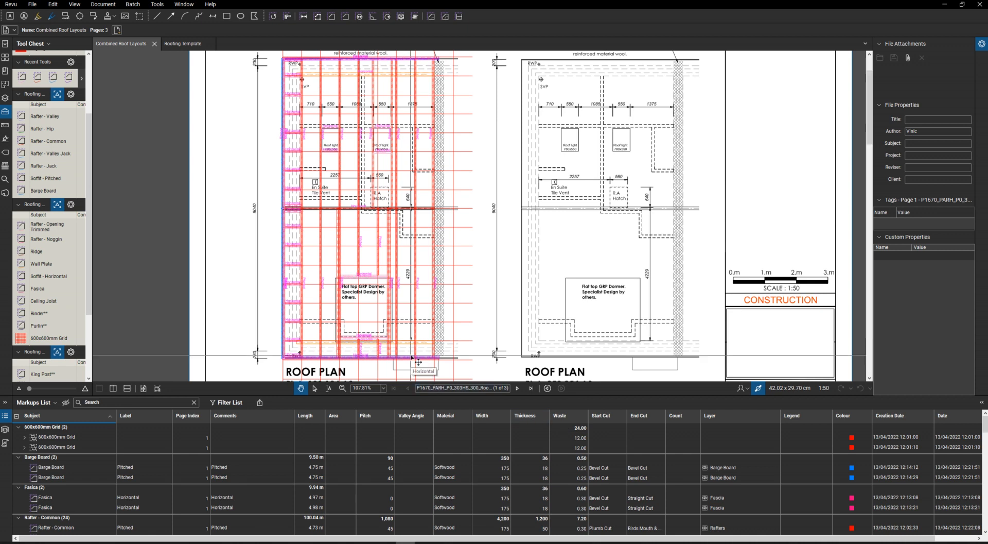
Step: Switch to the Excel roofing workbook and refresh all data on the Values sheet with the re-exported markups
{"action": "left_click", "coordinate": [254, 543]}
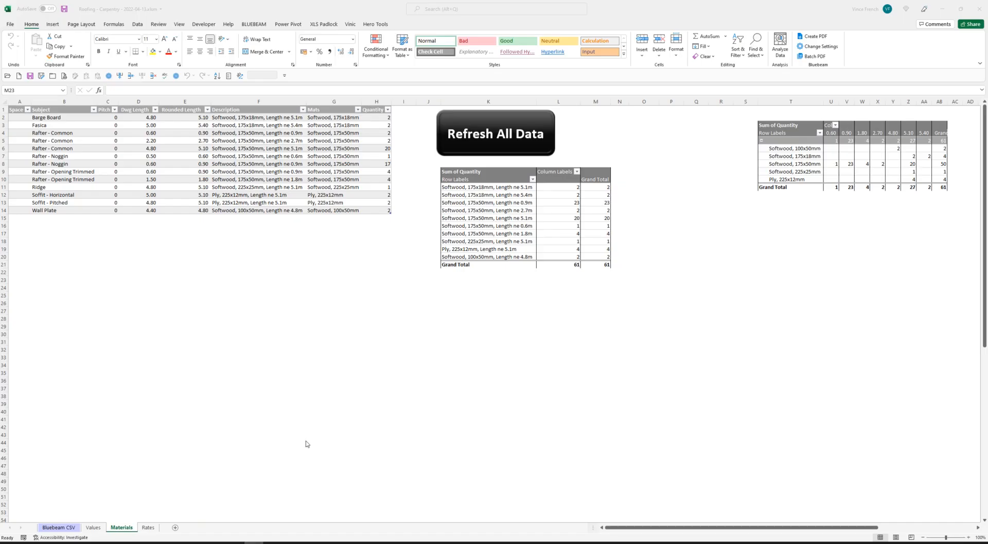
{"action": "left_click", "coordinate": [96, 527]}
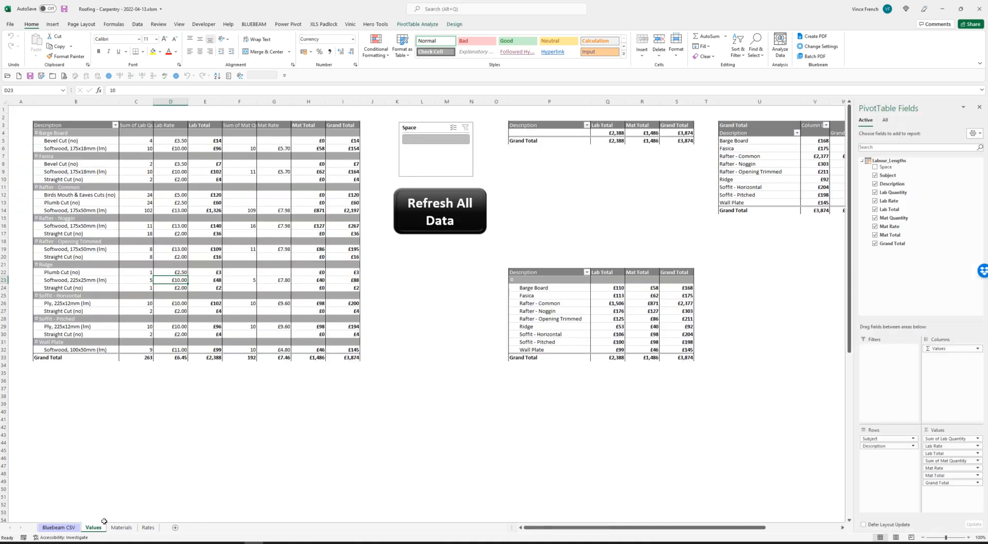
{"action": "left_click", "coordinate": [440, 223]}
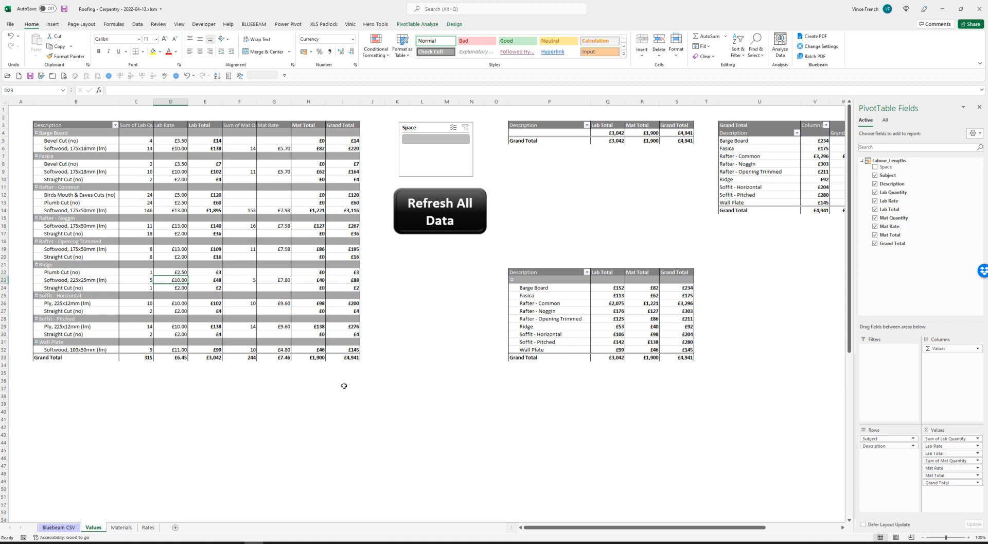
Step: Examine the pitches, rounded lengths and quantity summary on the Materials sheet, and return to the roof plan in Bluebeam Revu
{"action": "left_click", "coordinate": [121, 528]}
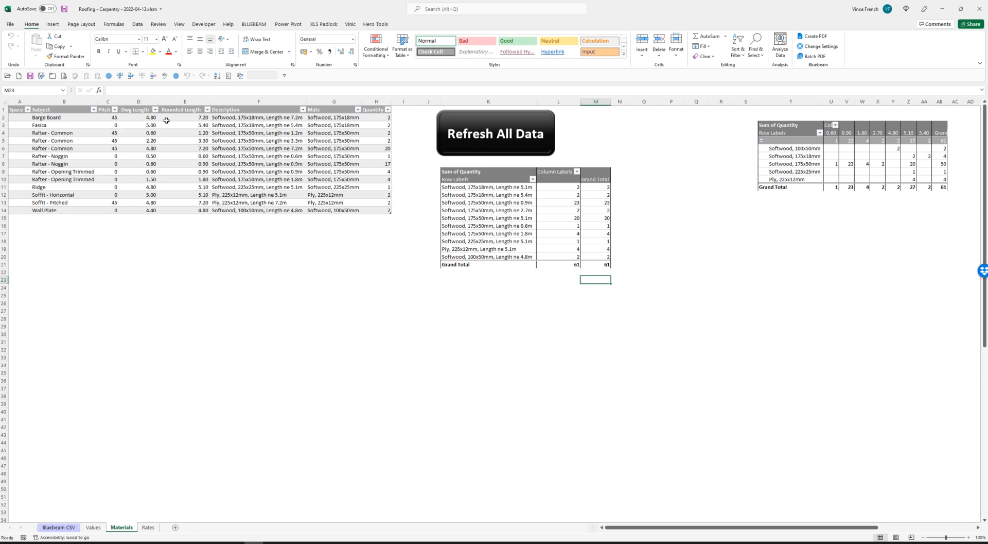
{"action": "left_click", "coordinate": [151, 125]}
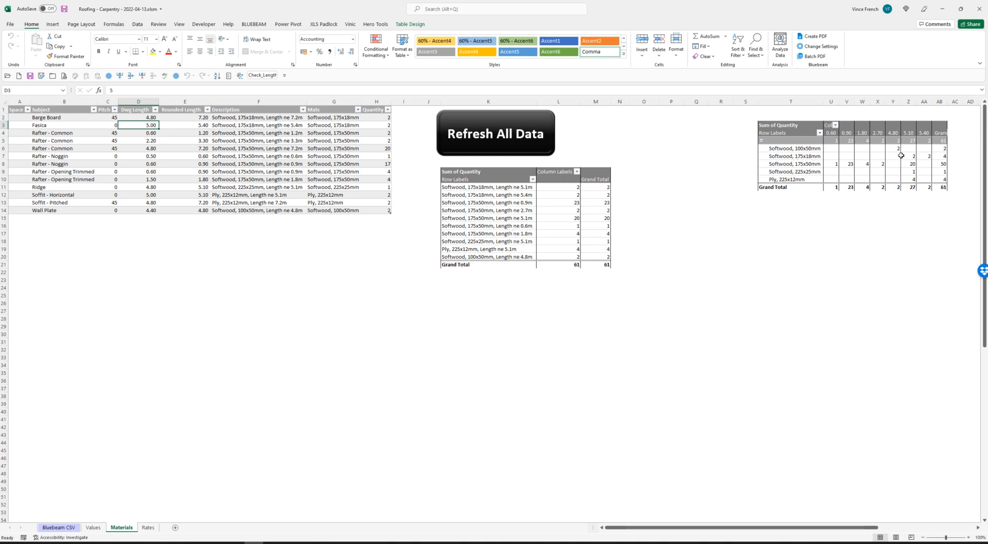
{"action": "mouse_move", "coordinate": [878, 155]}
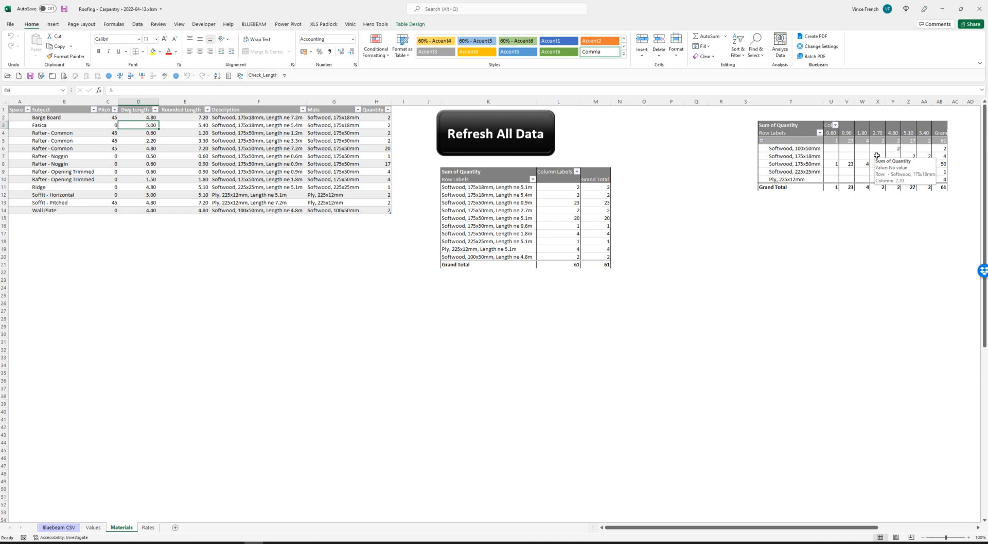
{"action": "left_click", "coordinate": [405, 543]}
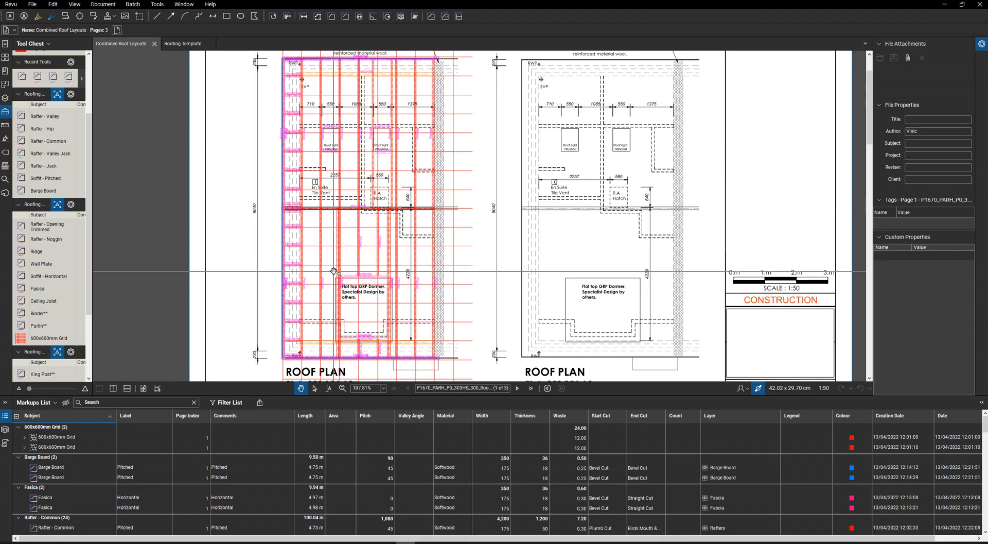
Step: Examine a Rafter - Noggin markup, the markup list's Space column, the page 2 roof plan and Excel's Materials sheet, and return to Bluebeam Revu
{"action": "left_click", "coordinate": [292, 229]}
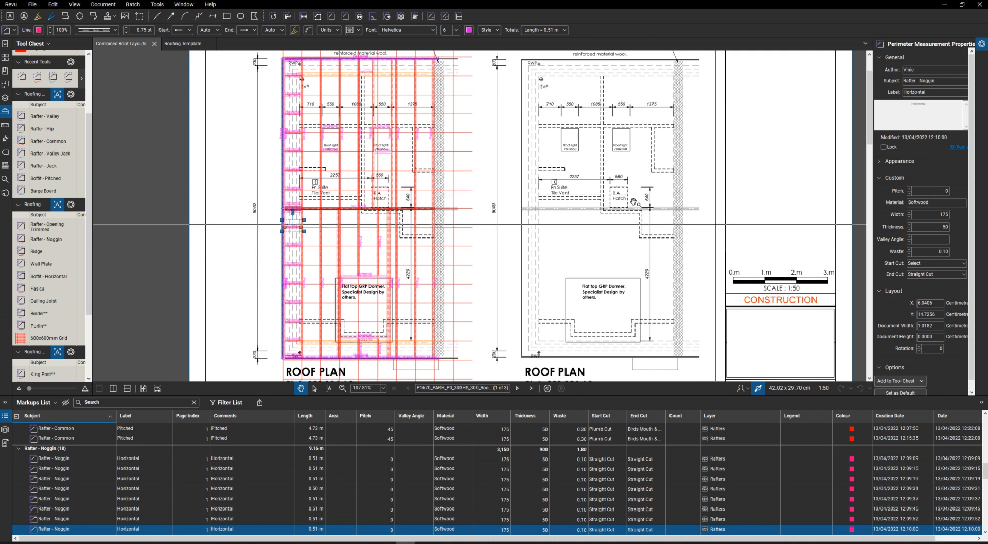
{"action": "scroll", "coordinate": [442, 196], "scroll_direction": "down", "scroll_amount": 1}
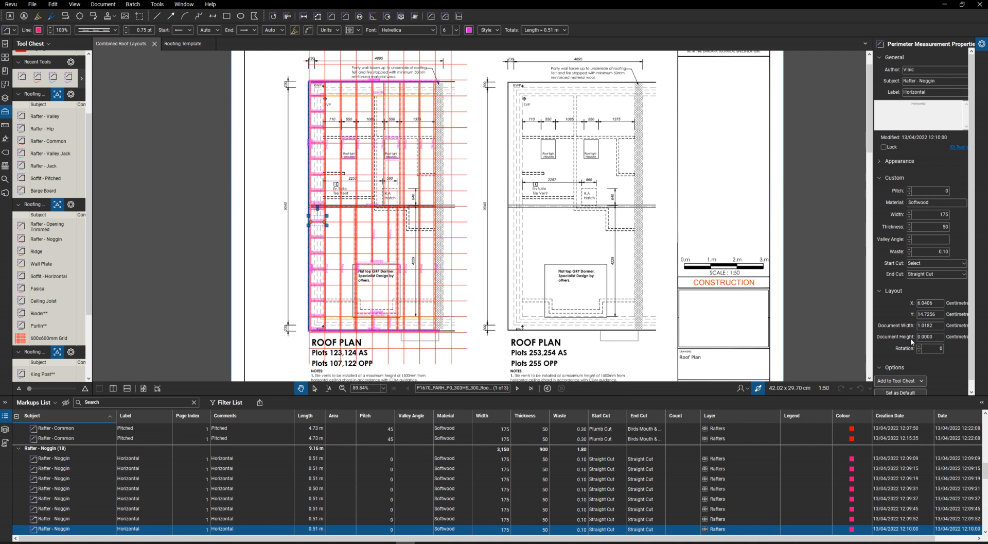
{"action": "left_click_drag", "start_coordinate": [720, 539], "coordinate": [781, 540]}
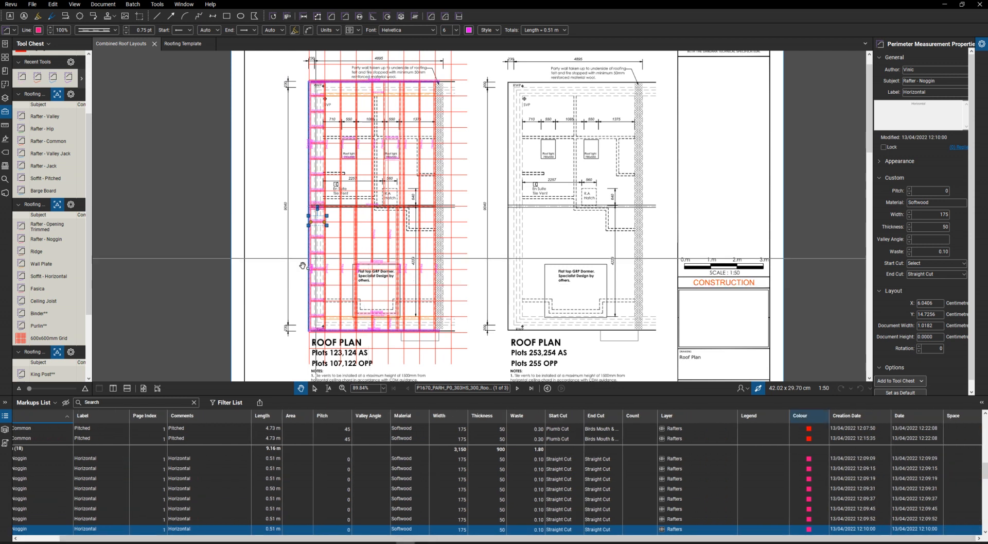
{"action": "scroll", "coordinate": [288, 262], "scroll_direction": "down", "scroll_amount": 3}
{"action": "scroll", "coordinate": [315, 284], "scroll_direction": "up", "scroll_amount": 2}
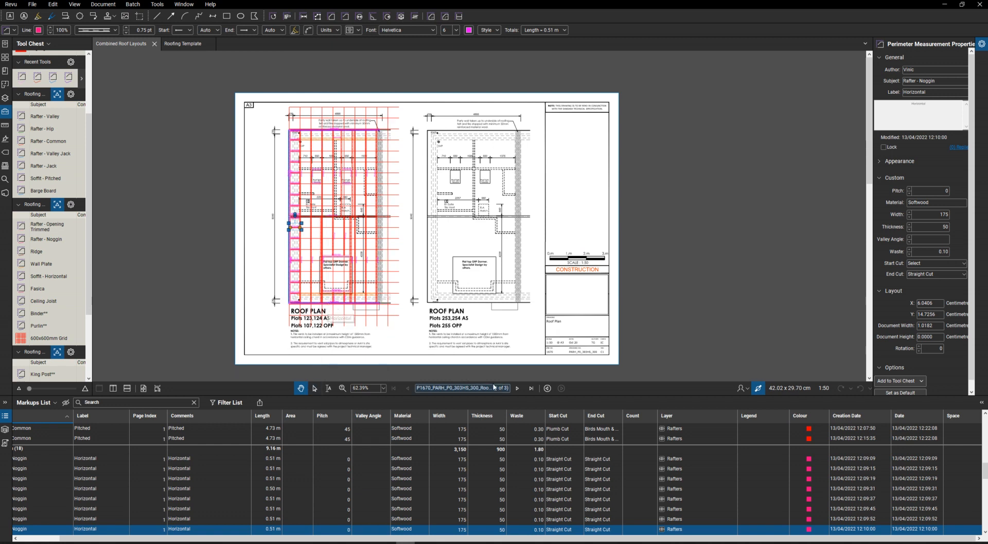
{"action": "left_click", "coordinate": [517, 388]}
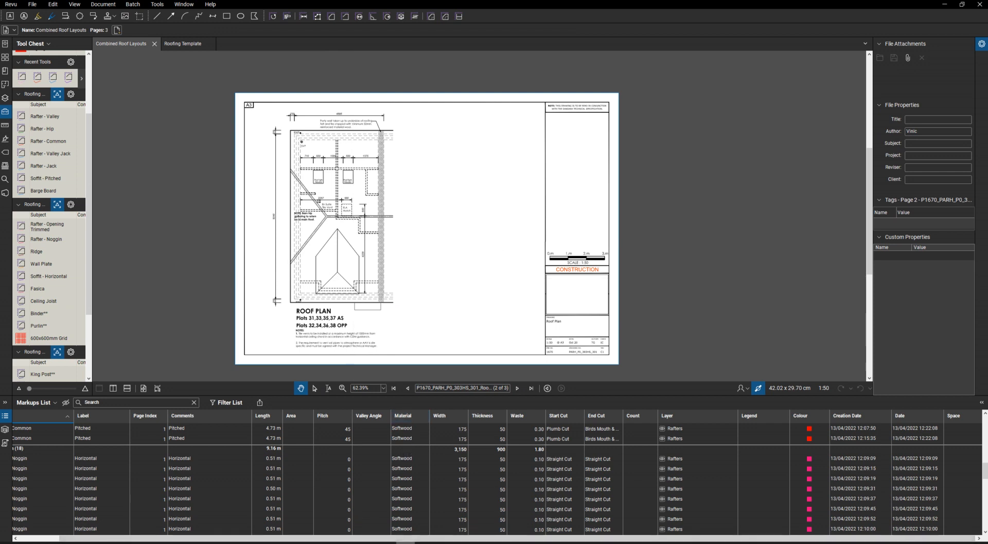
{"action": "mouse_move", "coordinate": [406, 542]}
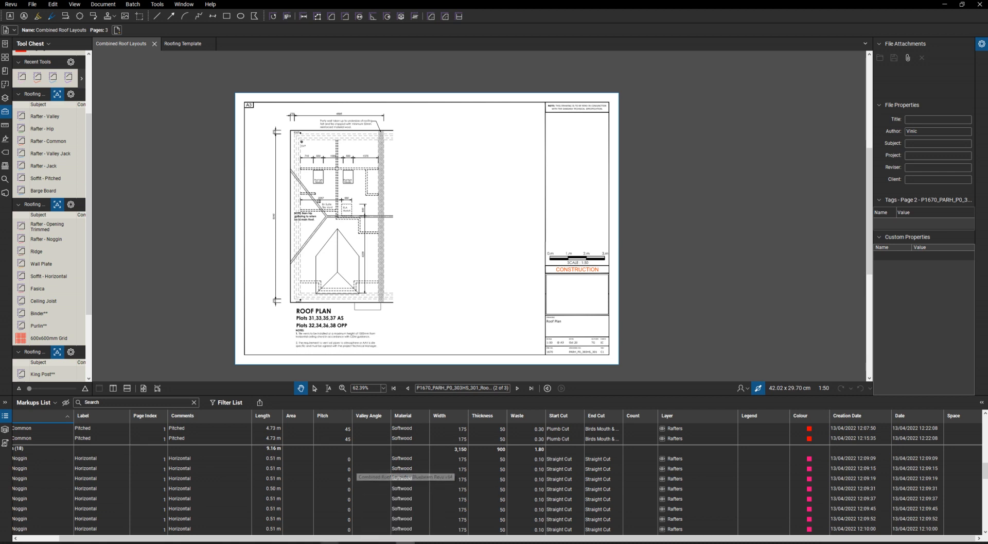
{"action": "left_click", "coordinate": [254, 513]}
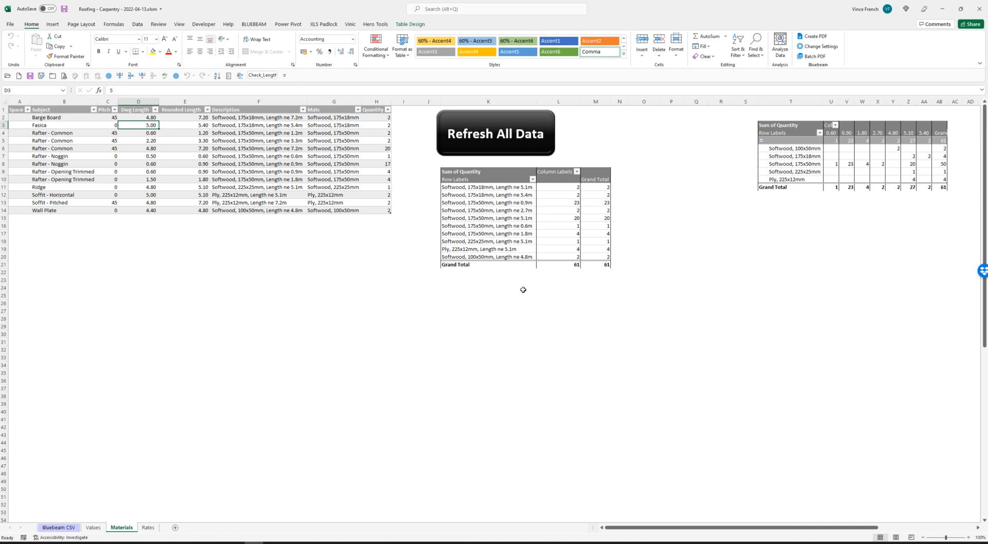
{"action": "mouse_move", "coordinate": [407, 535]}
{"action": "left_click", "coordinate": [406, 515]}
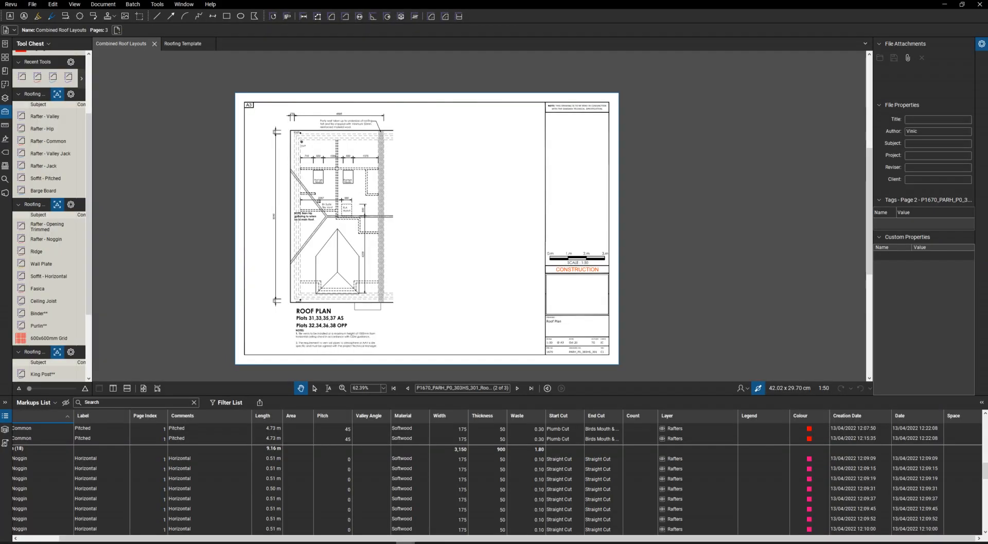
Step: Copy all markups from the page 1 roof plan and paste them in place on the Plots 31,33,35,37 roof plan on page 2
{"action": "left_click", "coordinate": [407, 389]}
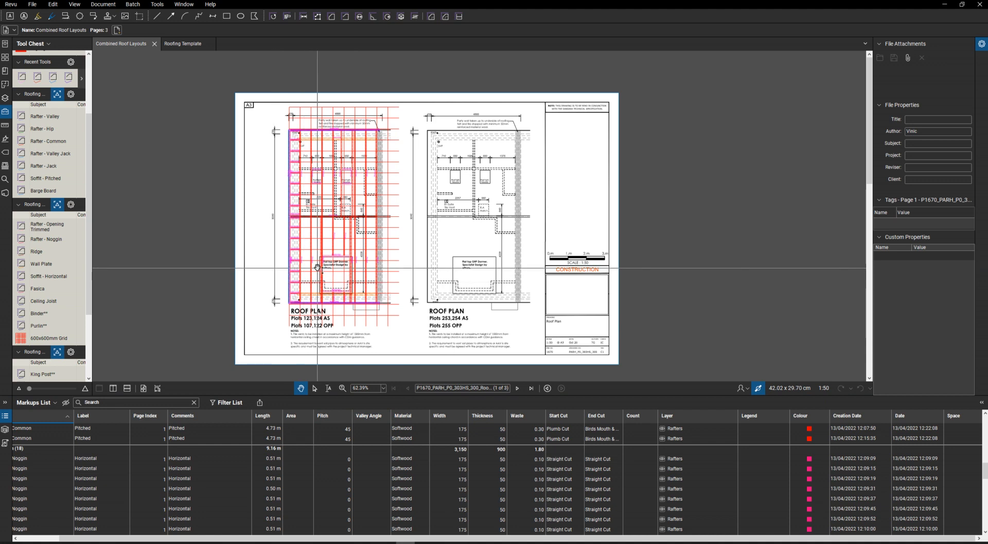
{"action": "key", "text": "ctrl+a"}
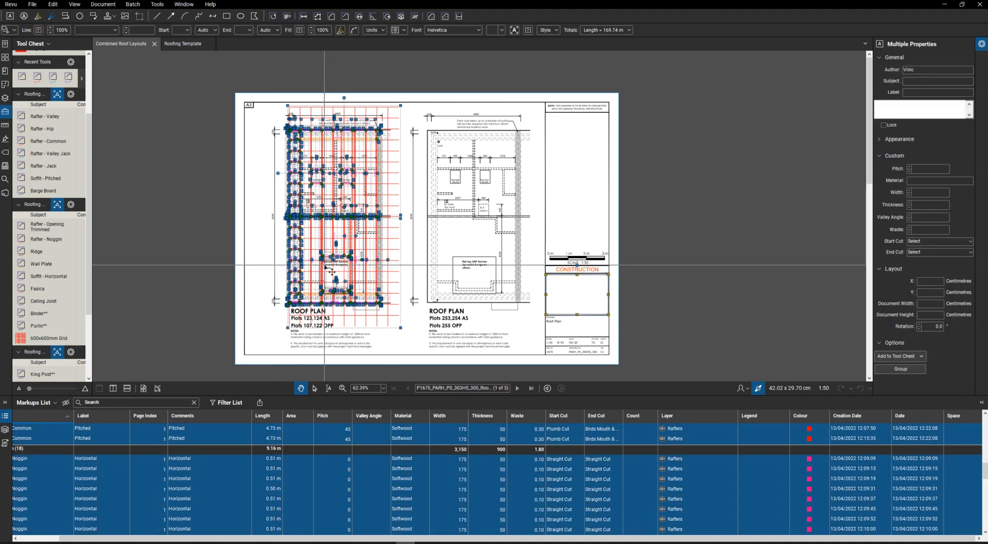
{"action": "right_click", "coordinate": [325, 265]}
{"action": "left_click", "coordinate": [348, 281]}
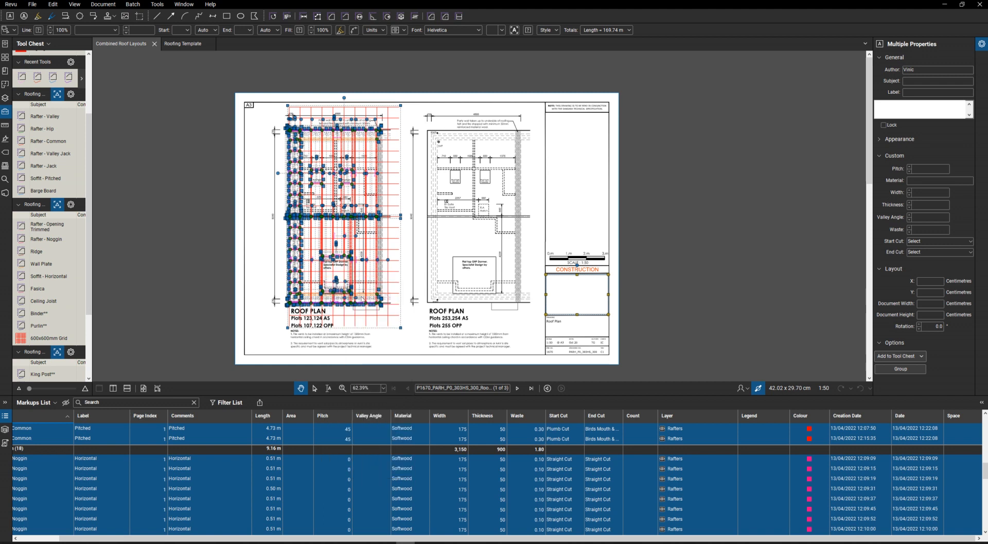
{"action": "left_click", "coordinate": [518, 388]}
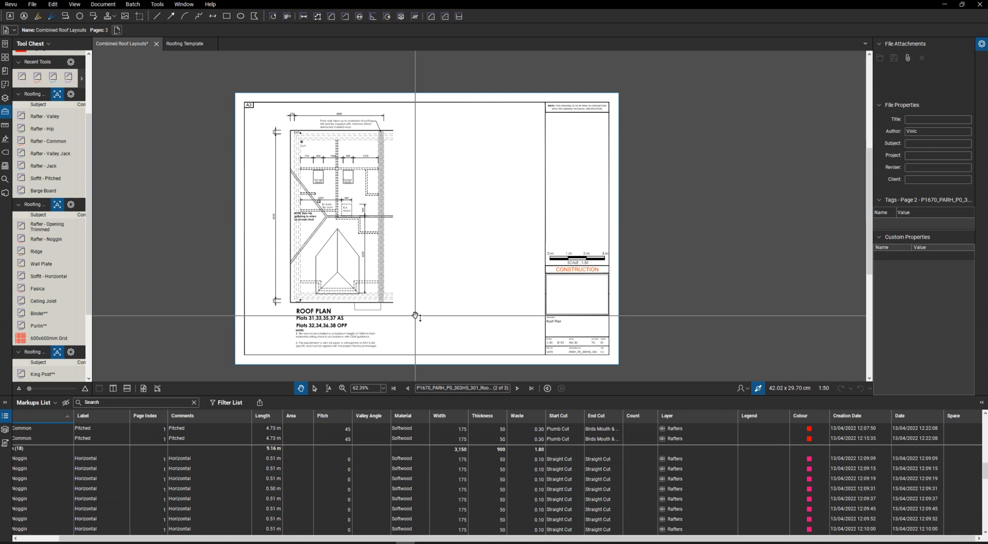
{"action": "key", "text": "ctrl+shift+v"}
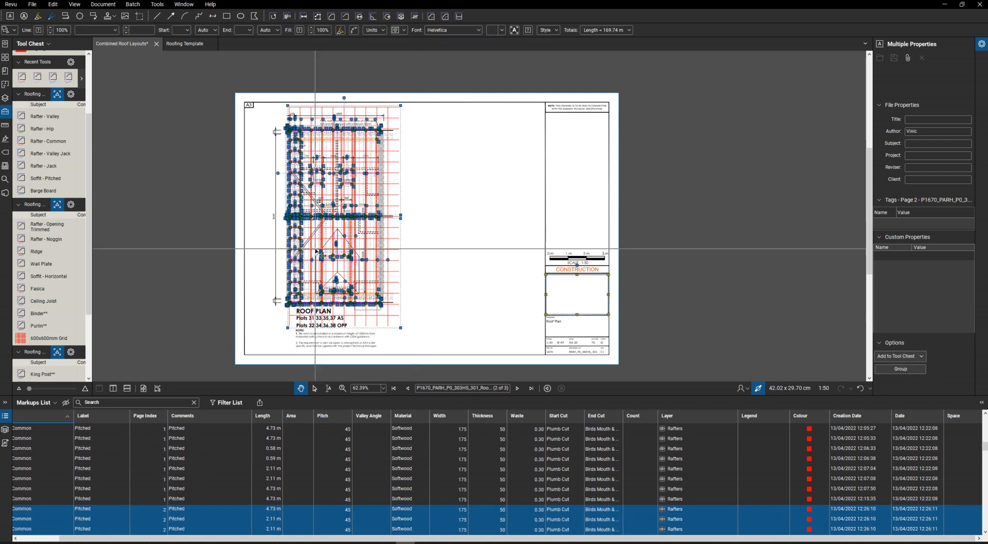
Step: Delete the copied horizontal opening trimmers at the upper and lower edges of the dormer opening on the page 2 roof plan
{"action": "scroll", "coordinate": [316, 252], "scroll_direction": "up", "scroll_amount": 2}
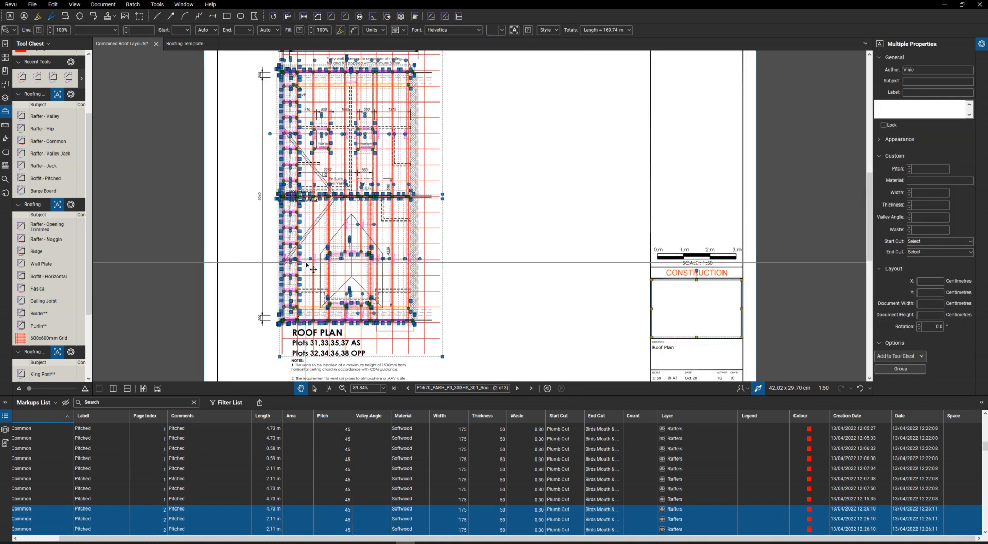
{"action": "scroll", "coordinate": [342, 296], "scroll_direction": "up", "scroll_amount": 2}
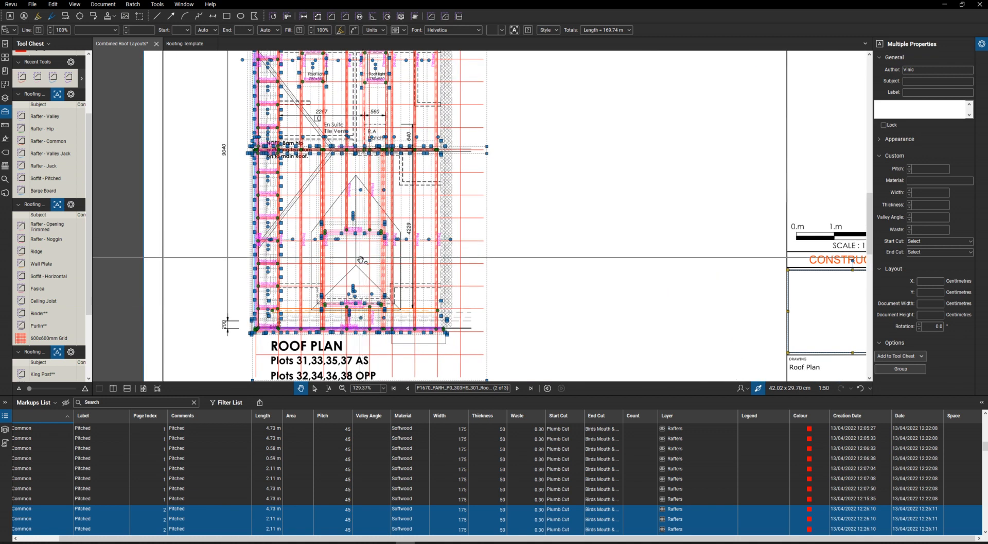
{"action": "left_click", "coordinate": [360, 260]}
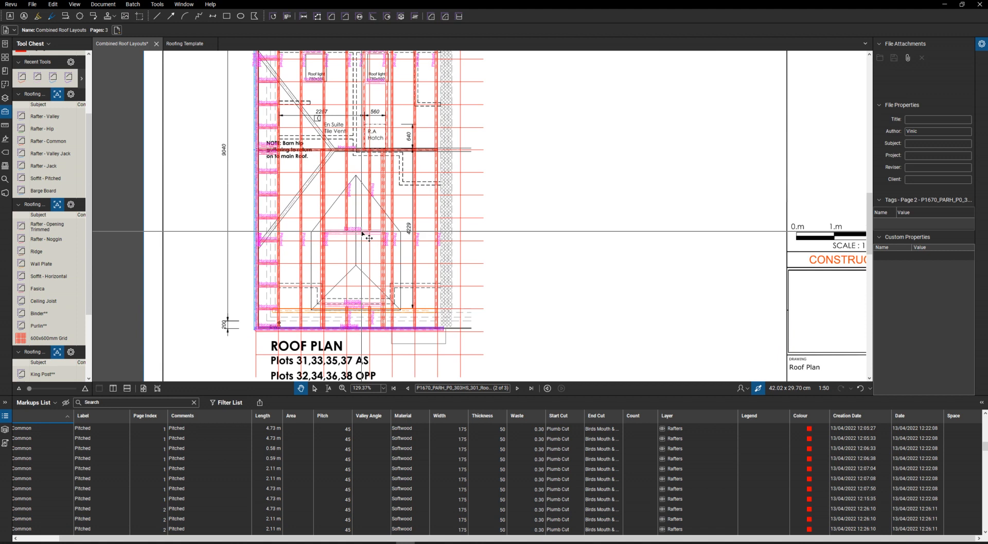
{"action": "left_click", "coordinate": [363, 234]}
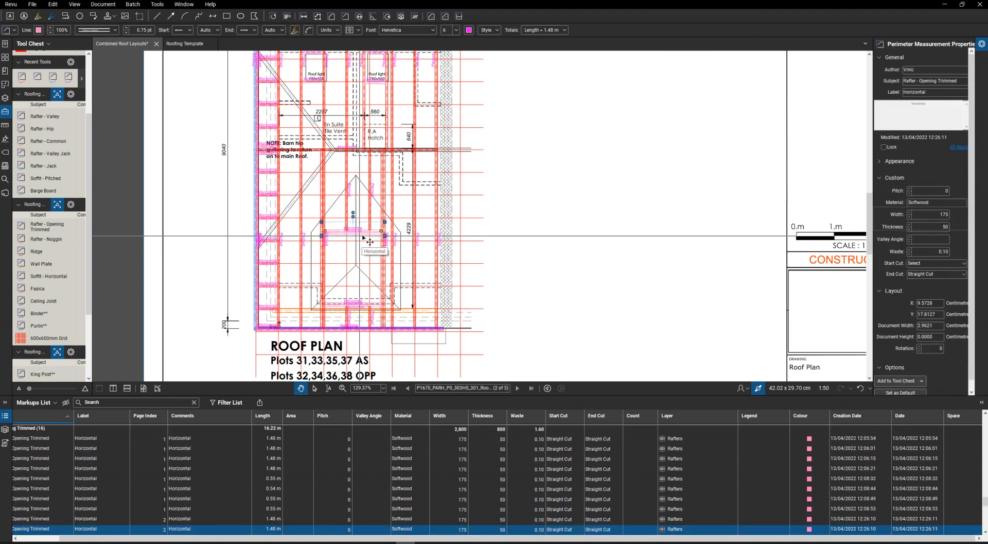
{"action": "left_click_drag", "start_coordinate": [364, 238], "coordinate": [364, 310]}
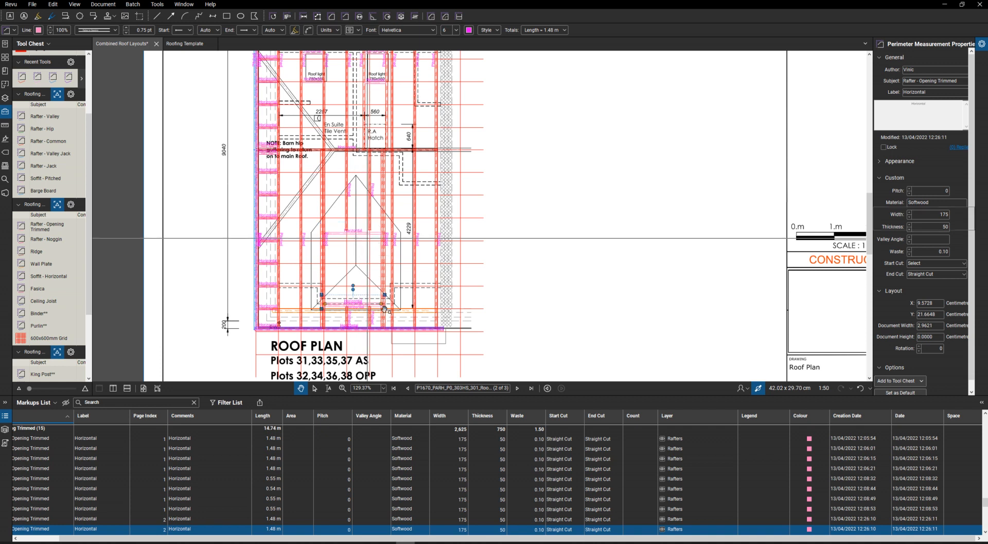
{"action": "key", "text": "Down"}
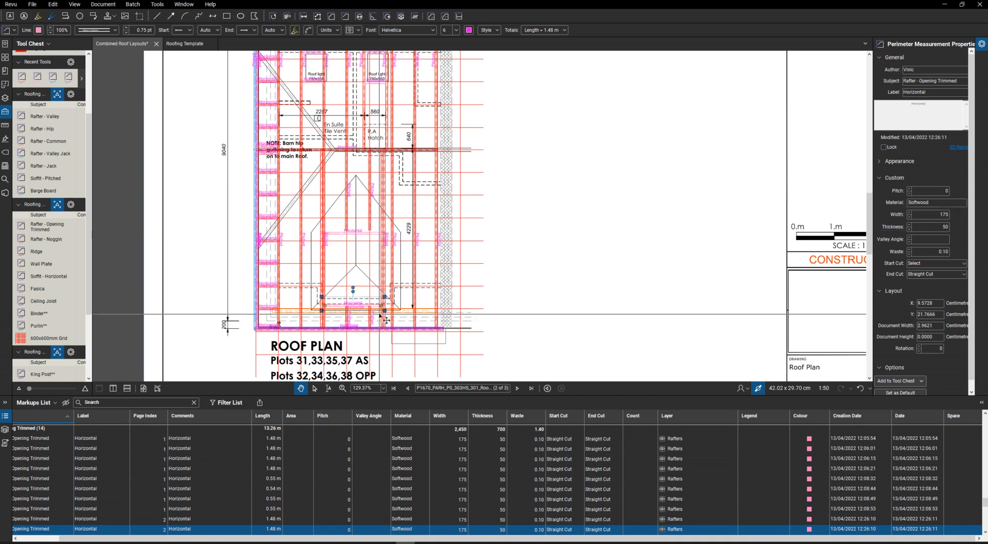
{"action": "key", "text": "Delete"}
{"action": "left_click", "coordinate": [360, 235]}
Step: Delete the short Rafter - Common markups below and above the former dormer opening
{"action": "left_click", "coordinate": [352, 321]}
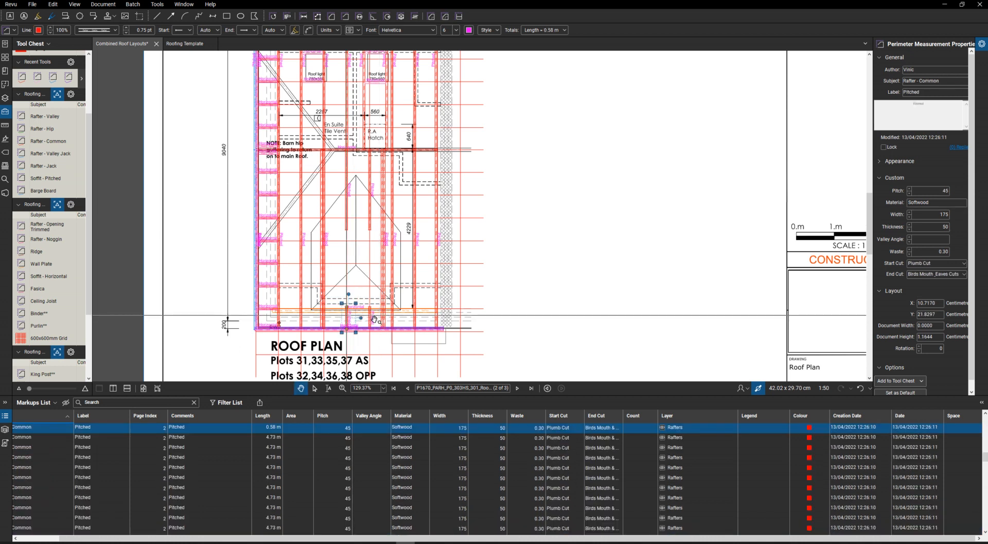
{"action": "key", "text": "Delete"}
{"action": "left_click", "coordinate": [372, 320]}
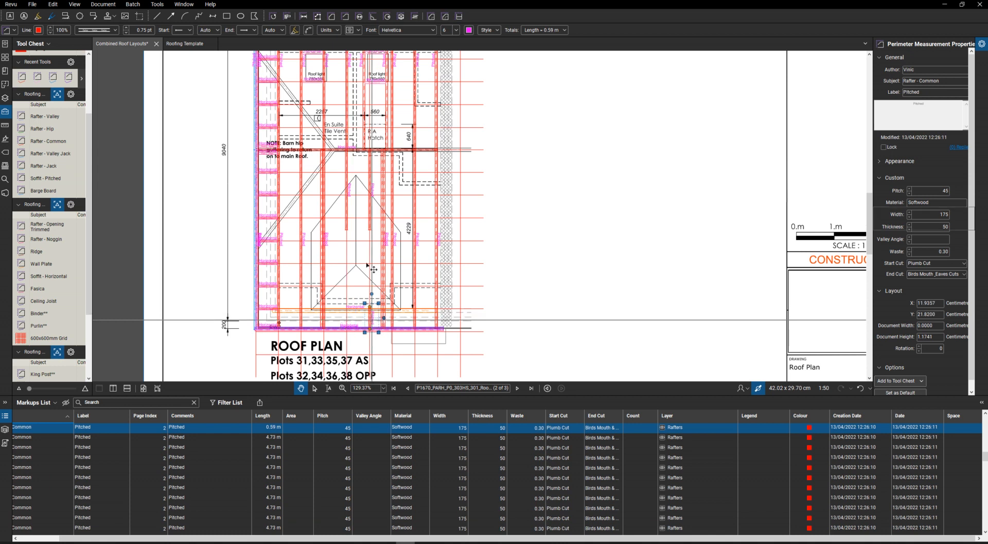
{"action": "left_click", "coordinate": [347, 216]}
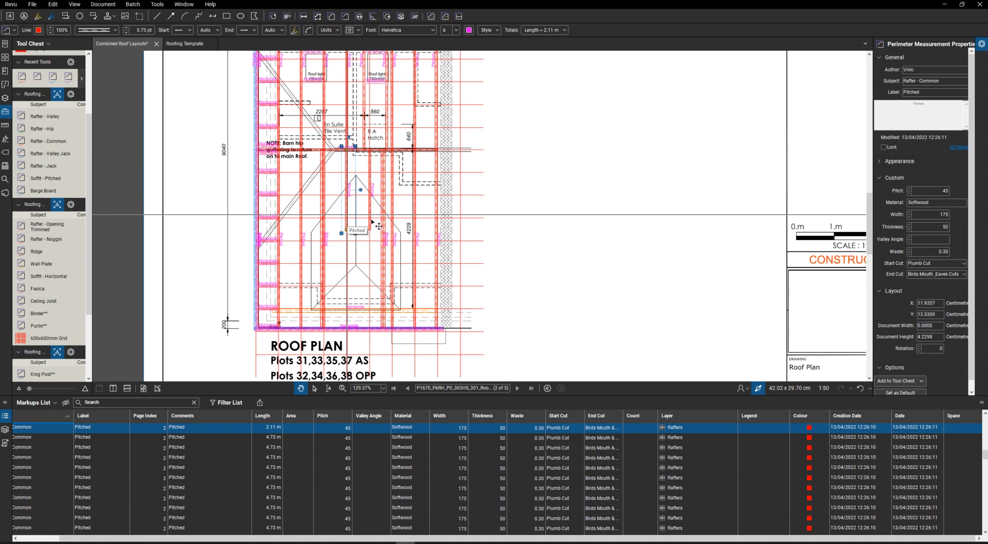
{"action": "left_click", "coordinate": [371, 222]}
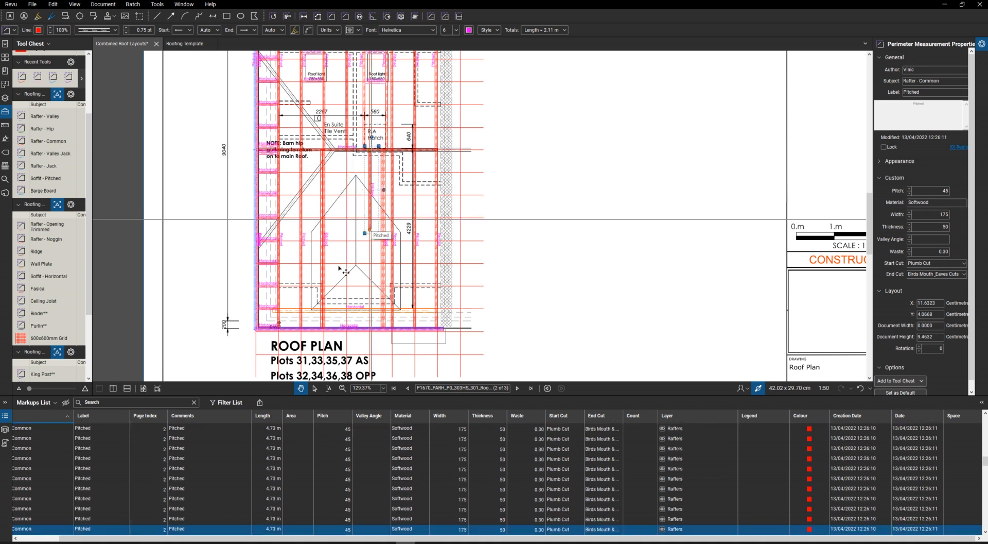
Step: Move the extra full-length common rafter from the dormer opening's left side onto the next vacant grid line below the ridge
{"action": "scroll", "coordinate": [304, 160], "scroll_direction": "up", "scroll_amount": 5}
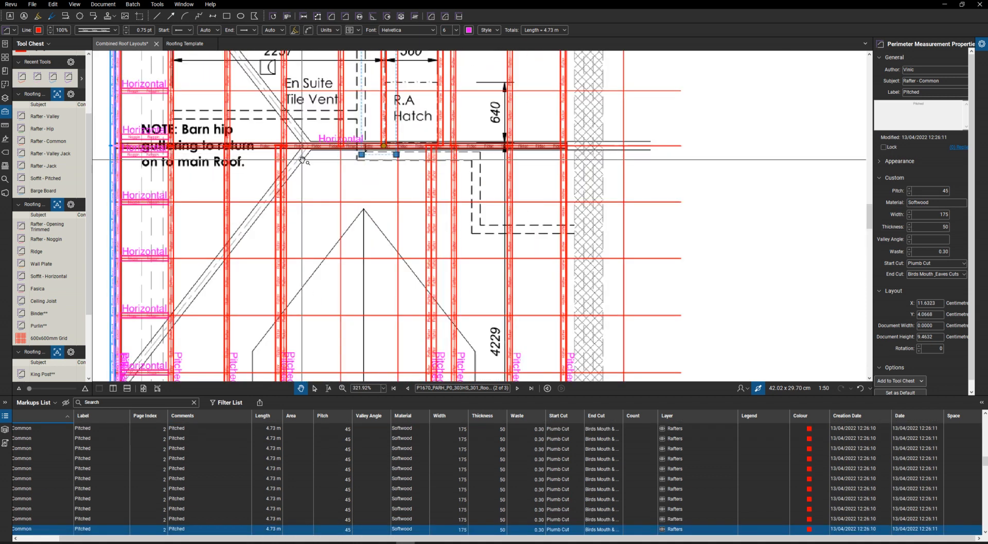
{"action": "left_click", "coordinate": [283, 168]}
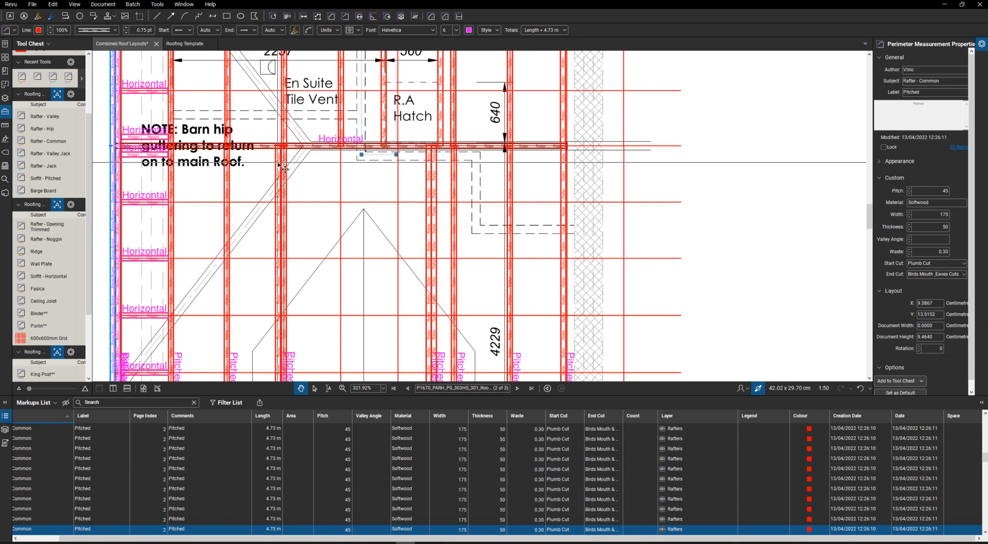
{"action": "left_click_drag", "start_coordinate": [279, 164], "coordinate": [342, 165]}
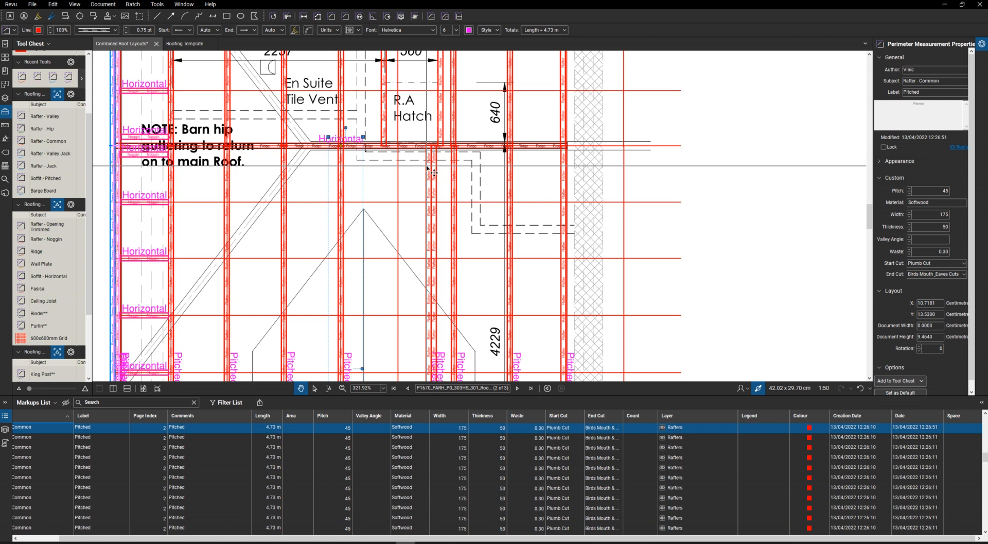
Step: Move one of the paired rafters on the dormer opening's right side to the remaining vacant grid line, and delete both rafters
{"action": "left_click_drag", "start_coordinate": [412, 171], "coordinate": [393, 165]}
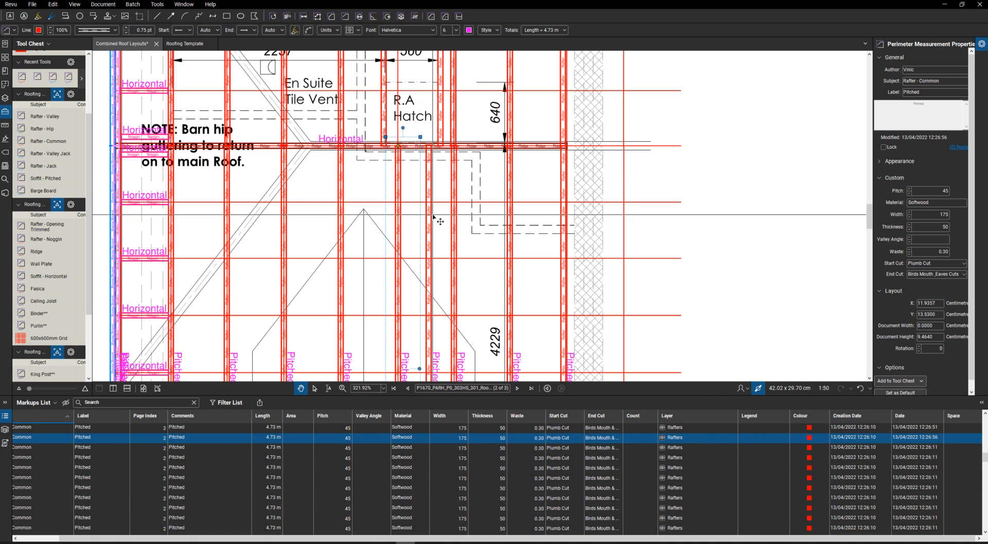
{"action": "left_click", "coordinate": [432, 217], "text": "shift"}
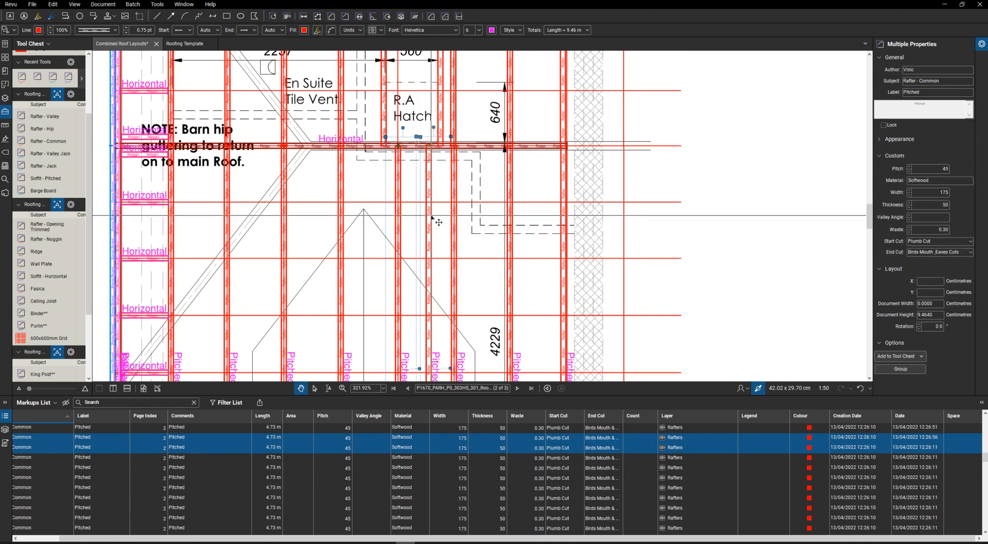
{"action": "key", "text": "Delete"}
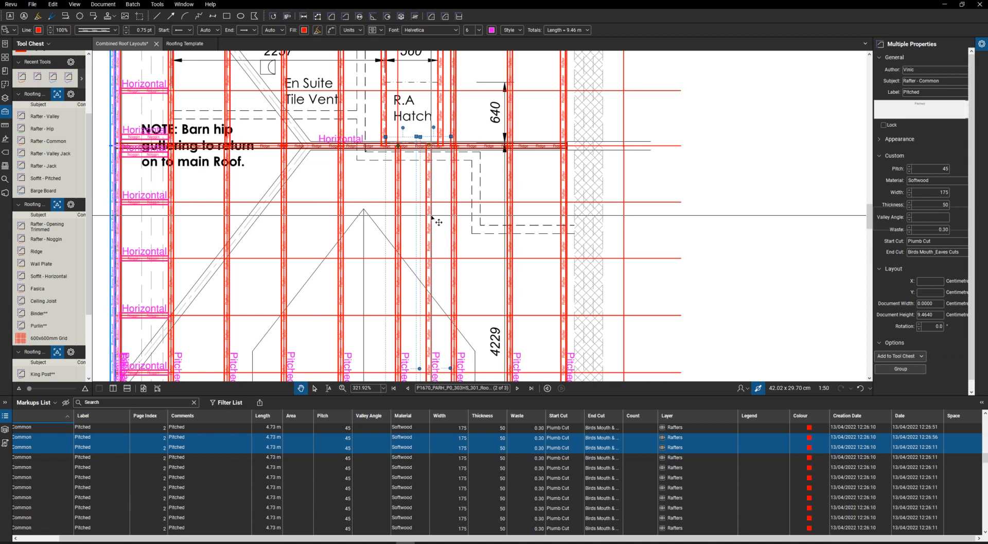
Step: Copy the adjacent full-length common rafter below the ridge onto the remaining vacant grid line
{"action": "scroll", "coordinate": [435, 212], "scroll_direction": "down", "scroll_amount": 2}
{"action": "scroll", "coordinate": [434, 212], "scroll_direction": "up", "scroll_amount": 3}
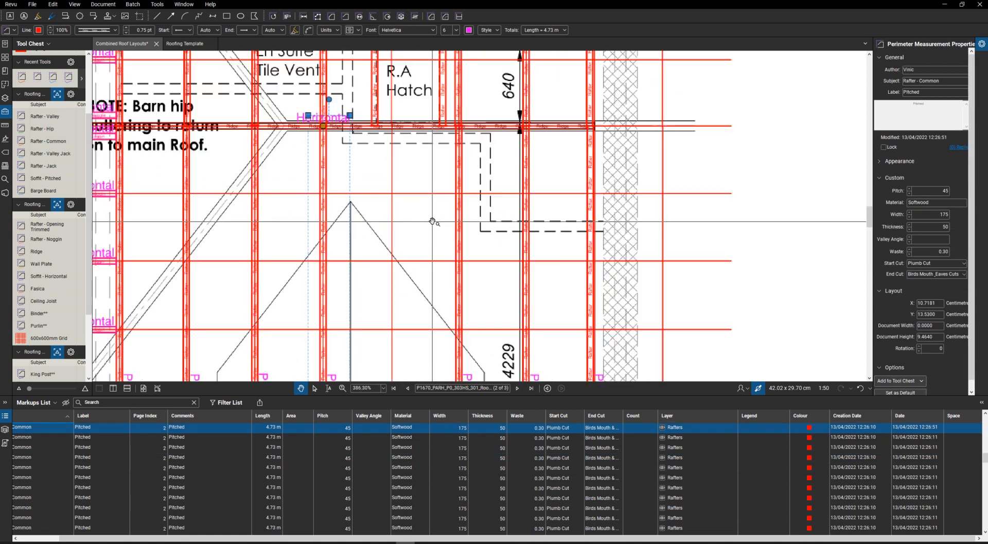
{"action": "left_click", "coordinate": [459, 205]}
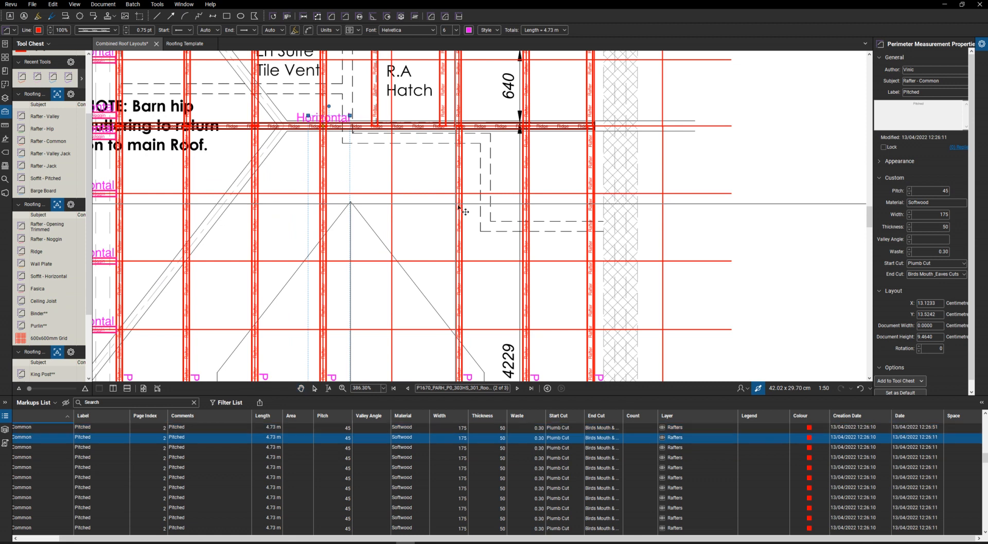
{"action": "left_click_drag", "start_coordinate": [447, 206], "coordinate": [415, 194]}
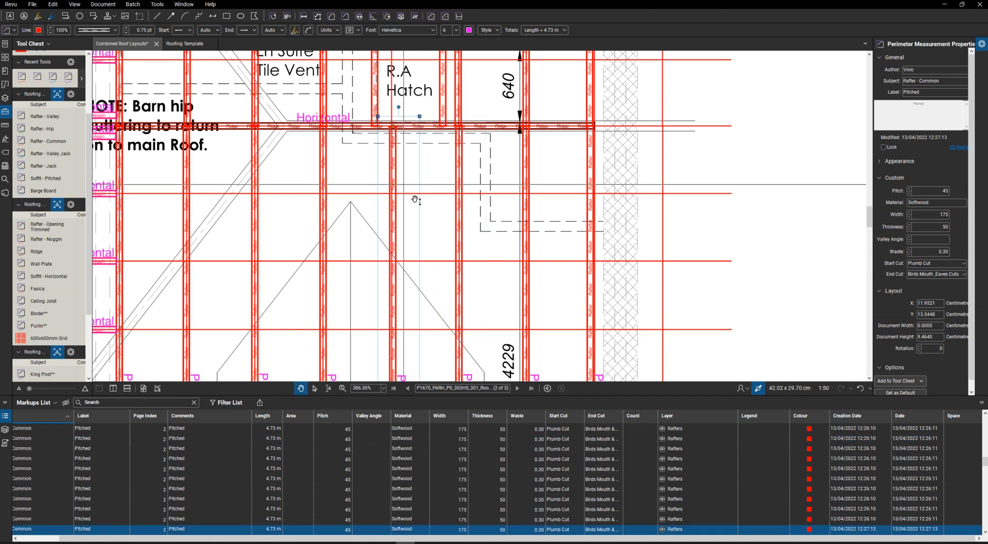
Step: Add a rectangular Space around the Plots 31,33,35,37 roof plan on page 2 and name it Type B
{"action": "scroll", "coordinate": [415, 200], "scroll_direction": "down", "scroll_amount": 2}
{"action": "scroll", "coordinate": [414, 199], "scroll_direction": "down", "scroll_amount": 8}
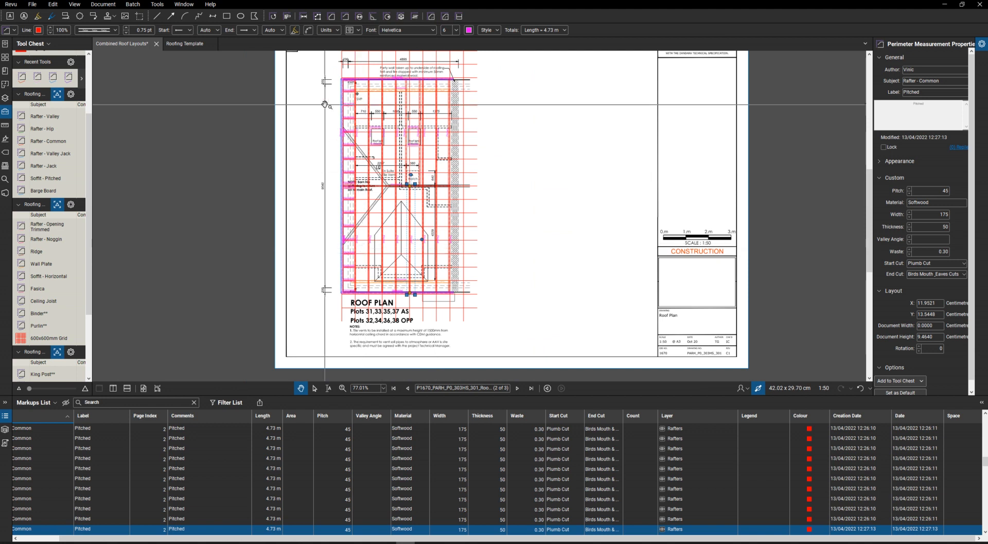
{"action": "scroll", "coordinate": [325, 231], "scroll_direction": "down", "scroll_amount": 1}
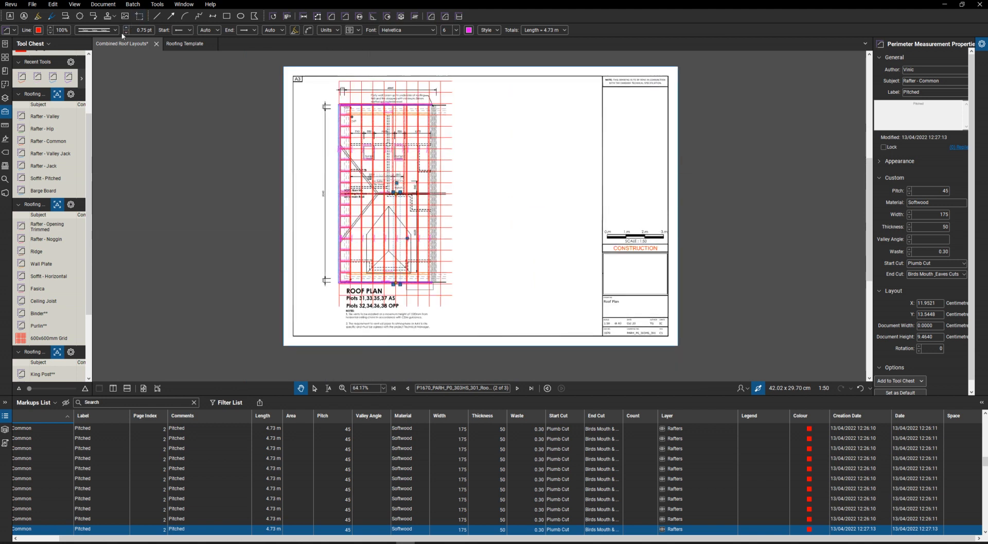
{"action": "left_click", "coordinate": [6, 85]}
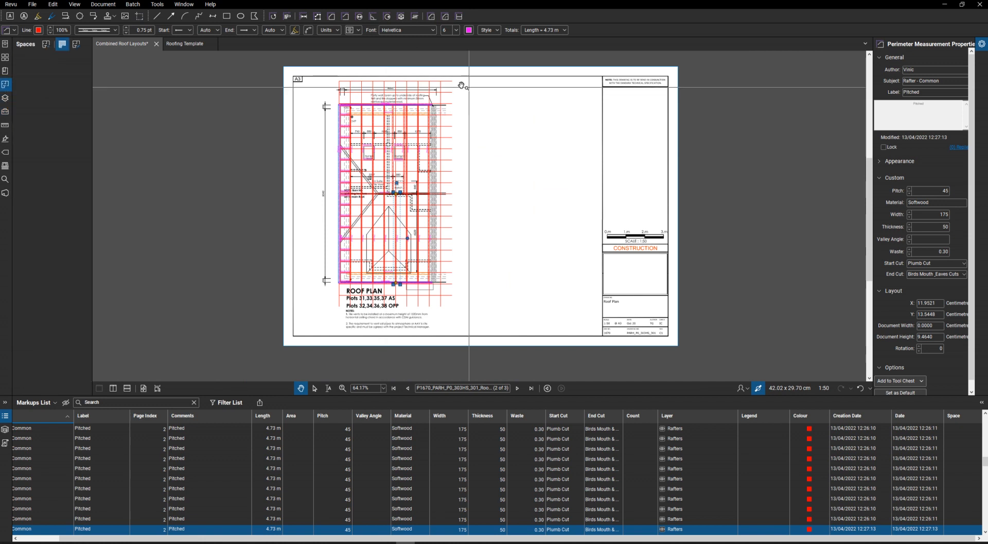
{"action": "left_click", "coordinate": [46, 46]}
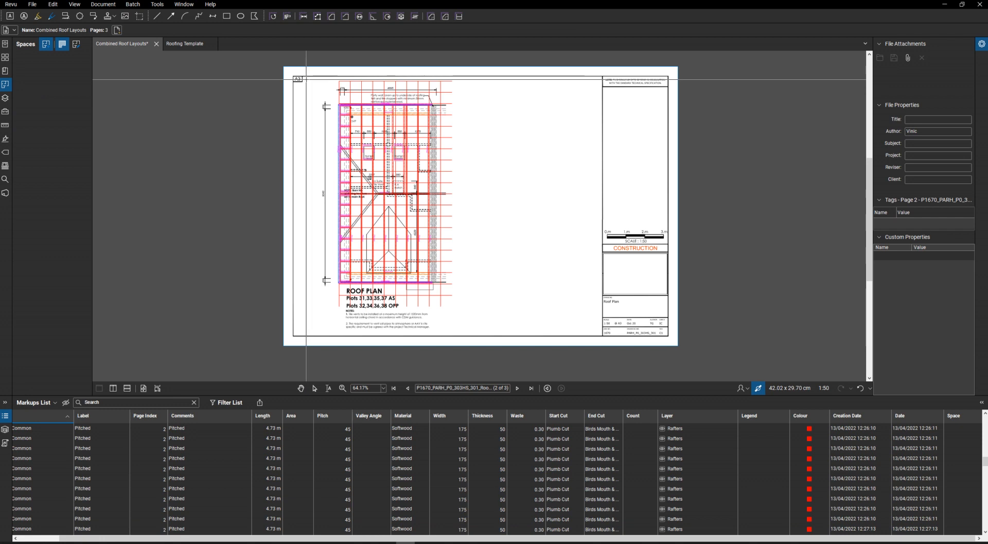
{"action": "left_click_drag", "start_coordinate": [307, 79], "coordinate": [486, 335]}
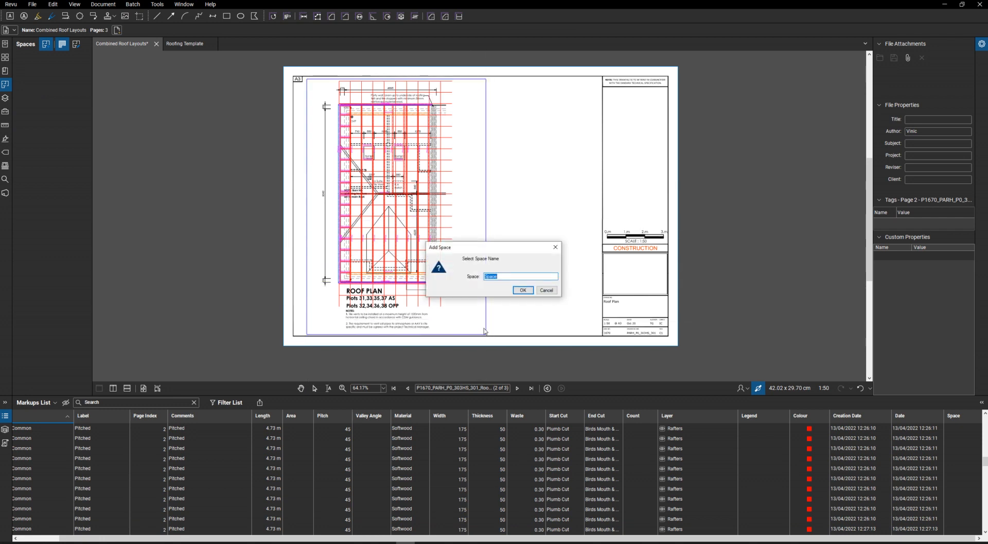
{"action": "type", "text": "R"}
{"action": "type", "text": "ype B"}
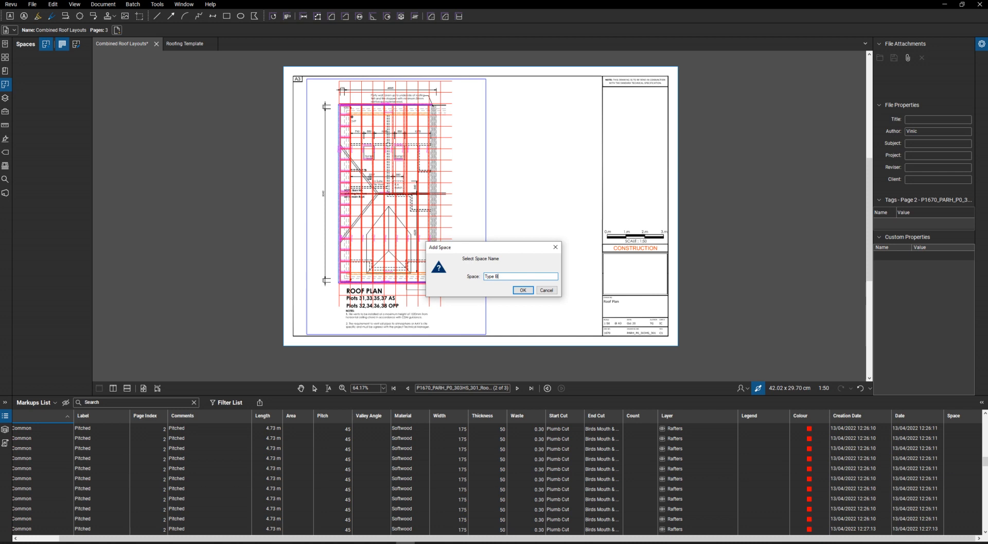
{"action": "key", "text": "Return"}
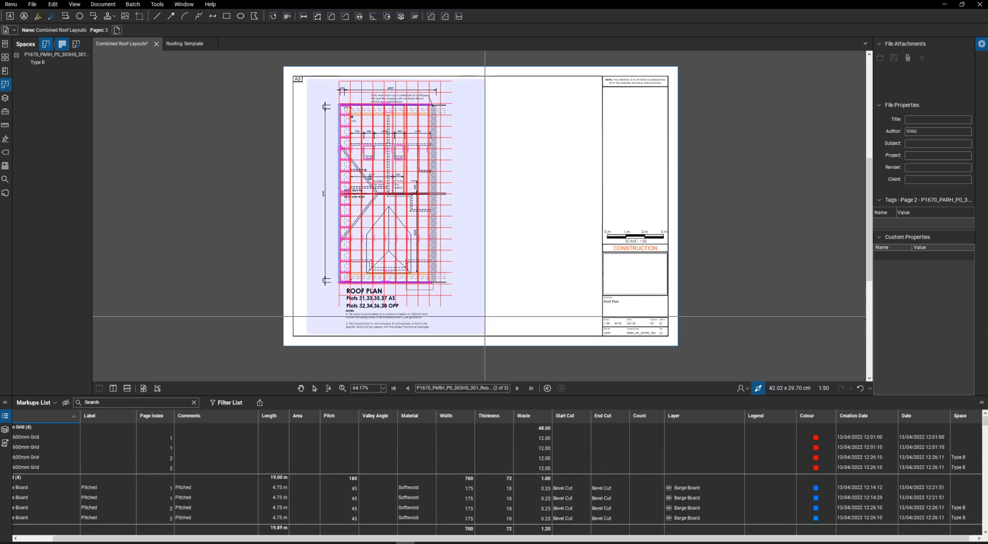
Step: Add a rectangular Space around the Plots 123,124 roof plan on page 1 and name it Type A
{"action": "left_click", "coordinate": [409, 388]}
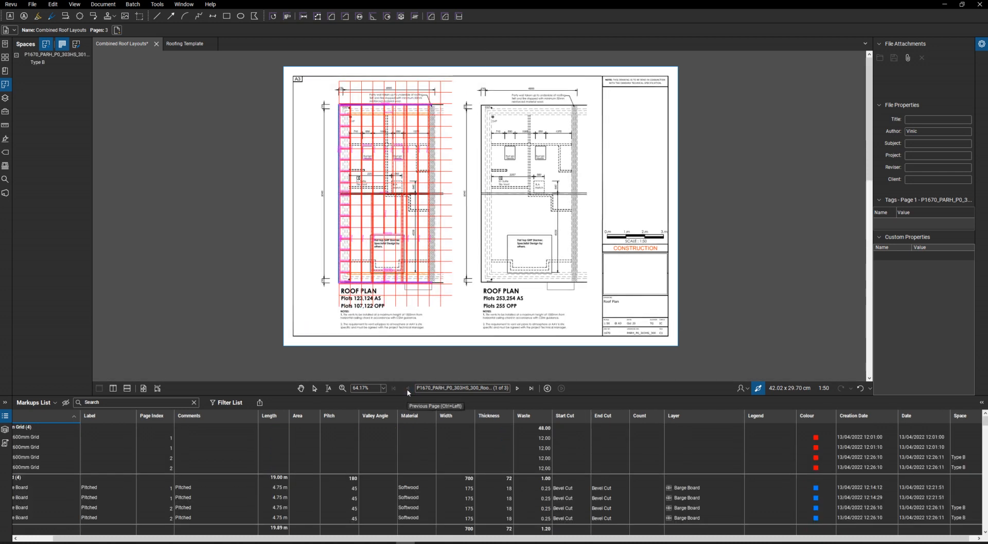
{"action": "left_click", "coordinate": [75, 46]}
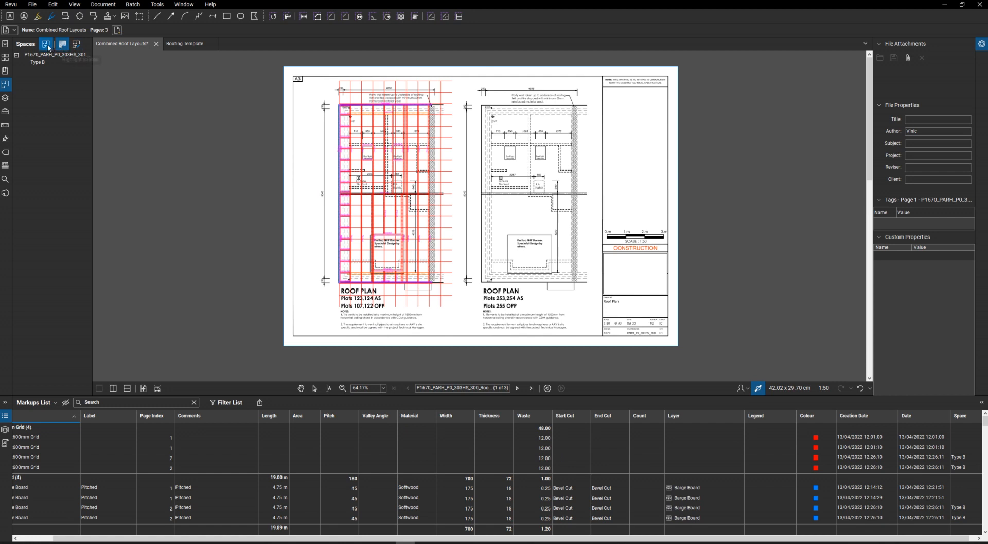
{"action": "left_click", "coordinate": [307, 84]}
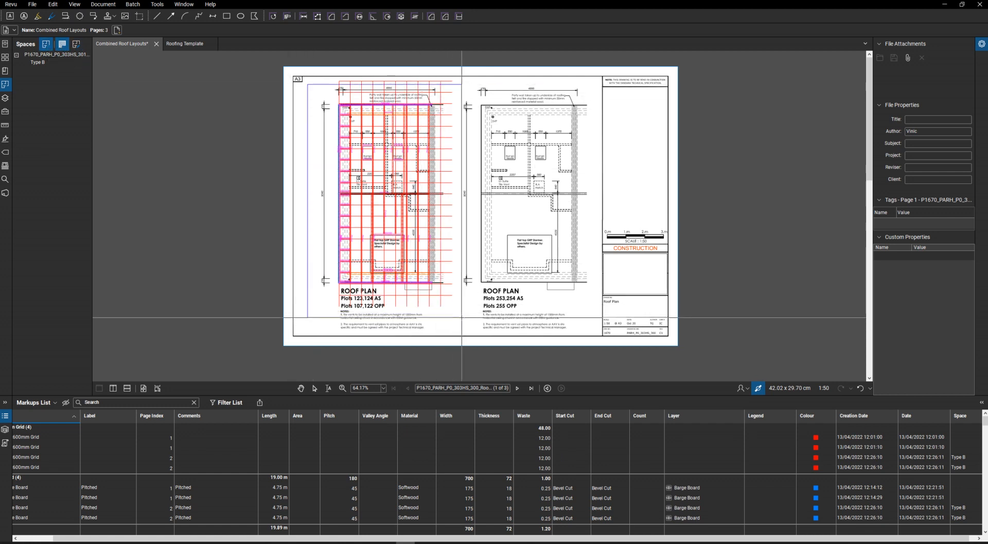
{"action": "left_click", "coordinate": [462, 317]}
{"action": "type", "text": "T"}
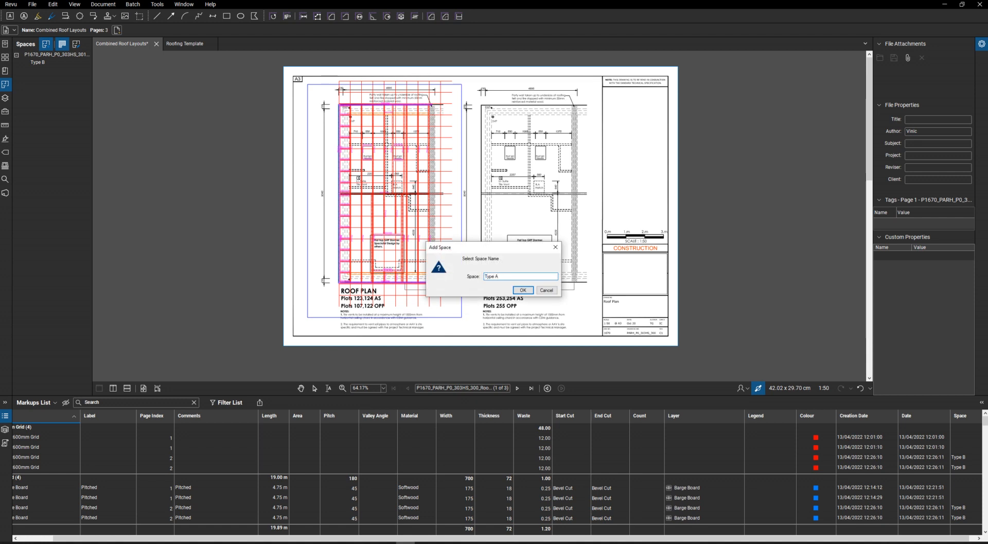
{"action": "type", "text": "ype A"}
{"action": "key", "text": "Return"}
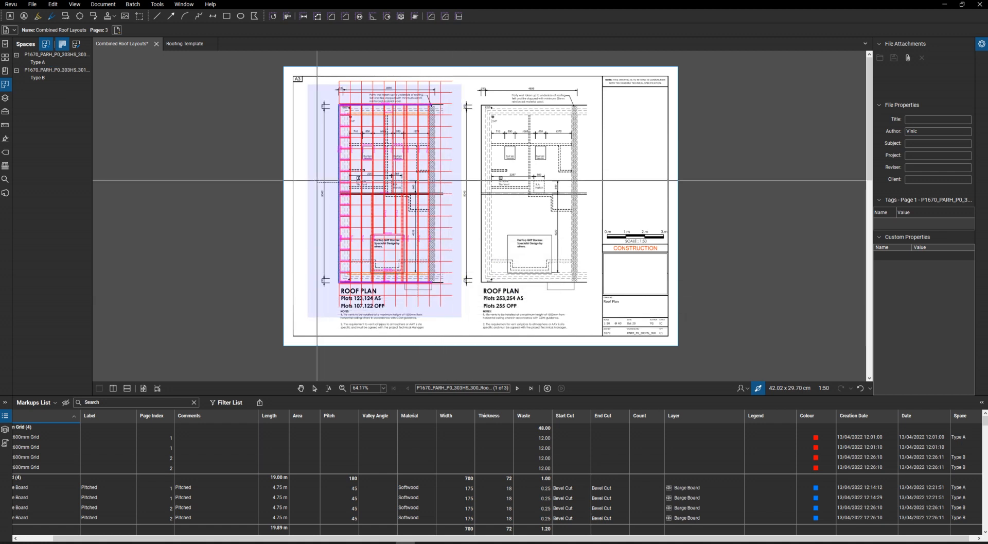
{"action": "key", "text": "Escape"}
Step: Save the PDF and export its markups and totals for all pages as a CSV summary, overwriting the existing Combined Roof Layouts file
{"action": "key", "text": "ctrl+s"}
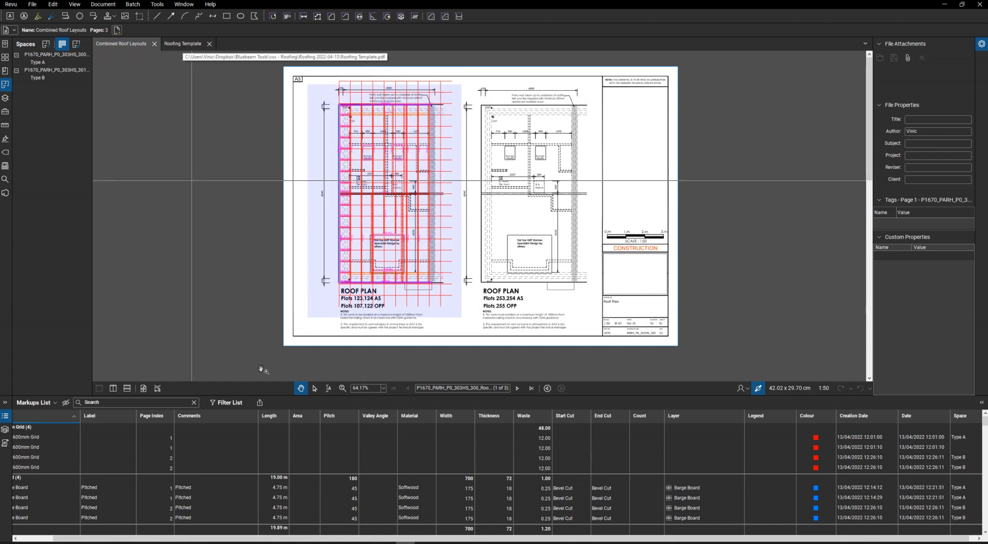
{"action": "left_click", "coordinate": [259, 403]}
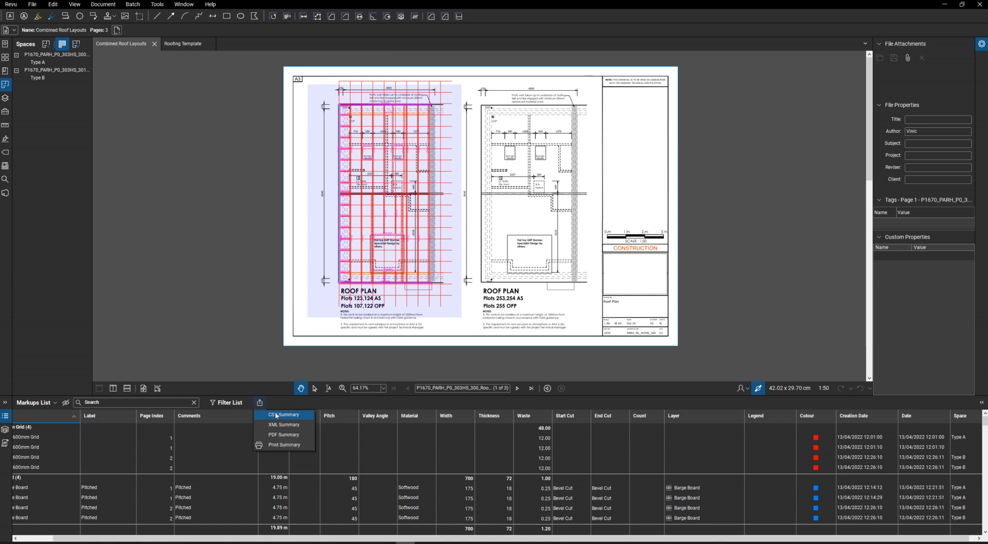
{"action": "left_click", "coordinate": [277, 414]}
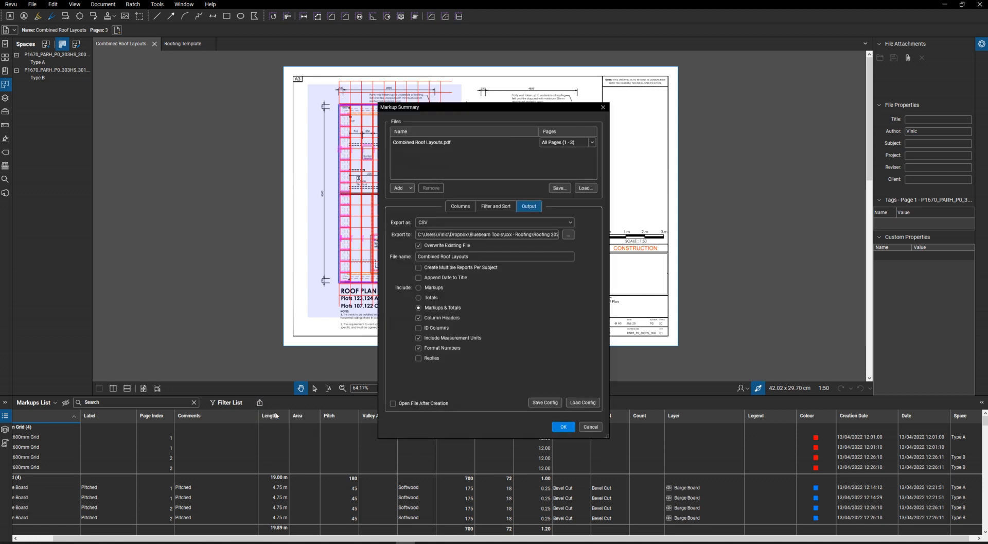
{"action": "left_click", "coordinate": [566, 427]}
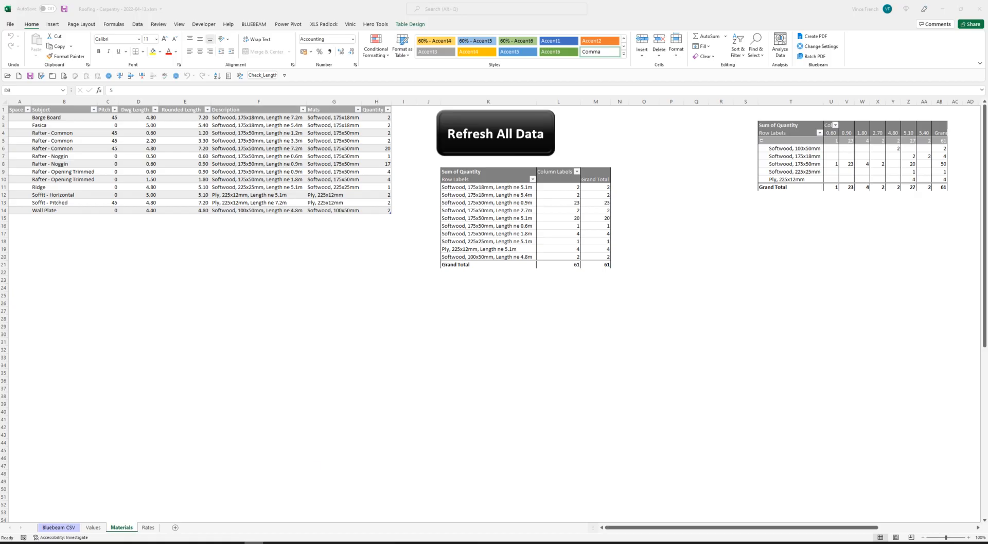
Step: Switch to the Roofing - Carpentry workbook in Excel and refresh all data from the Values sheet
{"action": "left_click", "coordinate": [254, 520]}
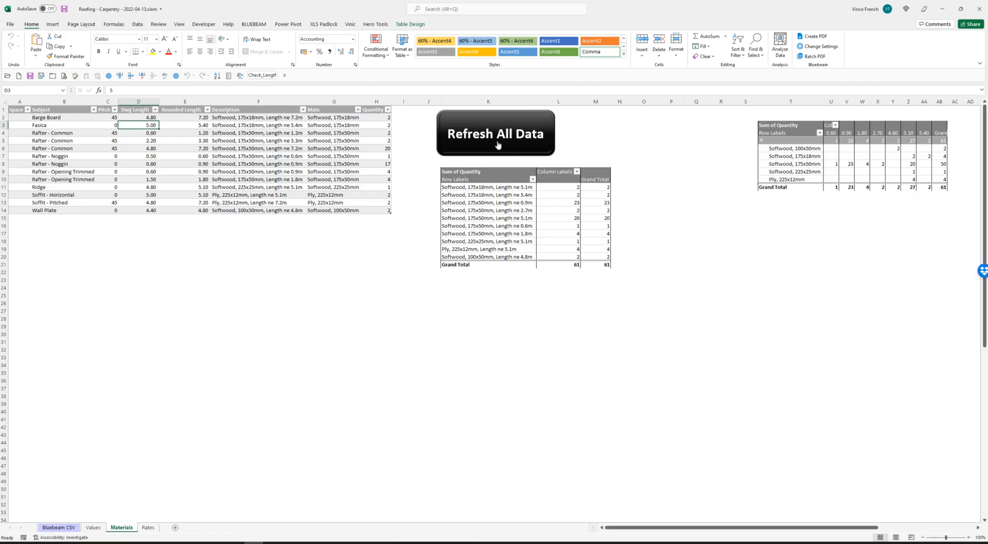
{"action": "left_click", "coordinate": [94, 528]}
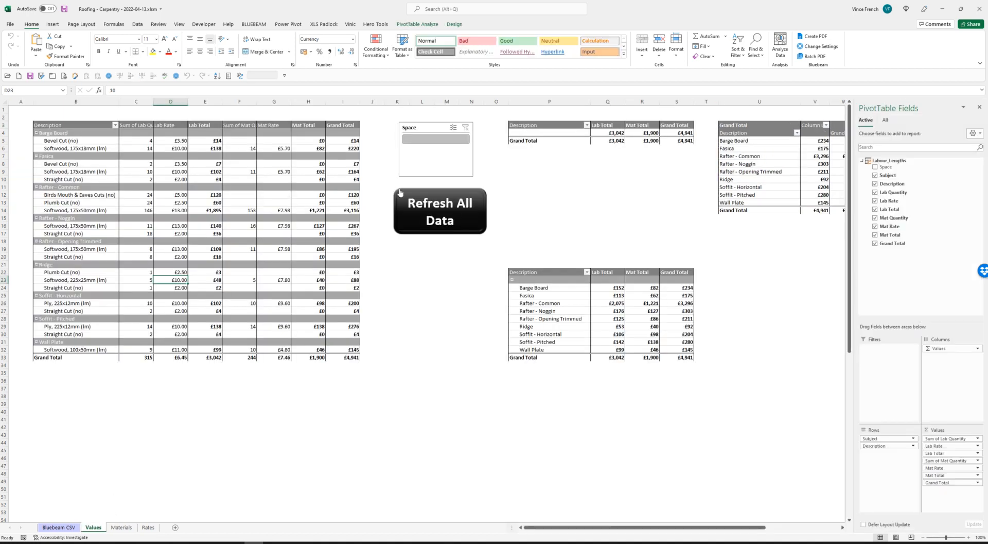
{"action": "left_click", "coordinate": [430, 212]}
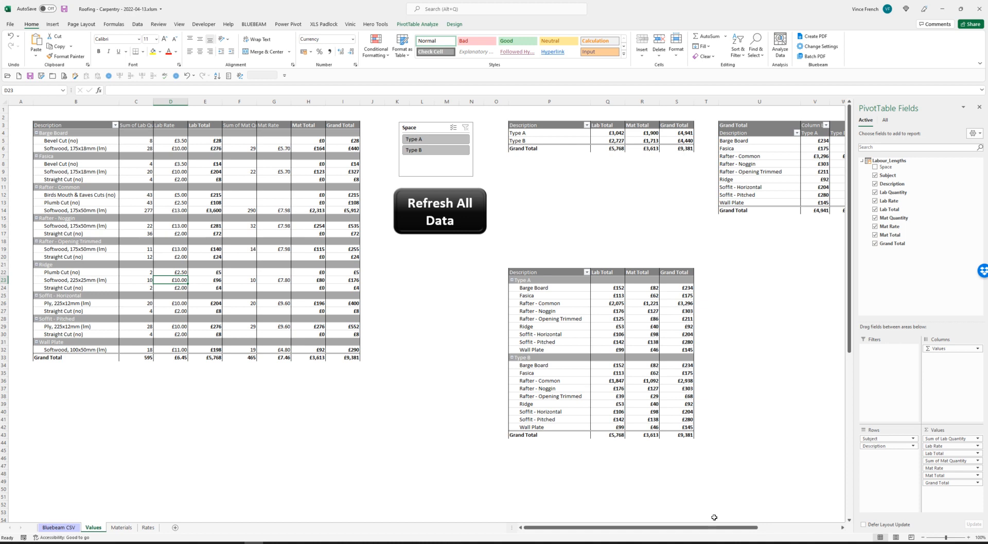
Step: Review the Values pivot tables by space, filtering to Type A and to Type B in turn, and clear the filter
{"action": "left_click_drag", "start_coordinate": [715, 528], "coordinate": [742, 529]}
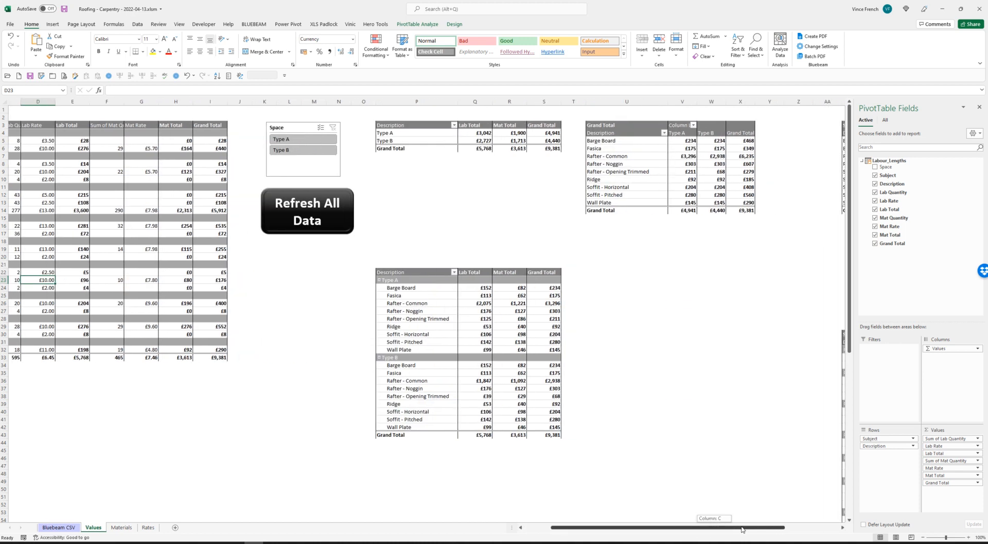
{"action": "left_click_drag", "start_coordinate": [742, 528], "coordinate": [715, 529]}
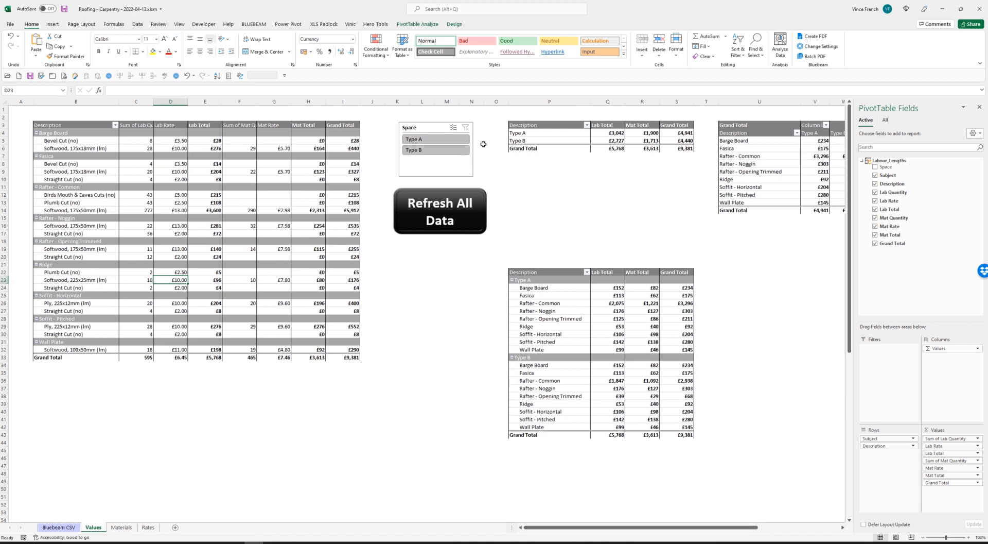
{"action": "left_click", "coordinate": [440, 139]}
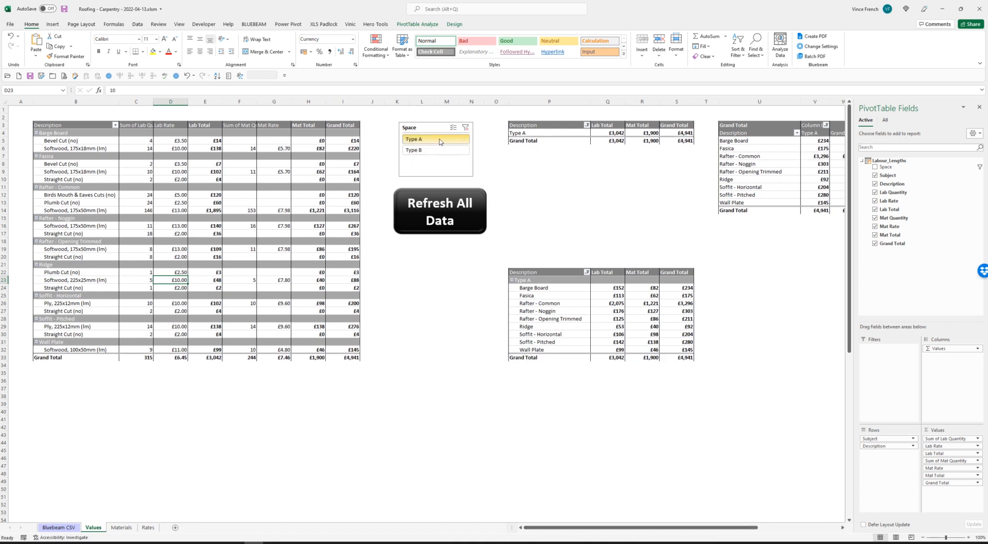
{"action": "left_click", "coordinate": [433, 150]}
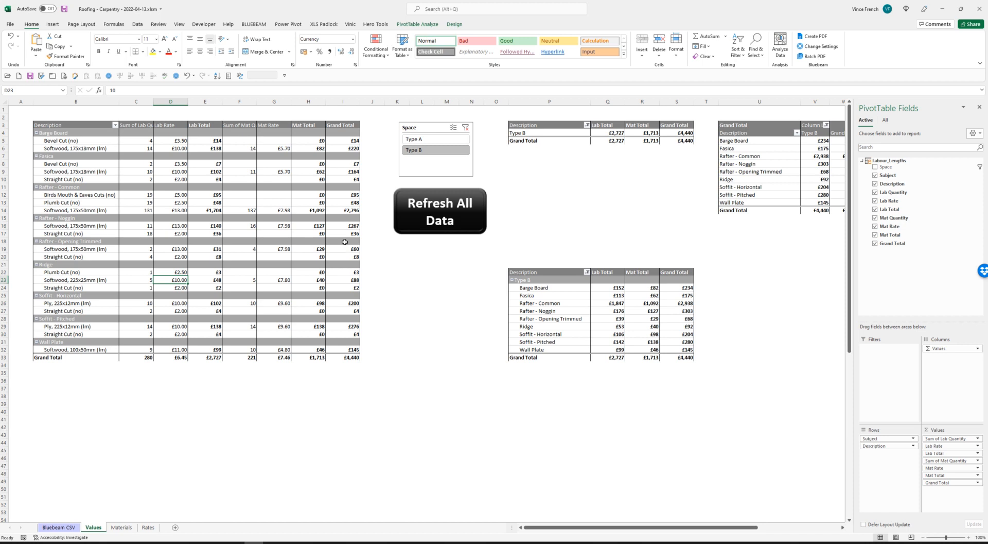
{"action": "left_click", "coordinate": [466, 127]}
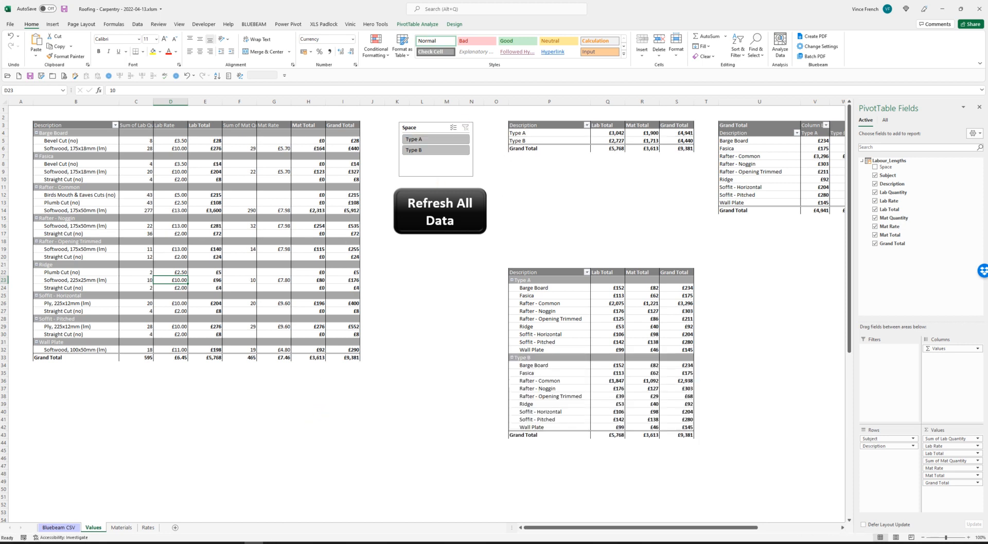
Step: Refresh the Sum of Quantity pivot table on the Materials sheet
{"action": "left_click", "coordinate": [121, 528]}
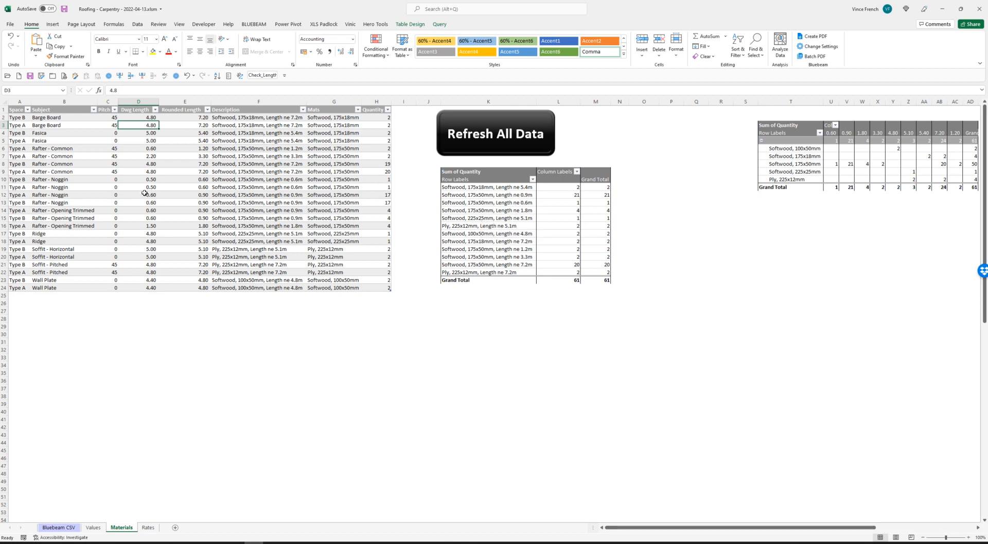
{"action": "right_click", "coordinate": [484, 249]}
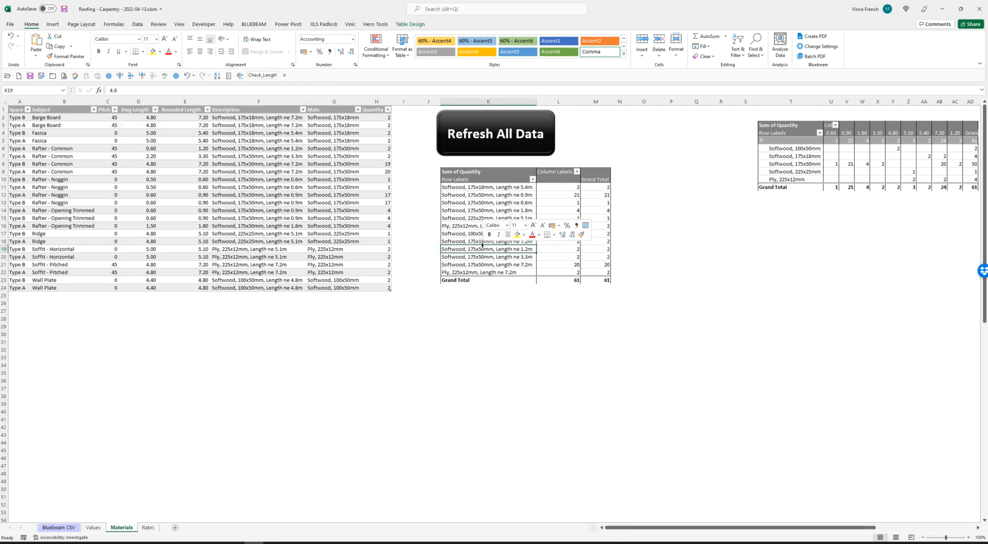
{"action": "left_click", "coordinate": [505, 276]}
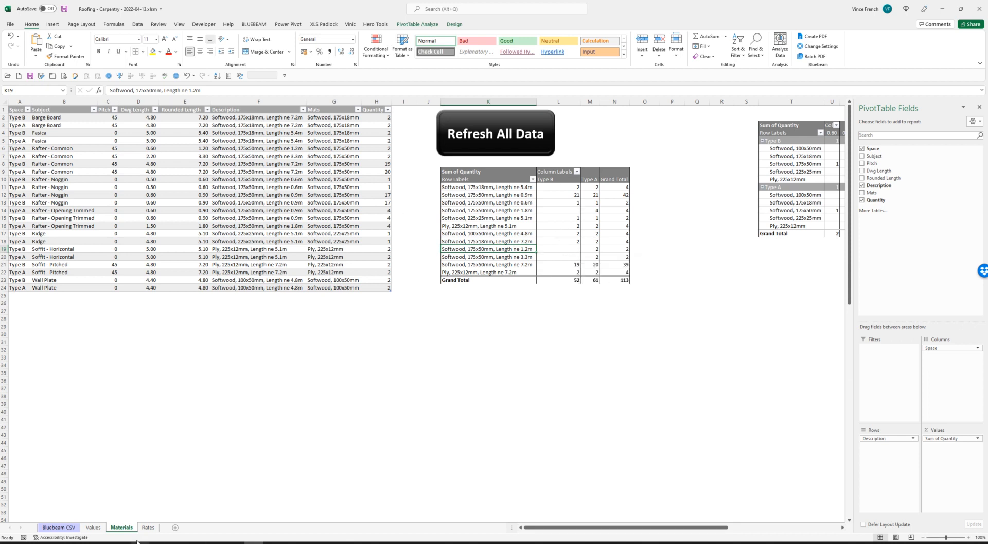
Step: Return to the Values sheet and show the workbook's queries and connections
{"action": "left_click", "coordinate": [100, 529]}
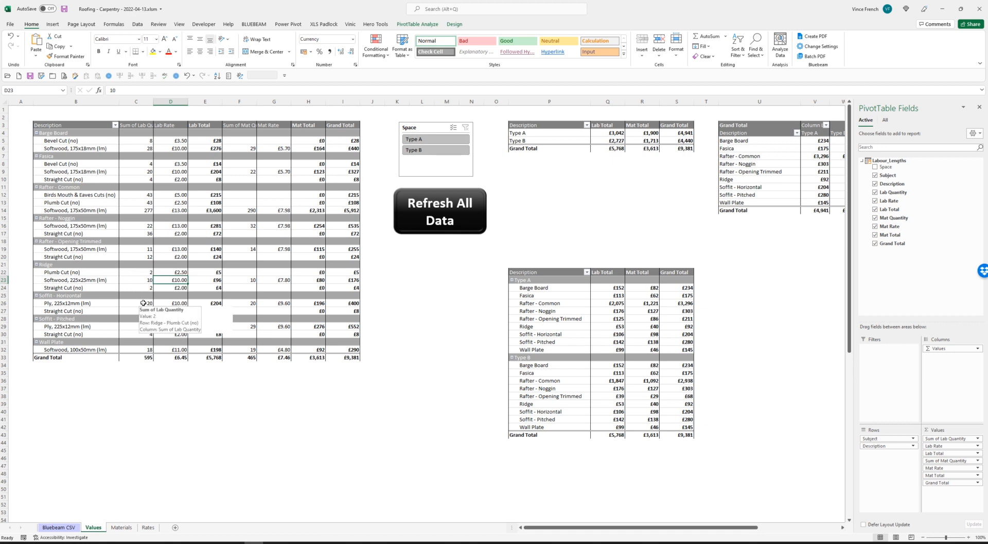
{"action": "left_click", "coordinate": [136, 24]}
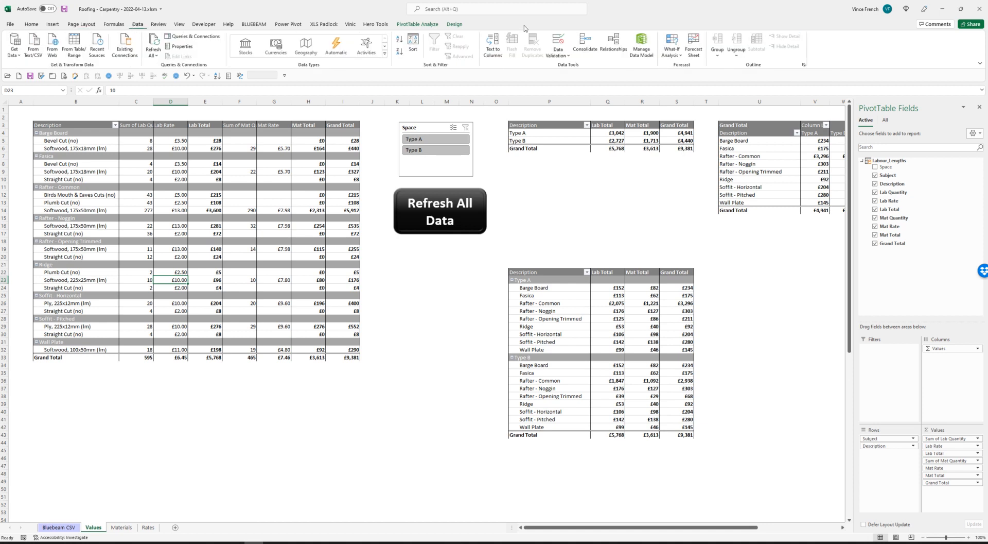
{"action": "left_click", "coordinate": [192, 36]}
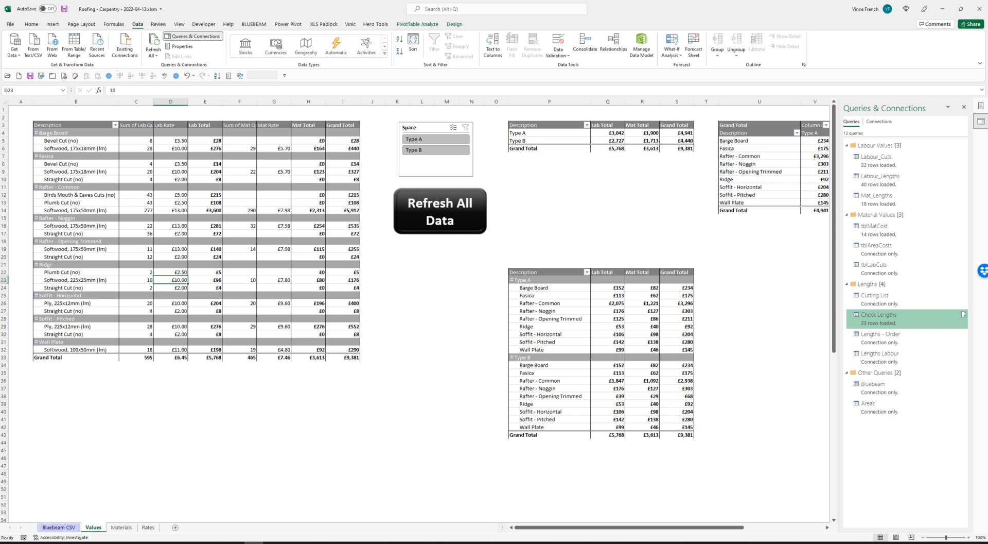
{"action": "left_click", "coordinate": [196, 543]}
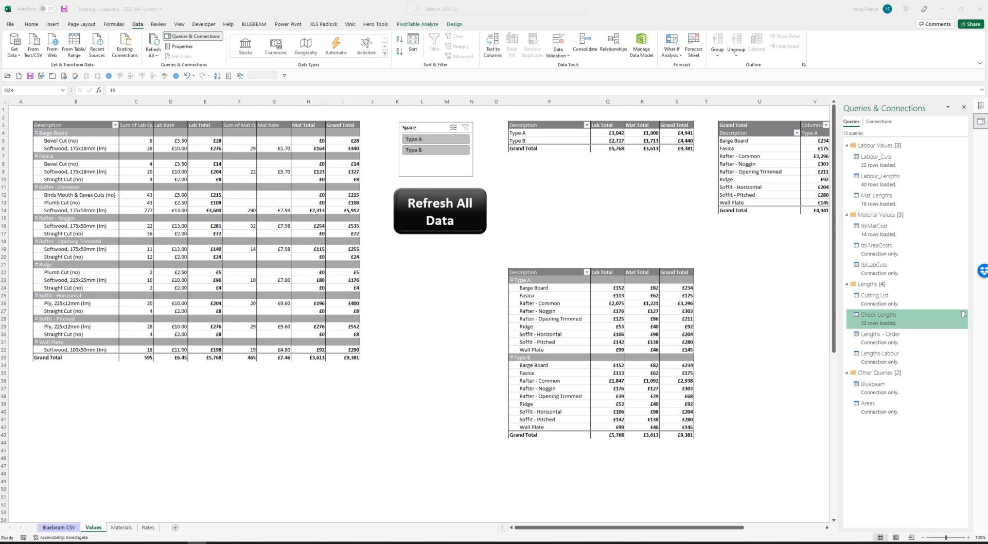